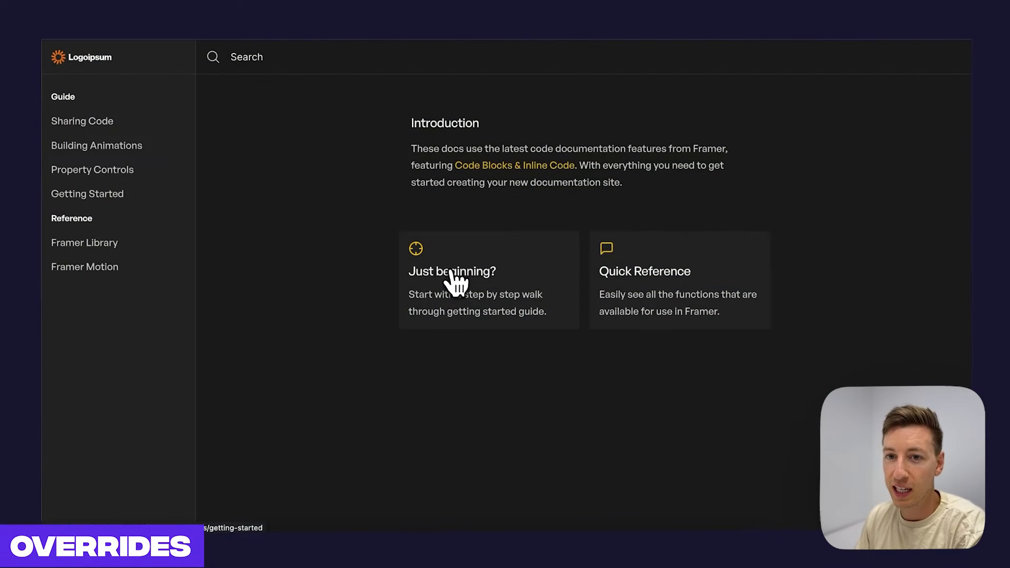
Open the Getting Started guide from the introduction page and look through its text, inline code and code blocks.
left_click(452, 284)
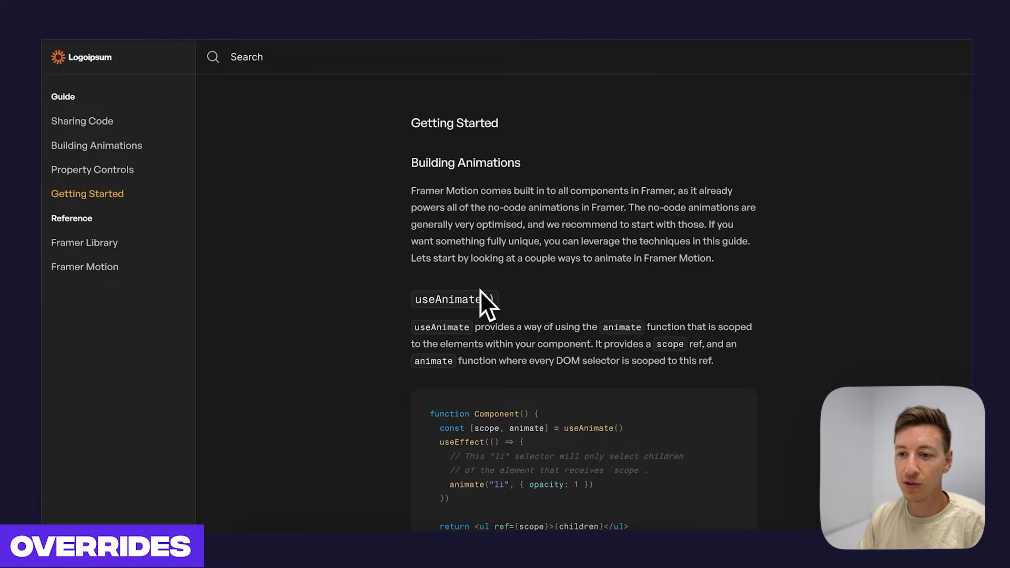
scroll(480, 290, "down", 9)
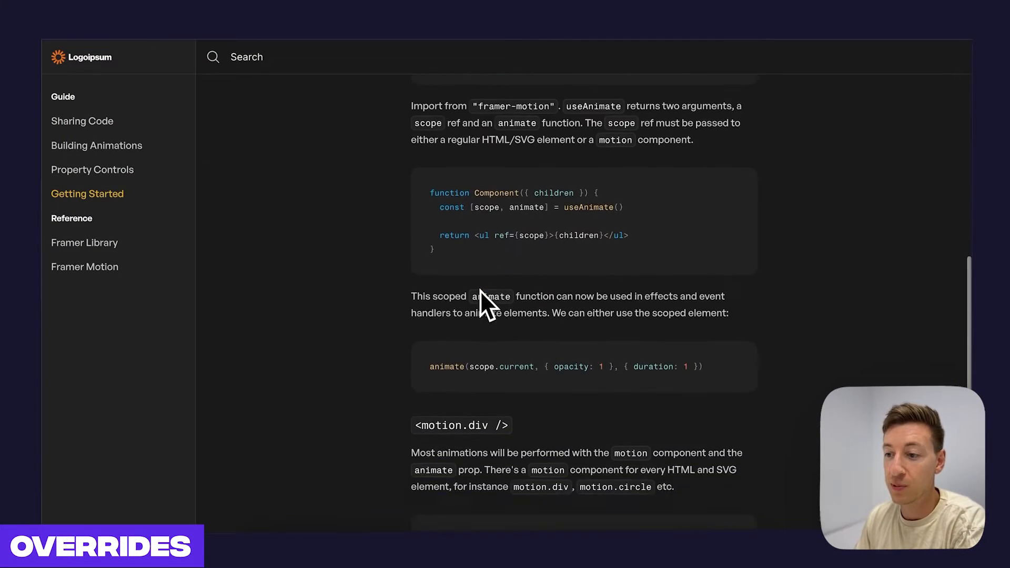
scroll(479, 291, "down", 2)
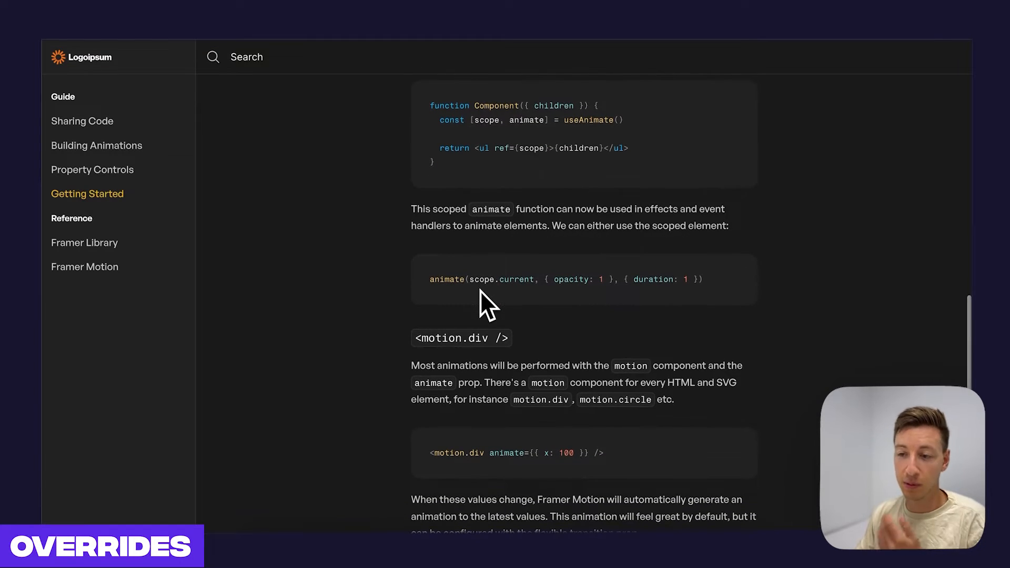
scroll(479, 291, "down", 1)
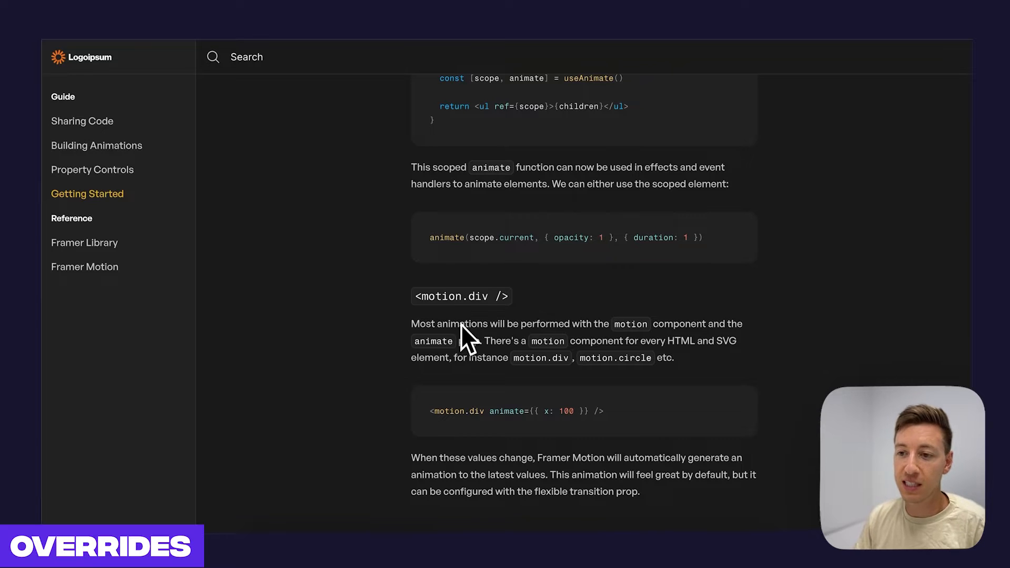
left_click_drag(411, 323, 483, 328)
left_click(489, 329)
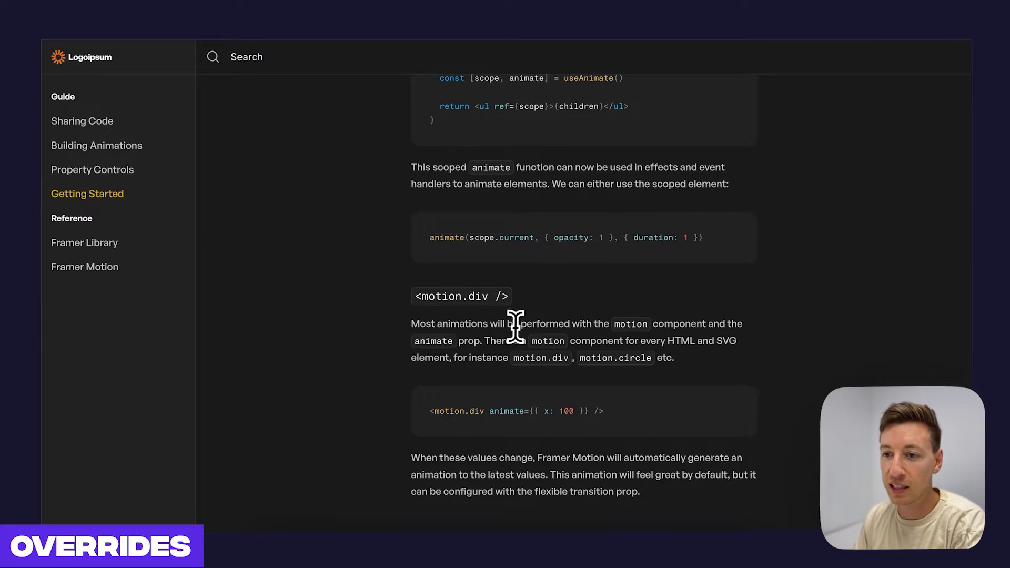
scroll(492, 327, "up", 8)
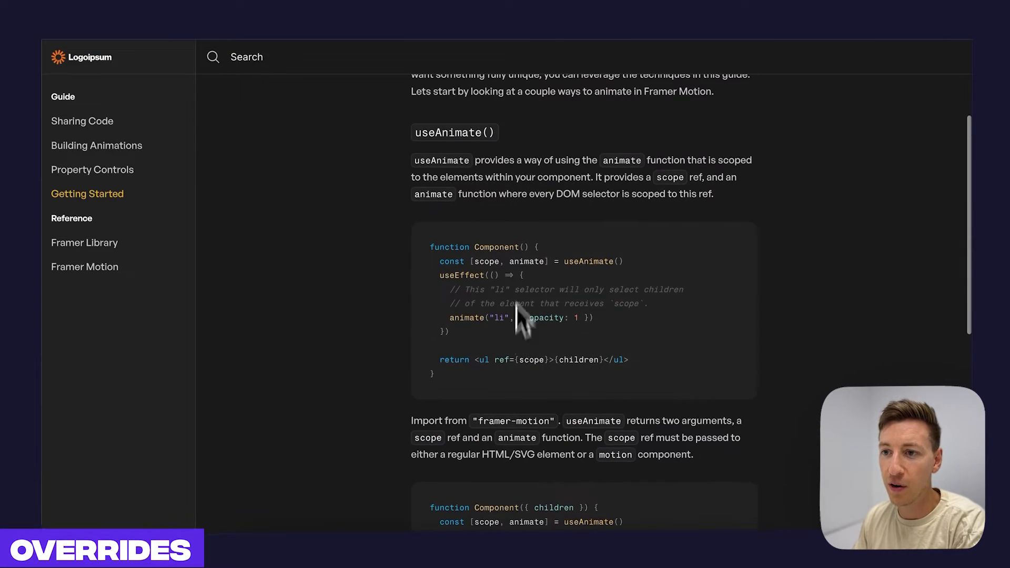
scroll(517, 307, "up", 3)
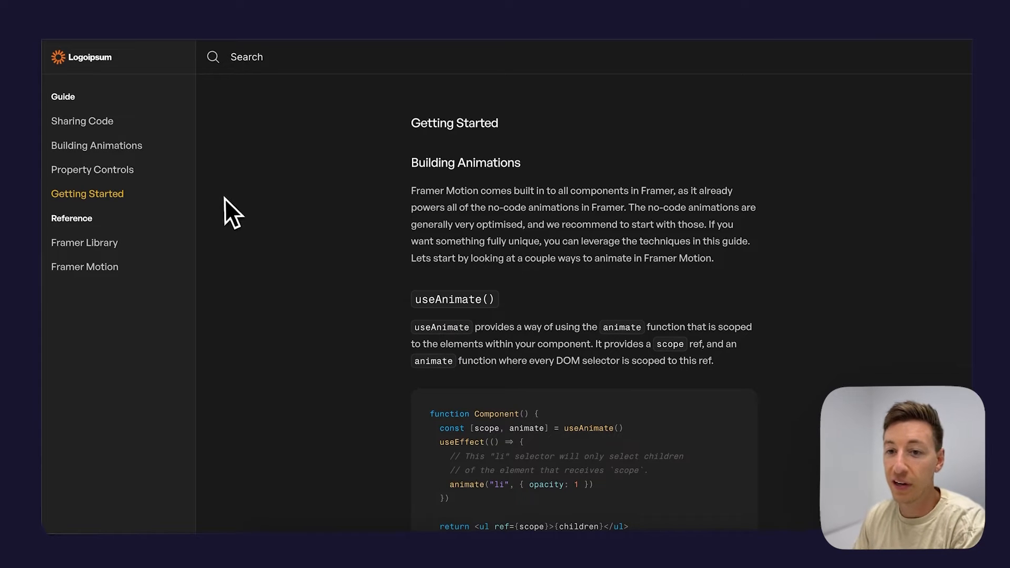
Browse the Property Controls, Framer Library, Framer Motion and Building Animations pages, and read through Property Controls.
left_click(124, 173)
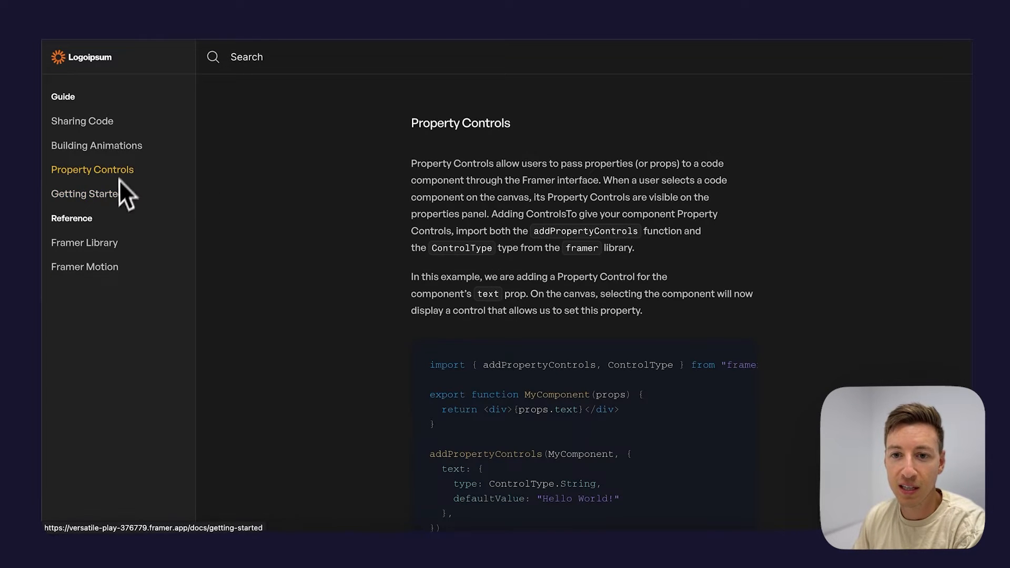
left_click(105, 246)
left_click(101, 270)
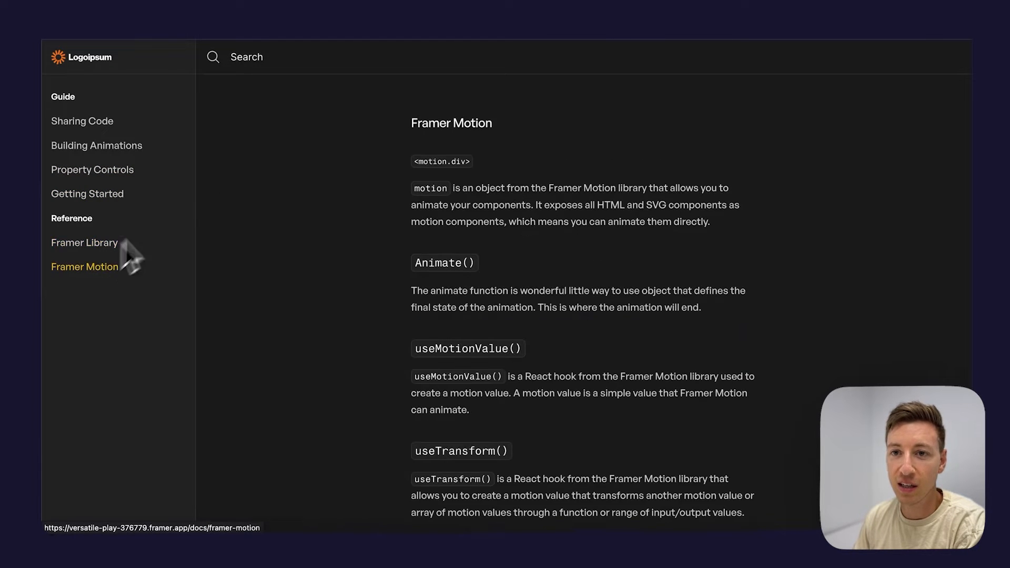
left_click(107, 154)
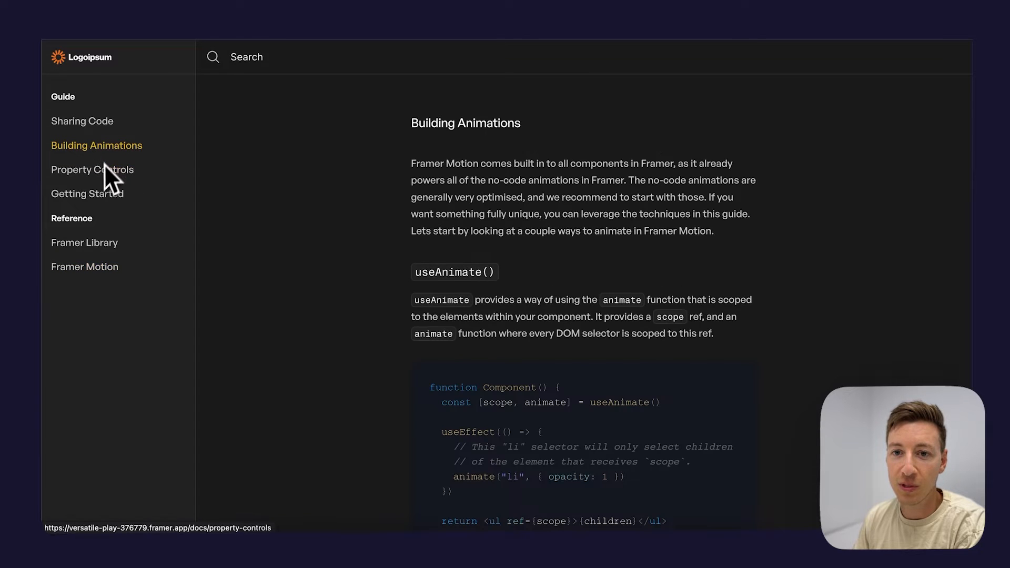
left_click(103, 173)
scroll(372, 247, "down", 5)
scroll(372, 247, "down", 7)
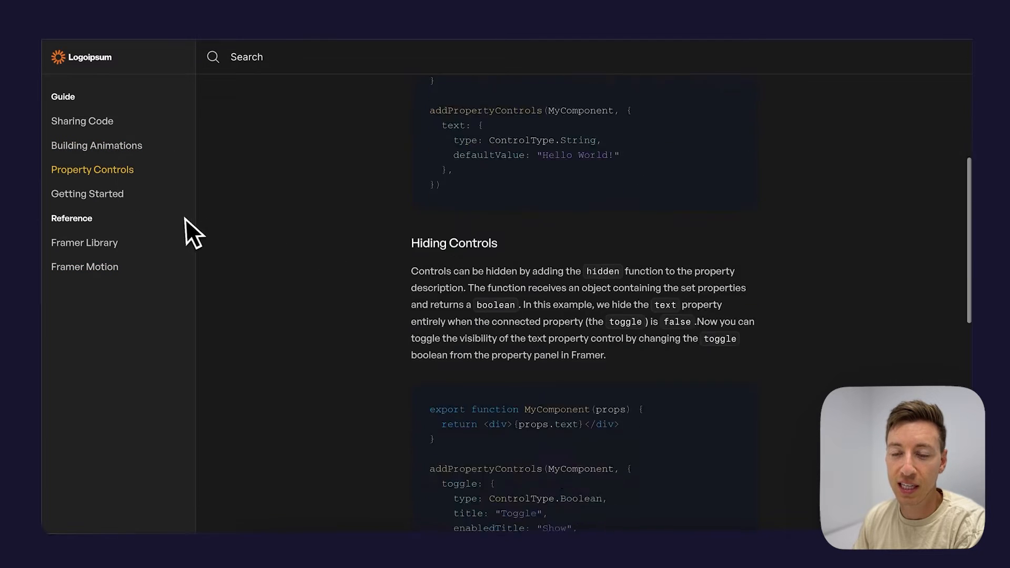
scroll(345, 259, "up", 12)
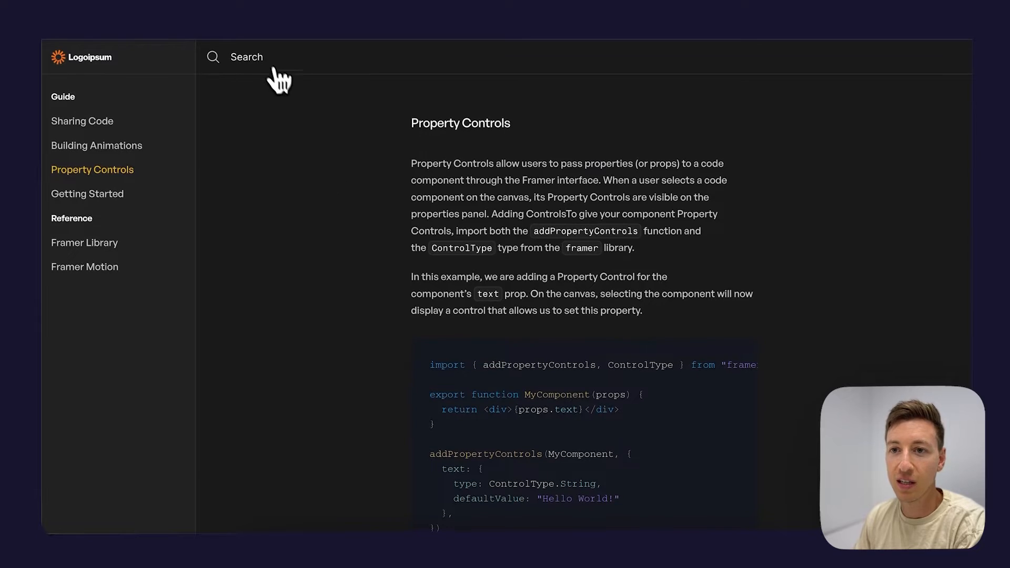
Search the docs site for "gett", open the Getting Started result and look through the page.
left_click(260, 61)
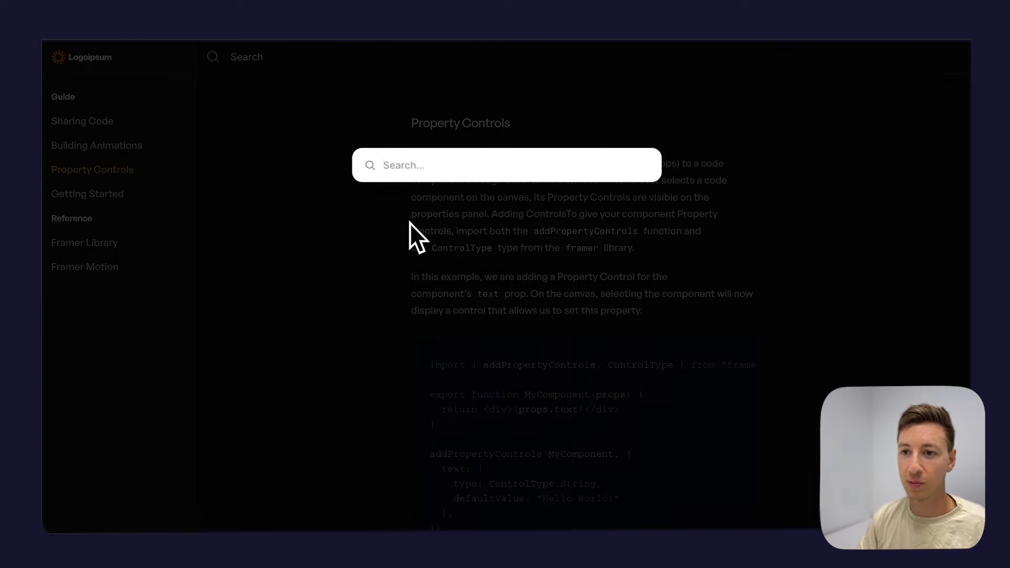
type("gett")
left_click(467, 202)
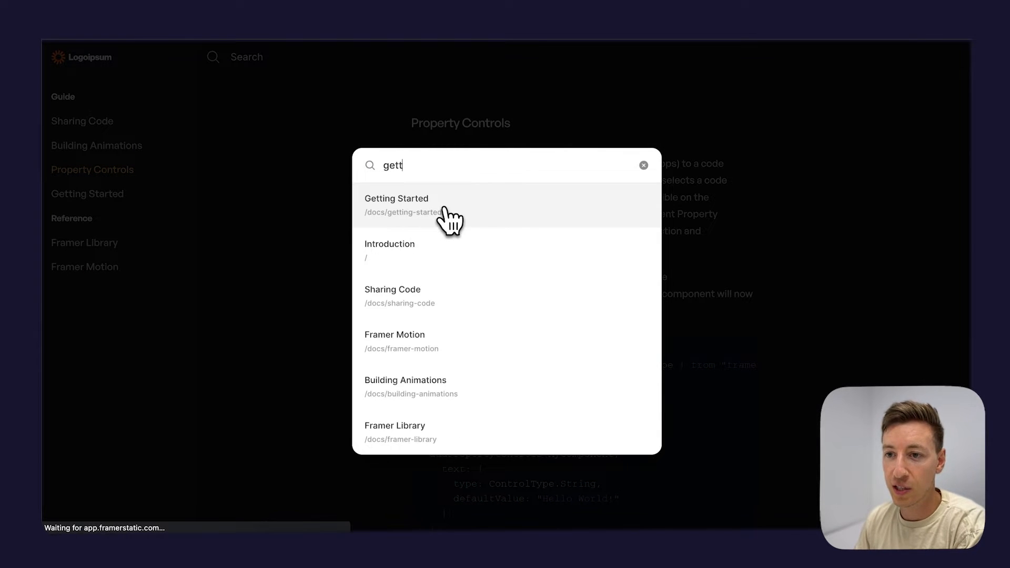
scroll(422, 247, "down", 10)
scroll(420, 250, "down", 3)
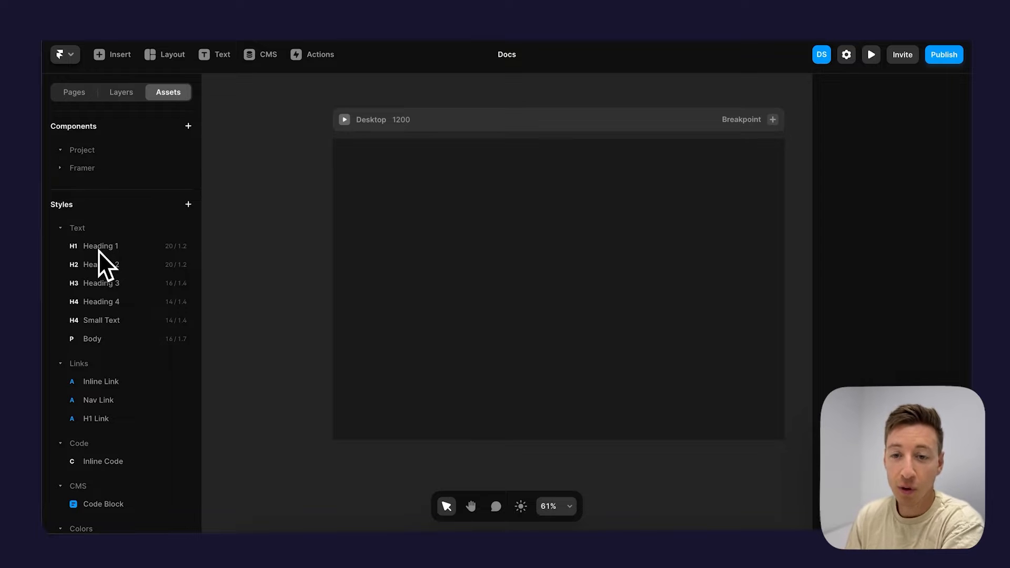
In the Docs project, check which kinds of styles can be added, including the text style levels.
left_click(192, 207)
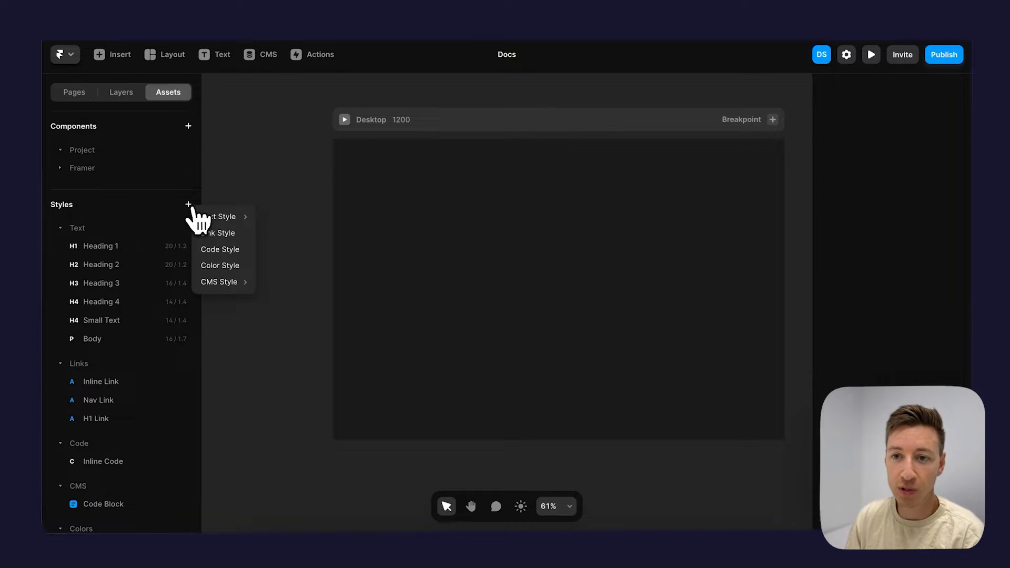
mouse_move(222, 216)
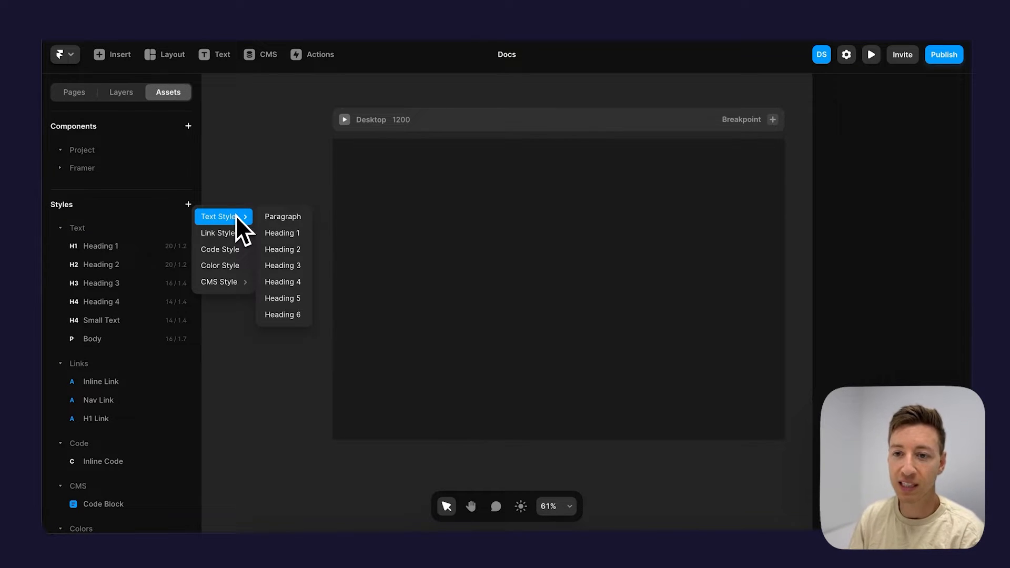
left_click(278, 246)
Review the settings of the Inline Code and Code Block styles, including the available light syntax themes.
scroll(163, 311, "down", 2)
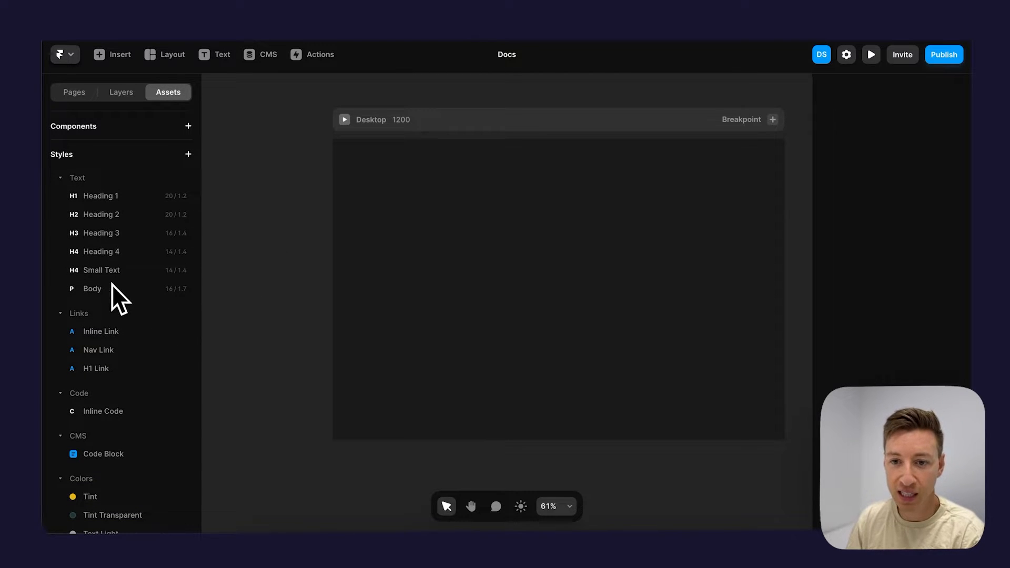
scroll(113, 292, "down", 3)
left_click(100, 338)
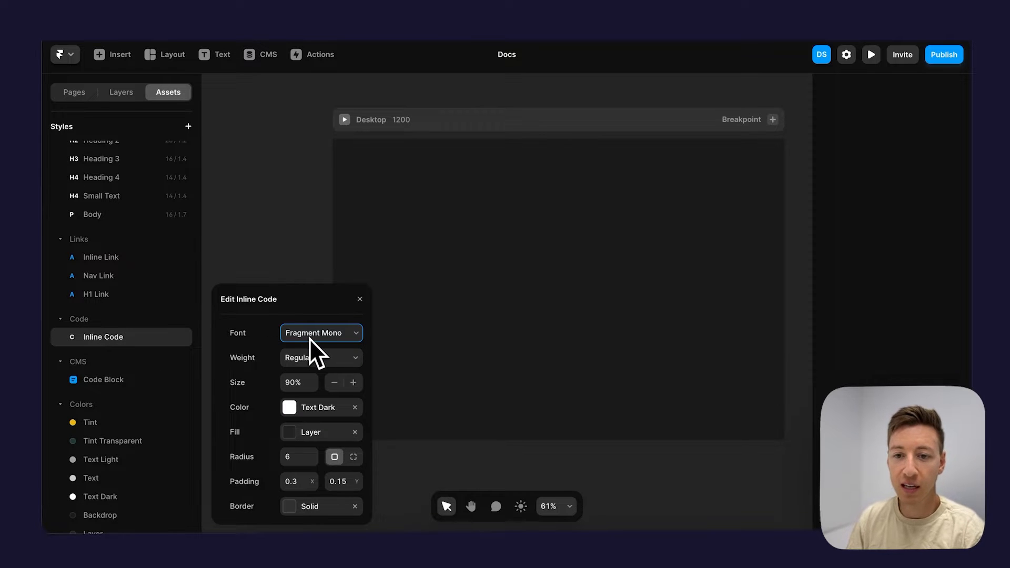
left_click(96, 381)
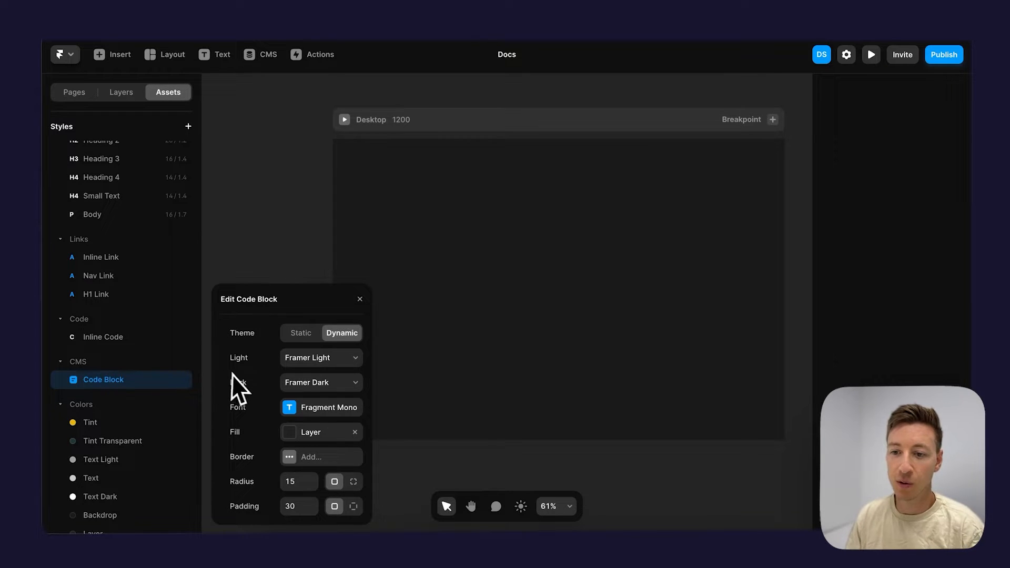
left_click(317, 358)
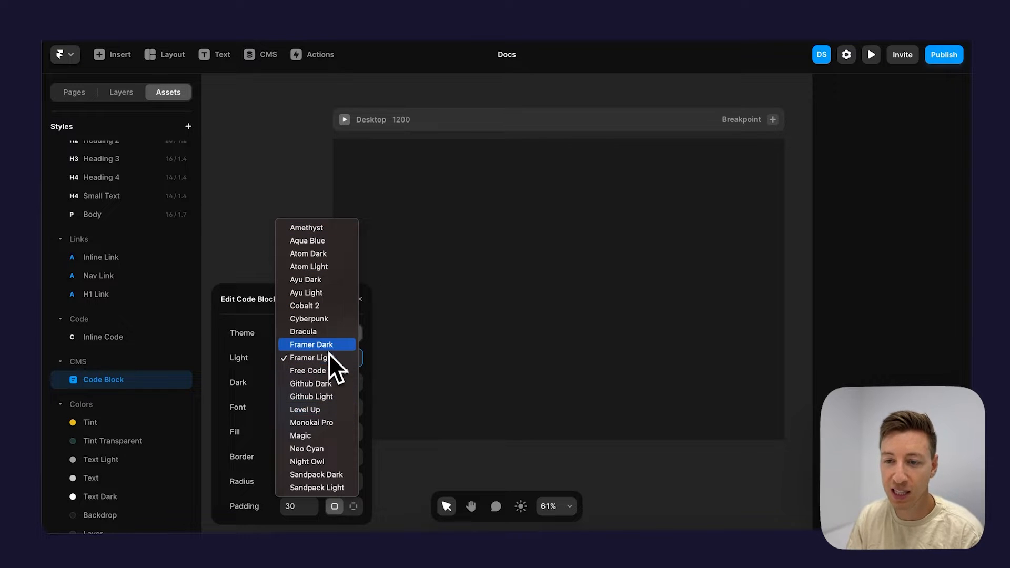
left_click(256, 287)
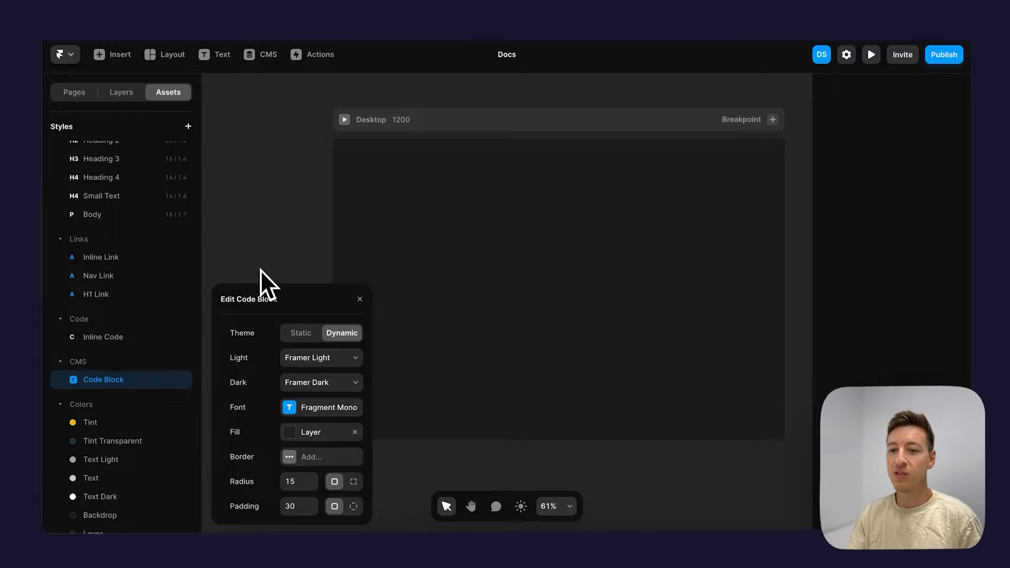
left_click(361, 300)
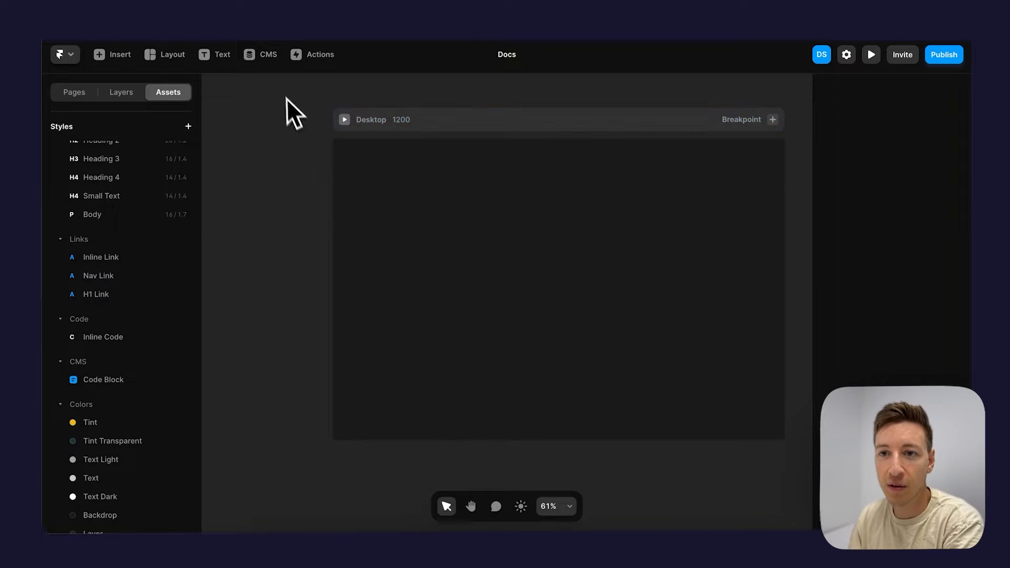
Delete the existing empty Docs collection from the CMS.
left_click(261, 55)
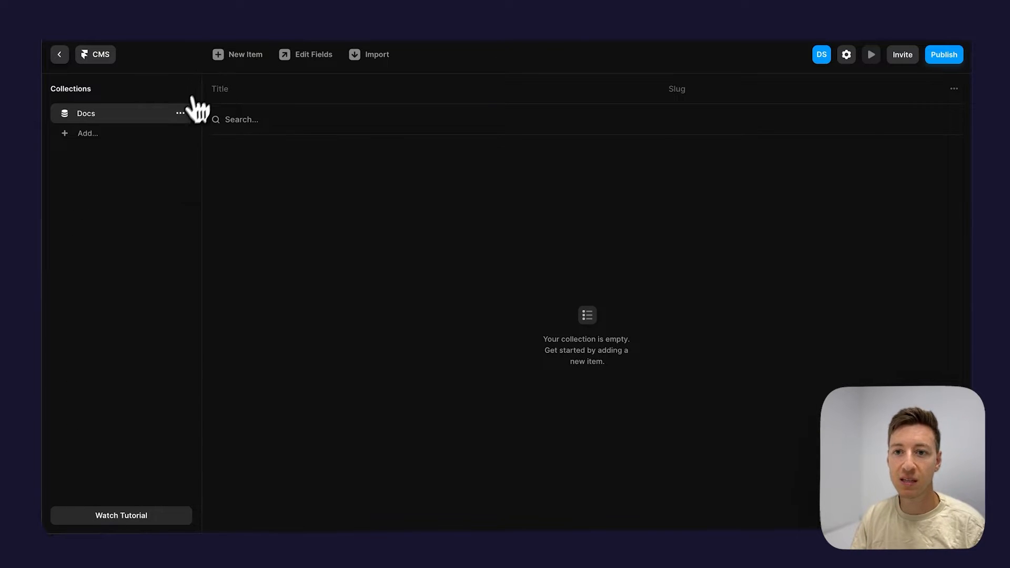
left_click(179, 113)
left_click(191, 187)
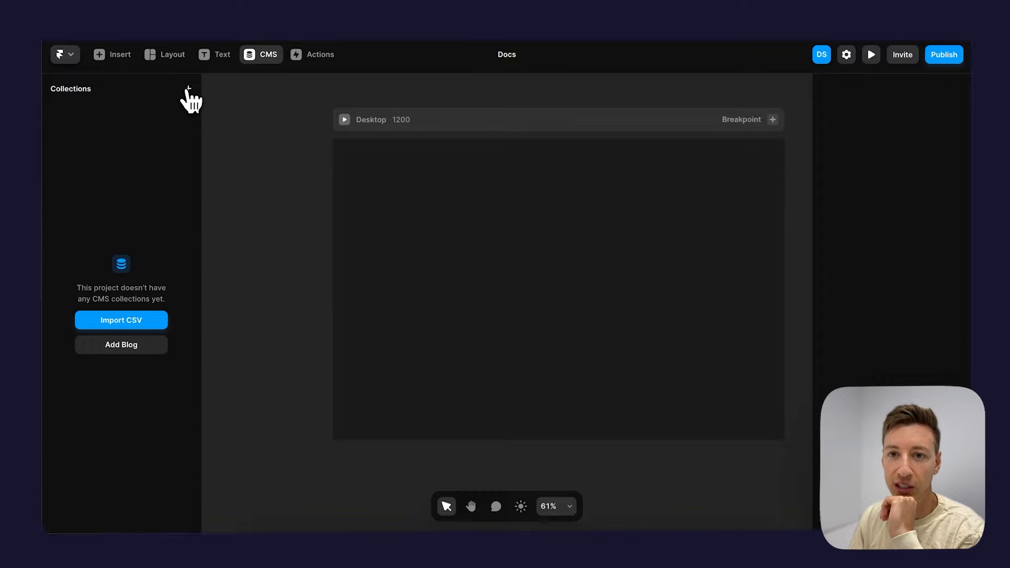
Create a new CMS collection named Docs.
left_click(188, 89)
type("Docs")
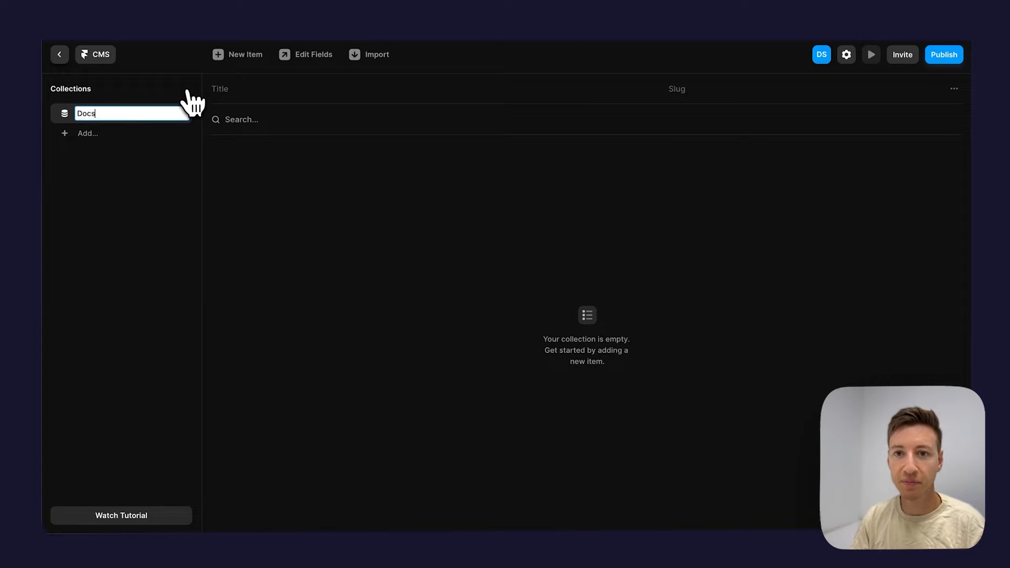
key("Return")
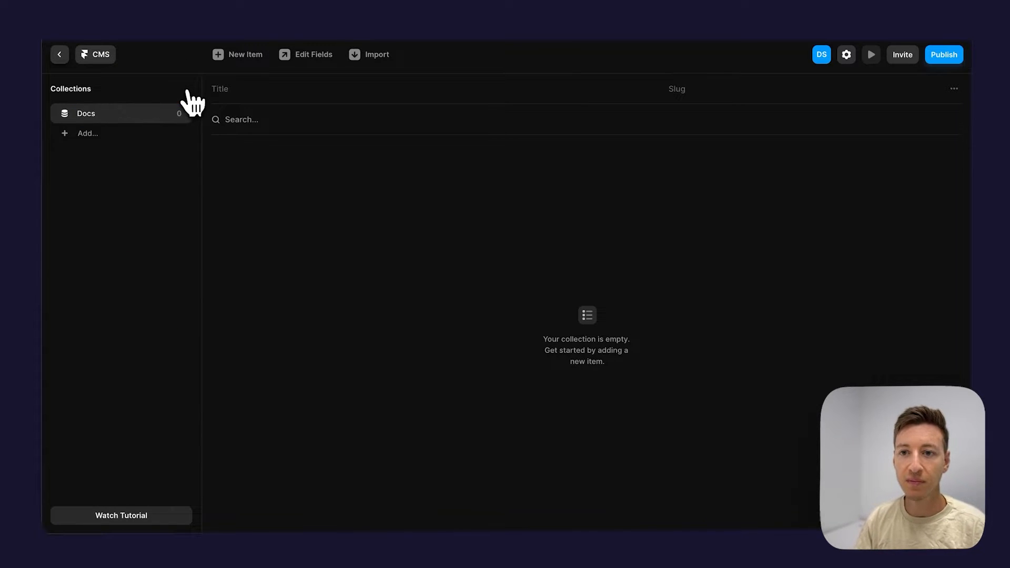
Open the Docs collection's fields and review the settings of the Slug and Content fields.
left_click(323, 64)
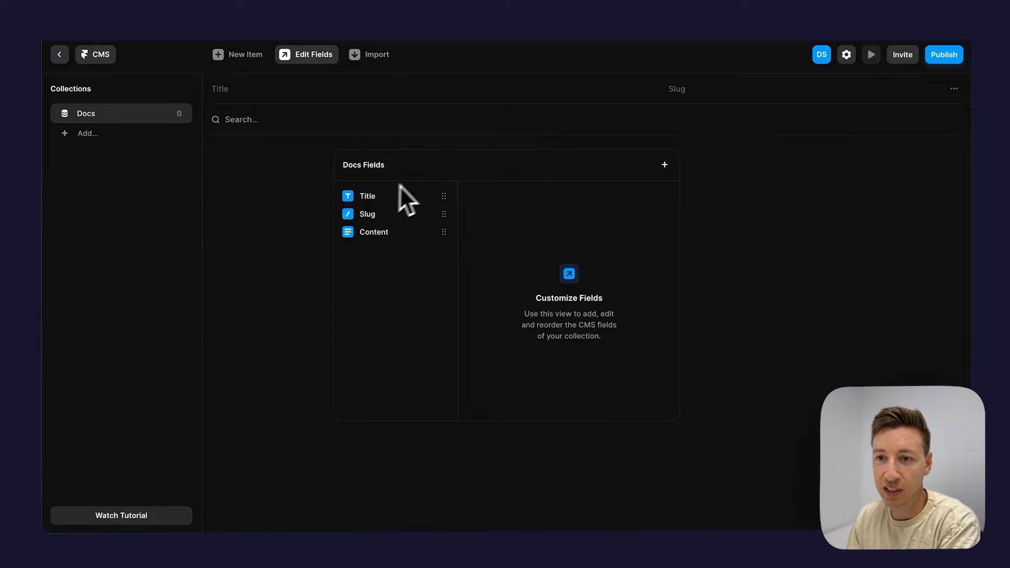
left_click(365, 219)
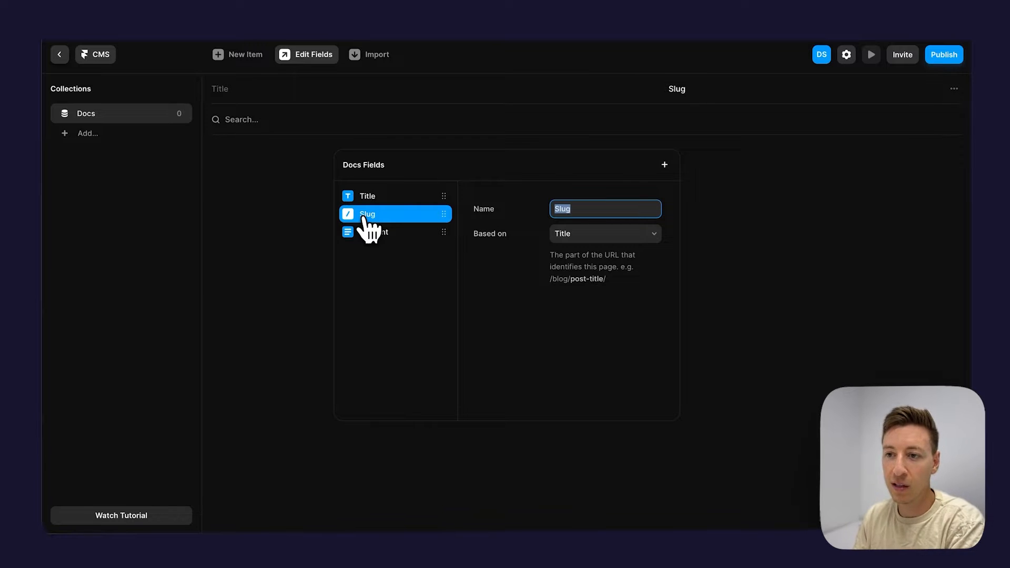
left_click(375, 235)
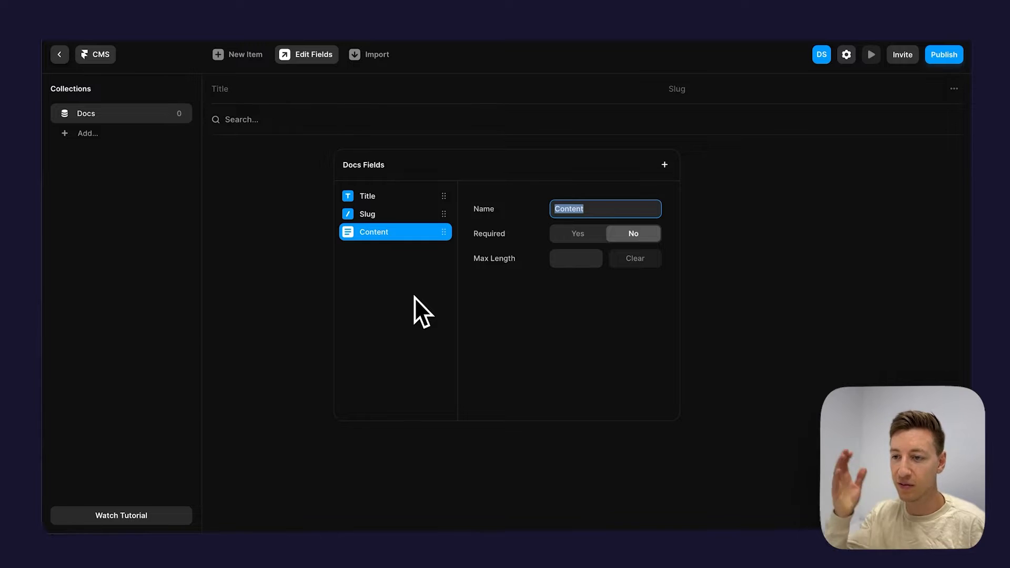
Add an Option field to the Docs collection and name it Type.
left_click(665, 165)
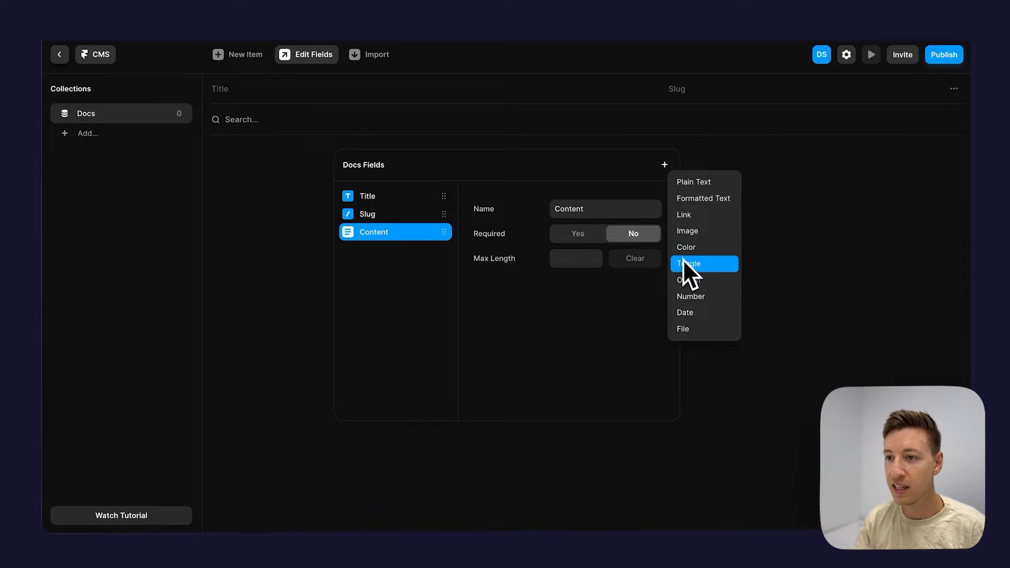
left_click(684, 279)
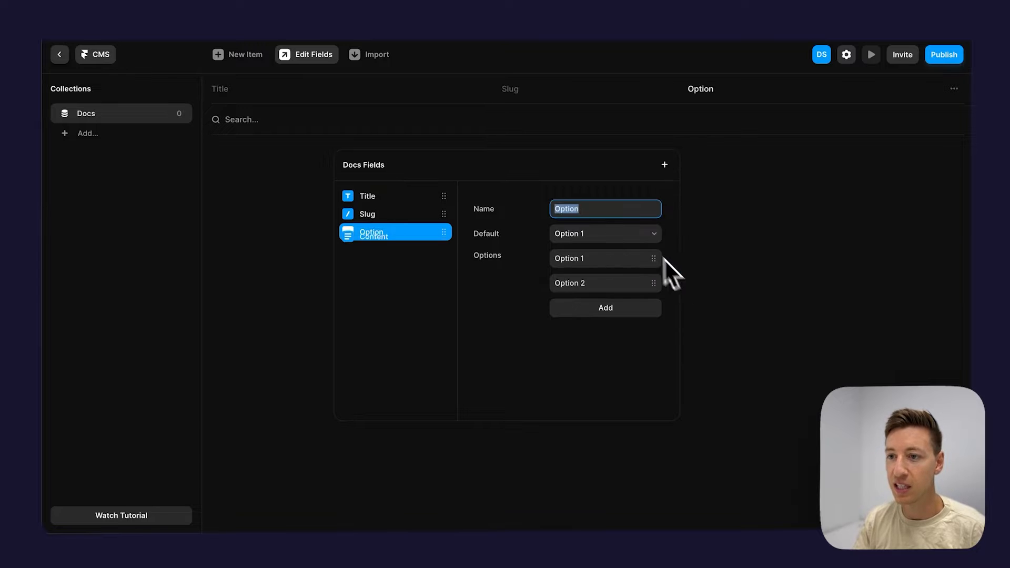
type("Type")
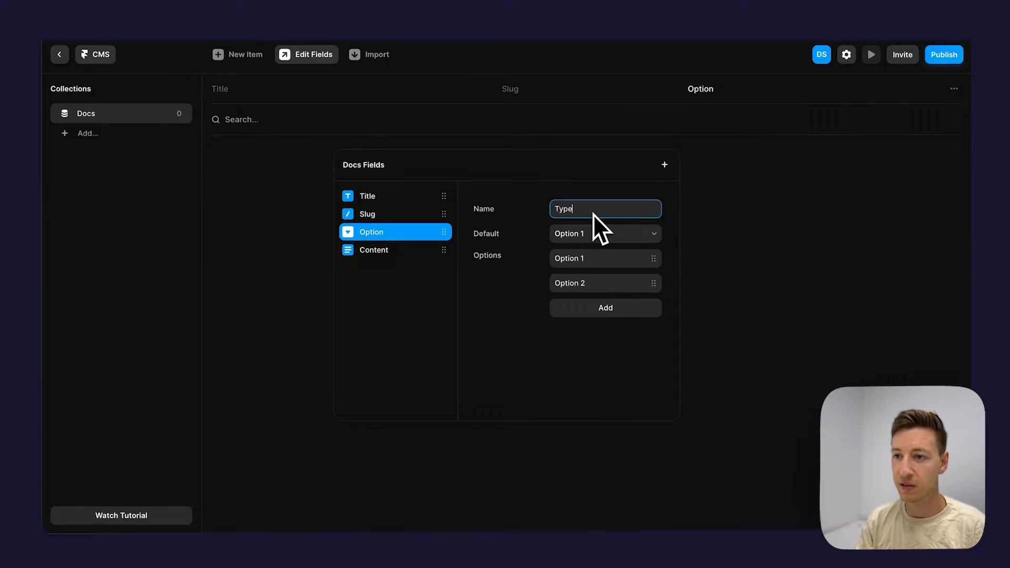
key("Tab")
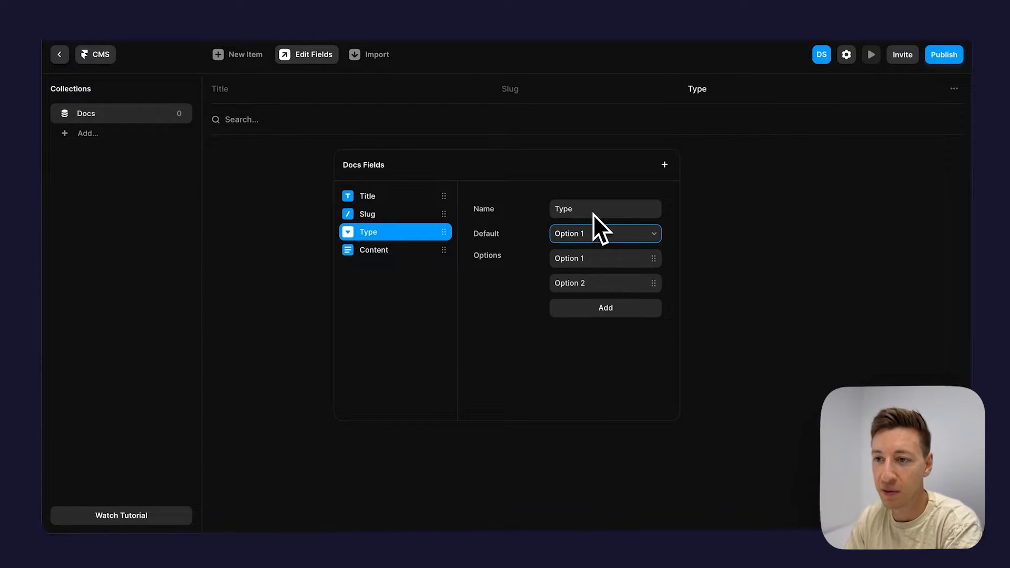
Rename the Type field's two options to Guides and Reference.
left_click(602, 257)
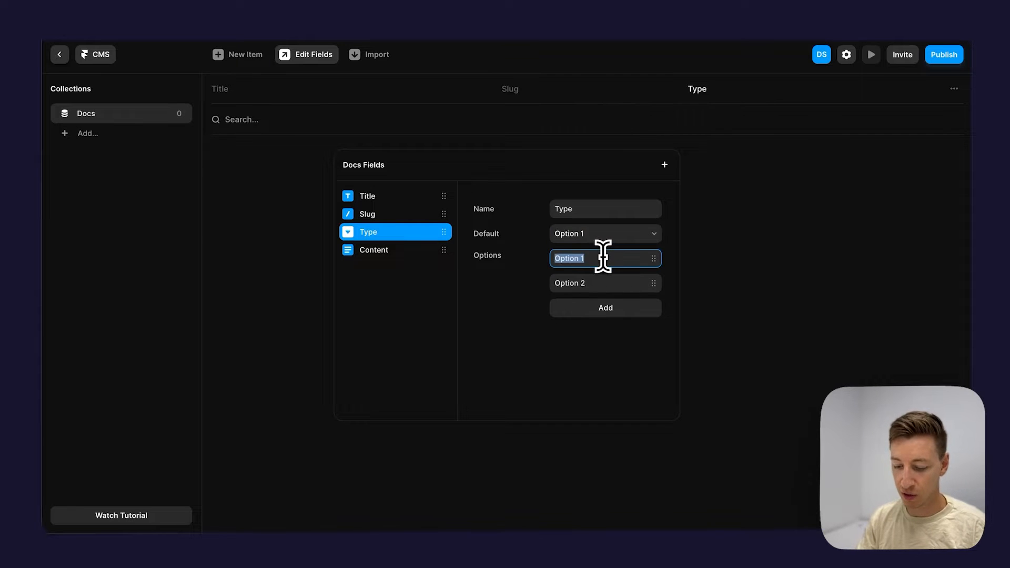
type("Guides")
key("Tab")
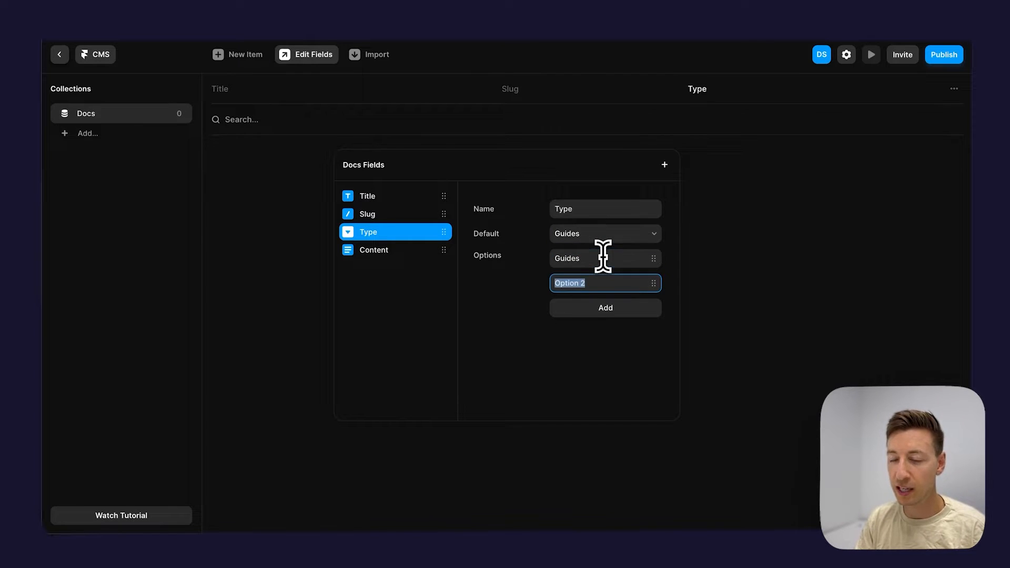
type("Reference")
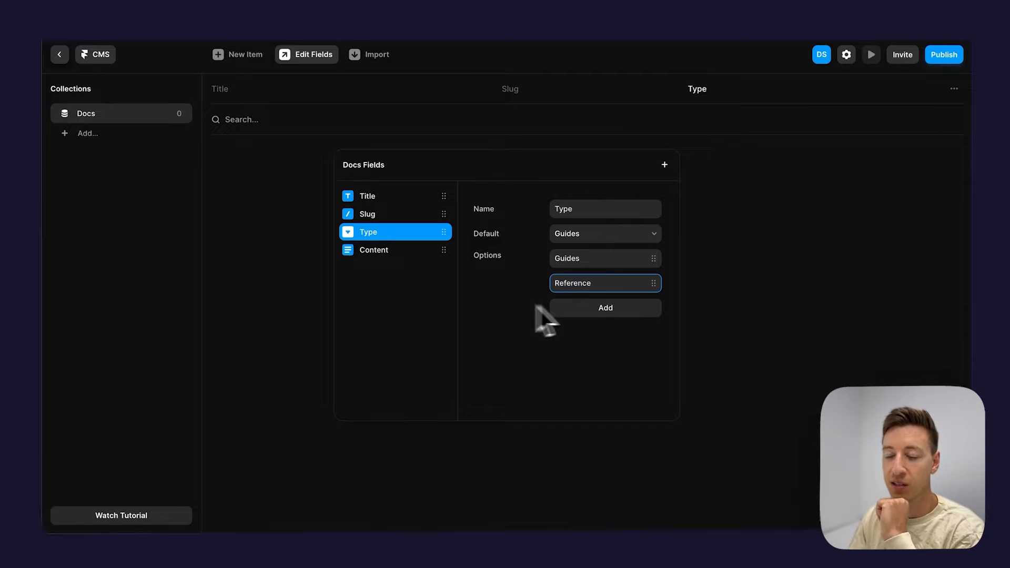
Add a third option named Components to the Type field, and remove it again.
left_click(601, 314)
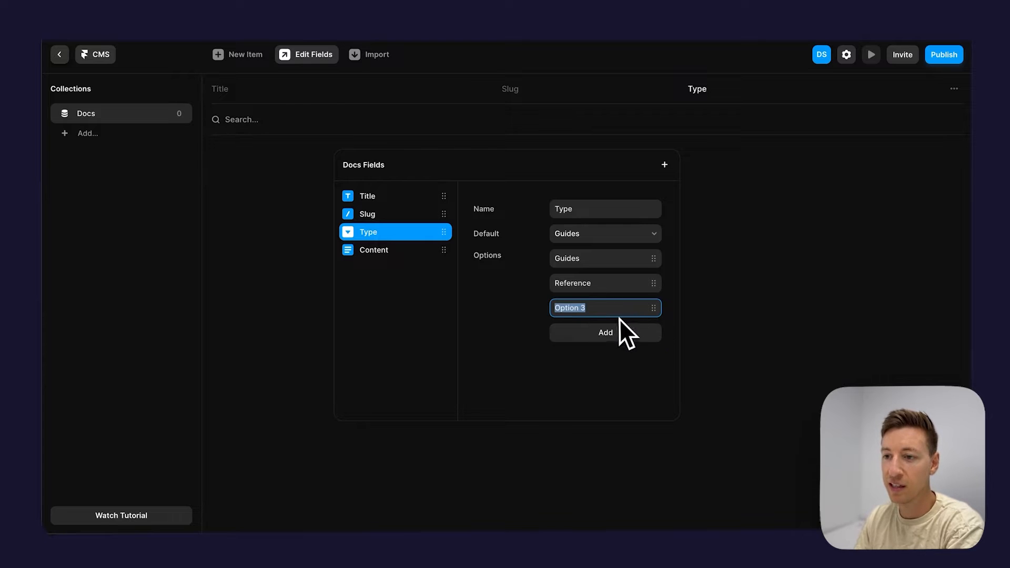
type("Compone")
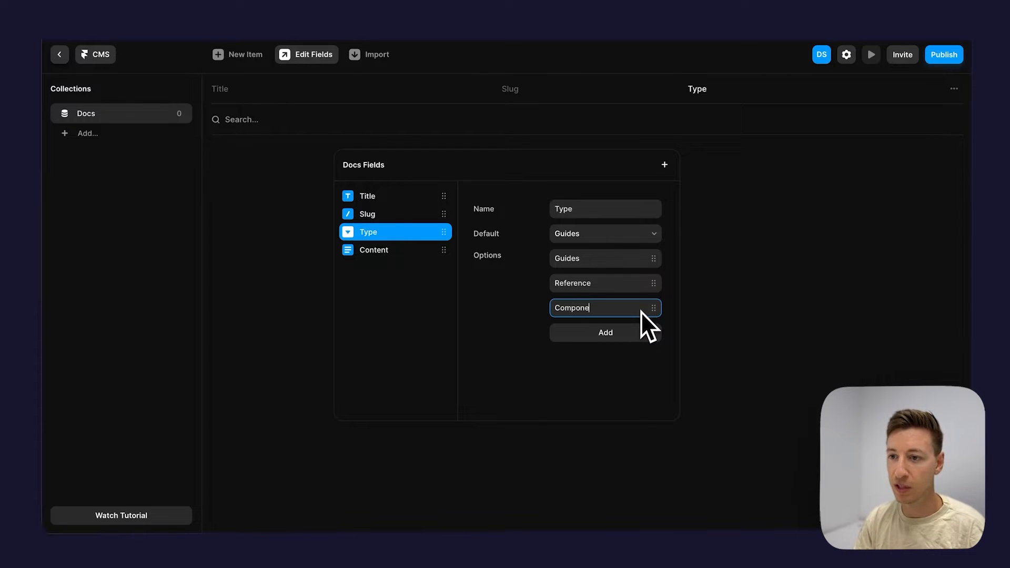
type("nts")
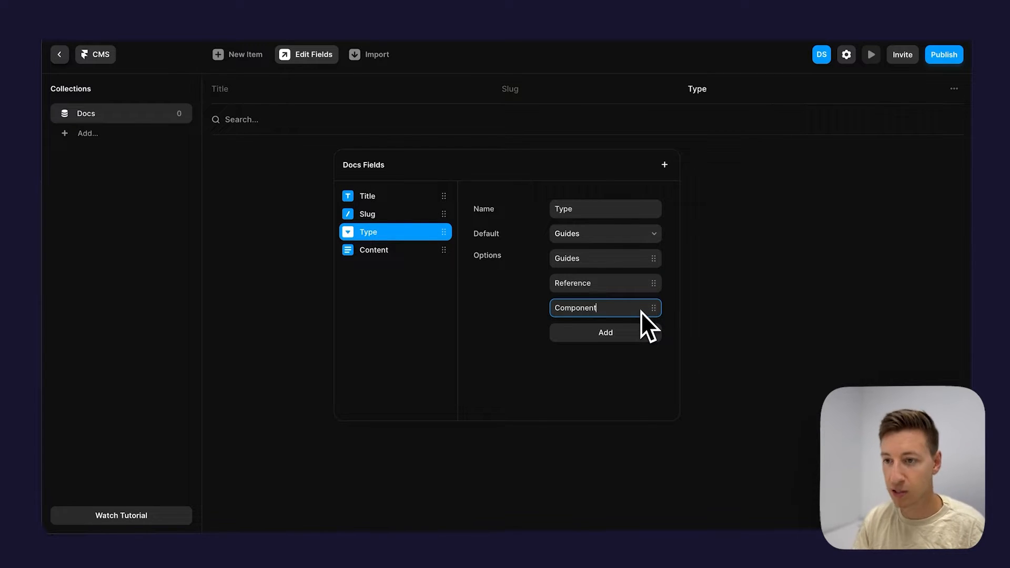
left_click(656, 309)
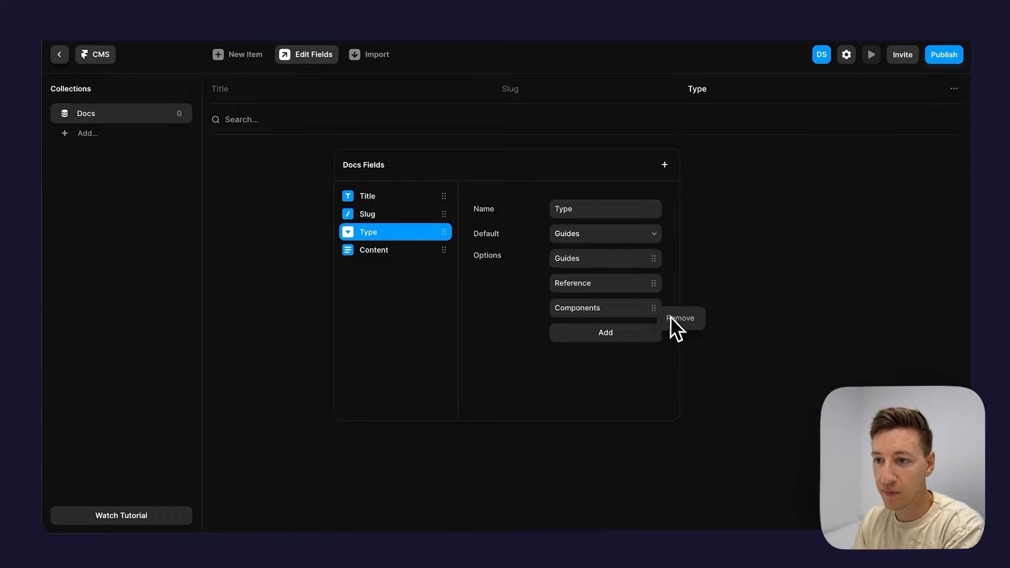
left_click(678, 317)
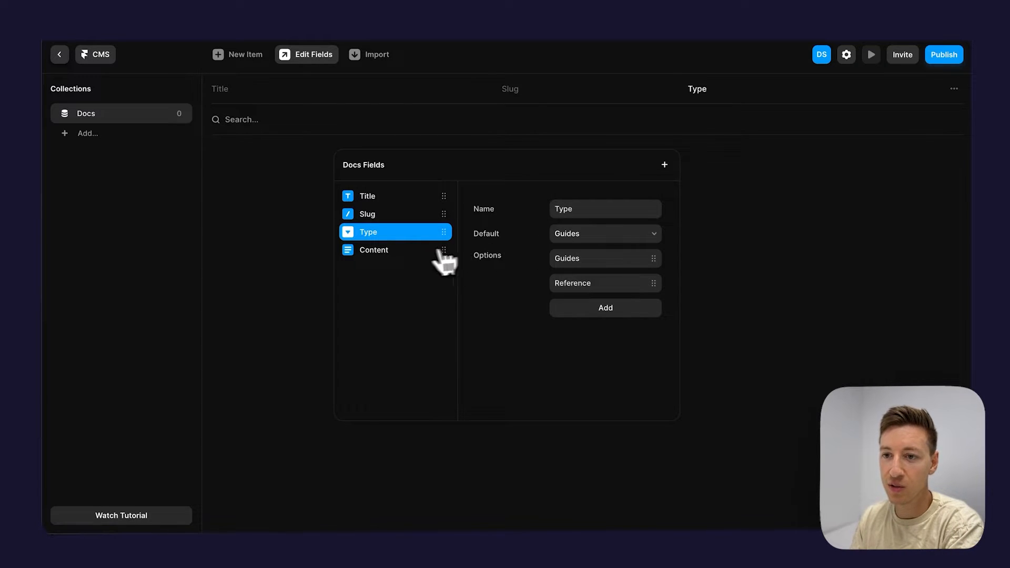
Move the Type field between Title and Slug in the Docs collection's field order.
left_click_drag(374, 240, 431, 208)
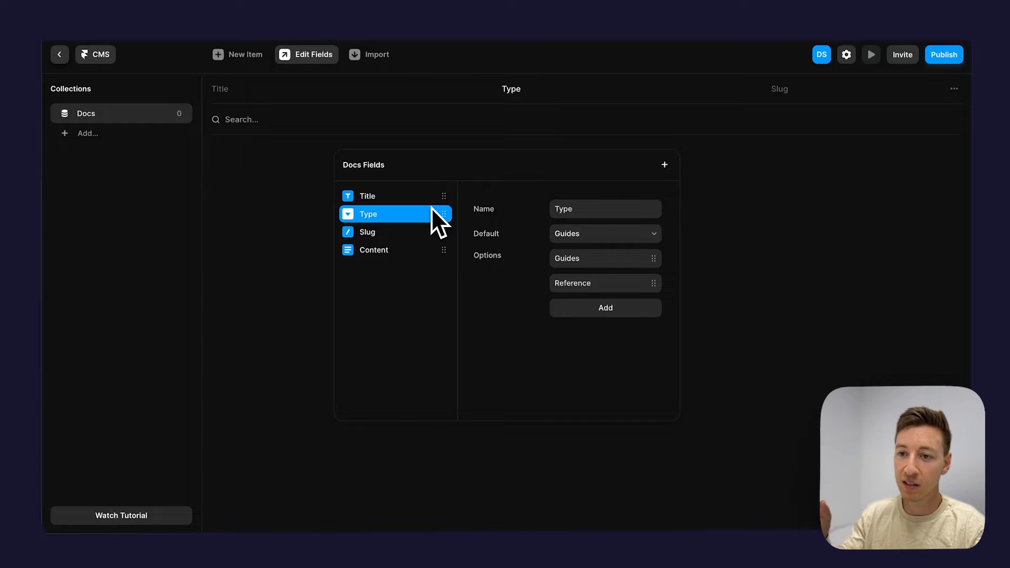
left_click(664, 164)
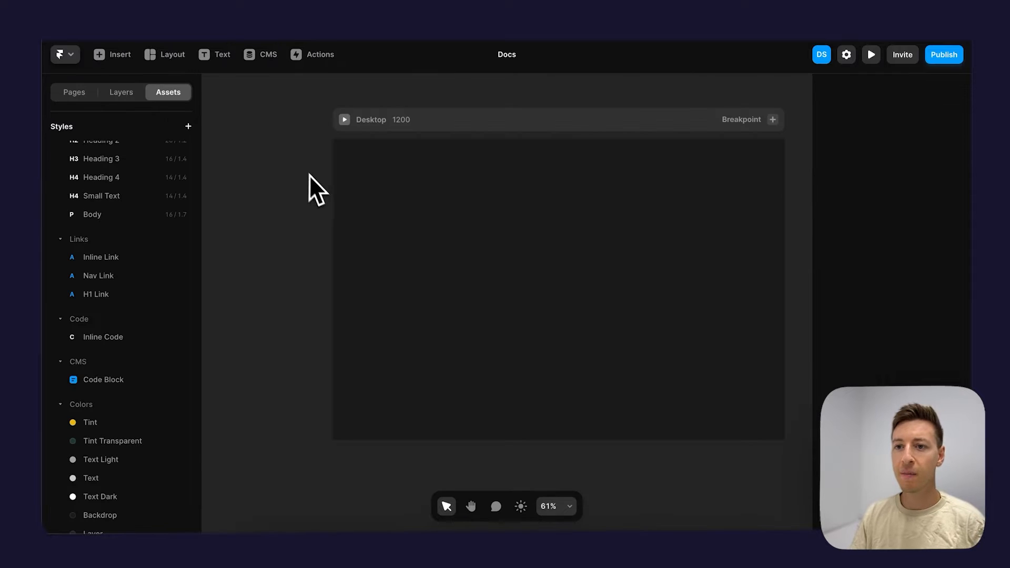
Start a new item in the Docs collection with the title Getting Started and the type Guides.
left_click(263, 64)
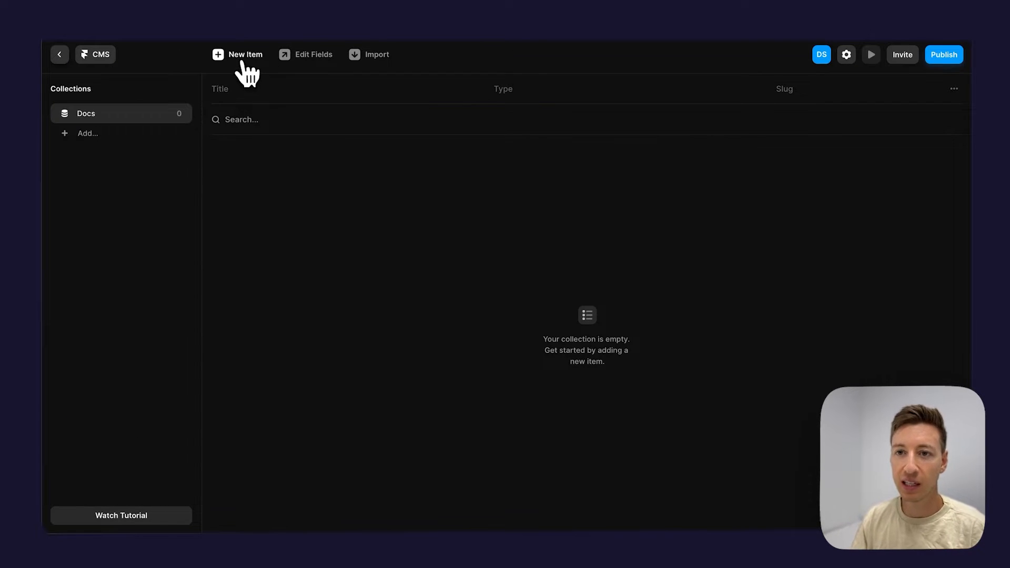
left_click(242, 62)
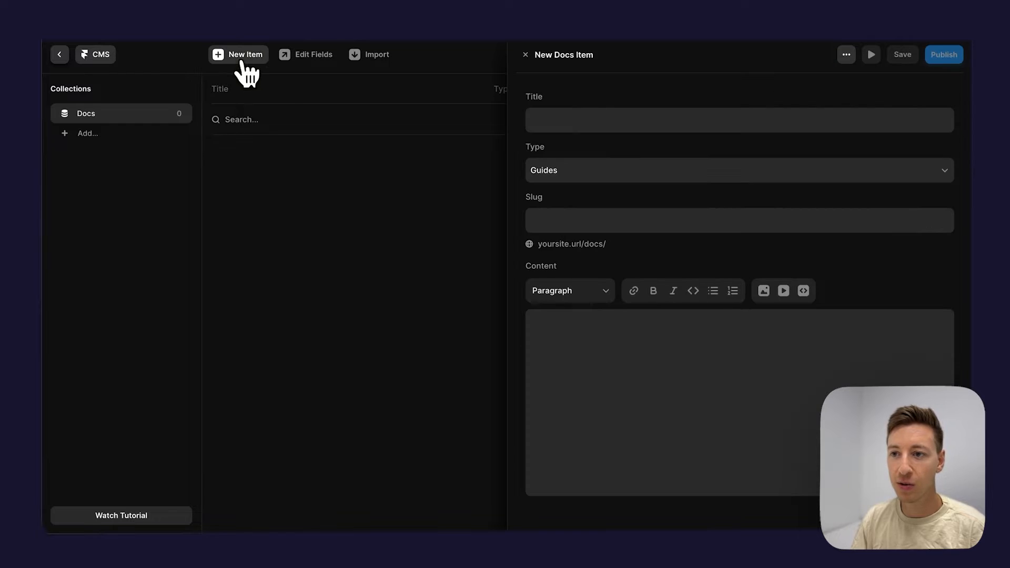
left_click(557, 118)
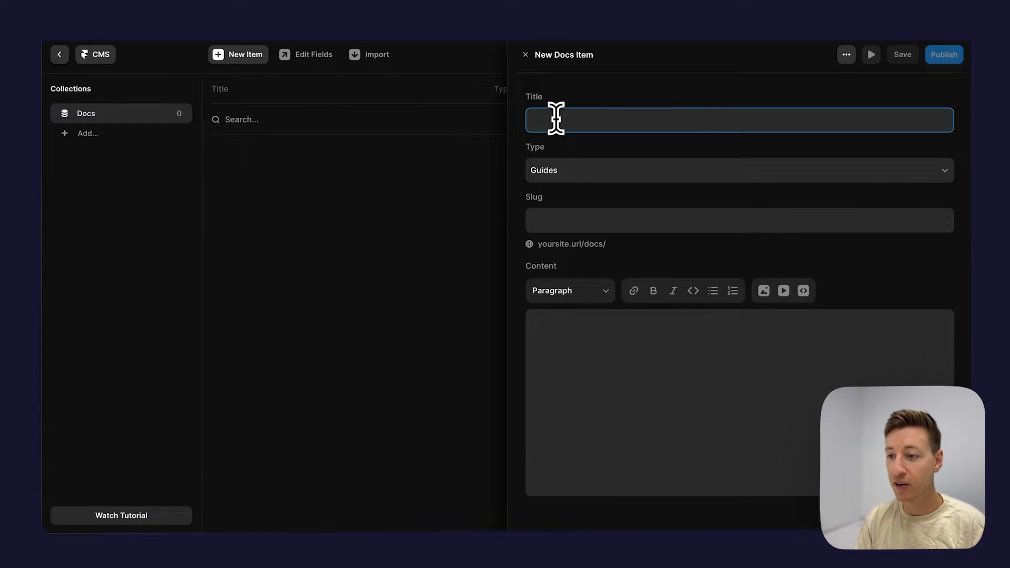
type("Gett")
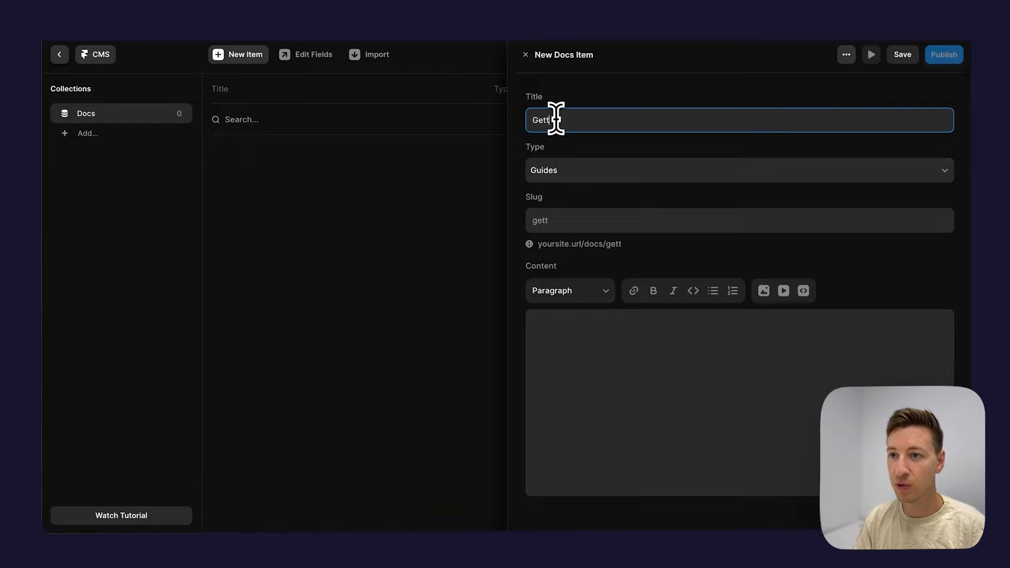
type("ing Started")
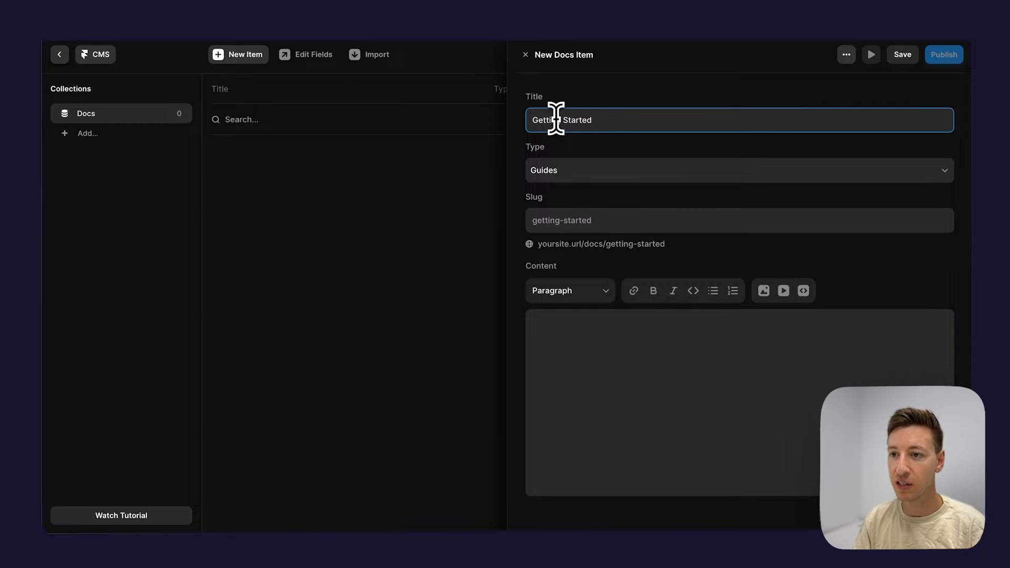
left_click(552, 224)
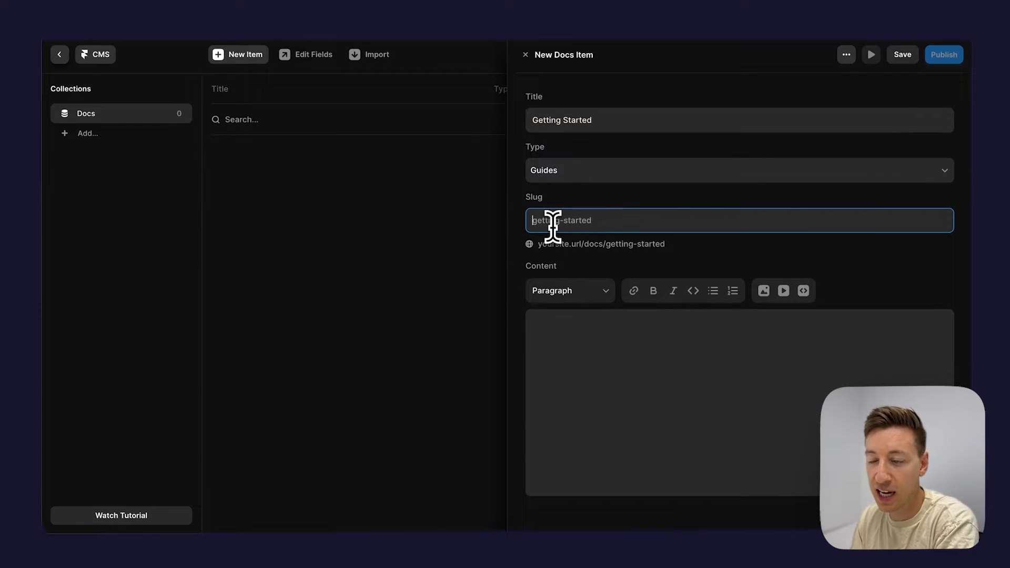
left_click(566, 175)
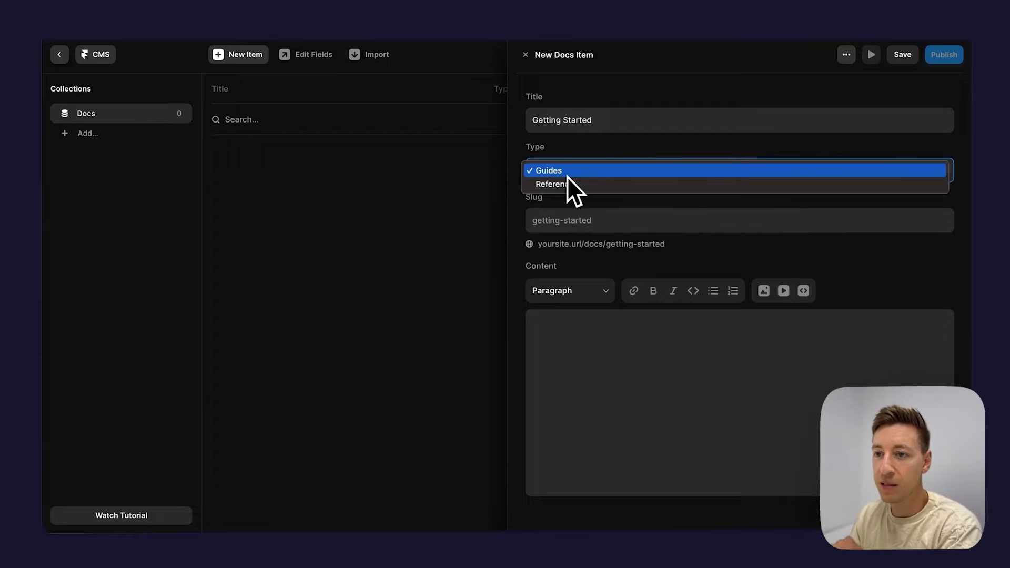
left_click(559, 178)
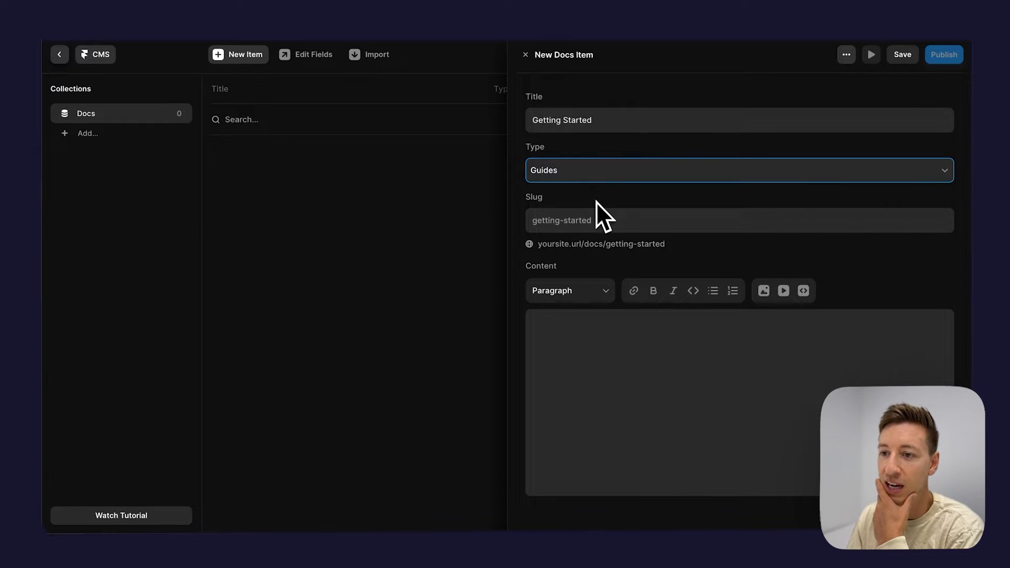
Copy the Building Animations heading and its intro paragraph from the Standard Docs page into the new item's Content.
left_click(556, 335)
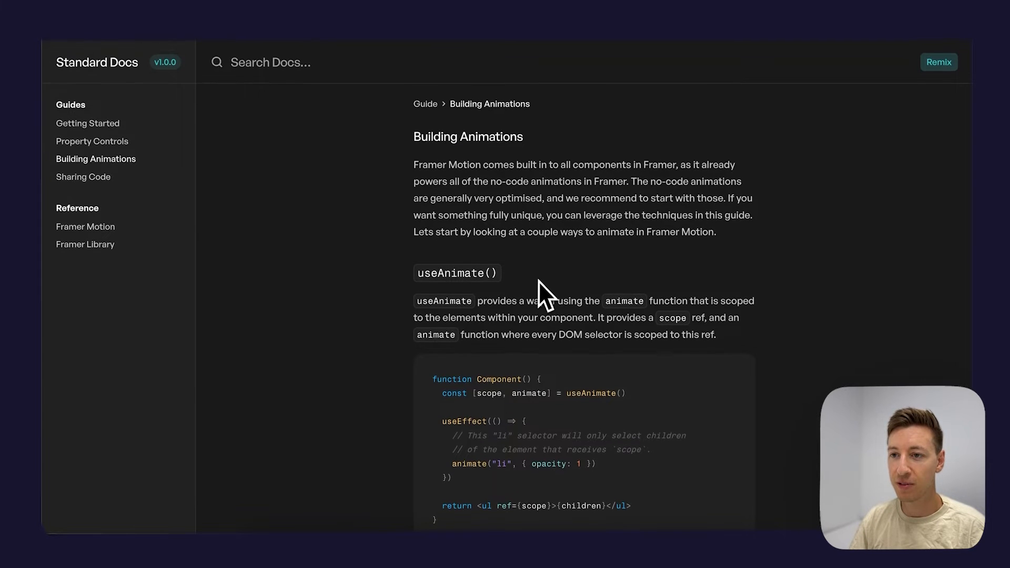
scroll(538, 280, "down", 1)
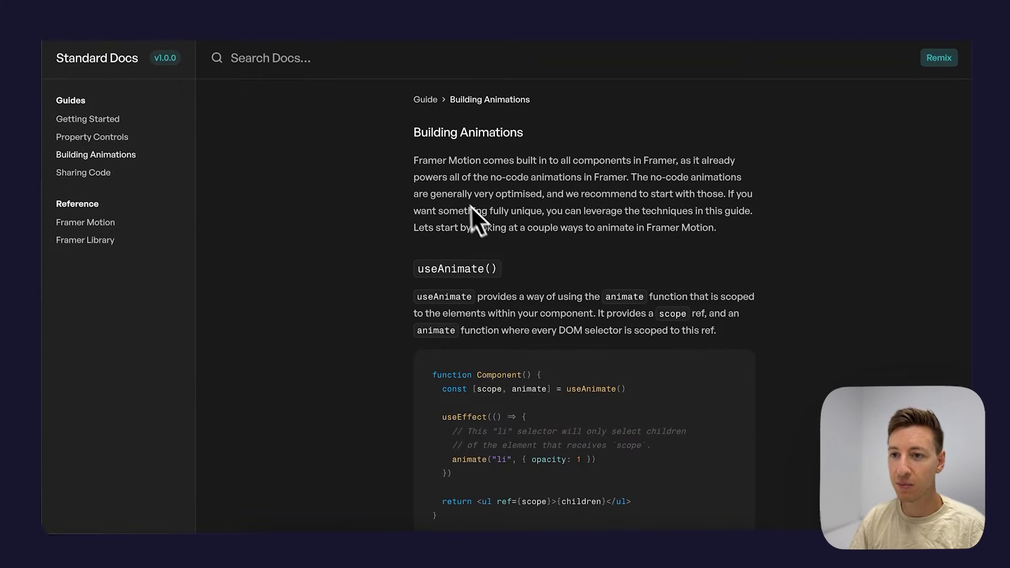
double_click(436, 136)
left_click(438, 136)
triple_click(436, 137)
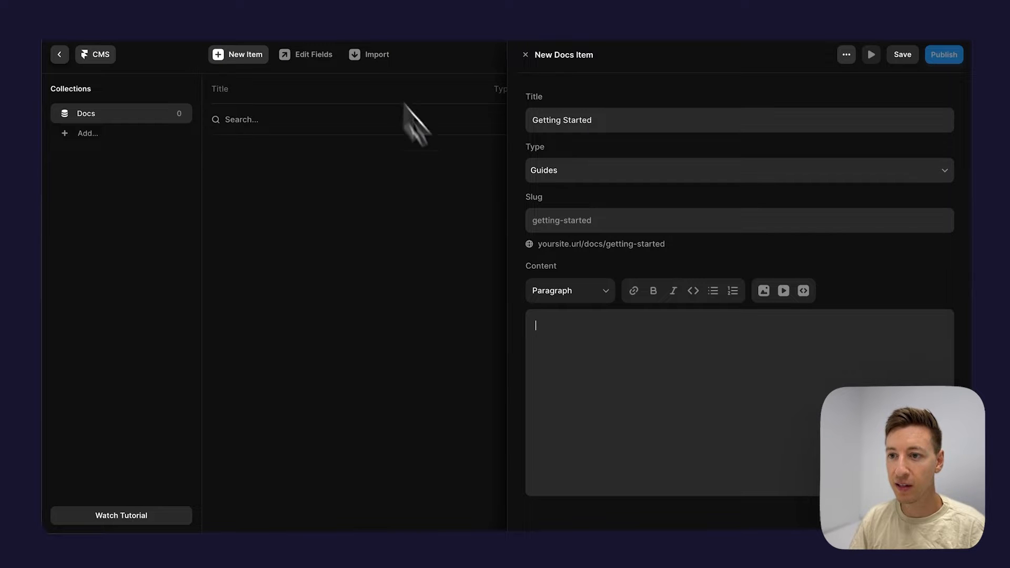
type("Building Animations")
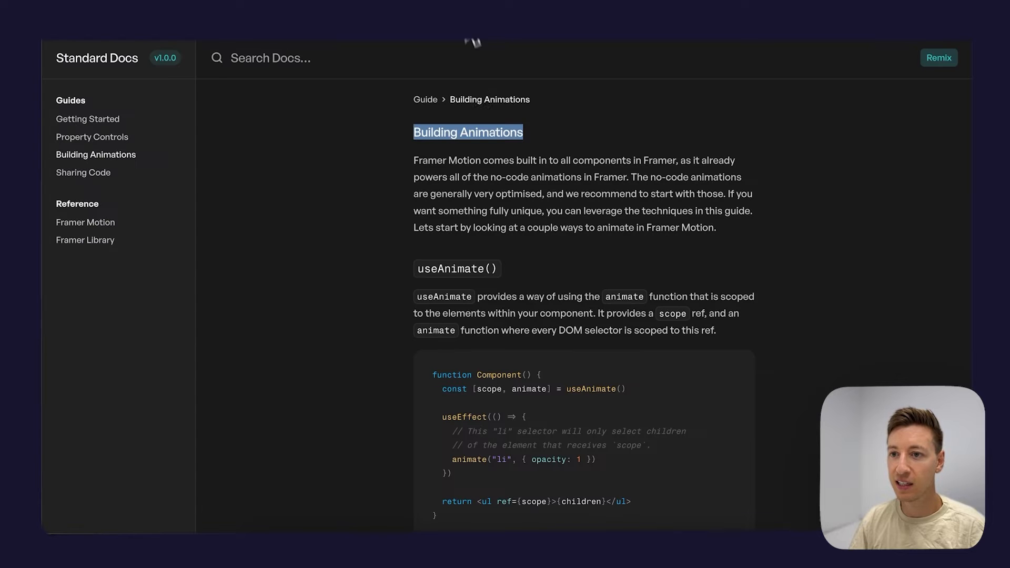
triple_click(510, 210)
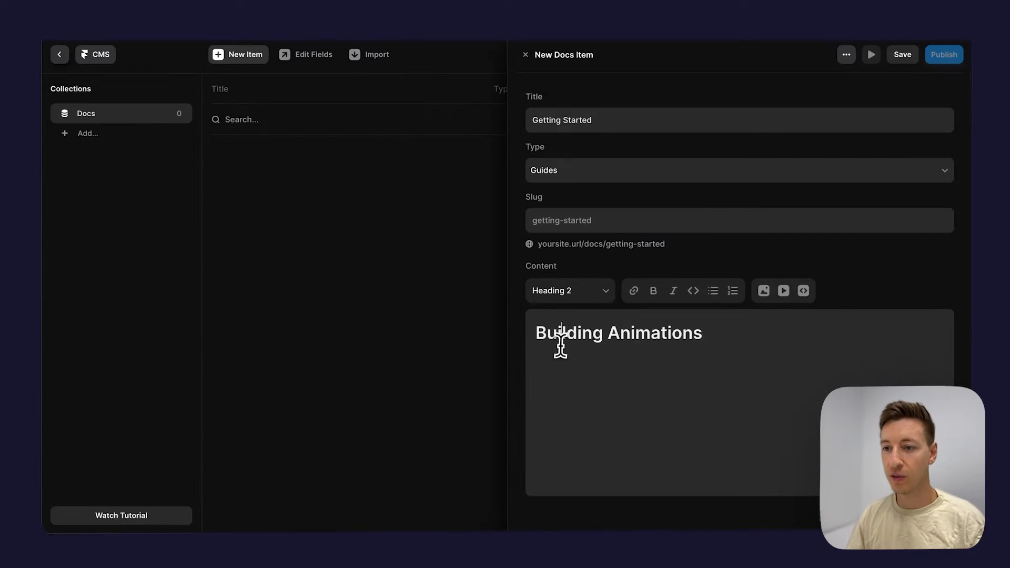
key("super+v")
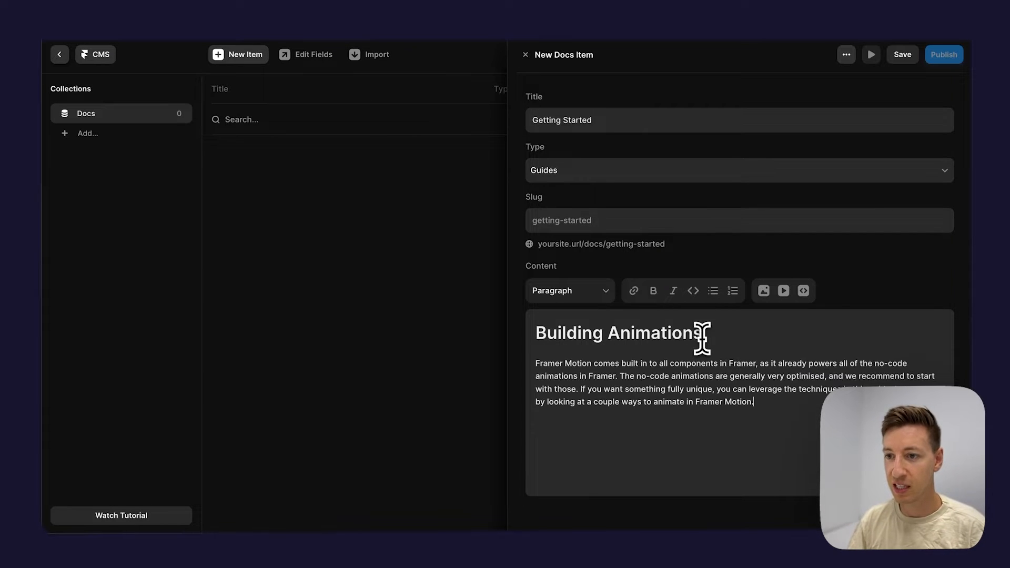
Try the Paragraph style on the Building Animations heading, and set it back to Heading 2.
left_click(628, 342)
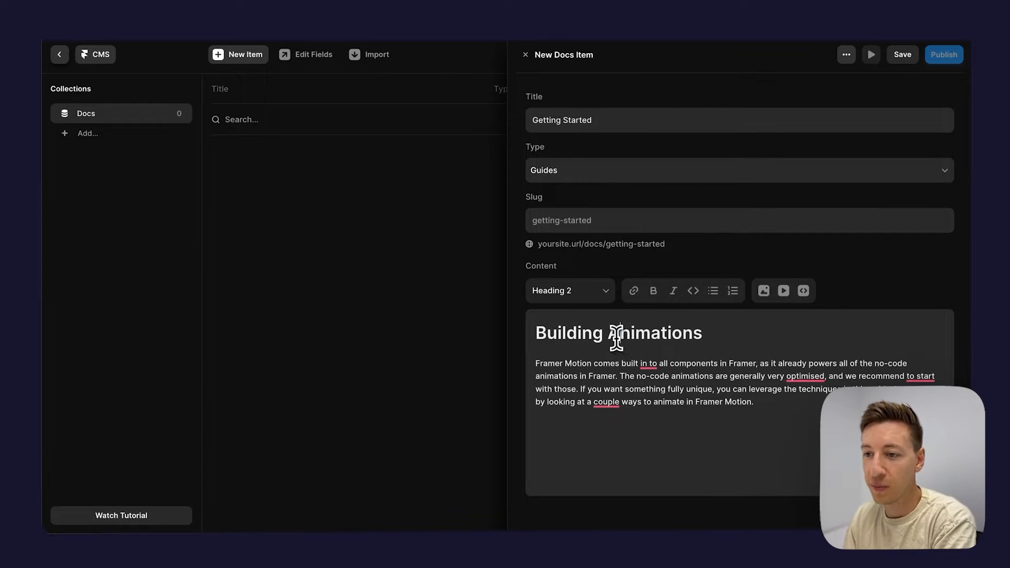
triple_click(615, 337)
left_click(629, 336)
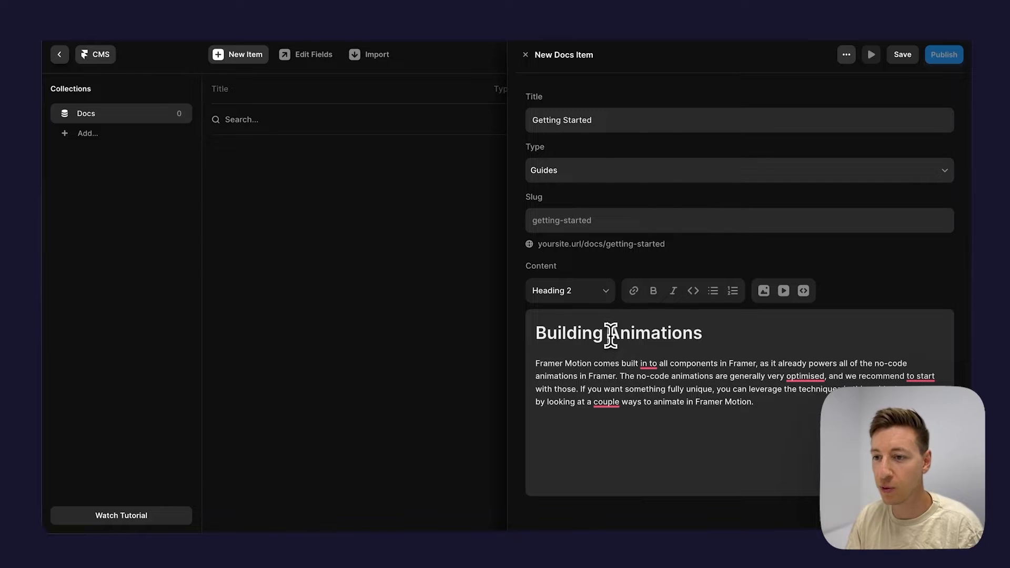
triple_click(610, 334)
left_click(579, 290)
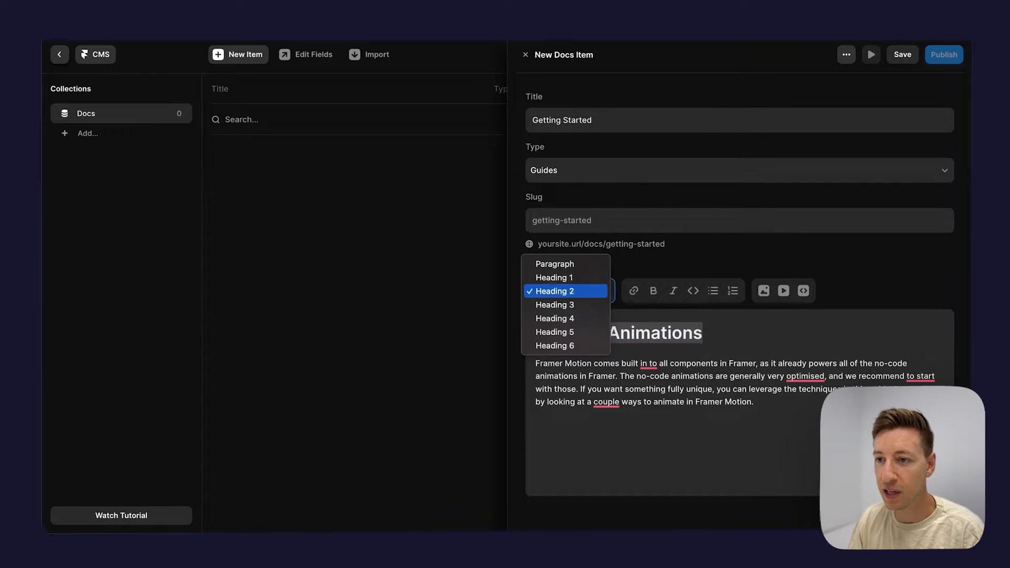
left_click(575, 268)
left_click(579, 294)
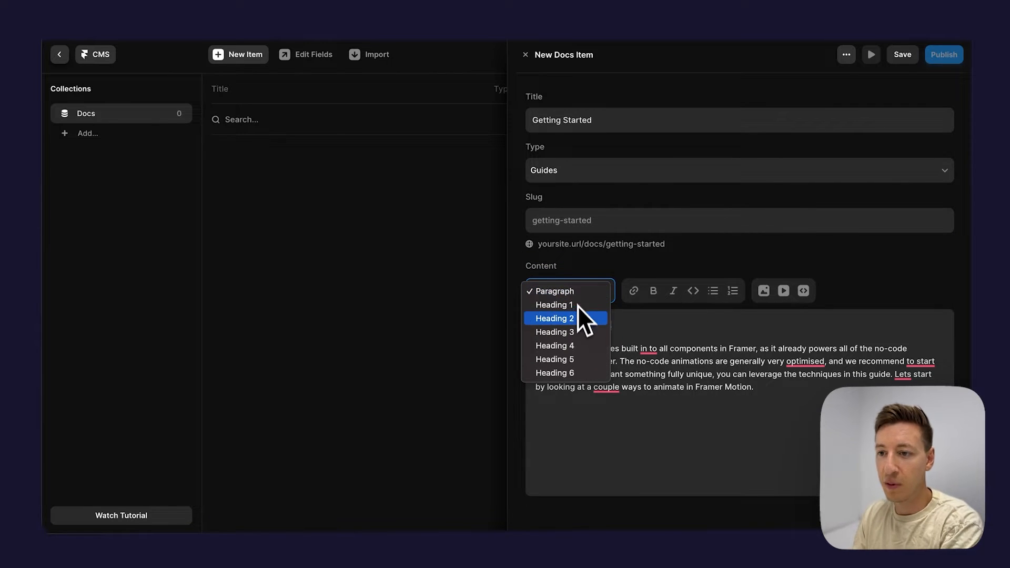
left_click(577, 321)
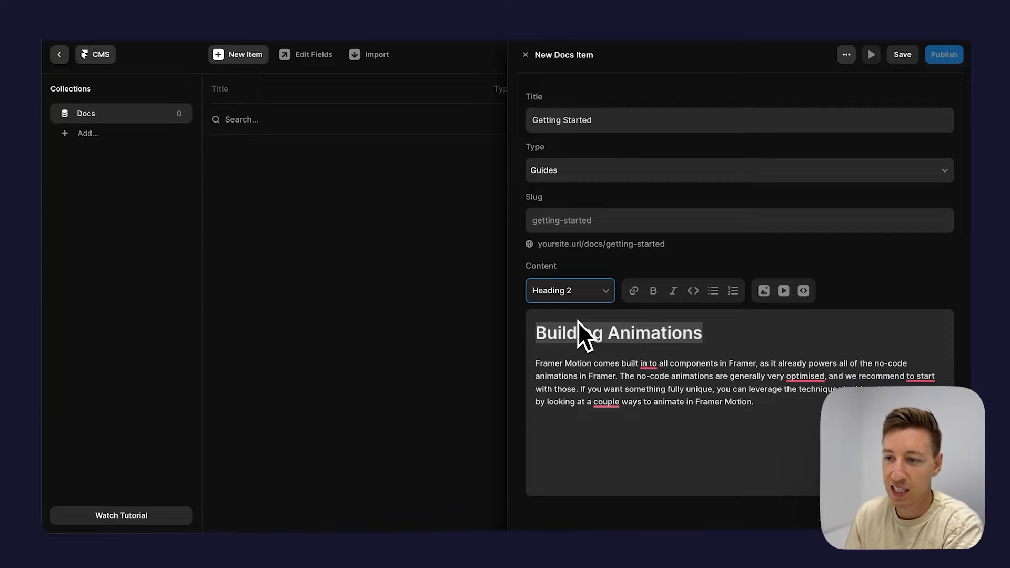
triple_click(612, 336)
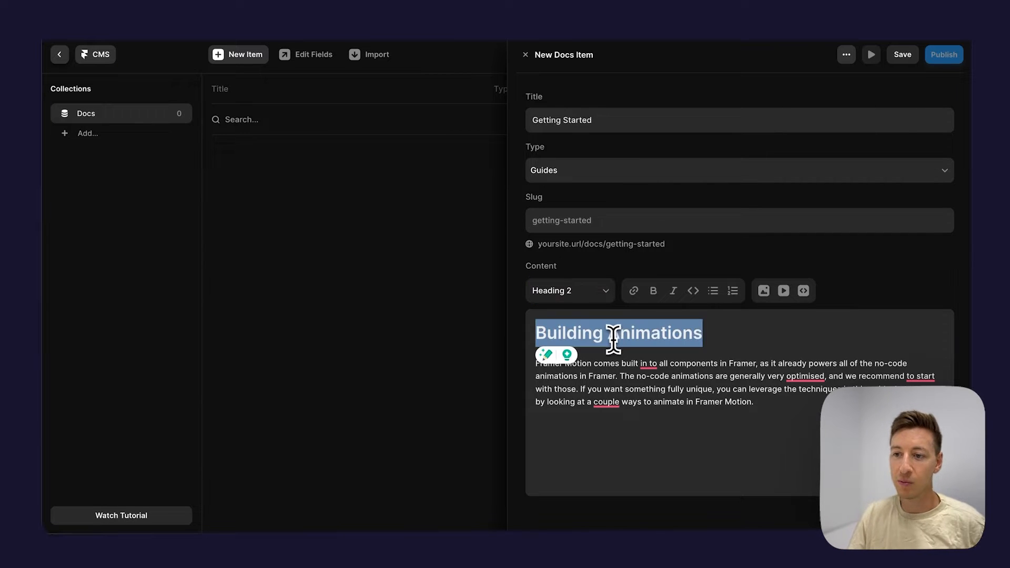
left_click(605, 334)
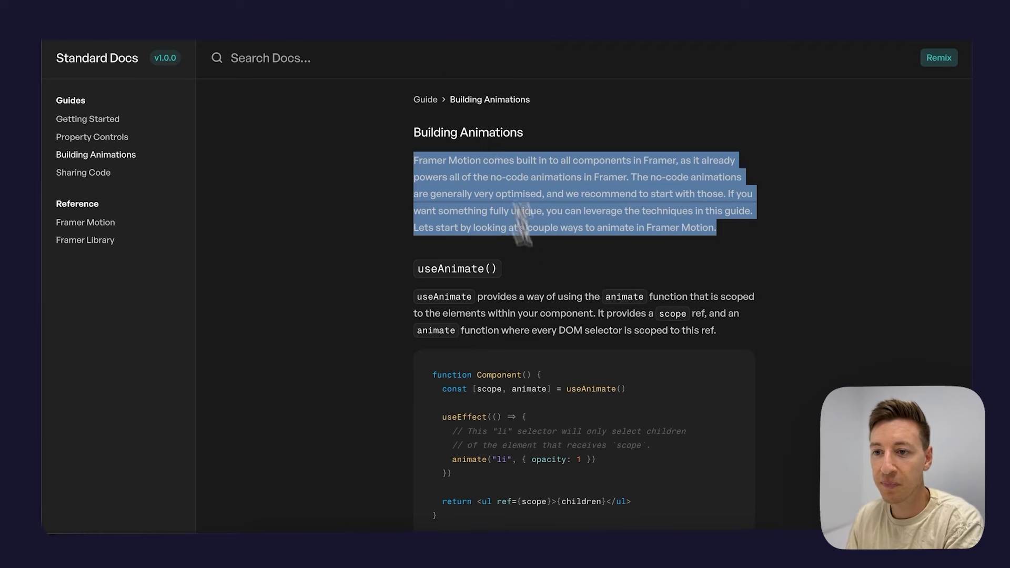
Add a new line reading useAnimate() below the intro paragraph in the Content field.
left_click(512, 310)
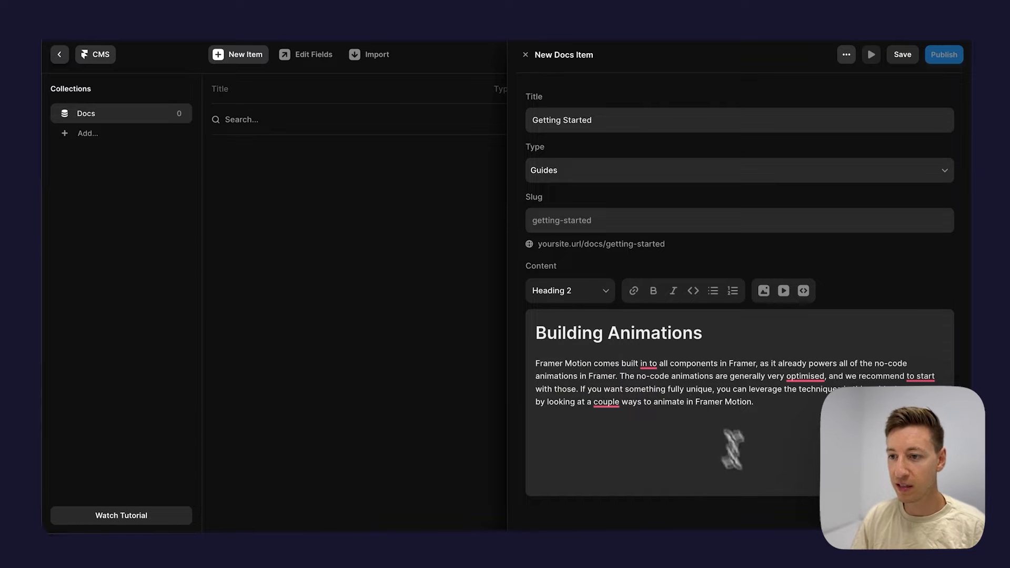
left_click(595, 444)
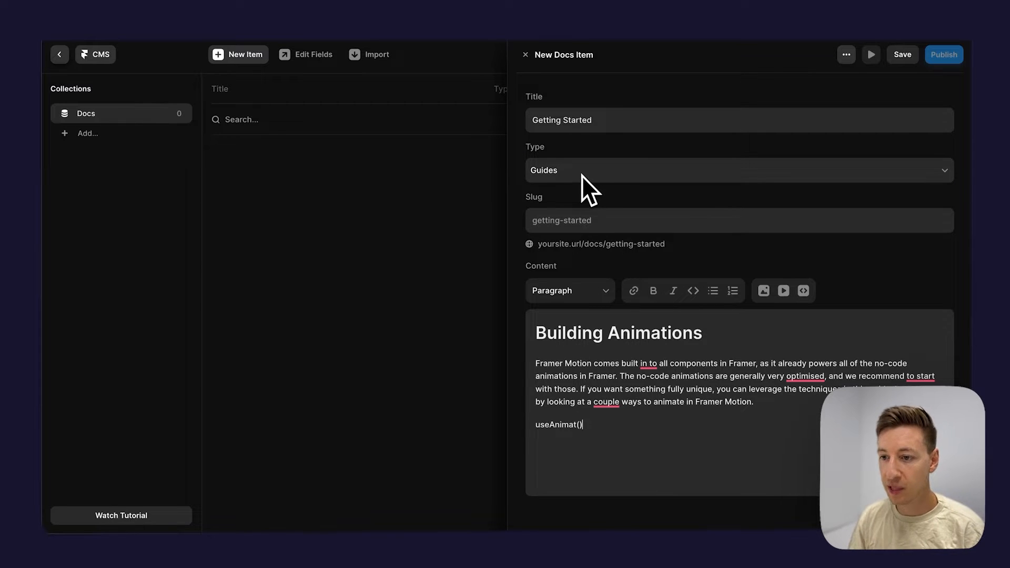
type("e")
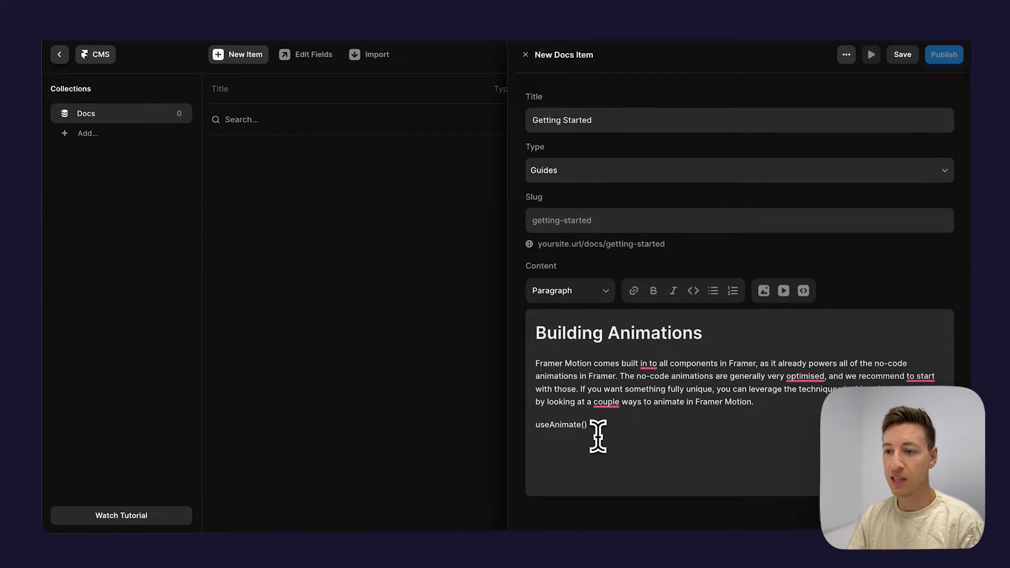
Format the useAnimate() line in the Content field as inline code and set its style to Heading 2.
left_click_drag(598, 428, 503, 428)
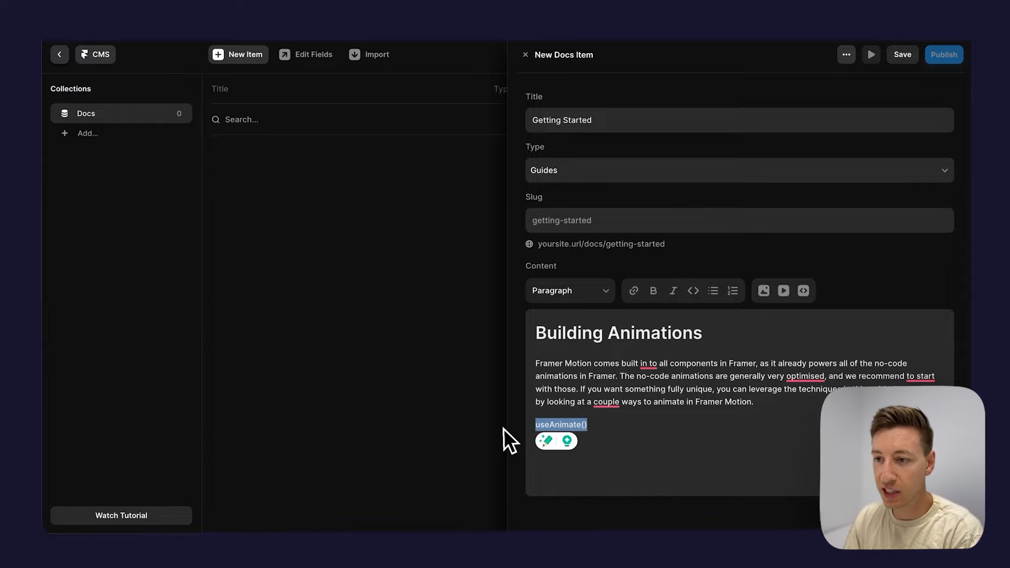
left_click(695, 292)
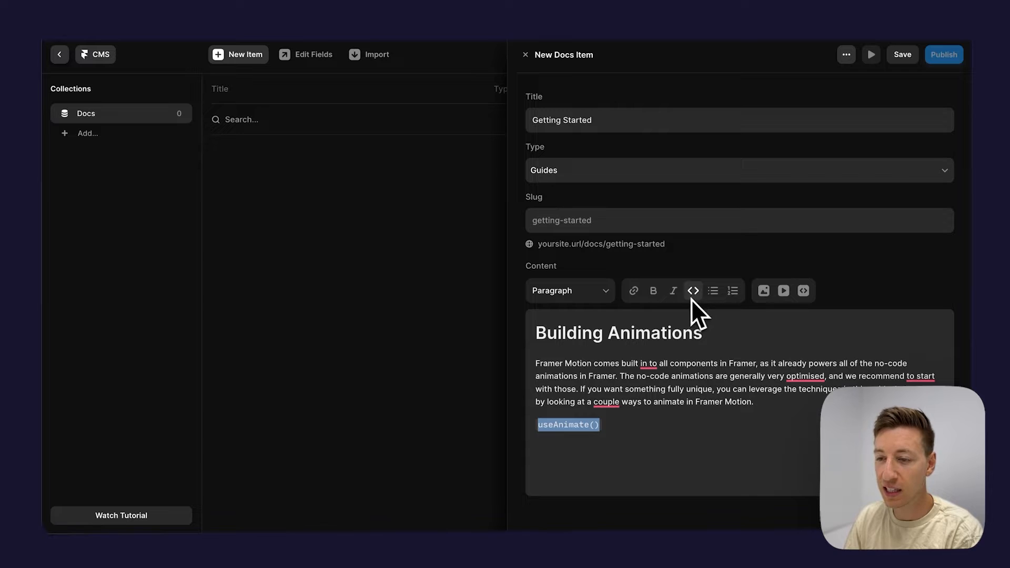
left_click(600, 292)
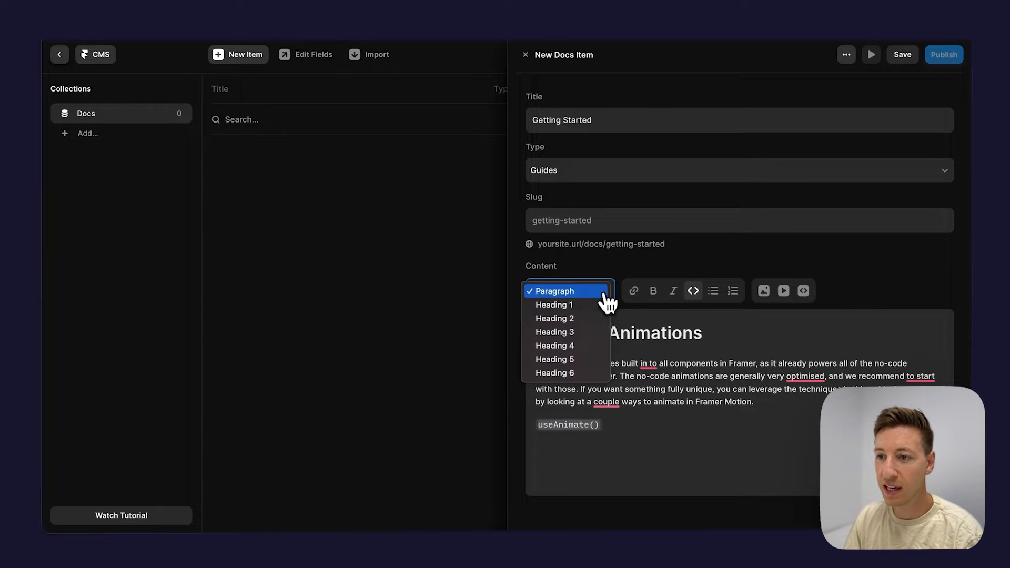
left_click(574, 318)
left_click(586, 437)
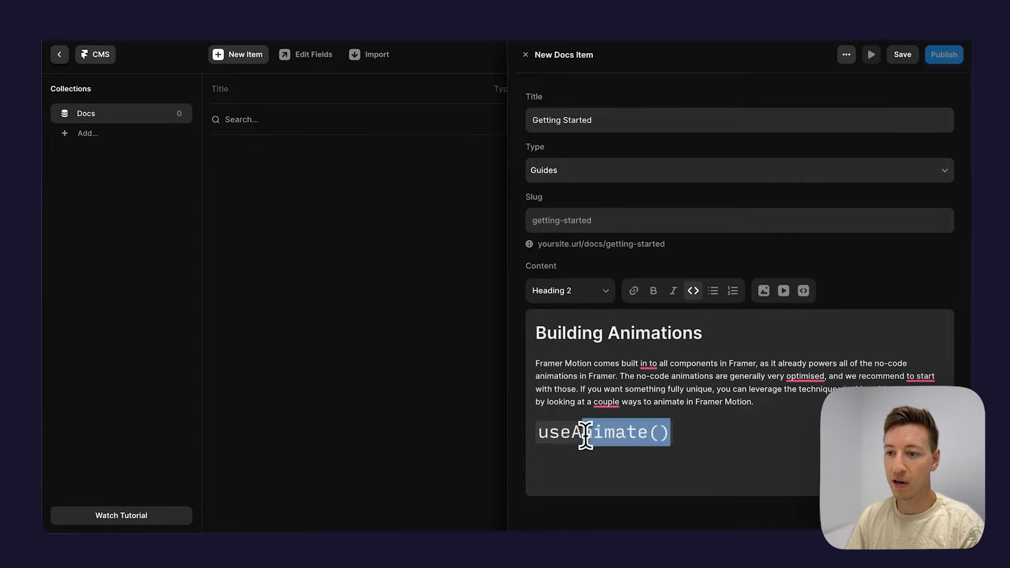
Copy the paragraph describing useAnimate from the Standard Docs page onto a new line below the useAnimate() heading in Content.
left_click(679, 441)
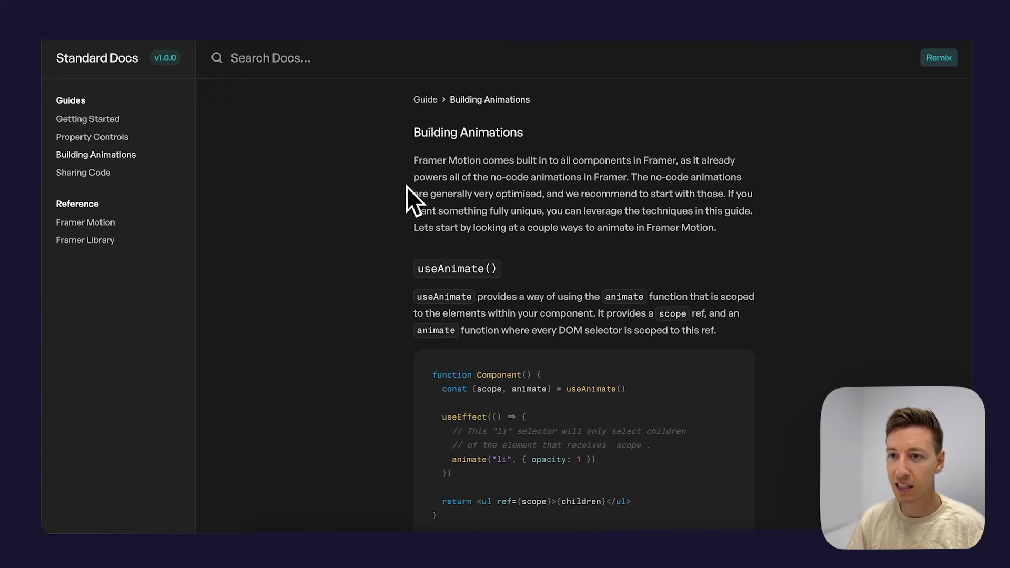
left_click_drag(411, 157, 581, 230)
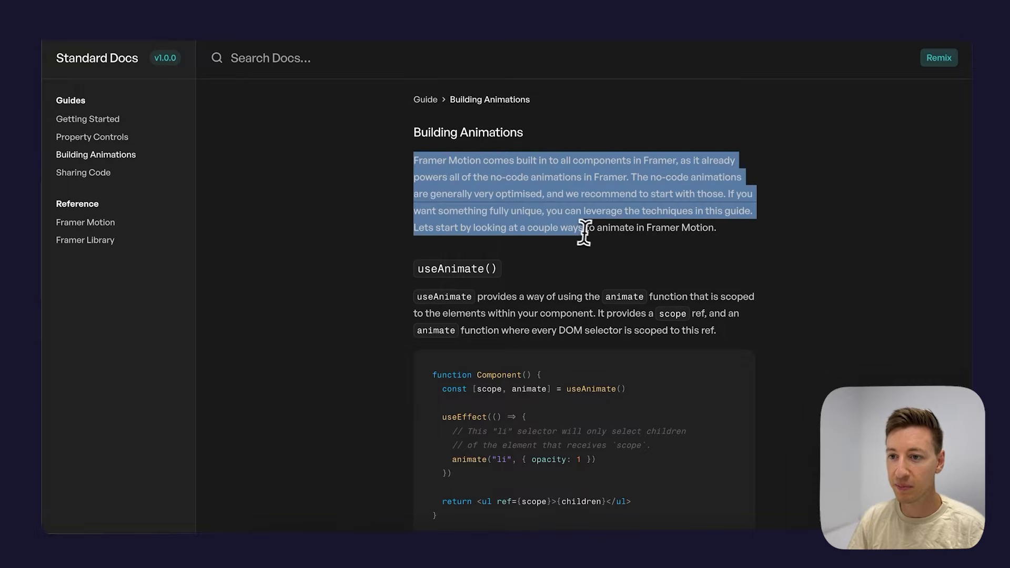
left_click(507, 272)
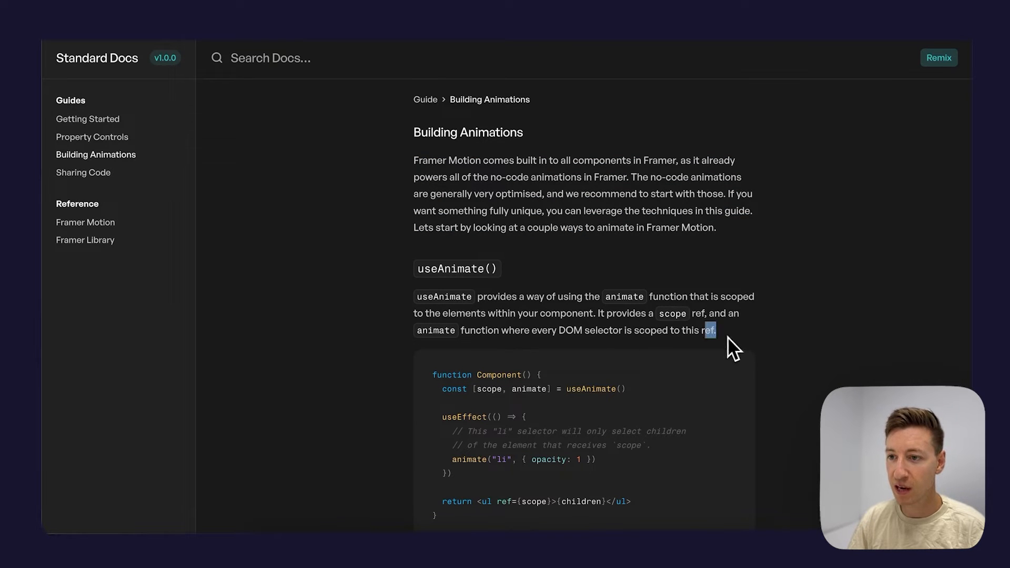
left_click_drag(727, 336, 406, 300)
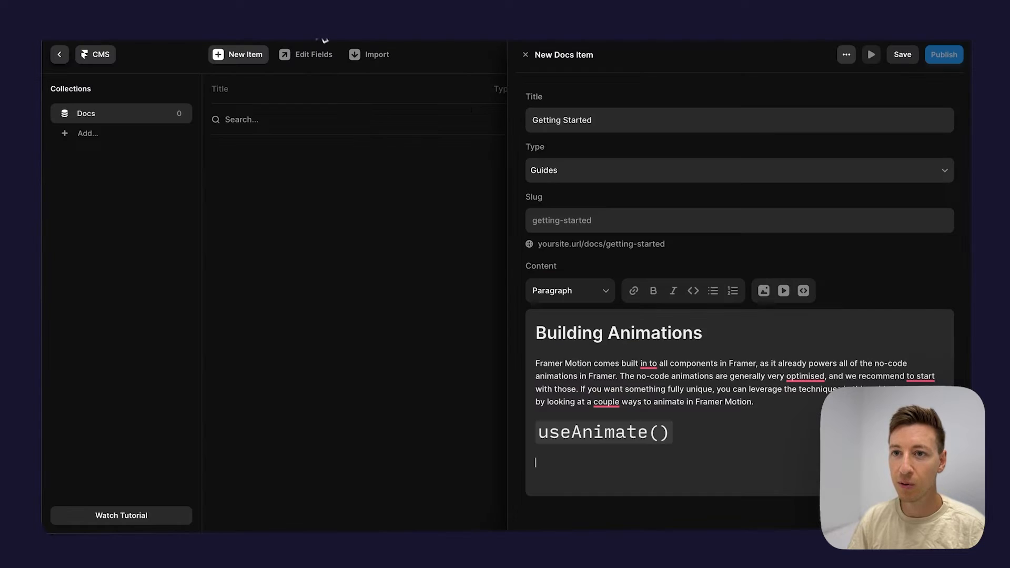
type("useAnimate provides a way of using the animate function that is scoped to the elements within your component. It provides a scope ref, and an animate function where every DOM selector is scoped to this ref.")
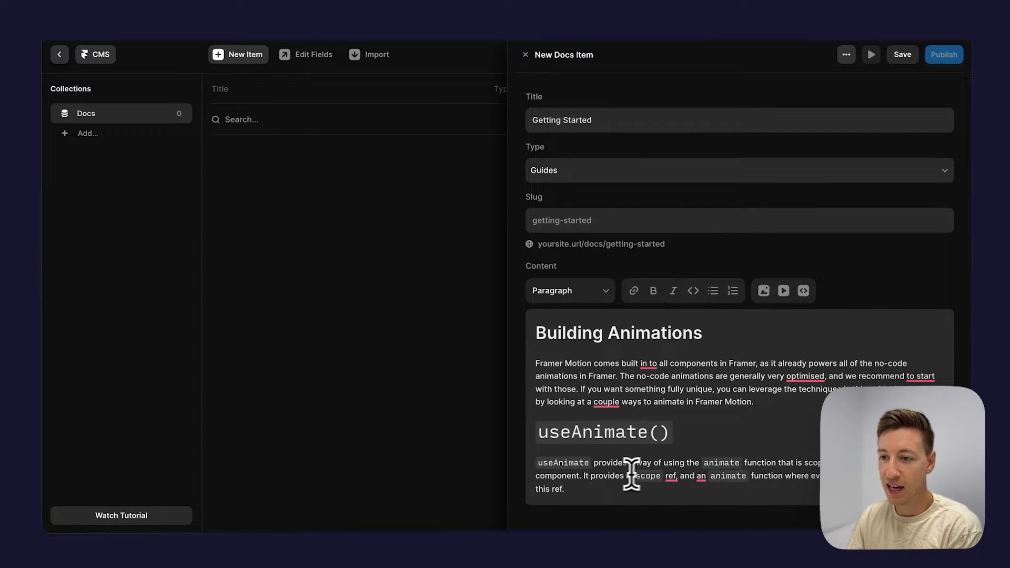
Try inline code formatting on the word scoped in the useAnimate paragraph, and undo it.
left_click(584, 462)
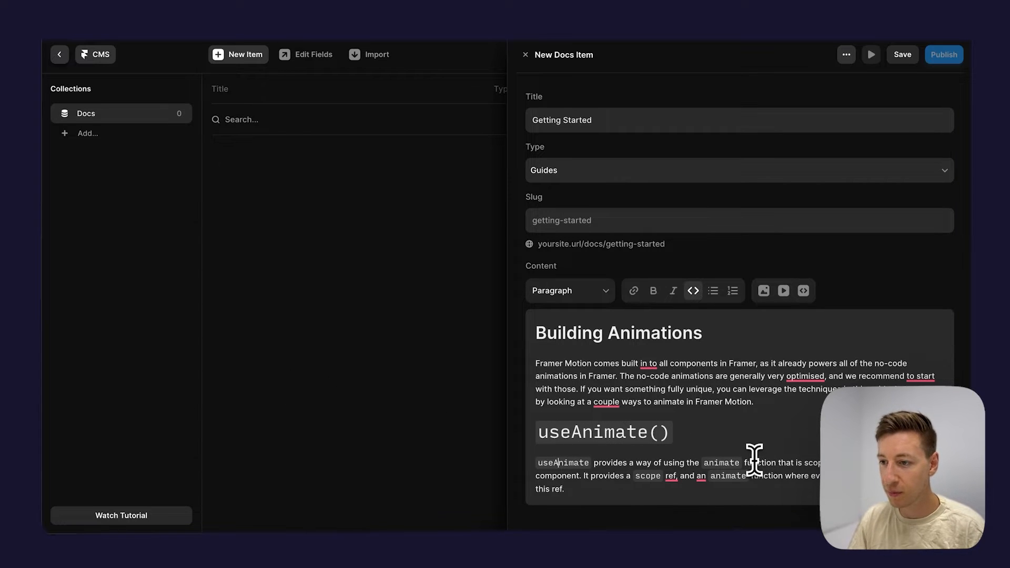
double_click(815, 462)
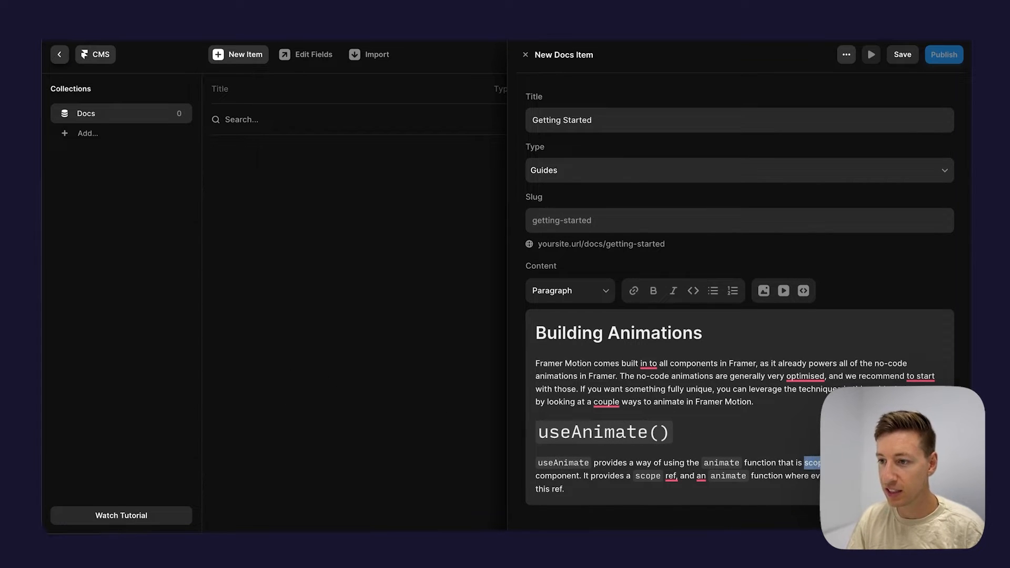
left_click(693, 290)
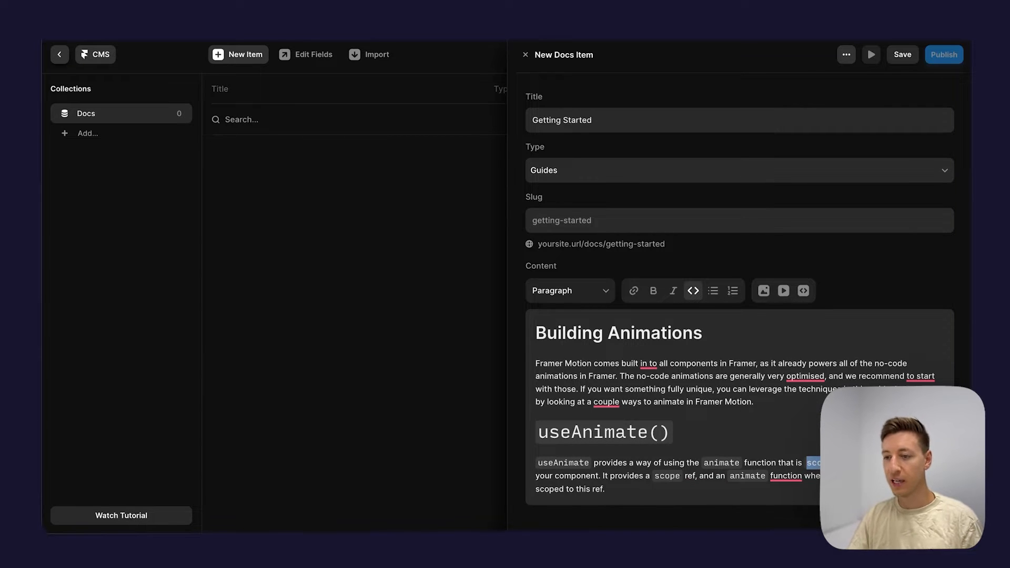
key("super+z")
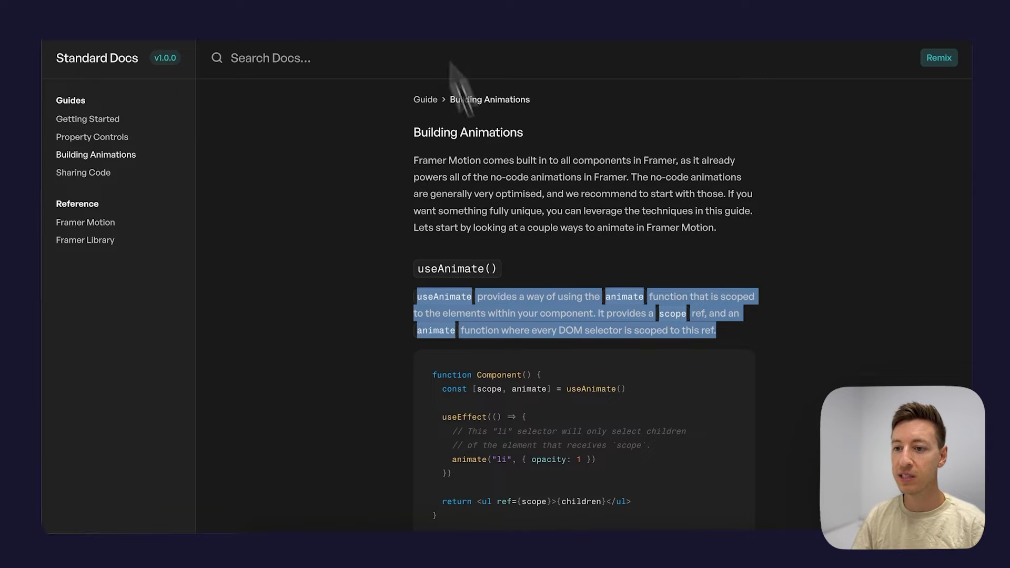
Copy the first function Component() code snippet from the Standard Docs page to below the useAnimate paragraph in Content.
scroll(563, 364, "down", 3)
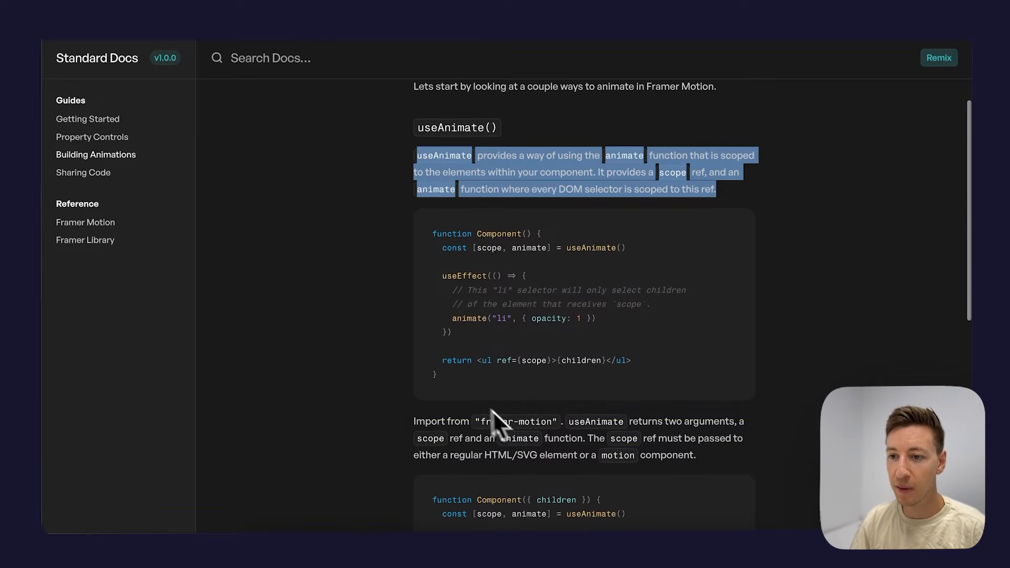
left_click_drag(453, 384, 384, 229)
key("super+c")
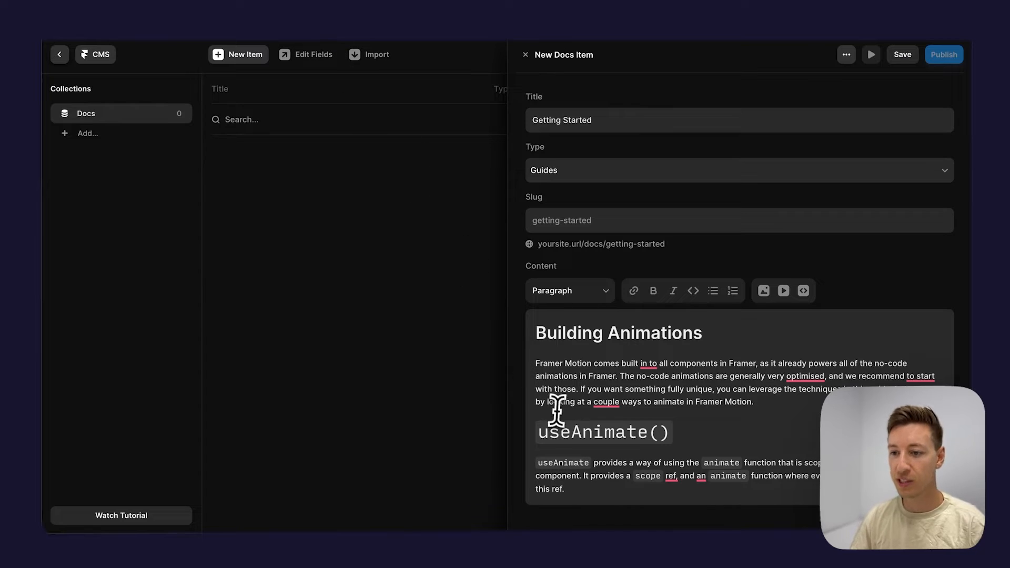
left_click(577, 480)
key("super+v")
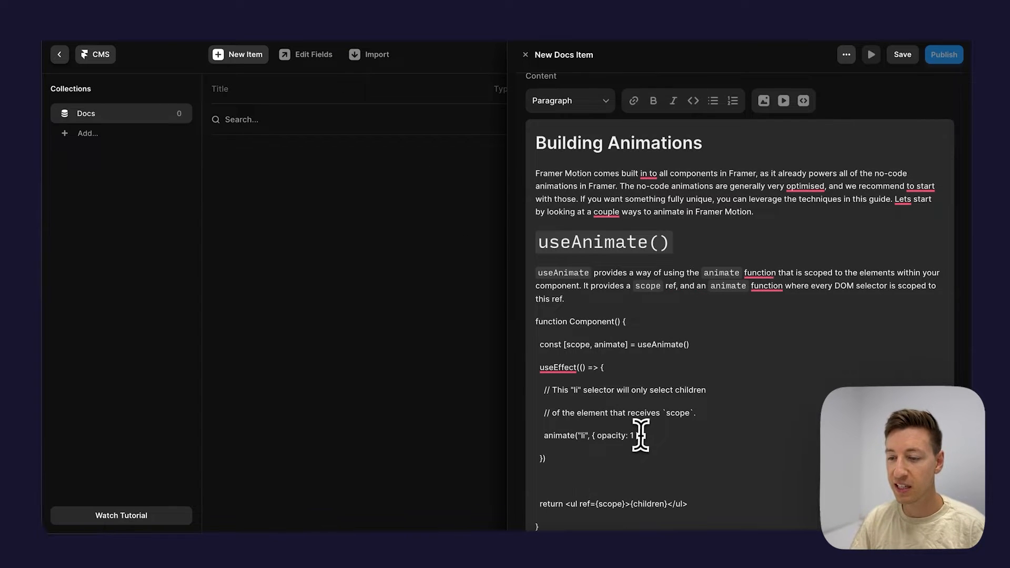
Turn the pasted function Component() lines into a JSX code block.
scroll(628, 443, "down", 1)
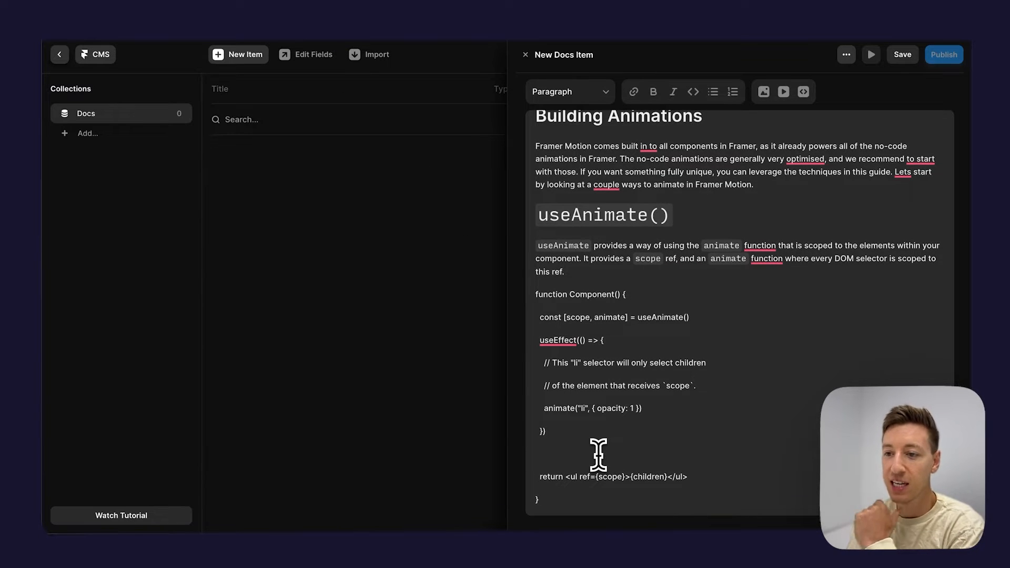
left_click_drag(547, 500, 515, 289)
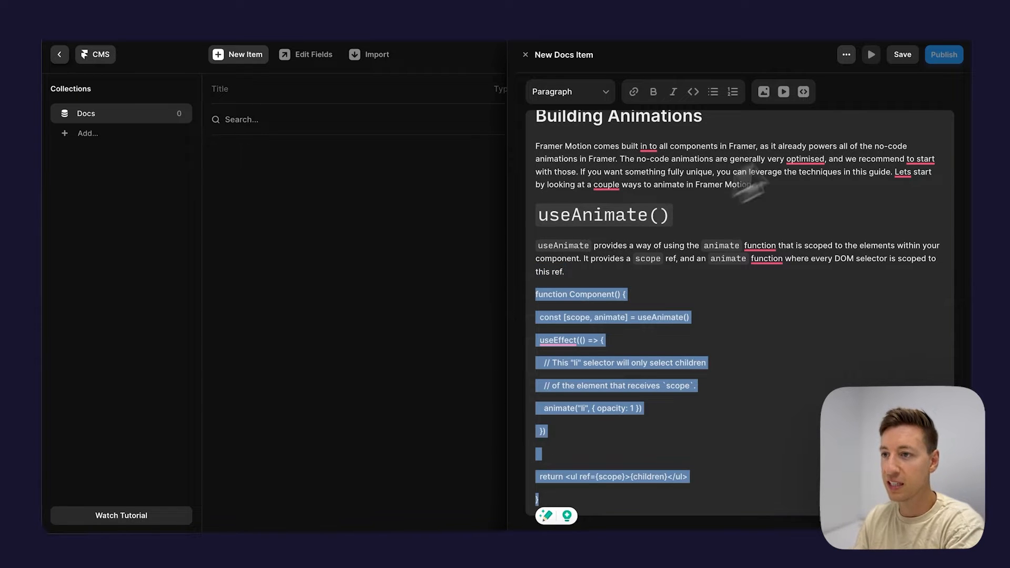
left_click(804, 93)
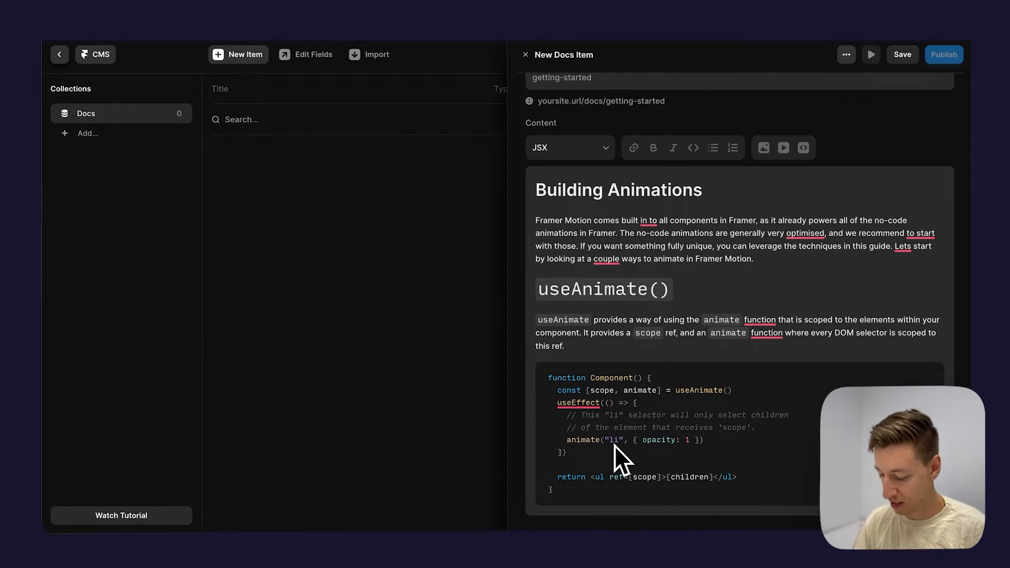
Copy the rest of the Standard Docs guide, from "Import from framer-motion" onward, below the code block, with its snippets as code blocks.
key("Down")
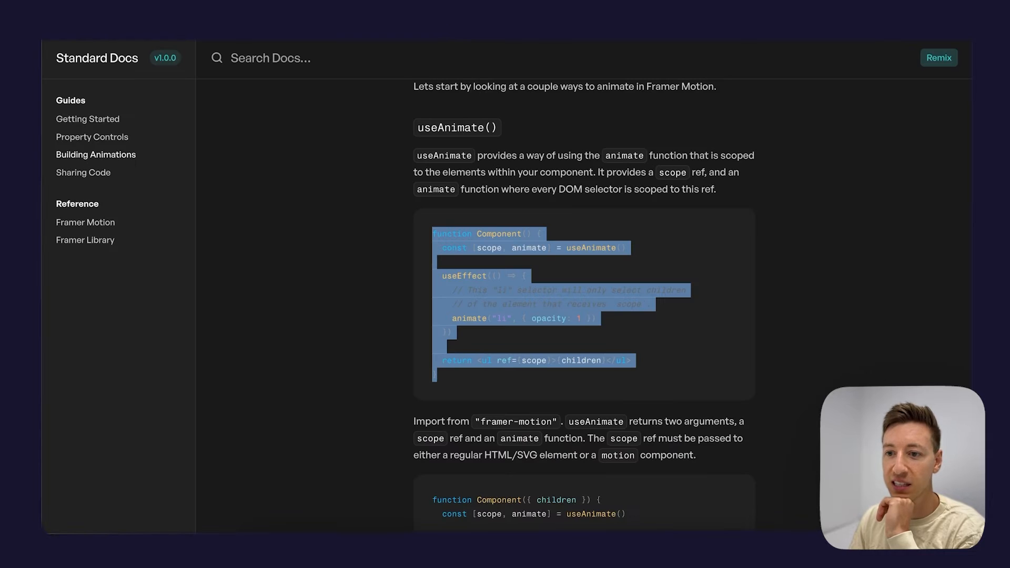
scroll(515, 305, "down", 5)
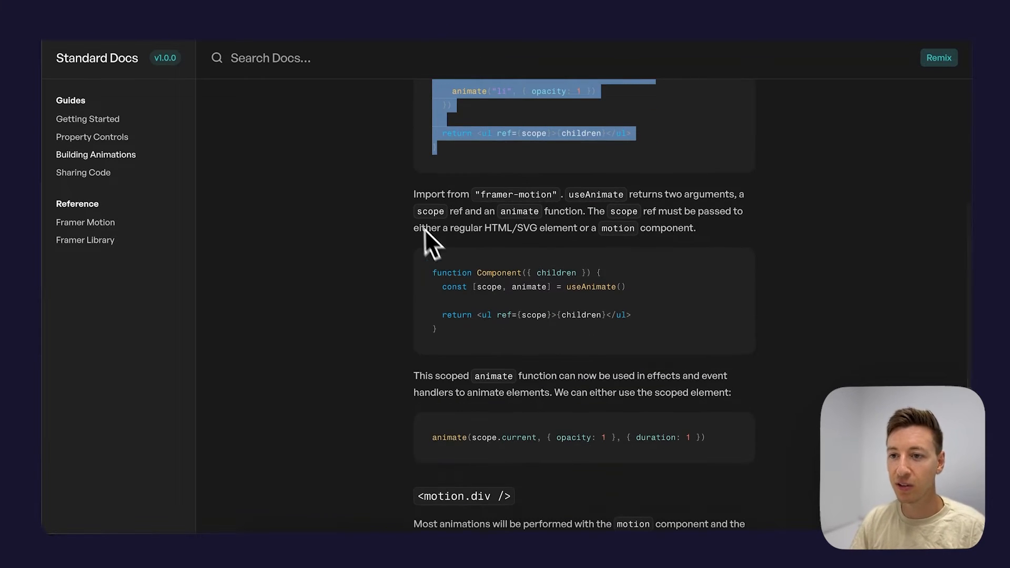
left_click(410, 192)
left_click_drag(410, 192, 724, 228)
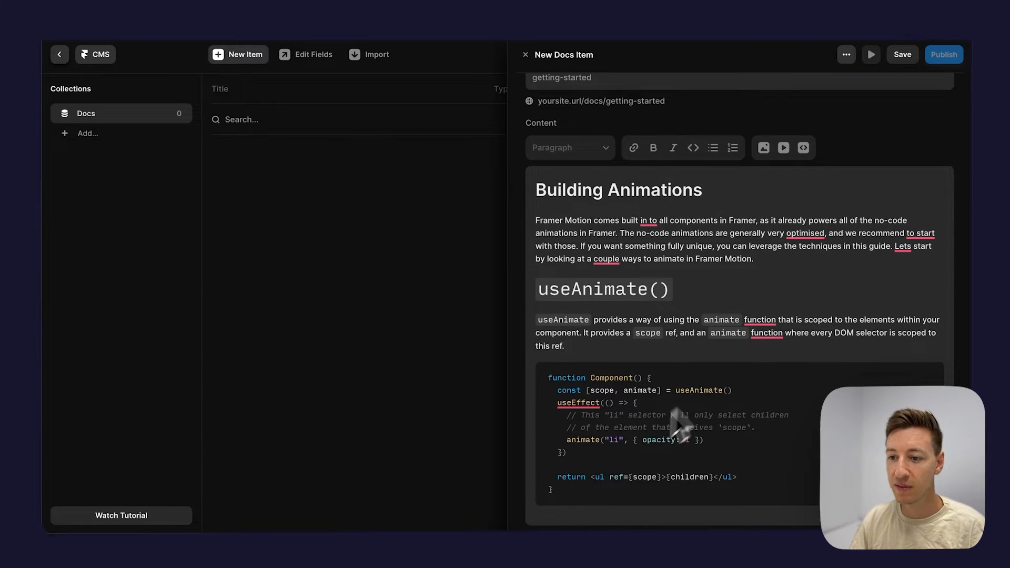
key("ctrl+v")
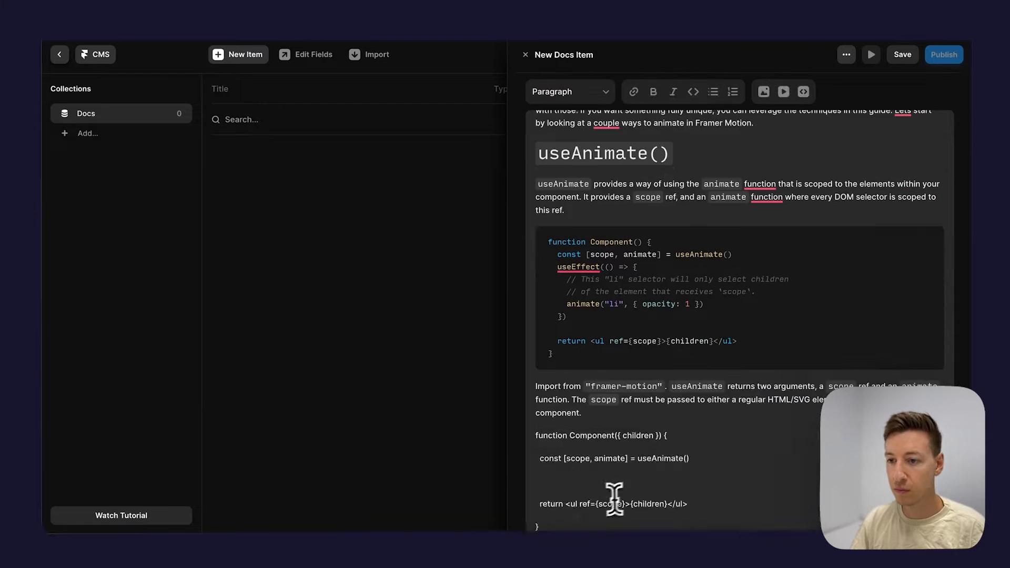
scroll(737, 316, "down", 5)
key("ctrl+v")
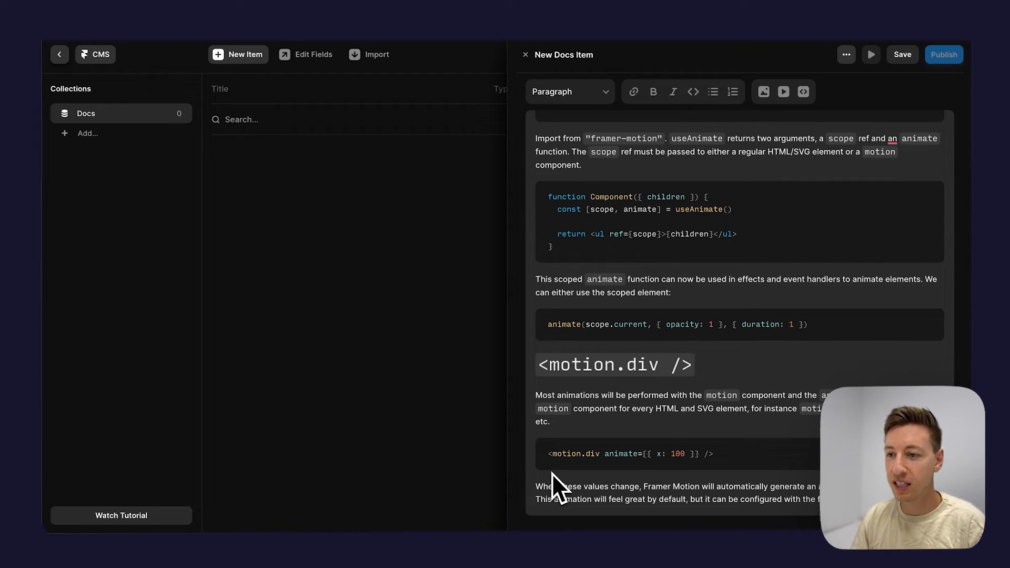
Save the Getting Started item and close its editor to return to the Docs collection list.
scroll(605, 437, "up", 15)
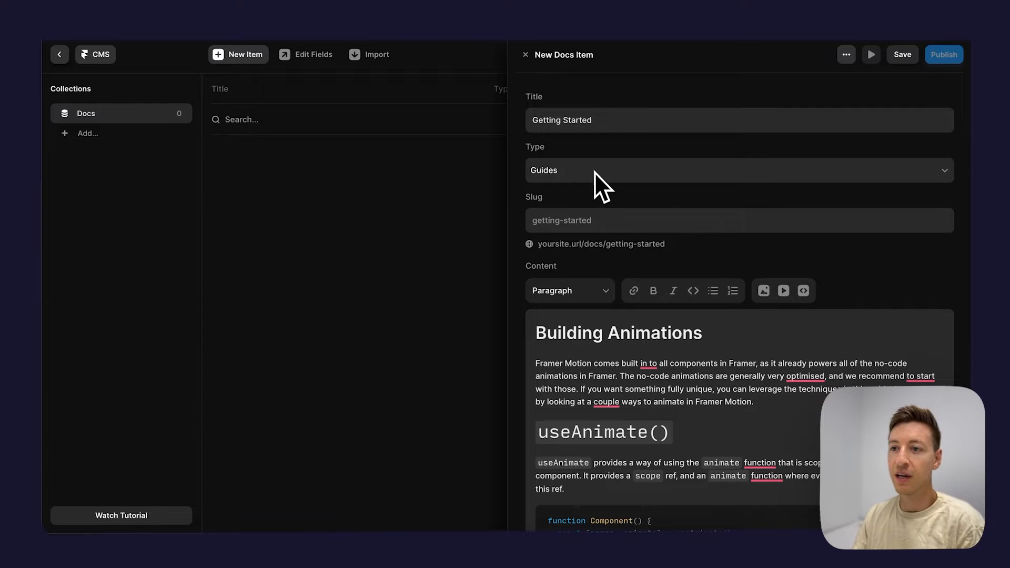
triple_click(567, 120)
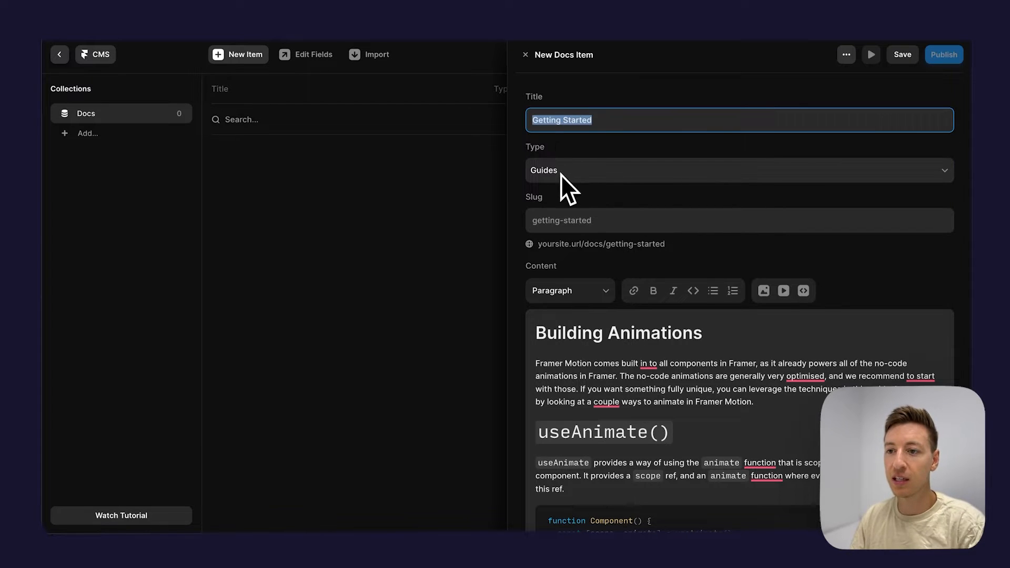
scroll(605, 302, "down", 10)
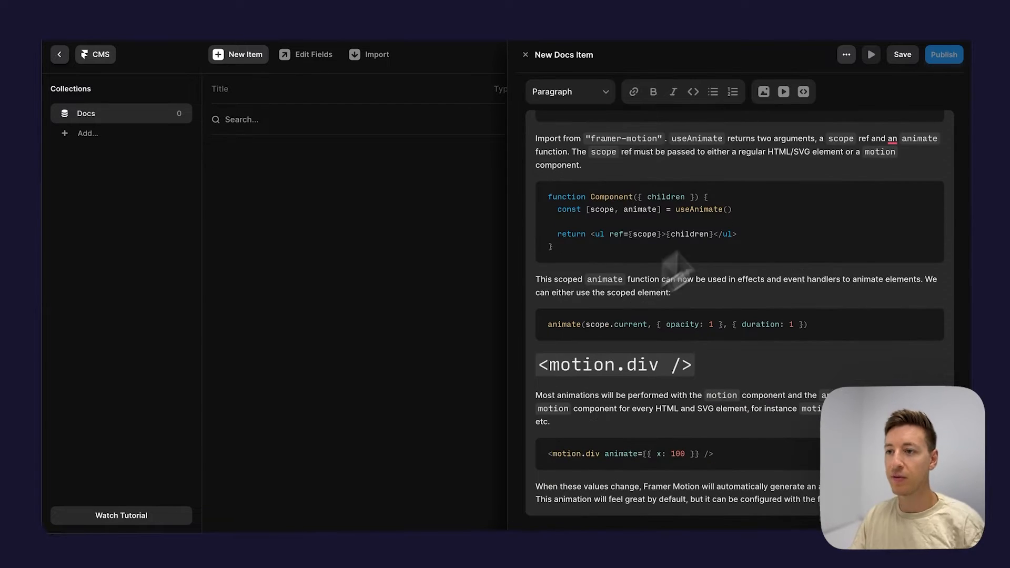
left_click(902, 55)
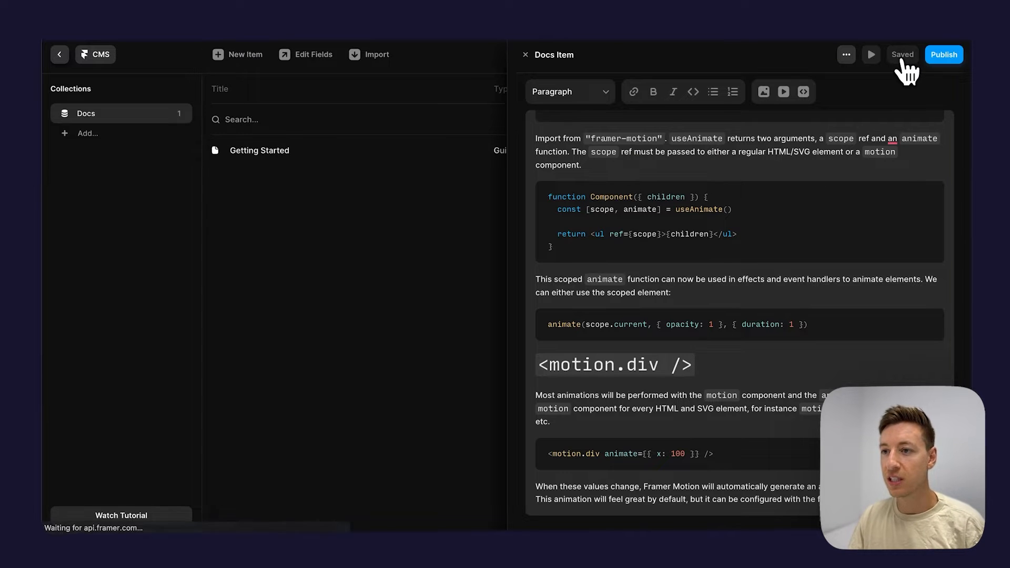
left_click(485, 249)
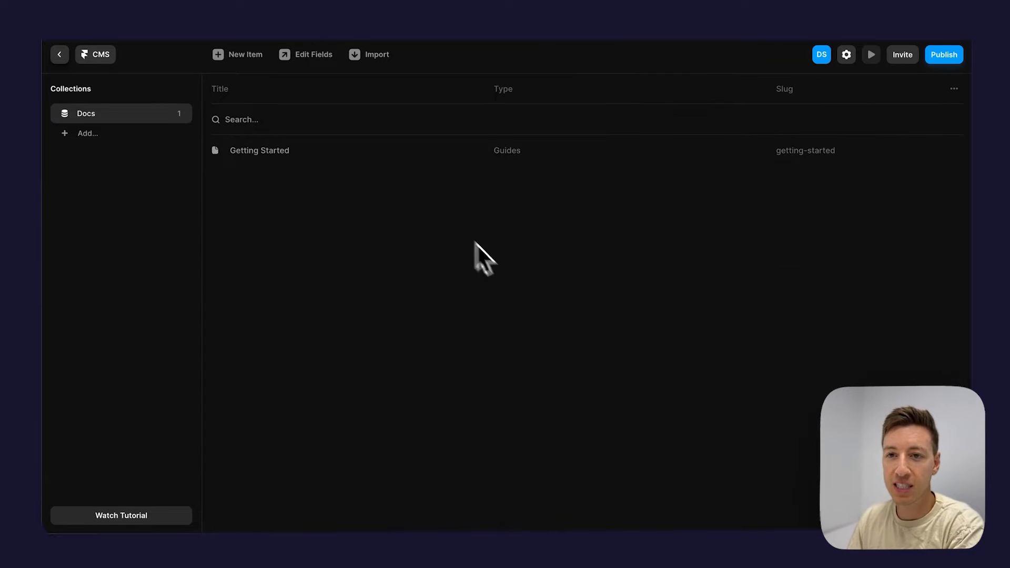
Return to the site canvas, and add a CMS detail page for the Docs collection.
left_click(60, 54)
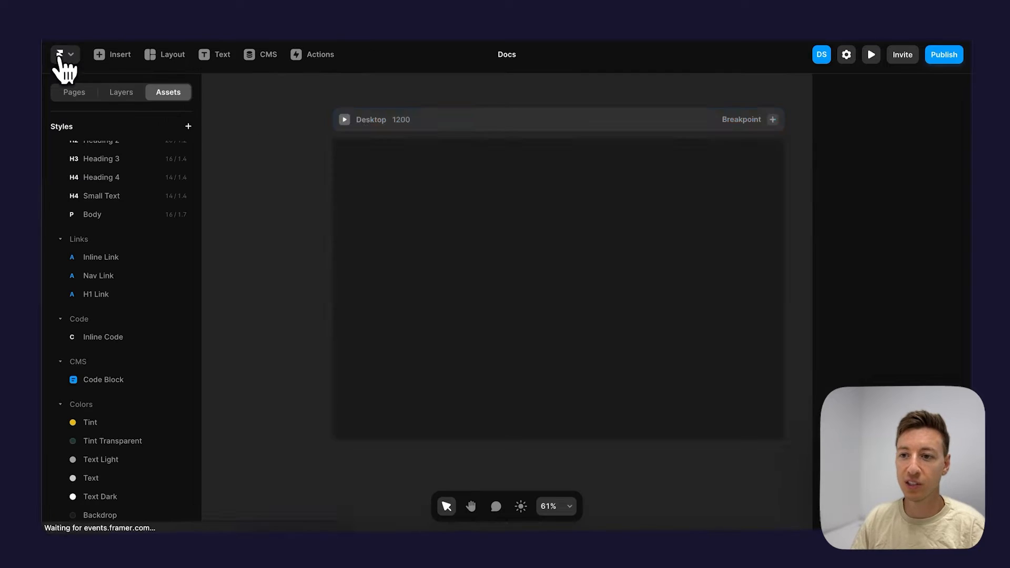
left_click(79, 93)
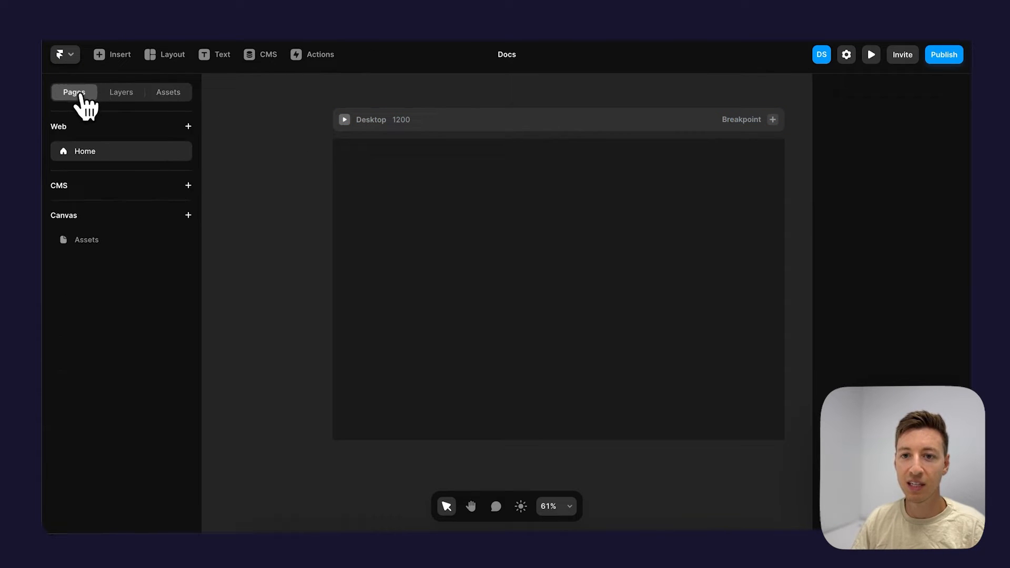
left_click(188, 185)
mouse_move(208, 200)
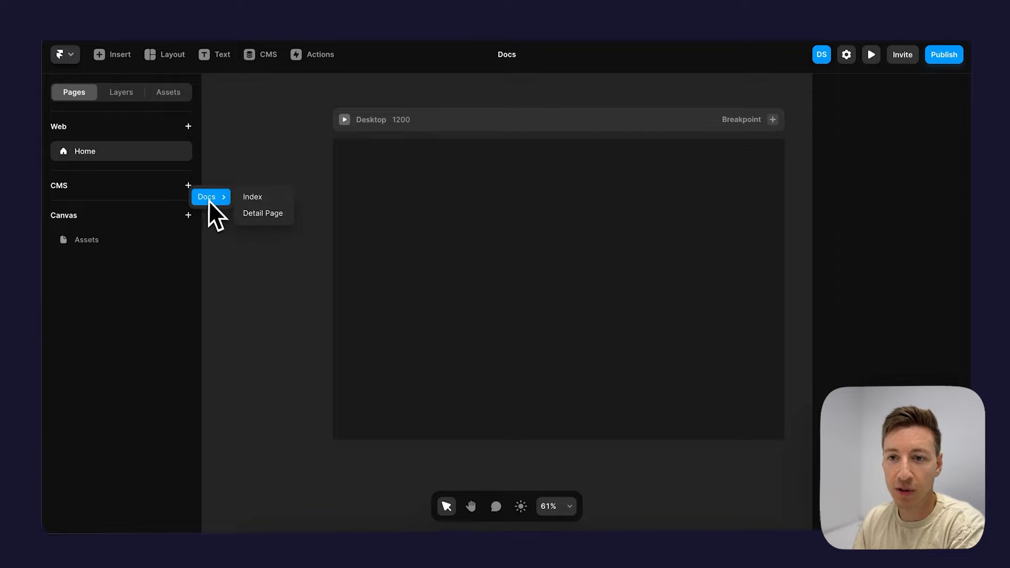
left_click(263, 213)
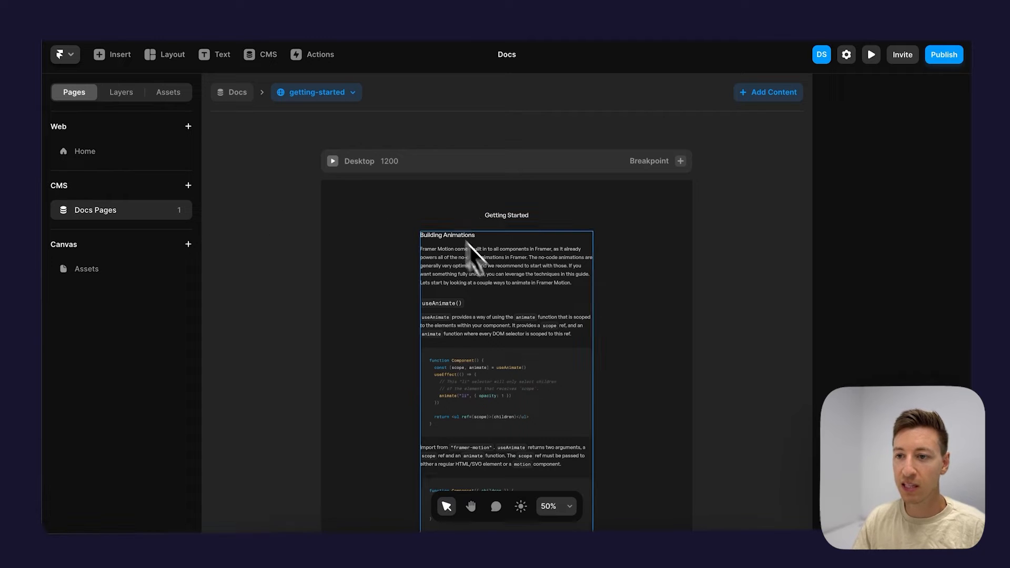
scroll(490, 273, "down", 2)
scroll(490, 275, "down", 1)
scroll(490, 276, "up", 2)
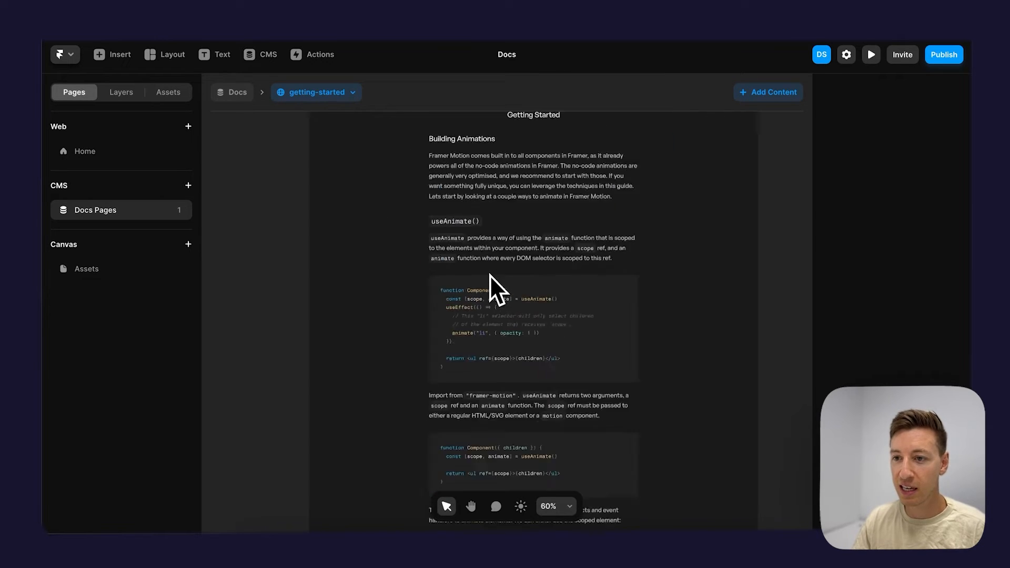
scroll(490, 276, "up", 2)
scroll(490, 273, "down", 5)
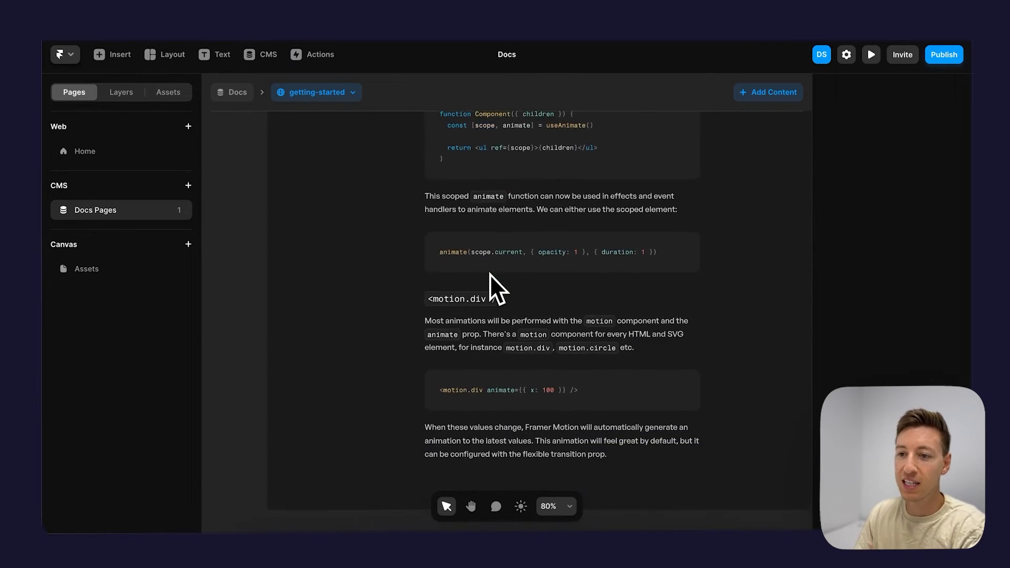
Review the project's saved styles and the text and embed styles applied to the article content on the detail page.
scroll(490, 288, "down", 1)
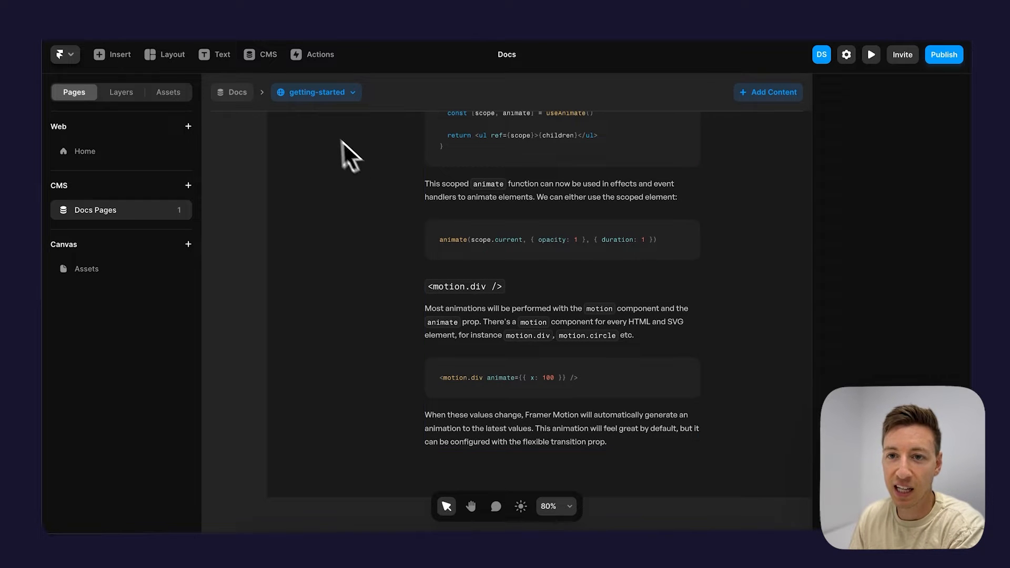
left_click(169, 92)
scroll(139, 315, "down", 5)
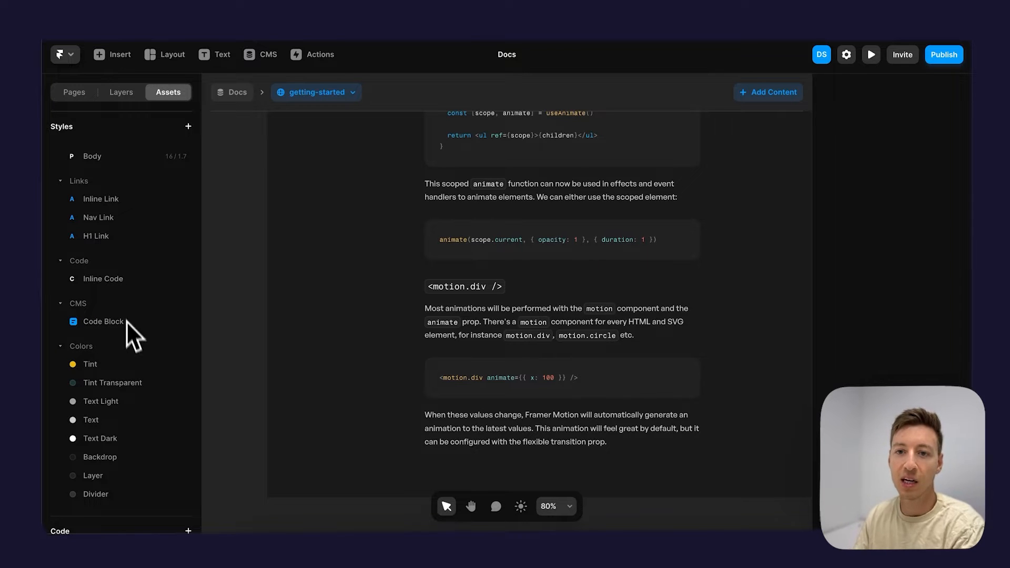
scroll(127, 315, "up", 5)
left_click(498, 171)
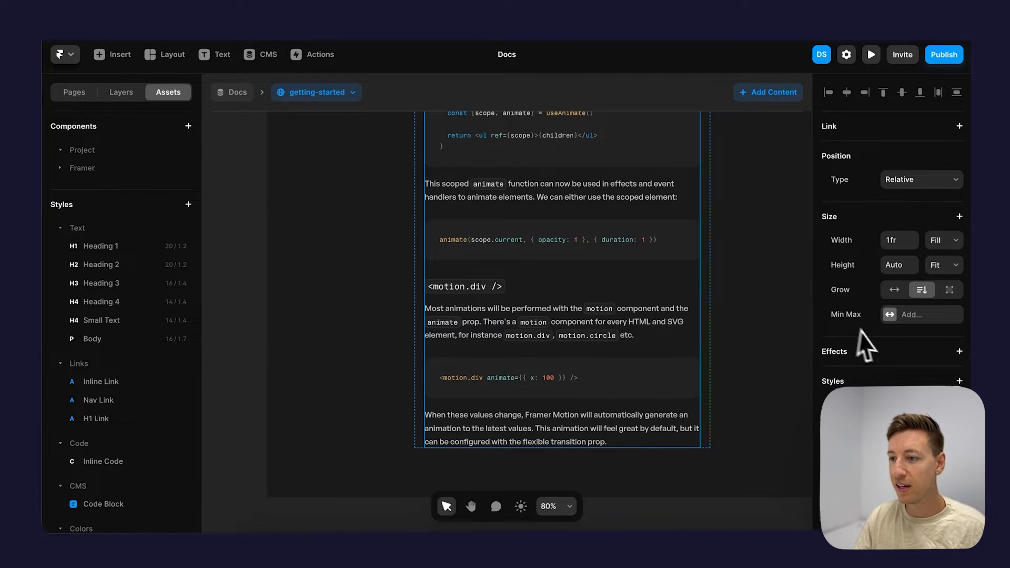
scroll(950, 351, "down", 10)
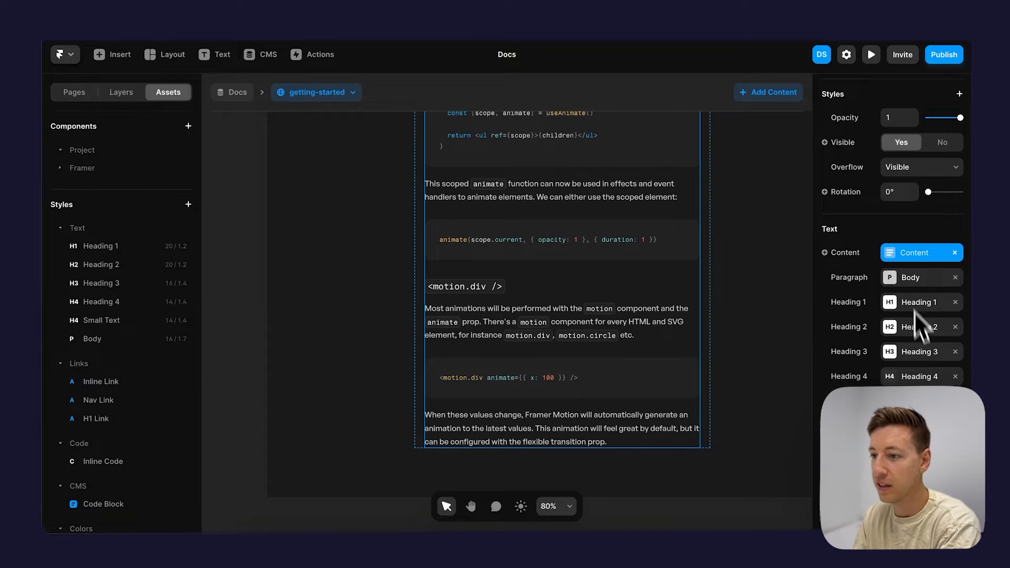
scroll(926, 364, "down", 3)
scroll(926, 364, "down", 5)
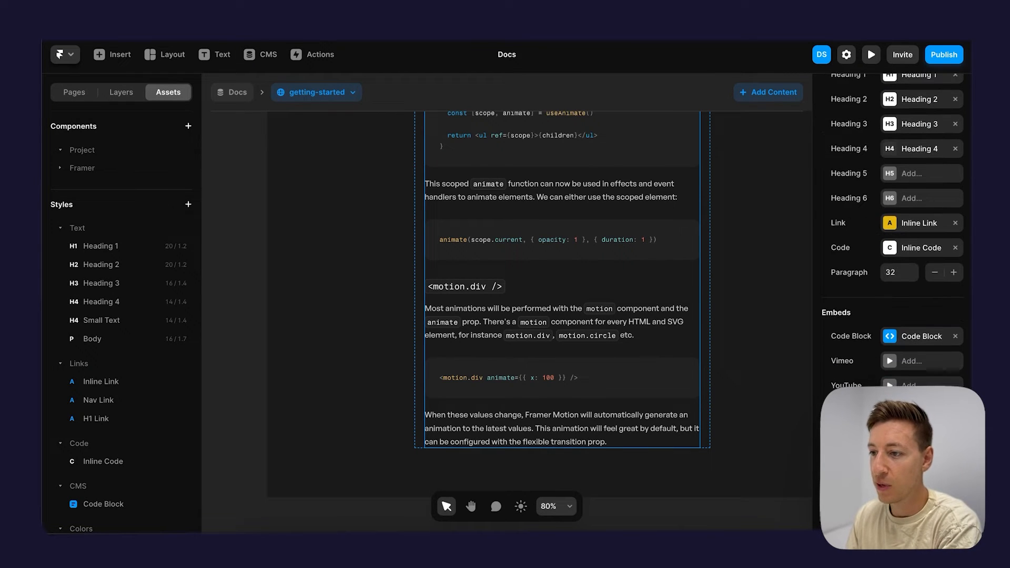
scroll(656, 350, "up", 10)
scroll(648, 351, "up", 5)
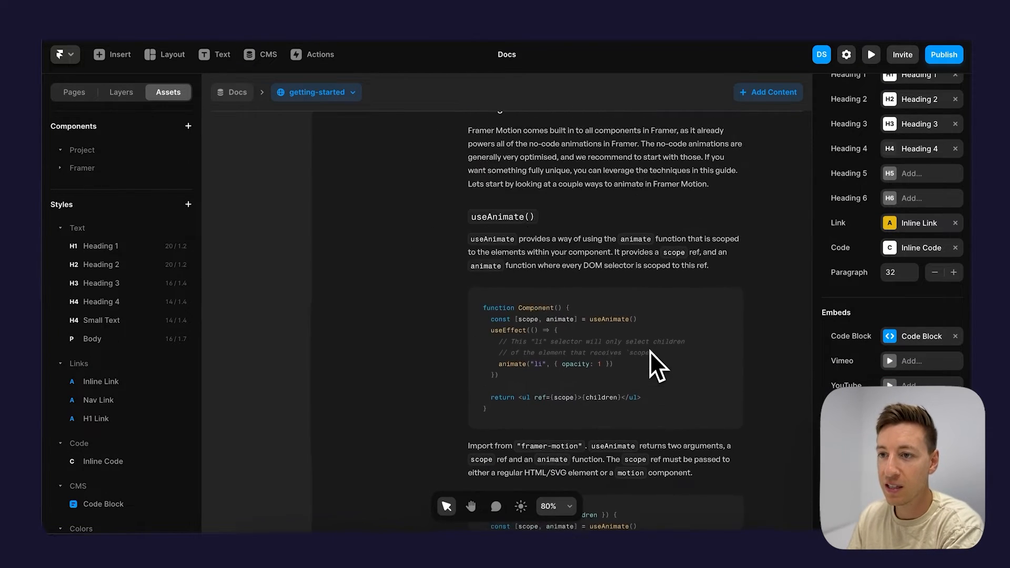
scroll(646, 394, "down", 1)
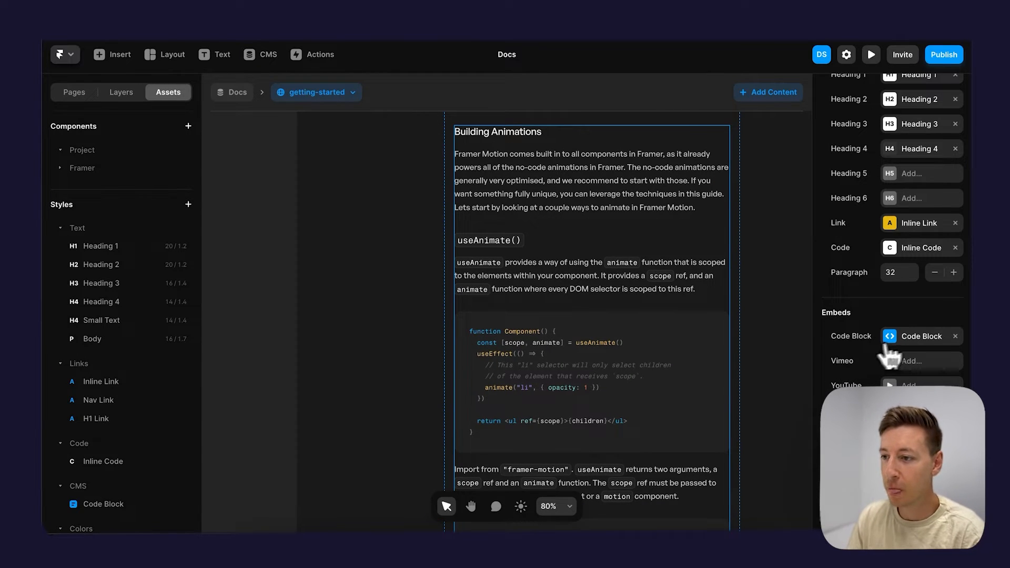
Set the Code Block style's light theme to Github Dark and dark theme to Github Light, and reopen the dark theme choices.
left_click(914, 339)
left_click(780, 390)
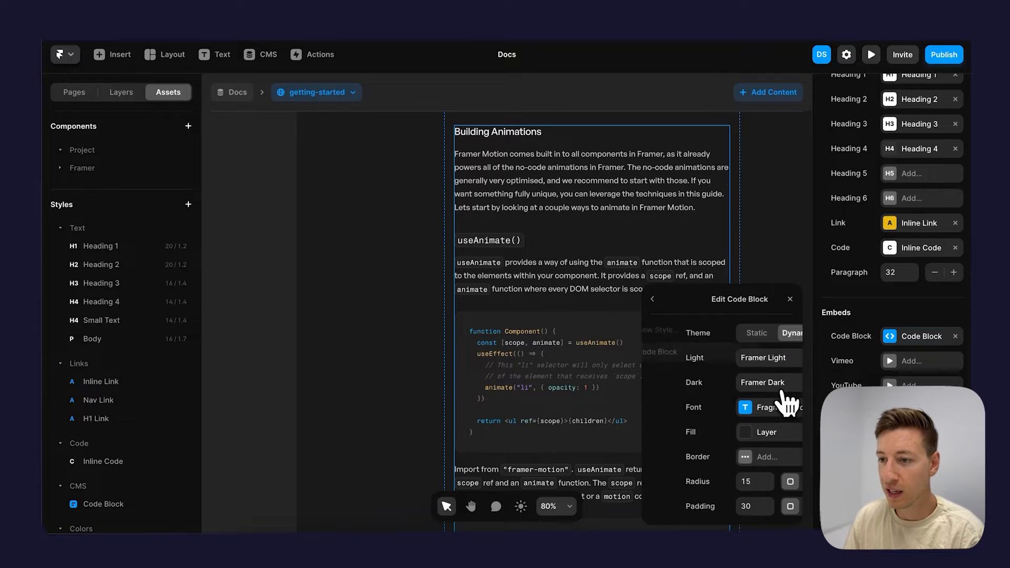
left_click(737, 363)
left_click(737, 387)
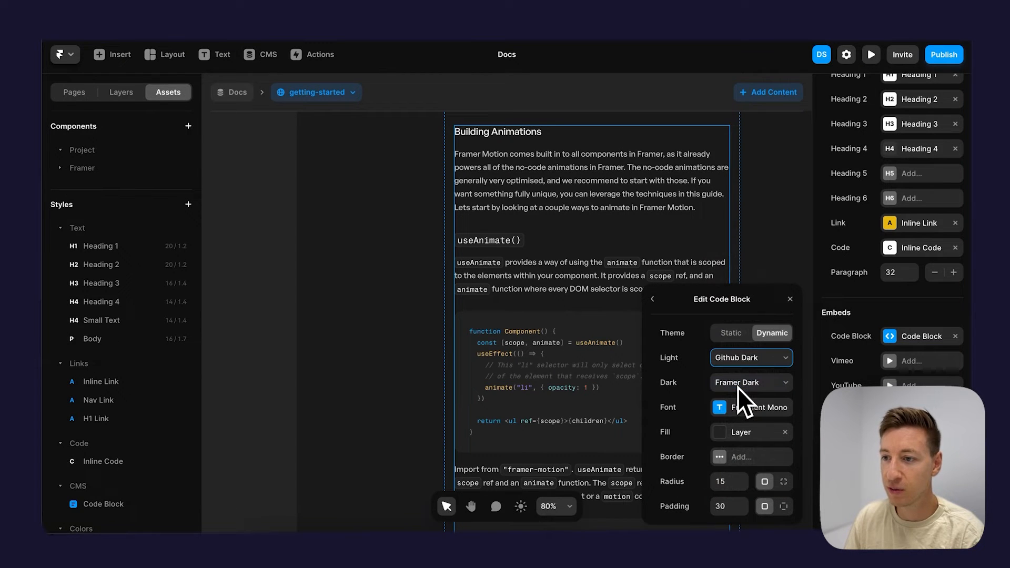
left_click(728, 384)
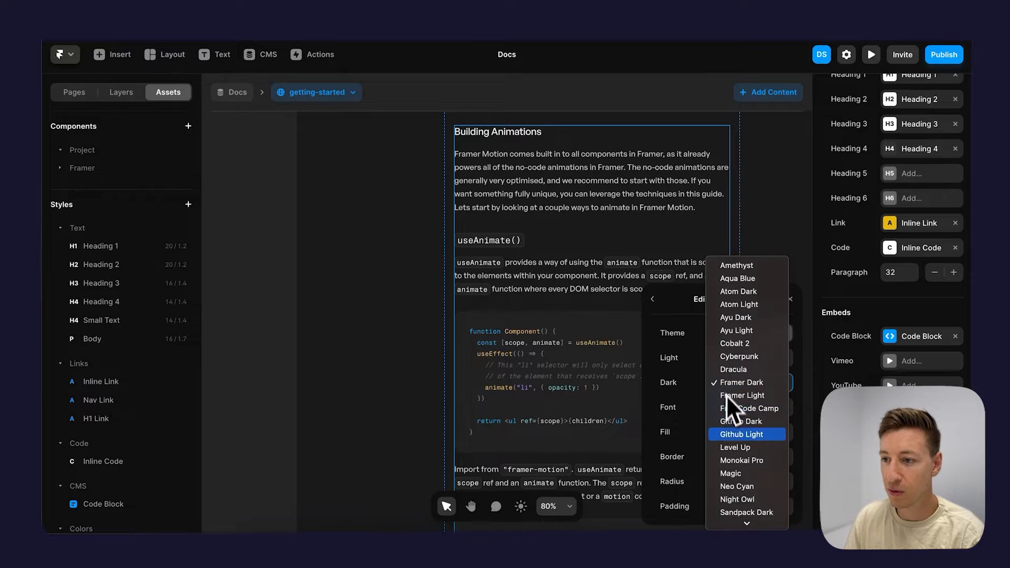
left_click(729, 436)
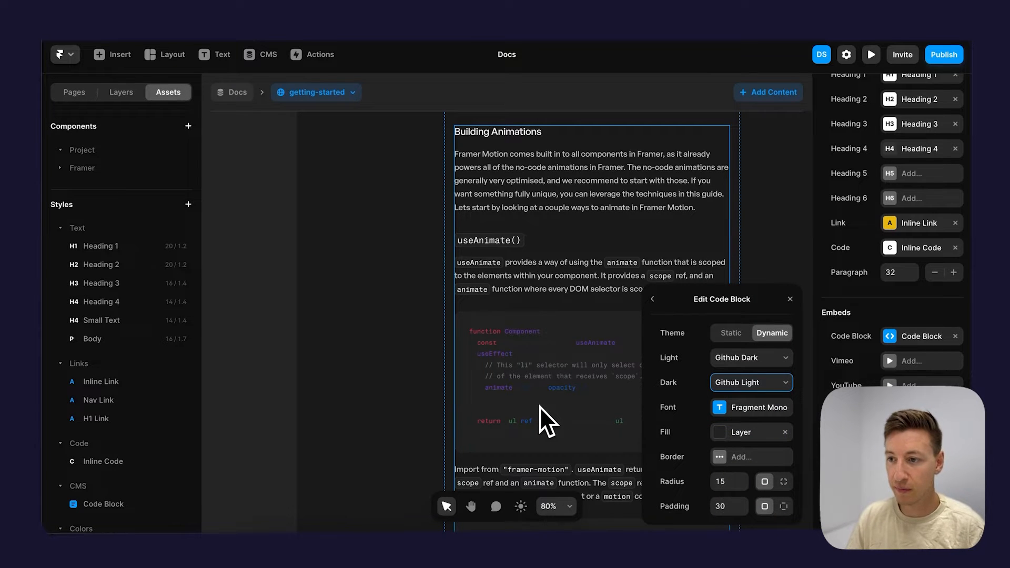
left_click(742, 383)
left_click(752, 348)
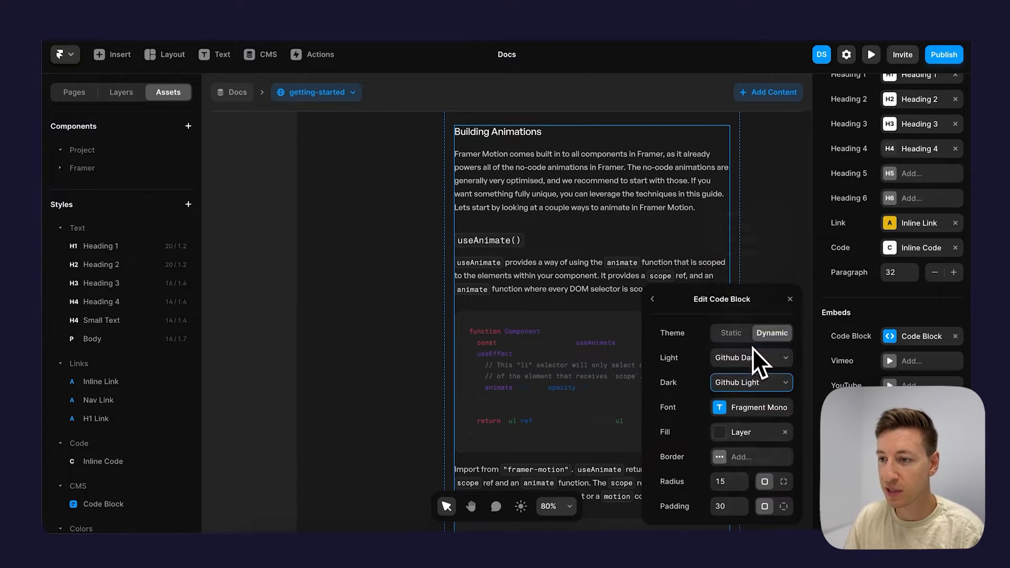
left_click(736, 384)
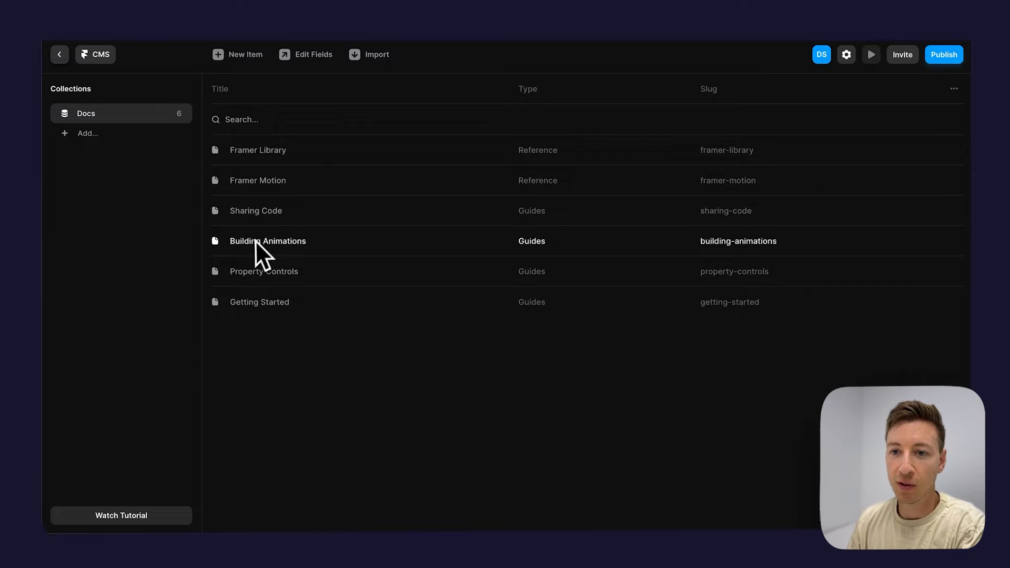
Return from the CMS to the page canvas and draw a frame about 248 by 580 px beside the Desktop breakpoint.
left_click(59, 55)
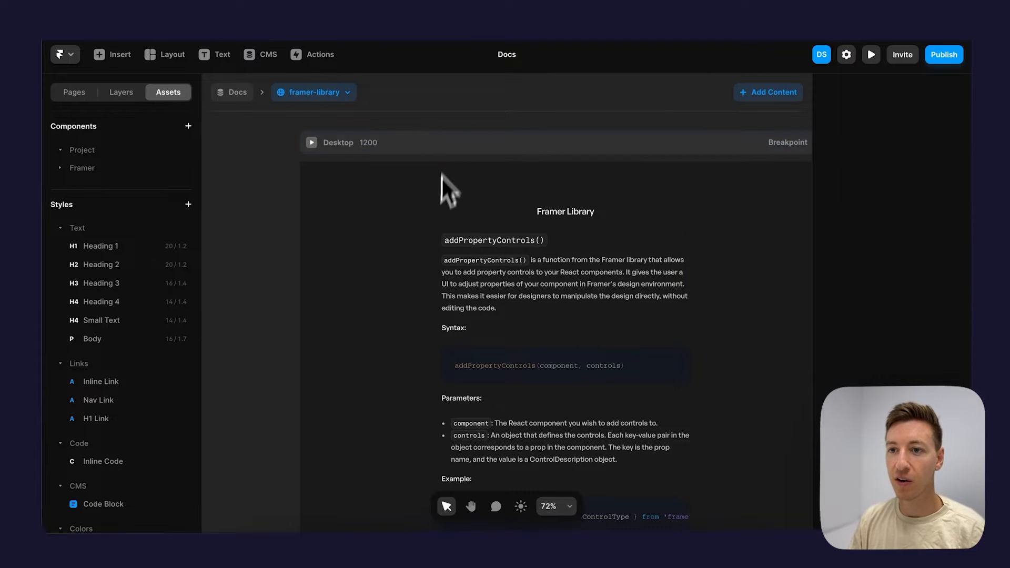
scroll(345, 194, "left", 5)
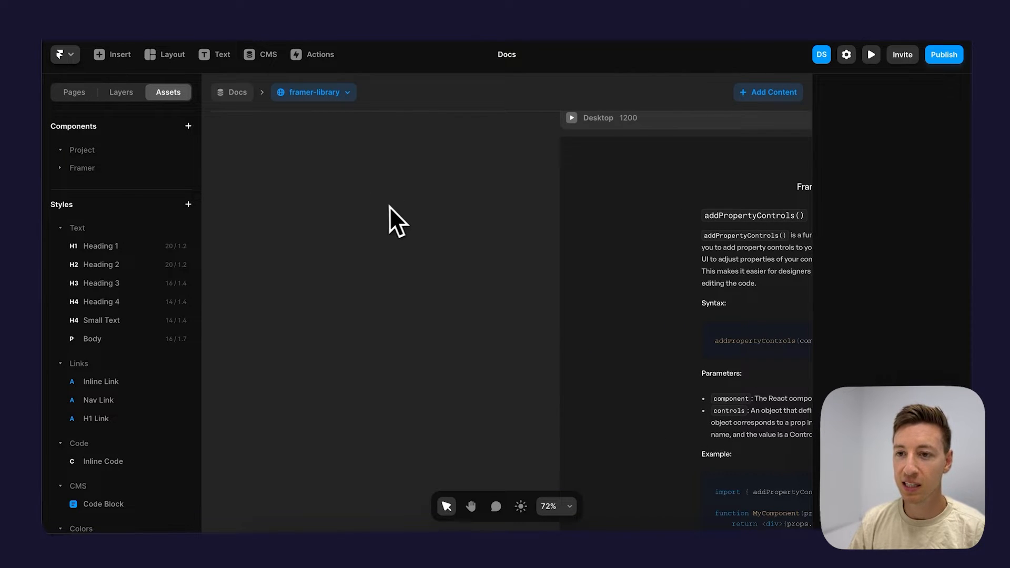
key("f")
left_click_drag(373, 205, 482, 460)
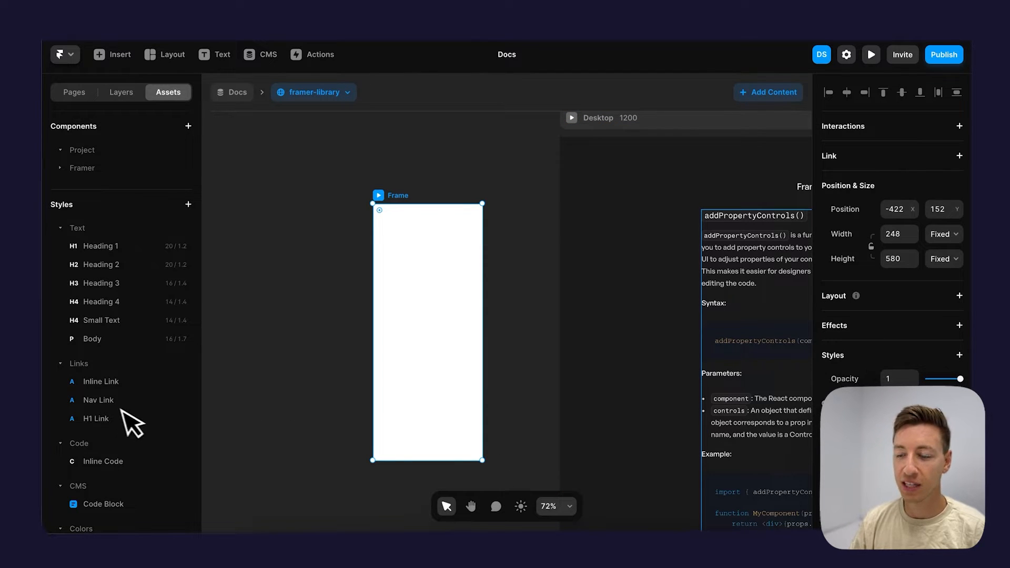
Fill the new frame with the Backdrop color style.
left_click(921, 428)
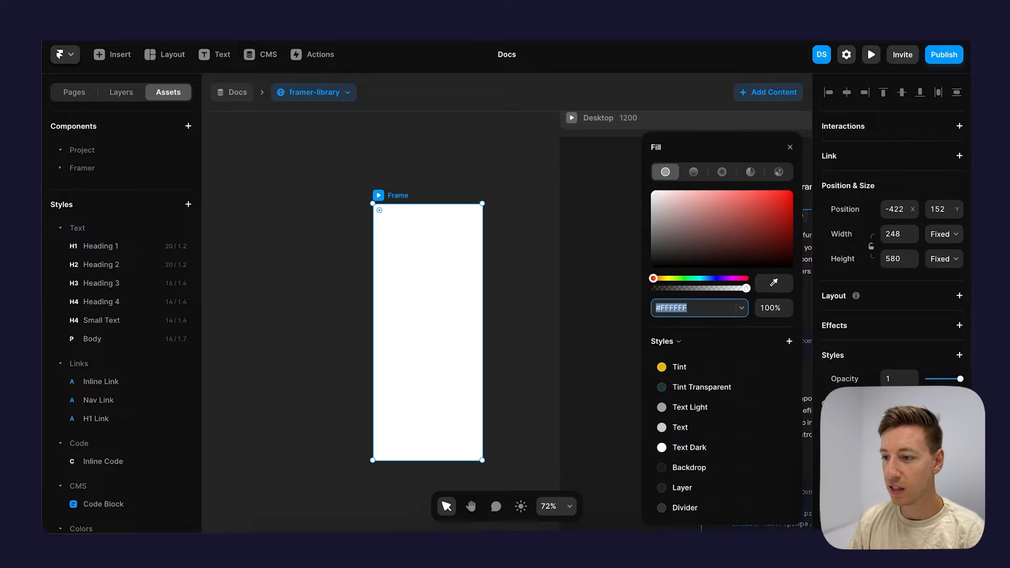
left_click(689, 467)
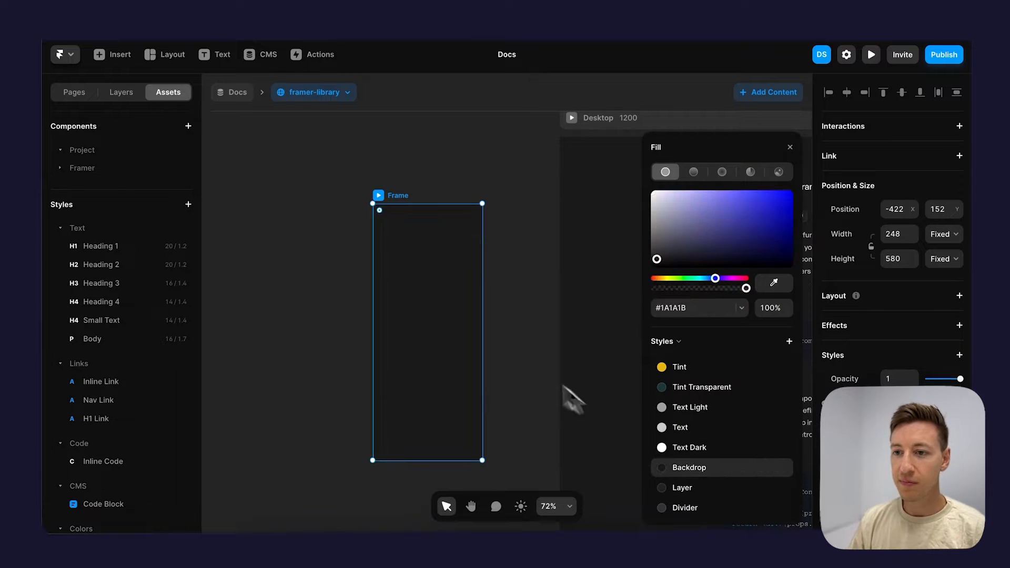
left_click(520, 347)
Add the text "Logo" near the upper-left corner of the new frame.
scroll(425, 253, "left", 1)
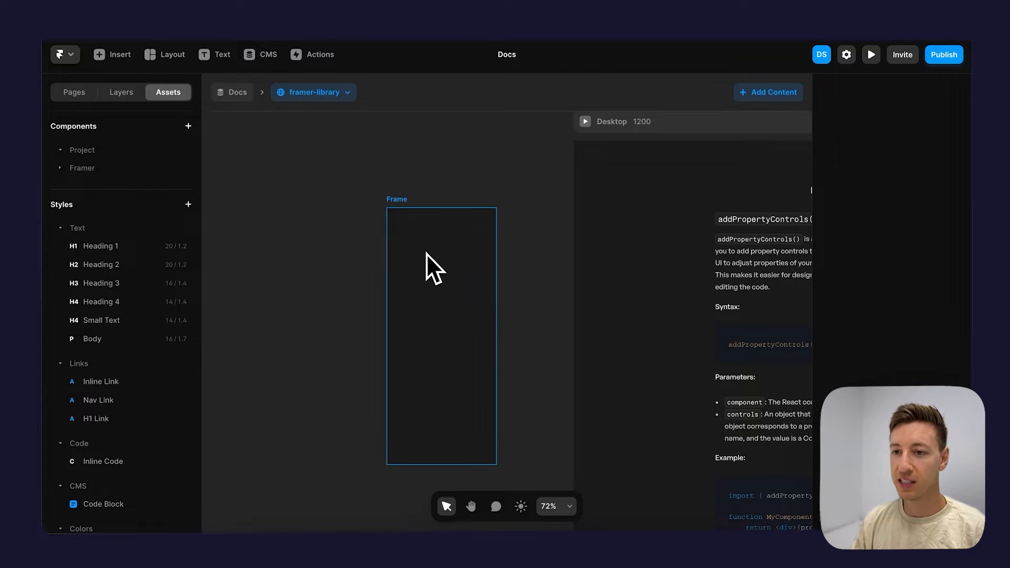
scroll(402, 214, "up", 5)
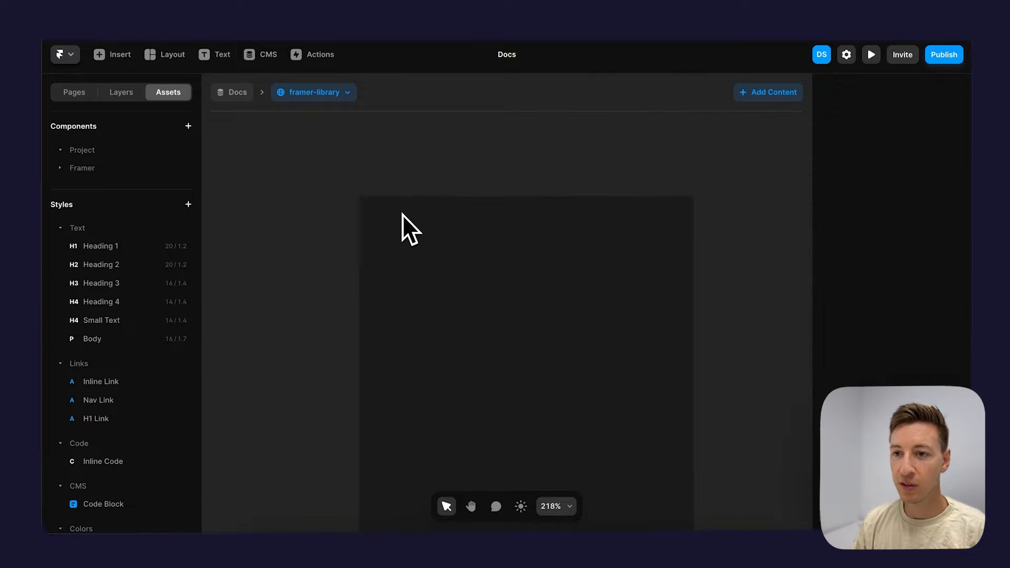
key("t")
left_click(387, 223)
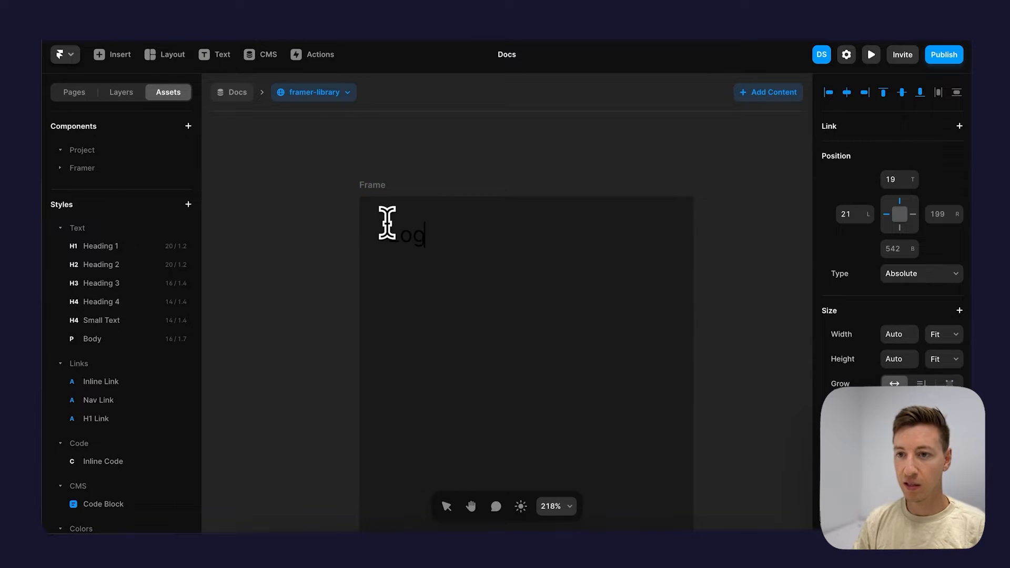
key("Escape")
Color the Logo text with the Tint style and move it to about 15 px from the frame's left edge and 13 px from its top.
scroll(894, 263, "down", 5)
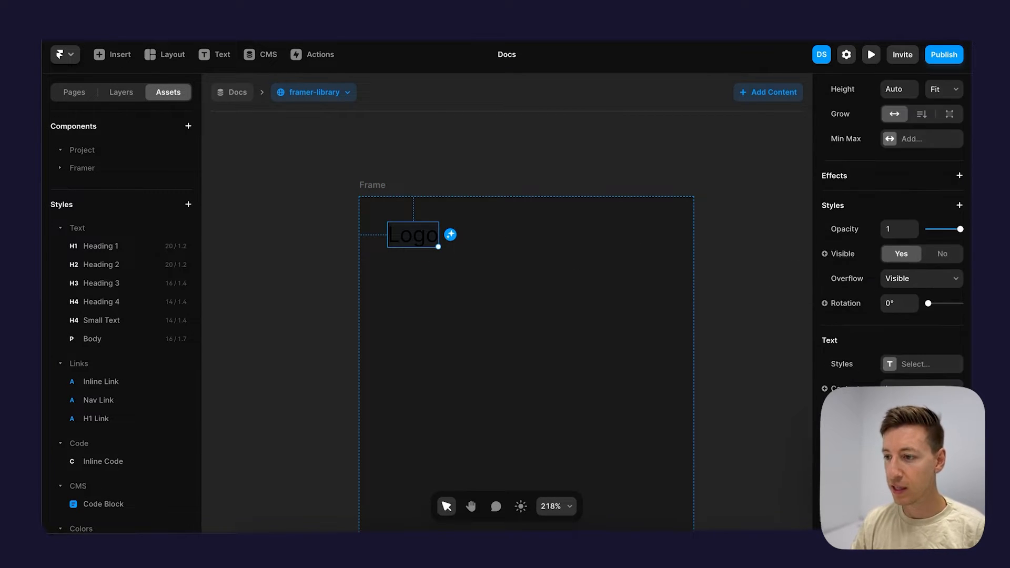
left_click(893, 413)
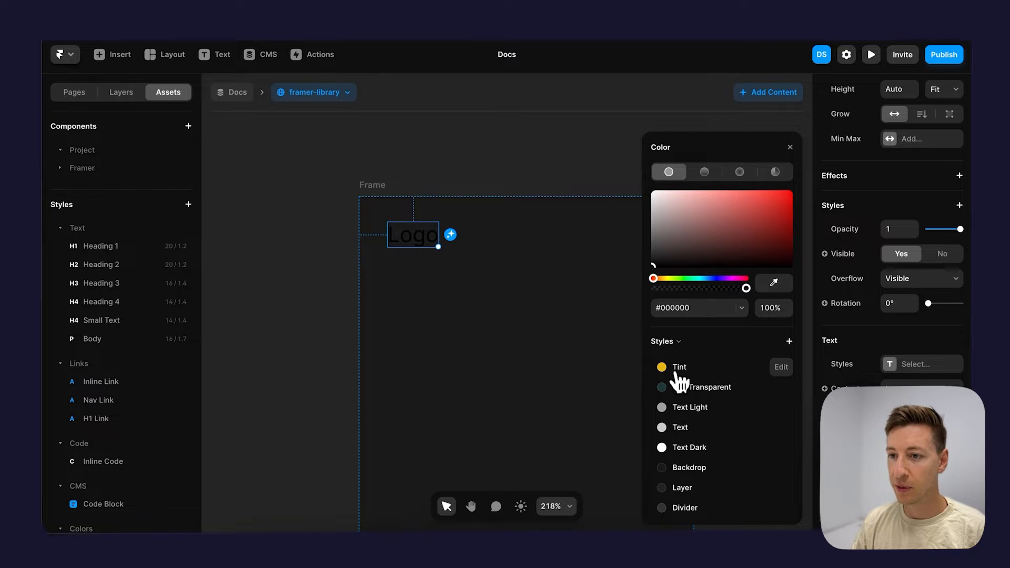
left_click(673, 366)
left_click(416, 160)
left_click(409, 234)
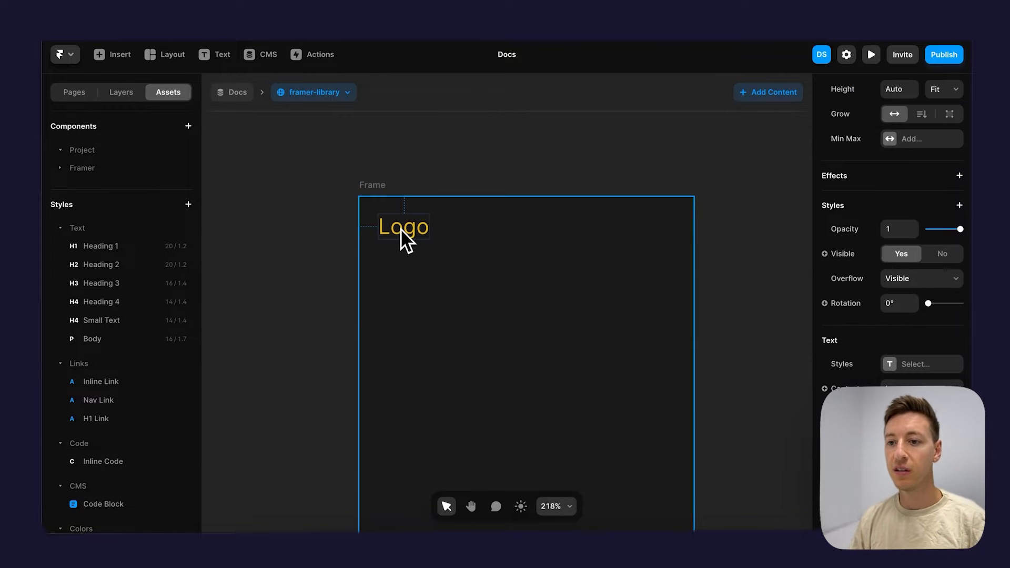
Wrap the Logo text in a horizontal stack and give that stack equal padding on all sides.
scroll(403, 230, "down", 5)
scroll(402, 232, "down", 2)
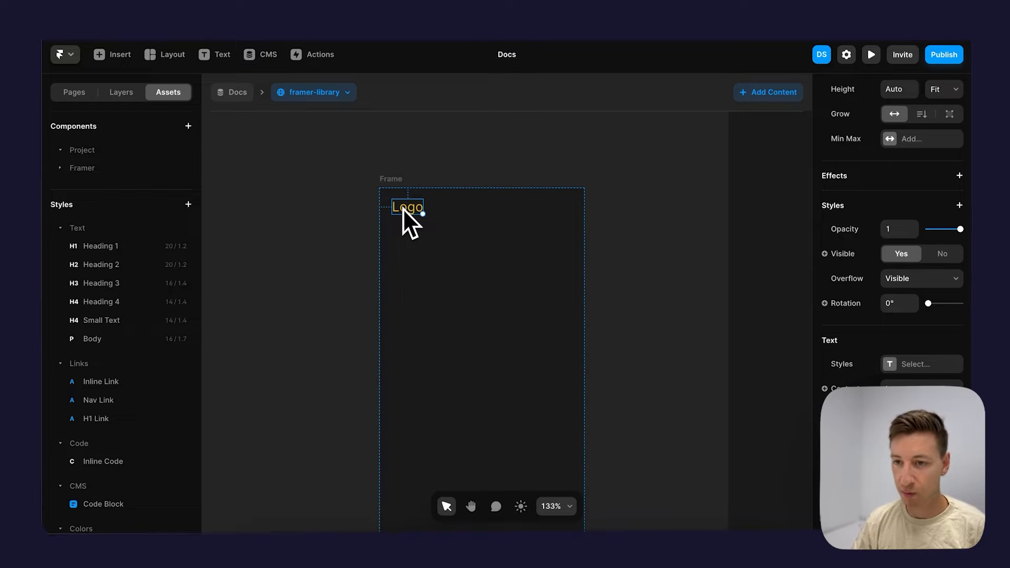
left_click(403, 208)
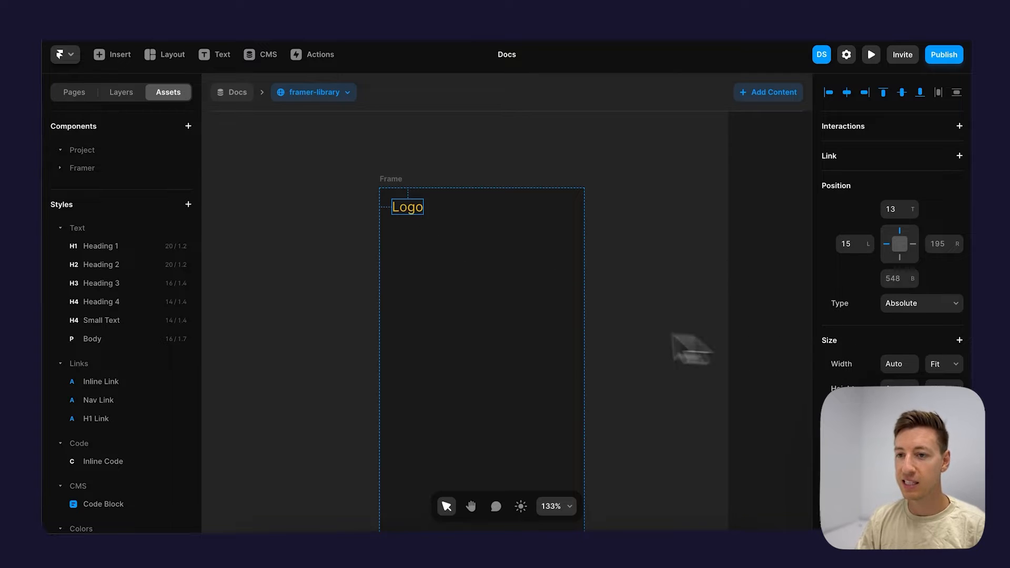
scroll(892, 236, "down", 4)
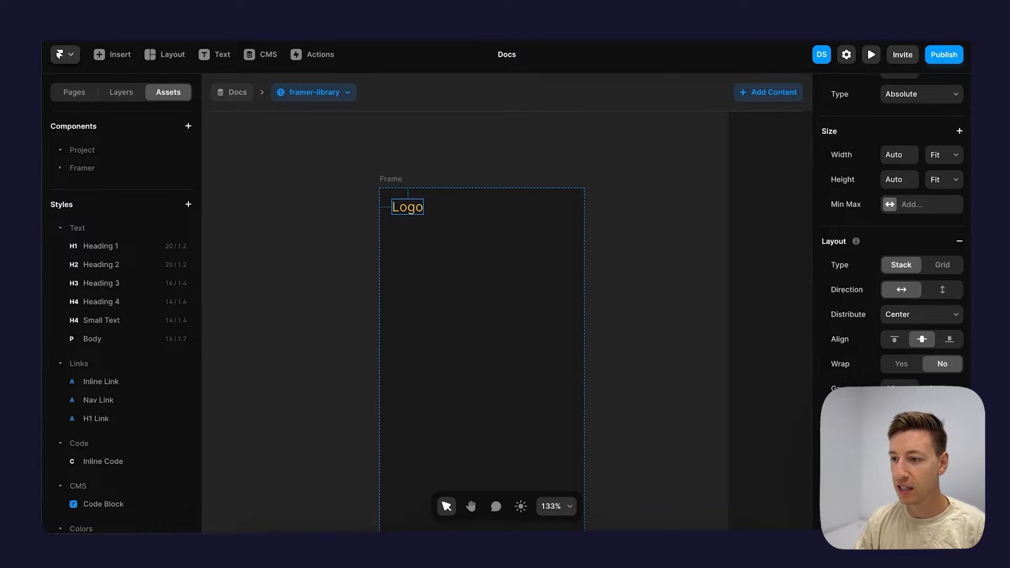
key("Return")
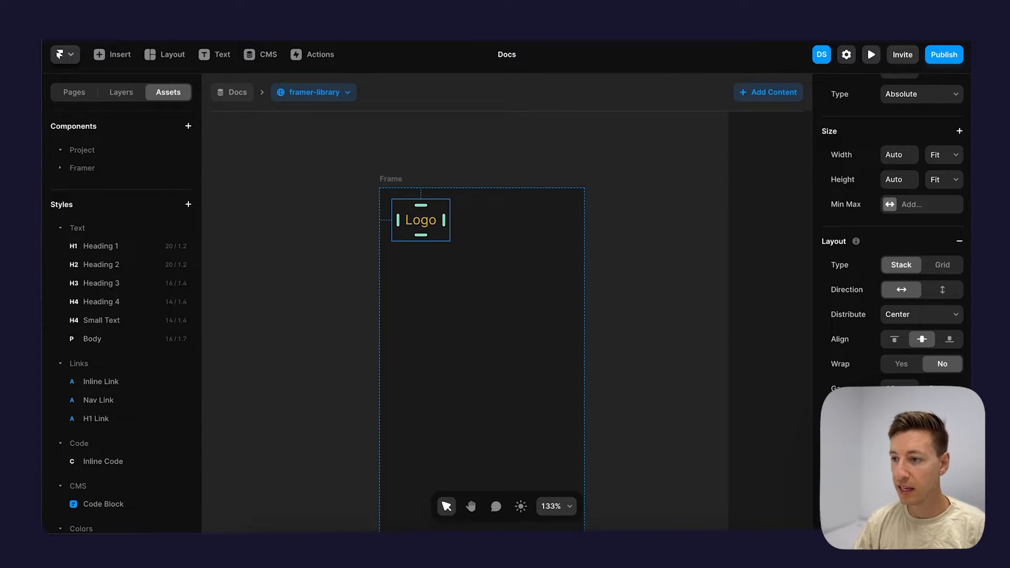
scroll(918, 158, "up", 1)
Turn the outer frame around the logo into a vertical stack that fits its content, and show the page's layers.
key("Escape")
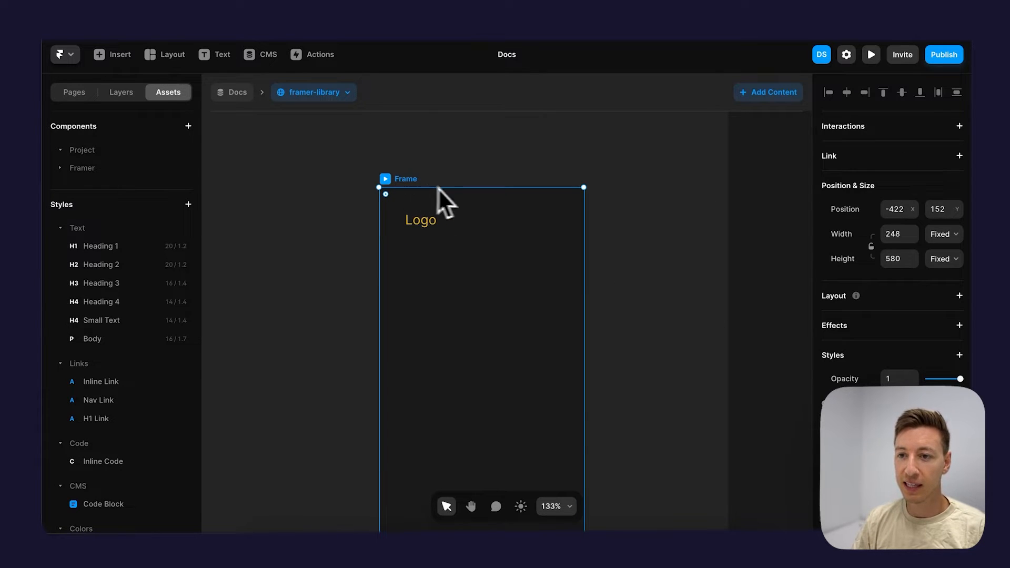
key("shift+a")
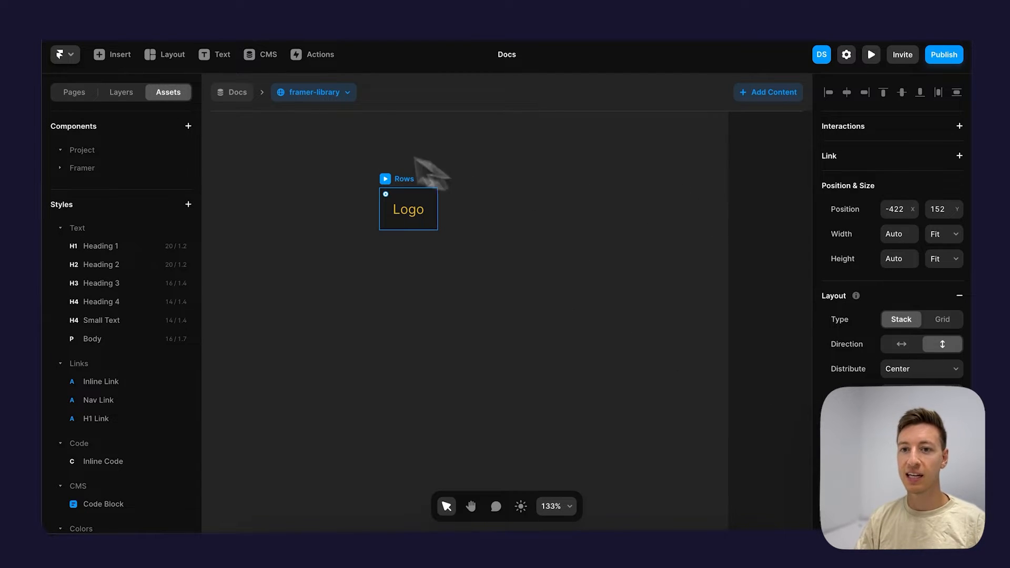
left_click(121, 100)
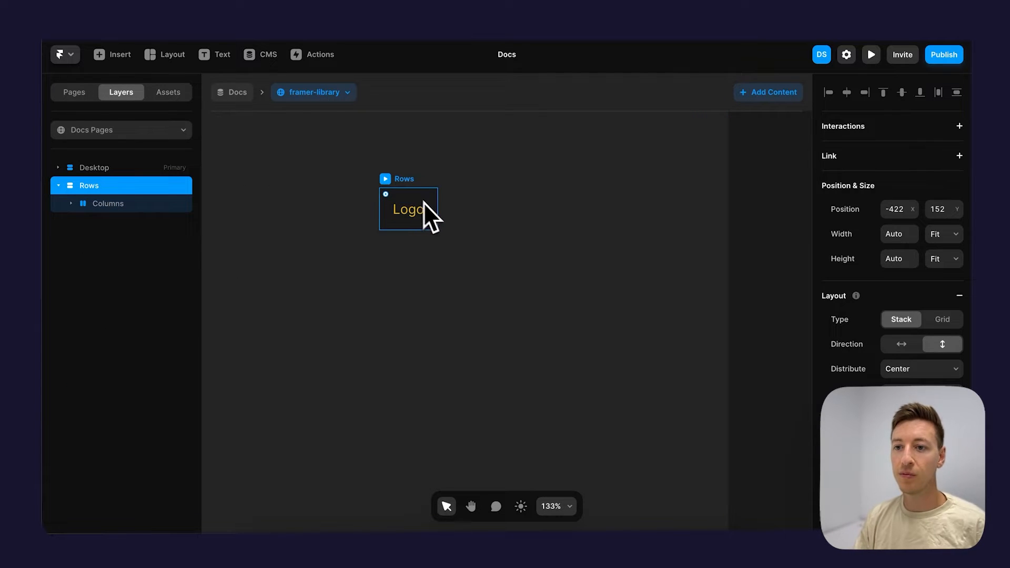
Insert a Docs collection list and place it inside the vertical stack below the logo.
left_click(126, 59)
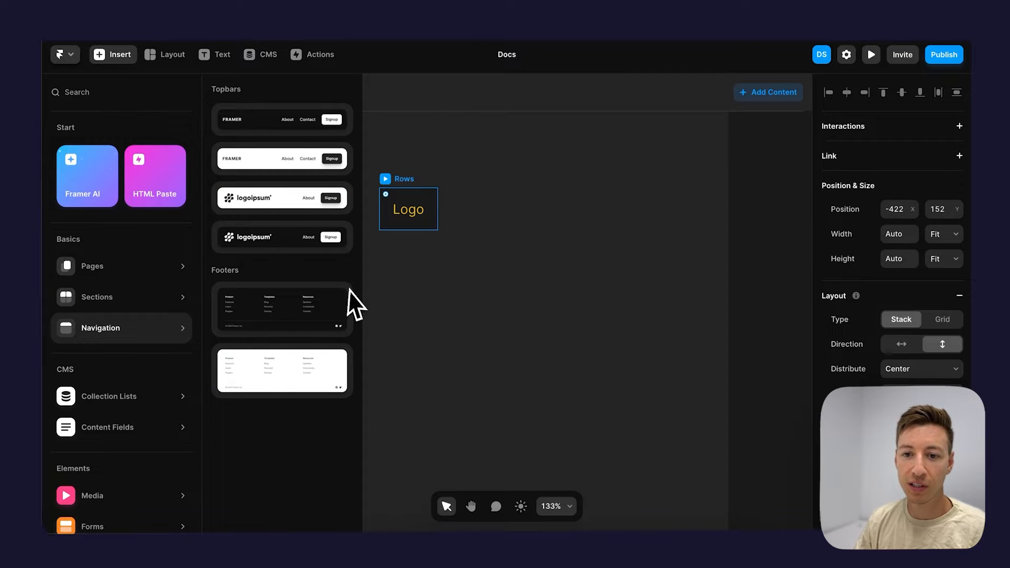
mouse_move(135, 401)
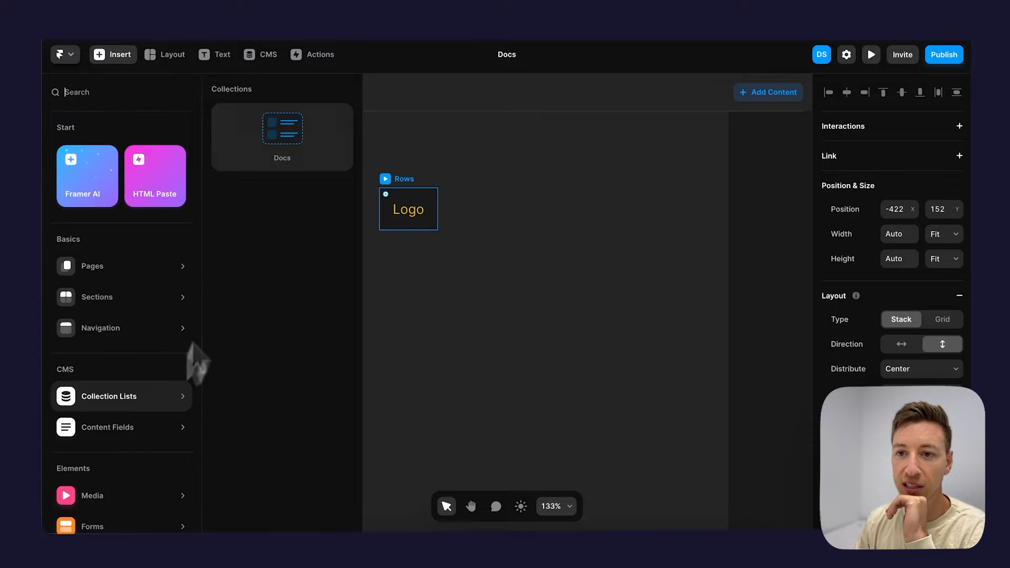
left_click_drag(269, 153, 500, 257)
left_click_drag(510, 299, 413, 226)
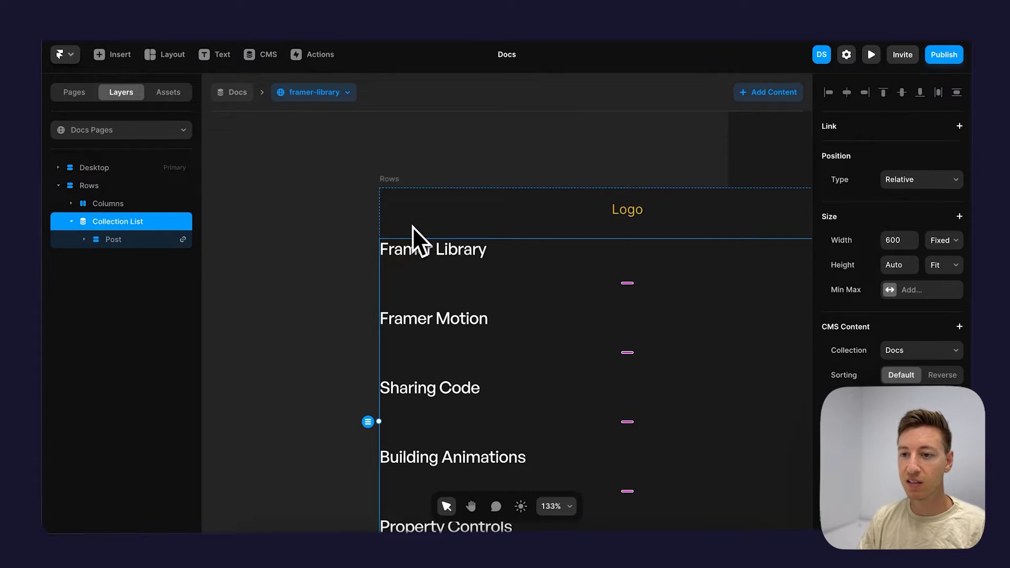
Make the stack around the Logo text fill the available width and distribute its content from the start.
scroll(412, 226, "down", 2)
scroll(412, 226, "right", 3)
left_click(487, 206)
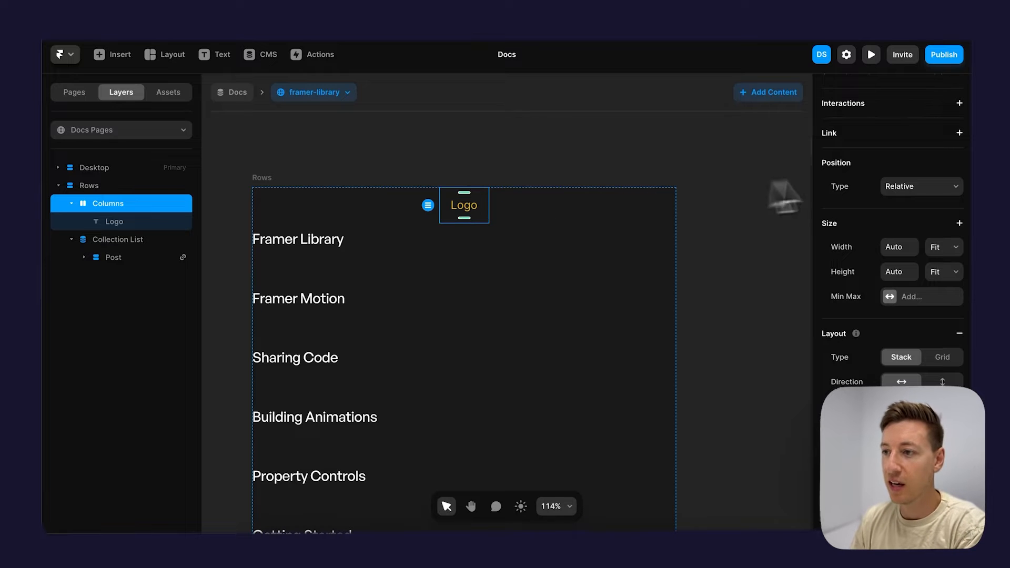
left_click(949, 247)
left_click(941, 235)
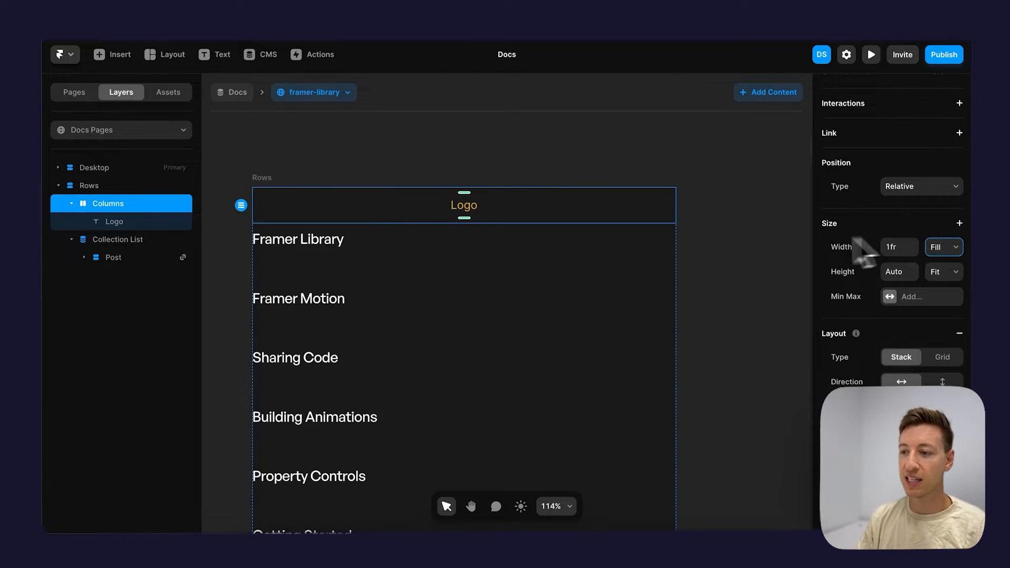
left_click(913, 394)
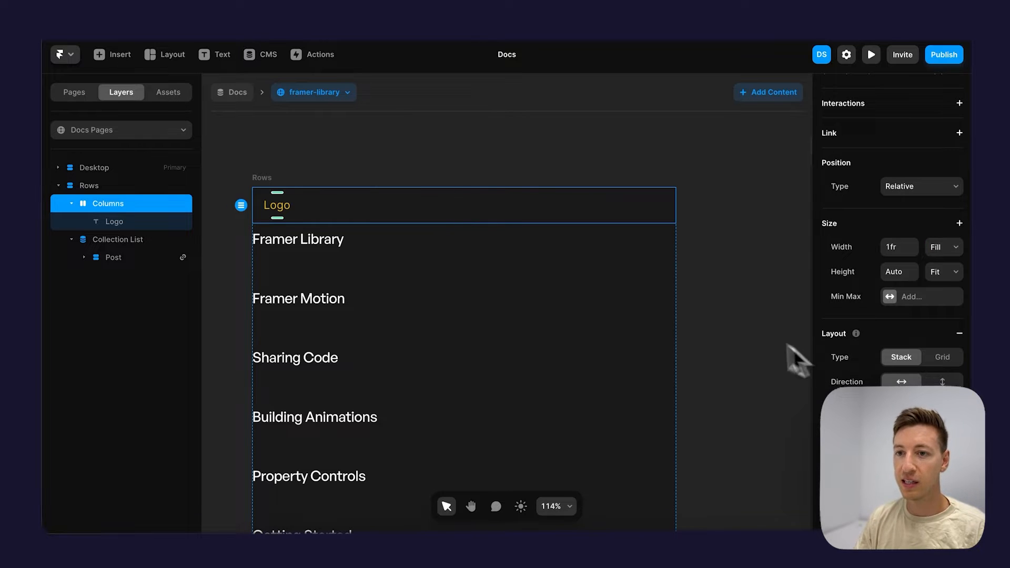
left_click(366, 162)
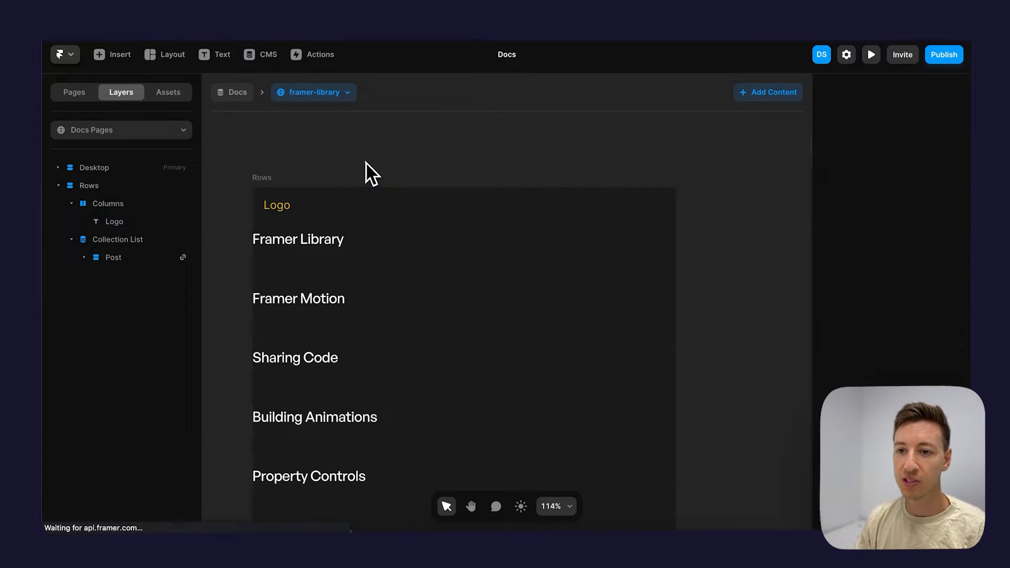
Duplicate the Docs collection list inside the sidebar's vertical stack.
scroll(365, 163, "down", 2)
scroll(365, 163, "left", 2)
left_click(431, 162)
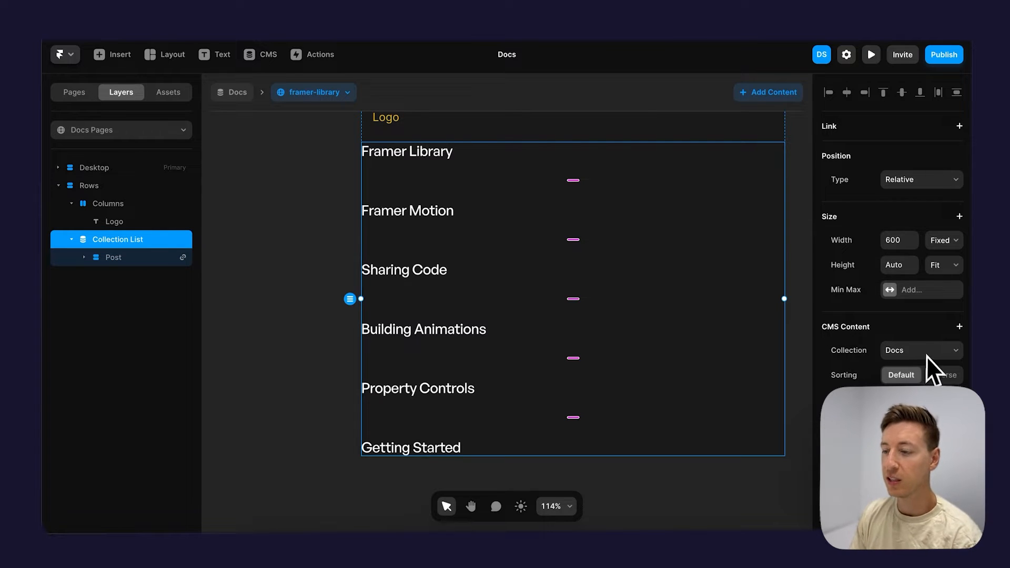
scroll(538, 334, "up", 1)
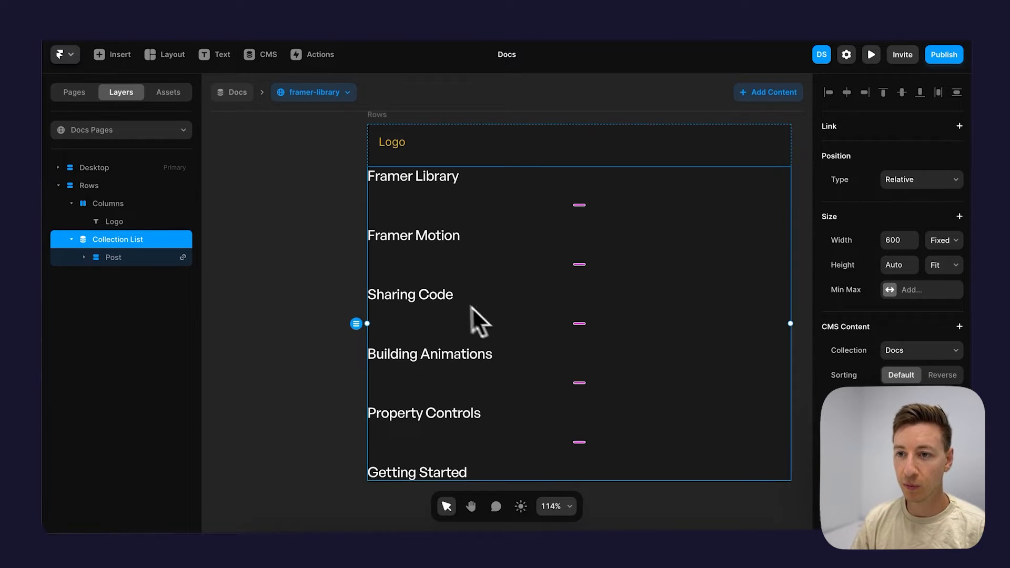
scroll(450, 298, "down", 2)
key("ctrl+d")
scroll(450, 298, "up", 1)
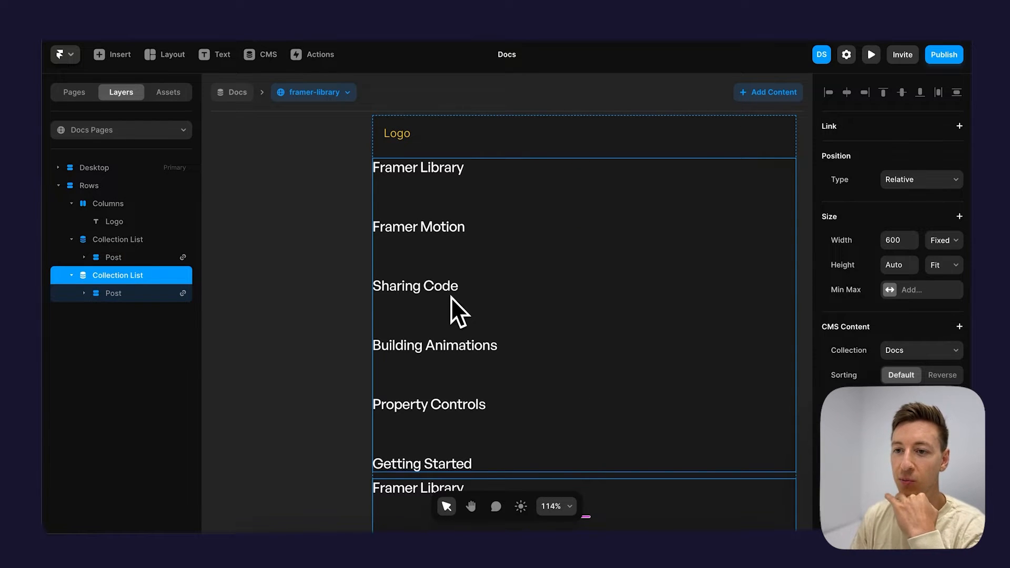
Add a text layer reading "Guide" between the logo and the first collection list.
left_click(326, 234)
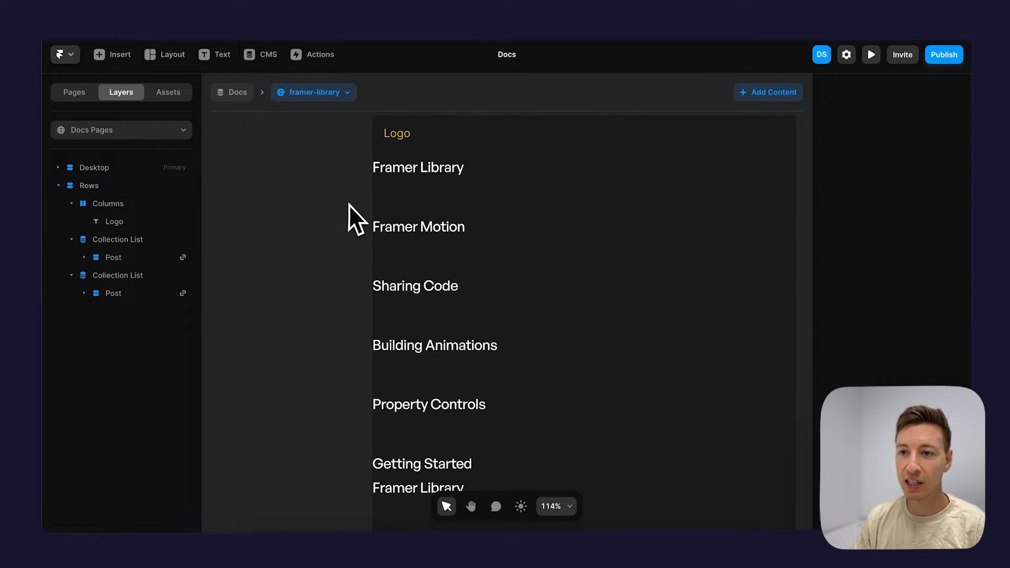
key("t")
left_click(389, 157)
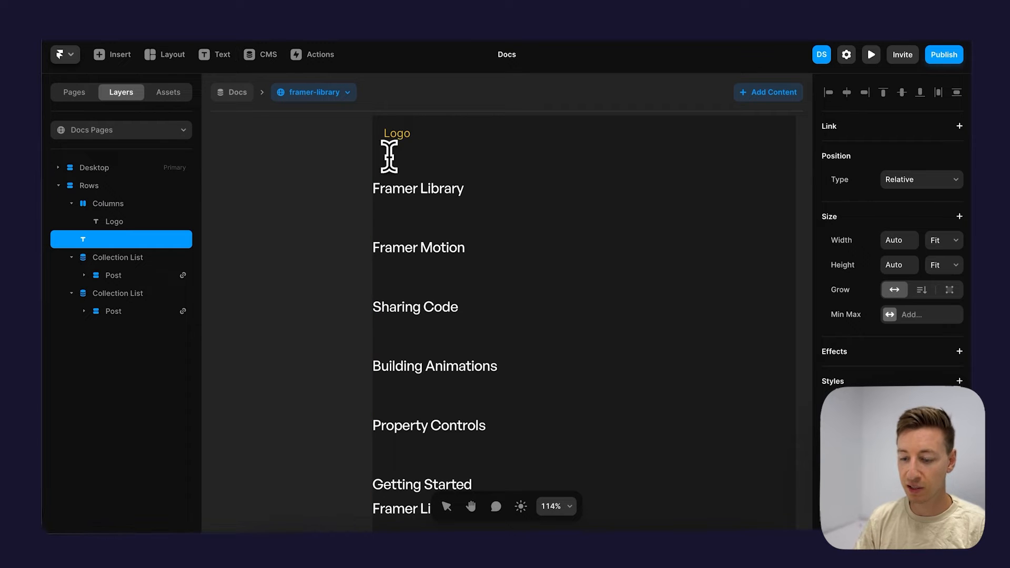
type("Guide")
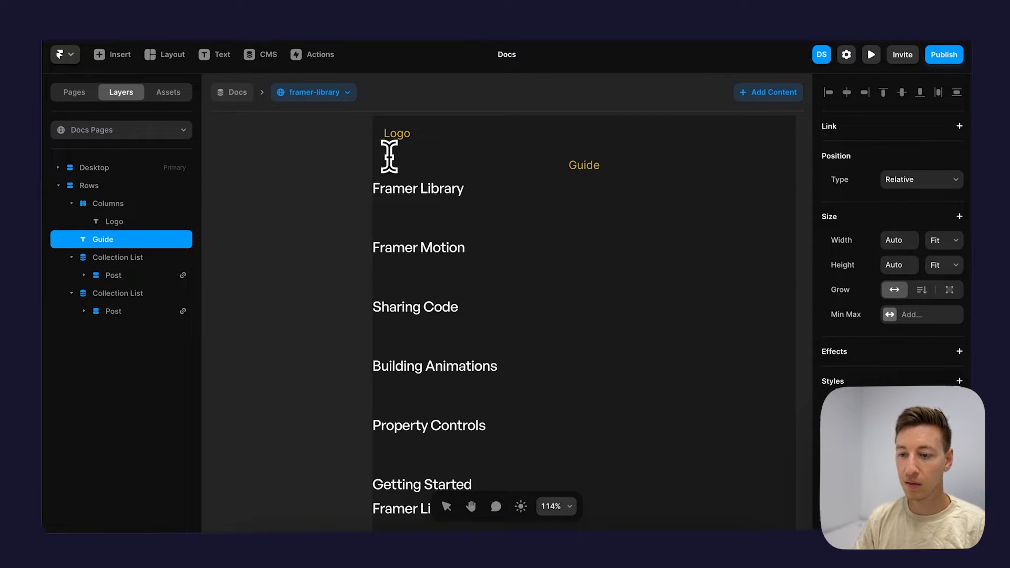
key("Escape")
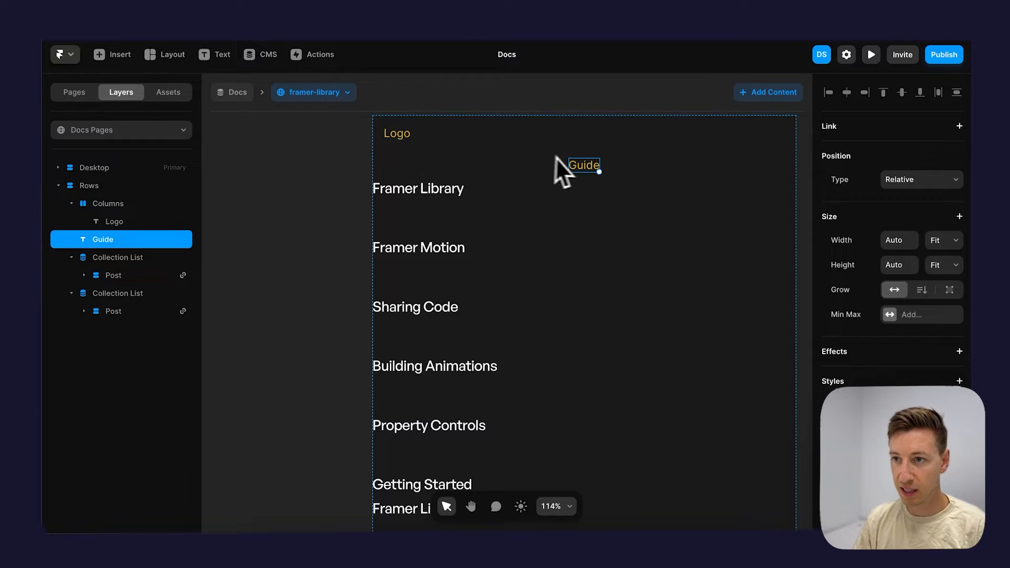
Duplicate the Guide text and change the copy's wording to "Reference".
key("ctrl+d")
key("Return")
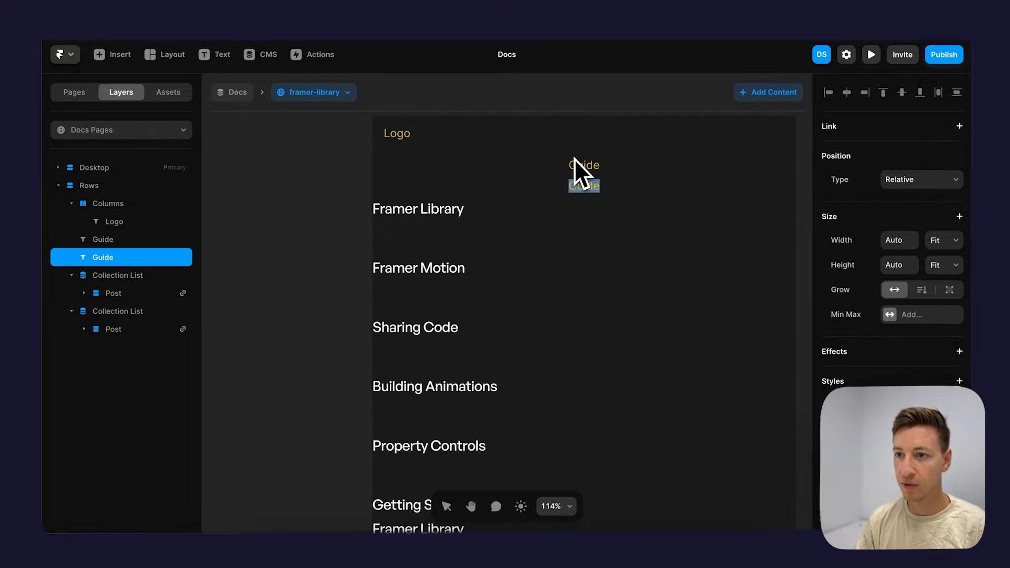
type("Reference")
key("Escape")
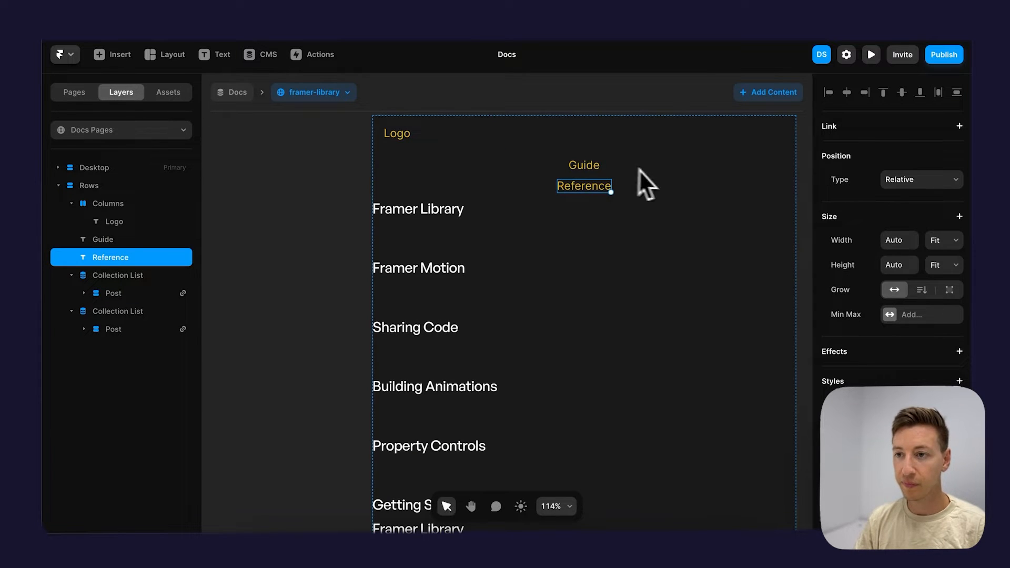
Filter the first collection list so that Type equals Guides.
left_click(588, 168)
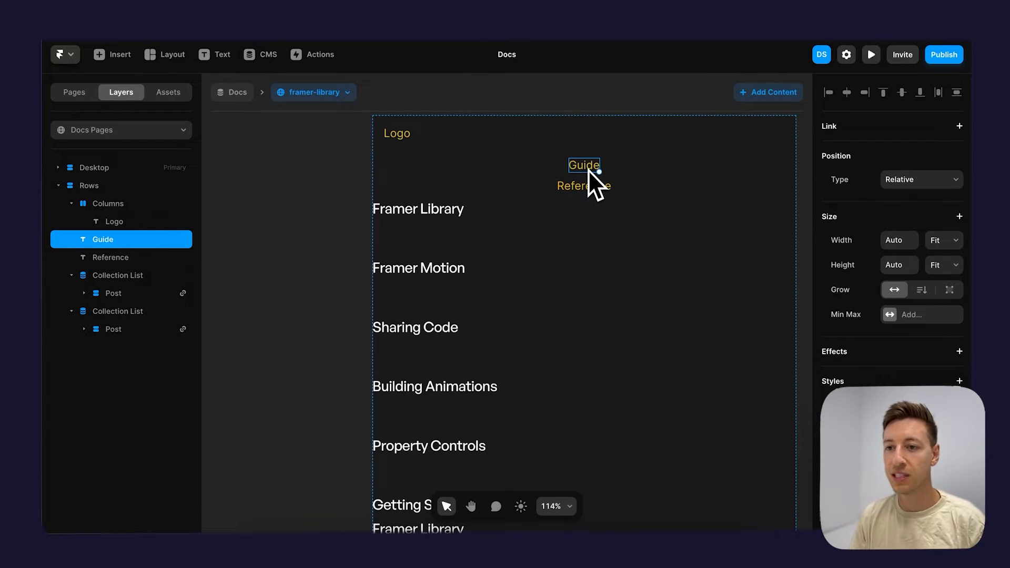
left_click(453, 226)
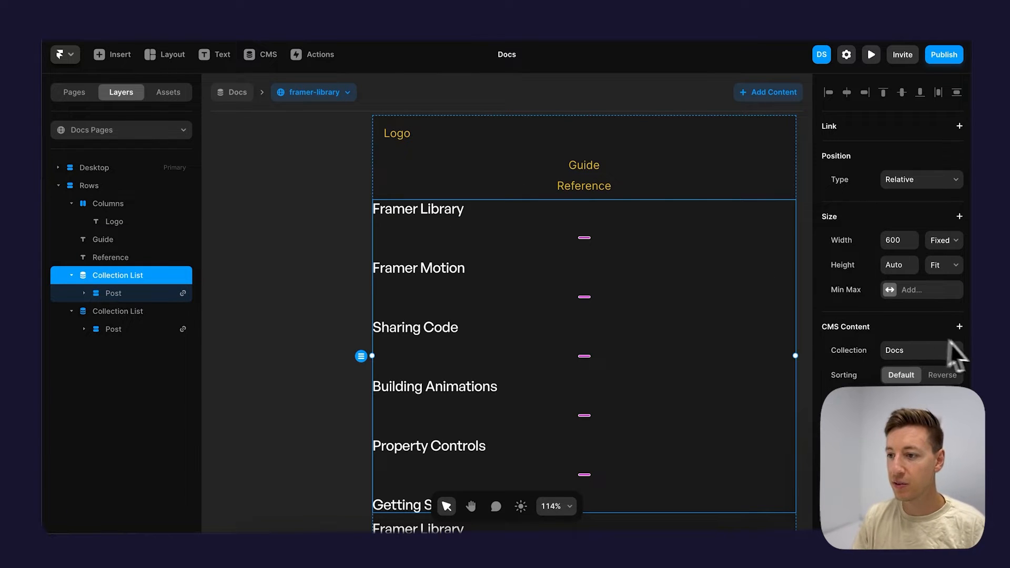
left_click(930, 399)
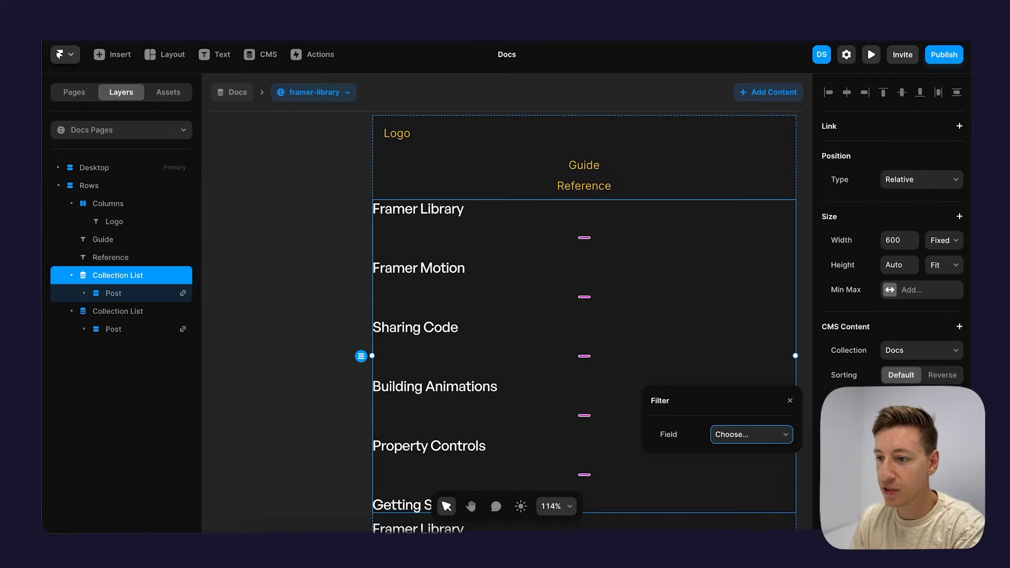
left_click(772, 436)
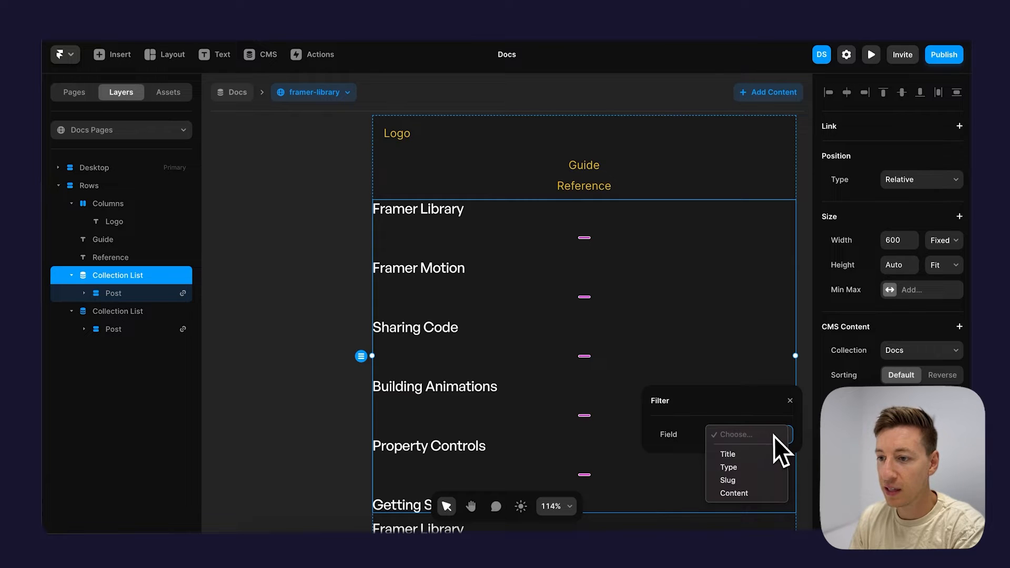
left_click(733, 469)
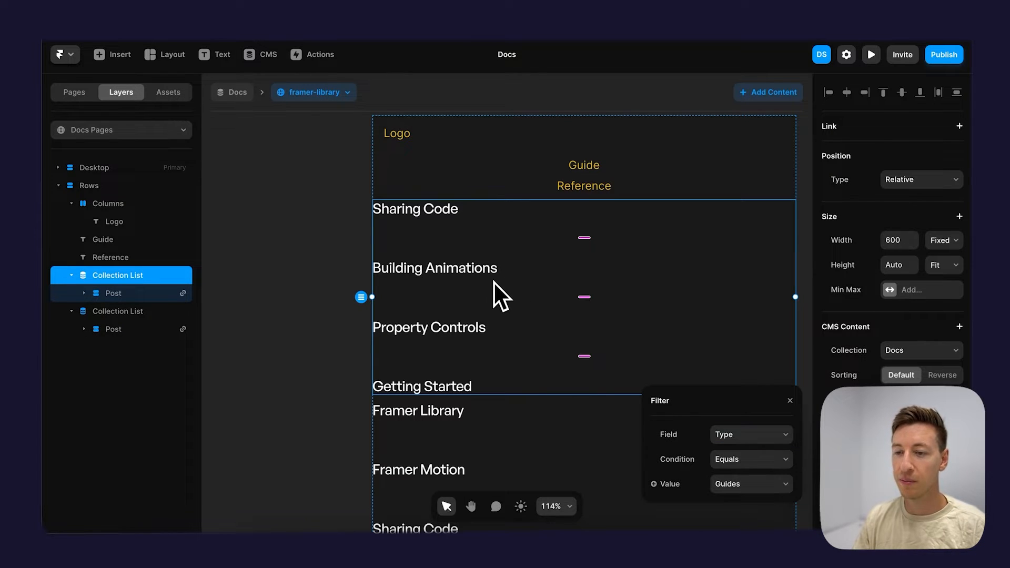
Rename the first collection list layer to "Guide" and the second one to "Reference".
double_click(128, 281)
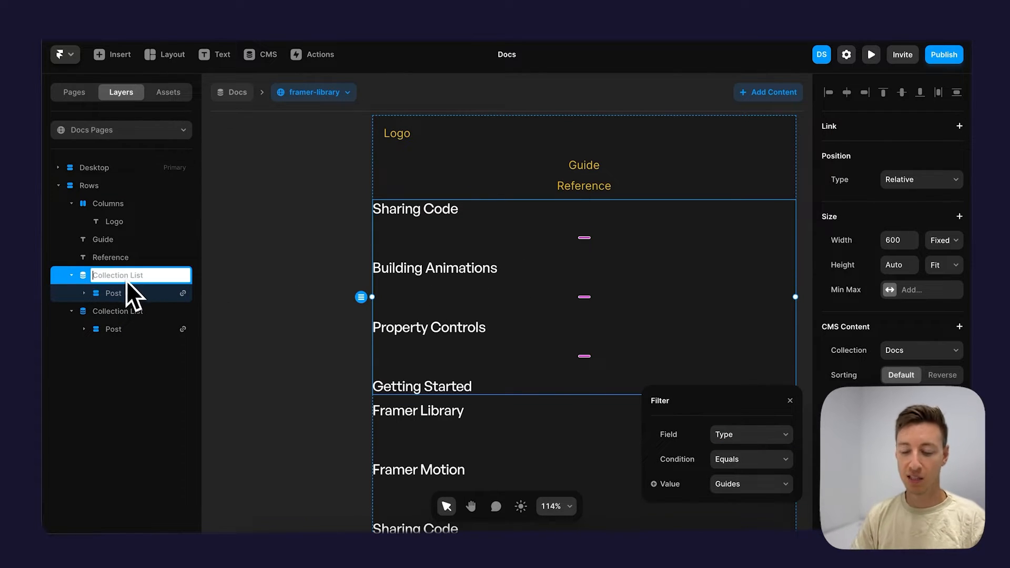
type("Guide")
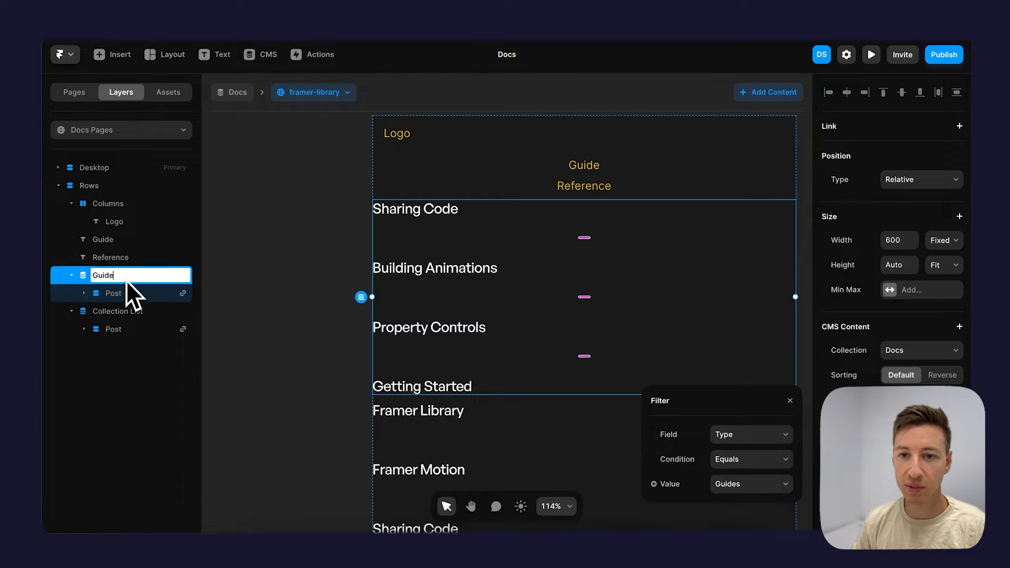
key("Return")
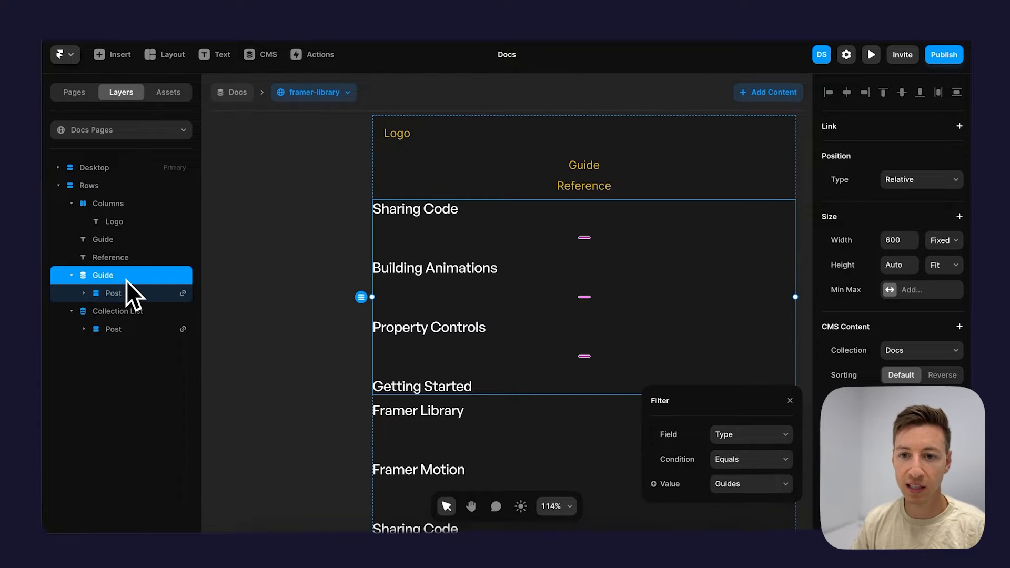
left_click(111, 315)
double_click(111, 319)
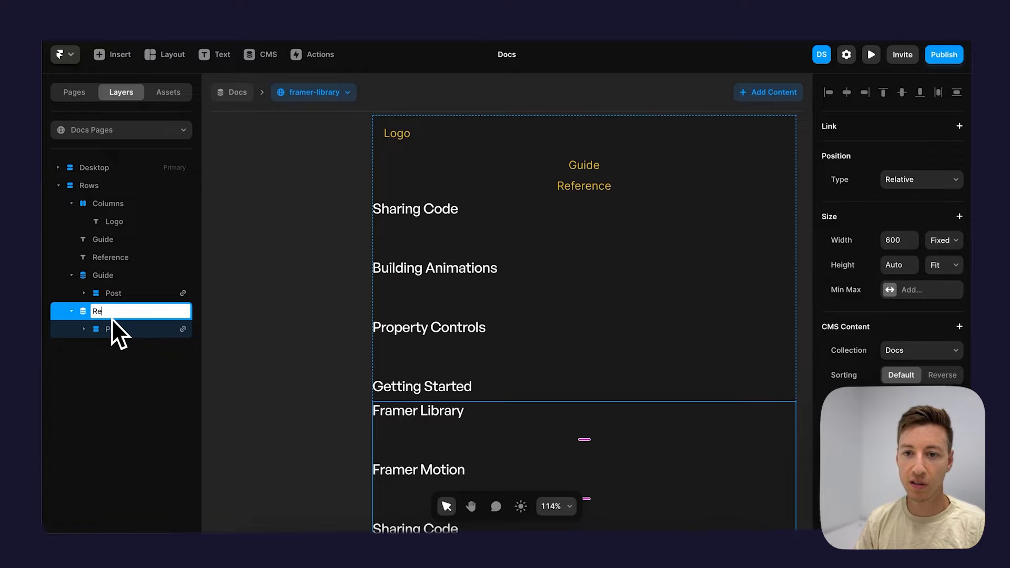
type("Reference")
key("Return")
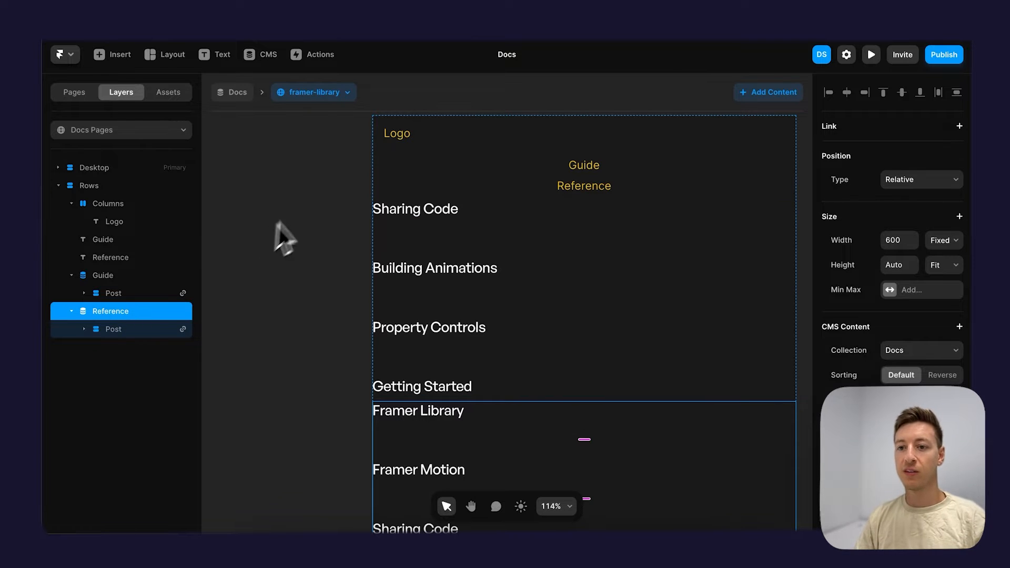
left_click(332, 183)
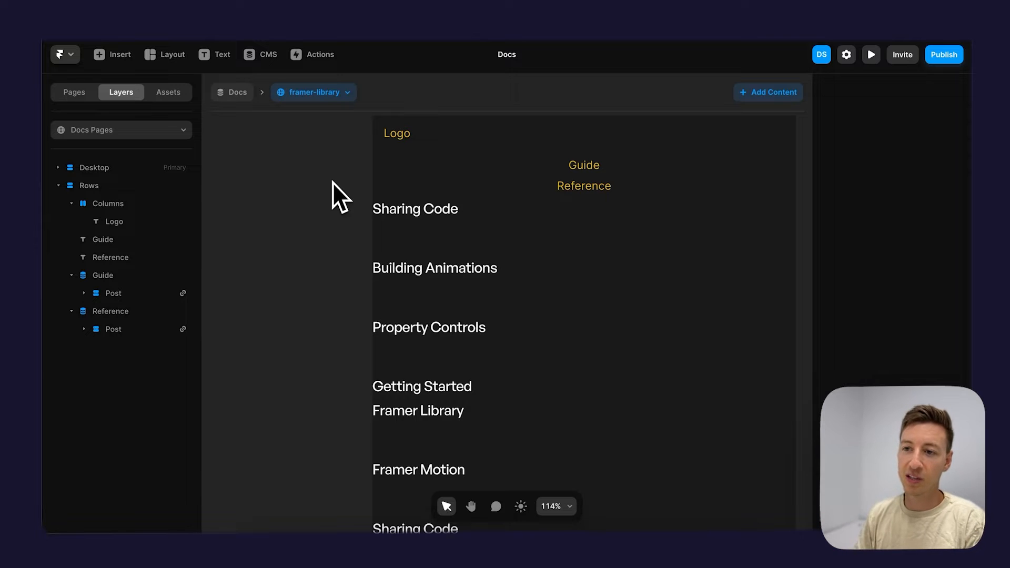
Filter the Reference collection list so that Type equals Reference.
left_click(459, 230)
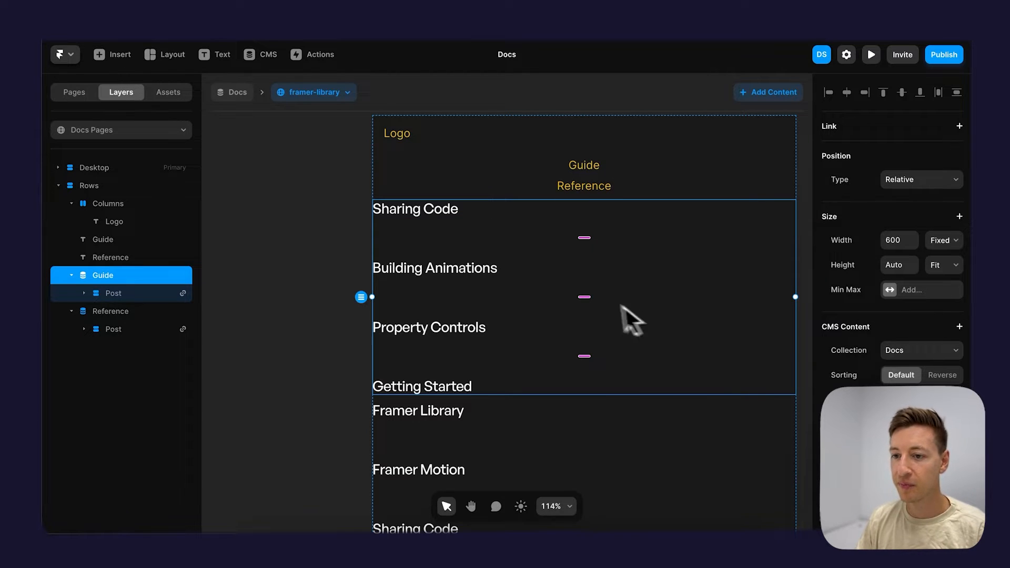
scroll(595, 300, "down", 3)
left_click(524, 304)
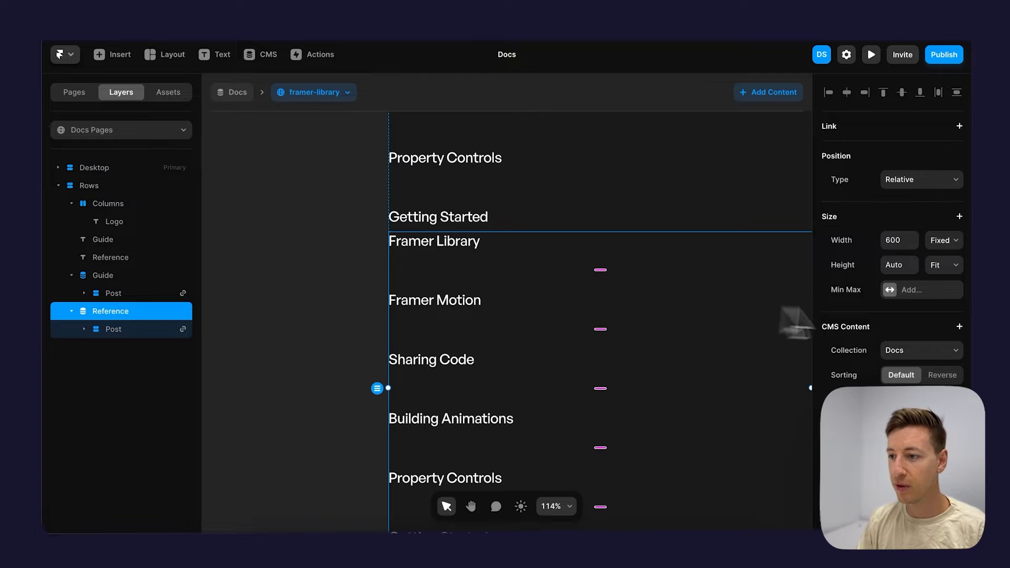
left_click(922, 400)
left_click(771, 434)
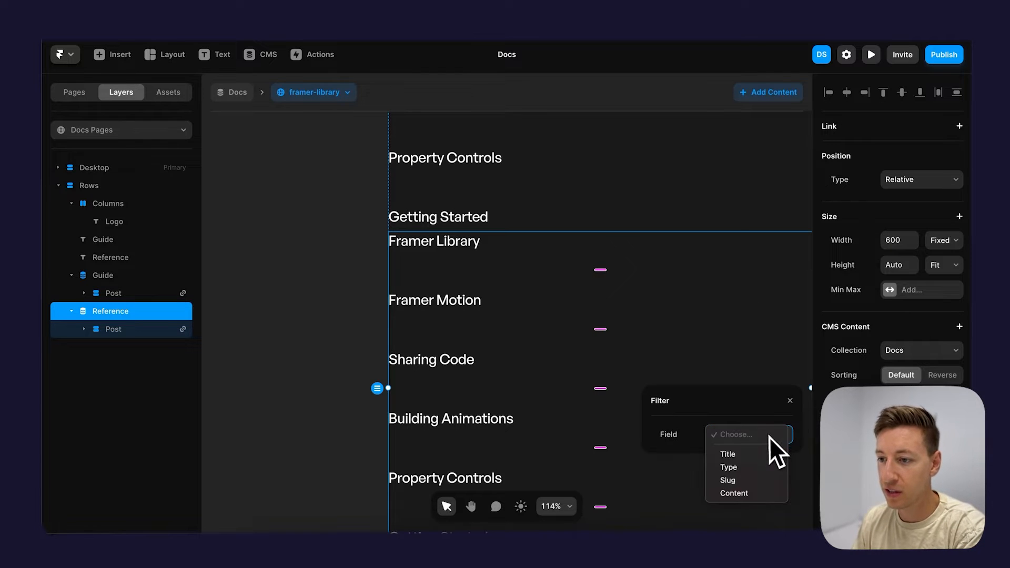
left_click(734, 472)
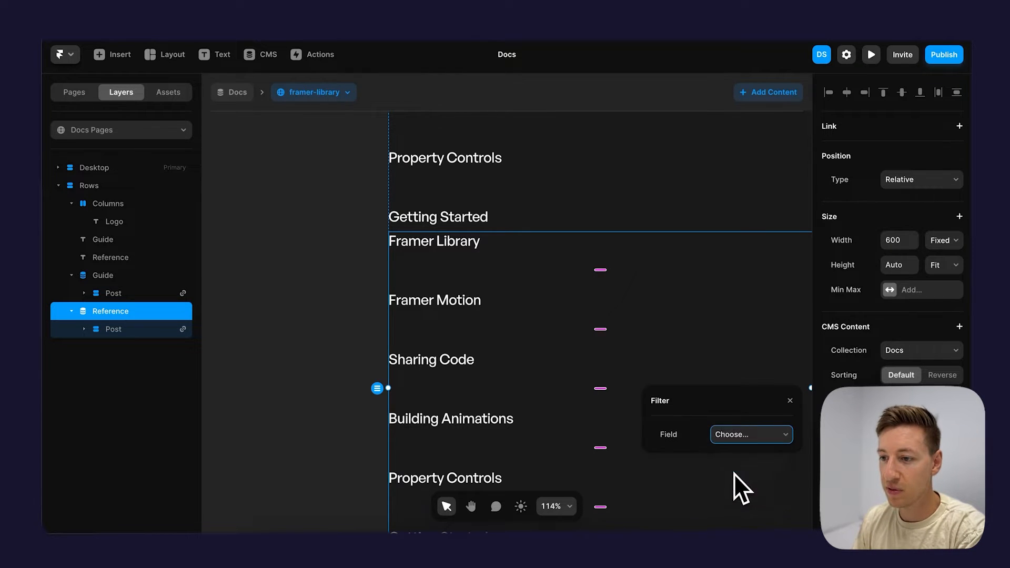
left_click(734, 484)
left_click(726, 496)
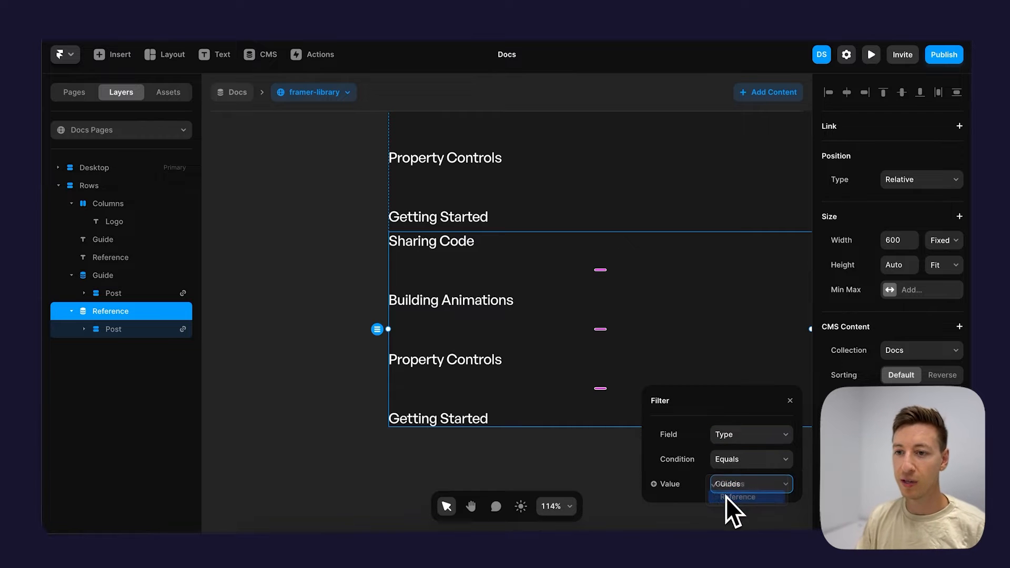
scroll(500, 359, "up", 1)
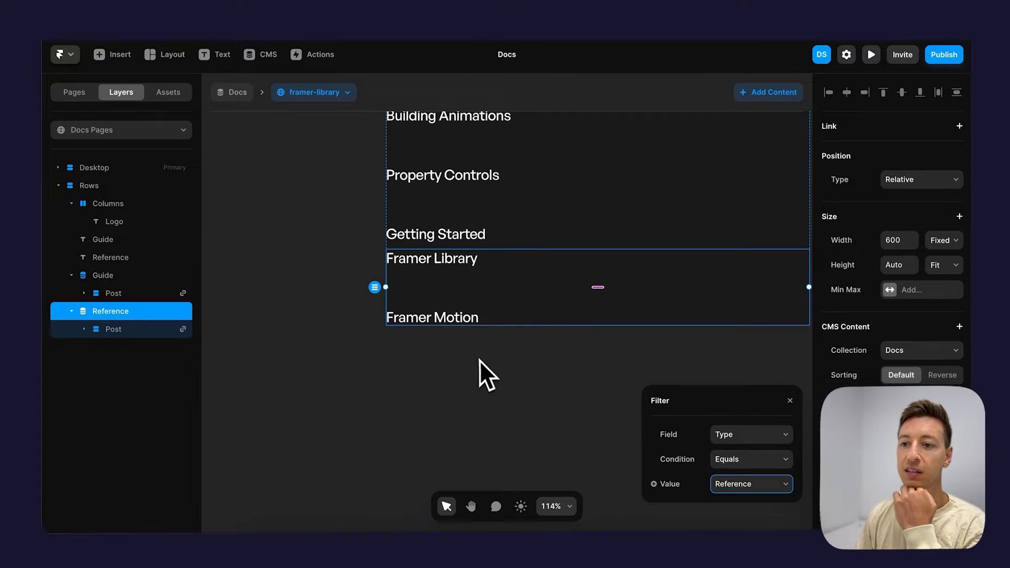
left_click(474, 357)
Set the width of the Guide text heading to Fill.
scroll(475, 358, "up", 5)
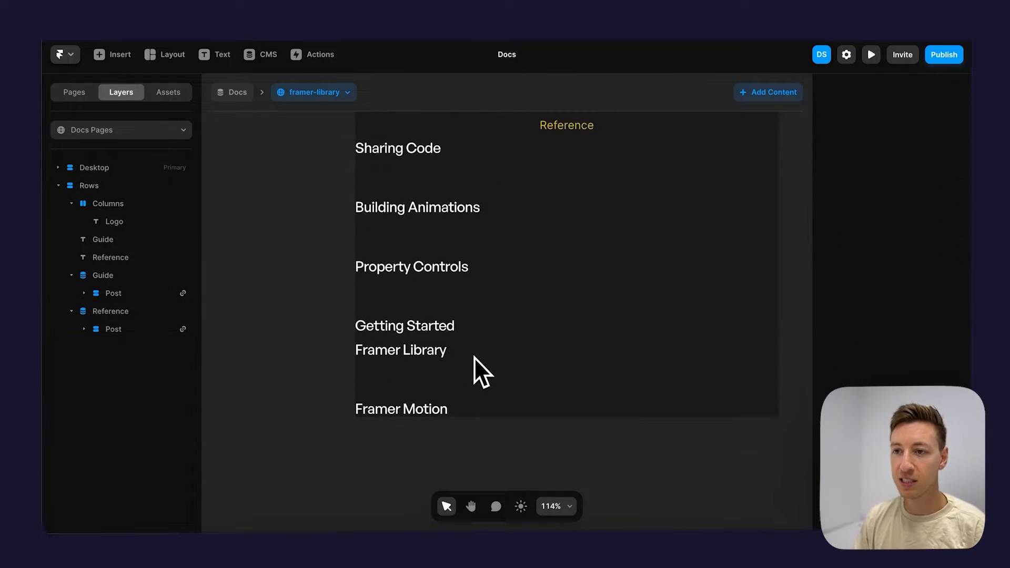
scroll(474, 355, "down", 3)
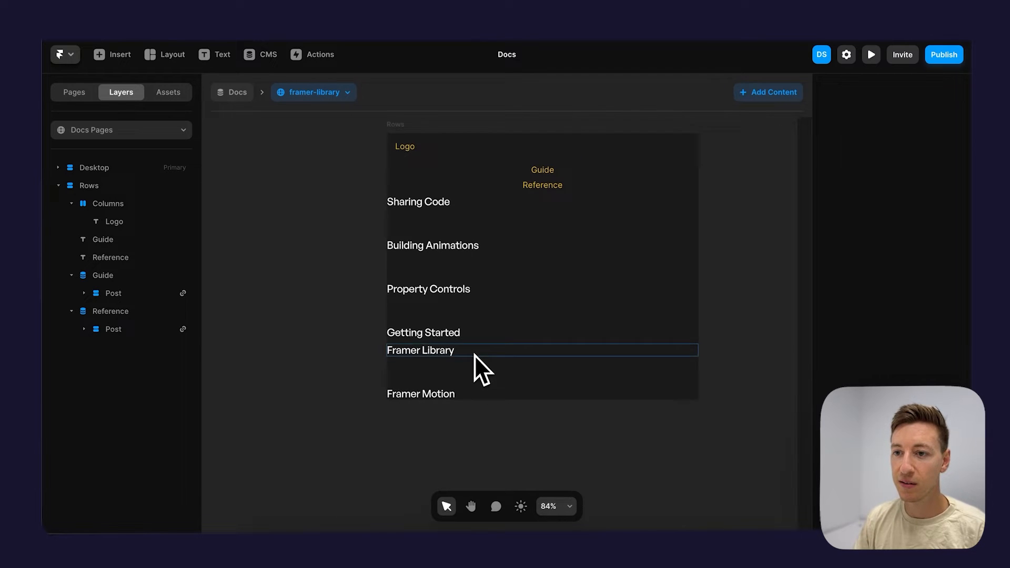
left_click(424, 294)
left_click(550, 169)
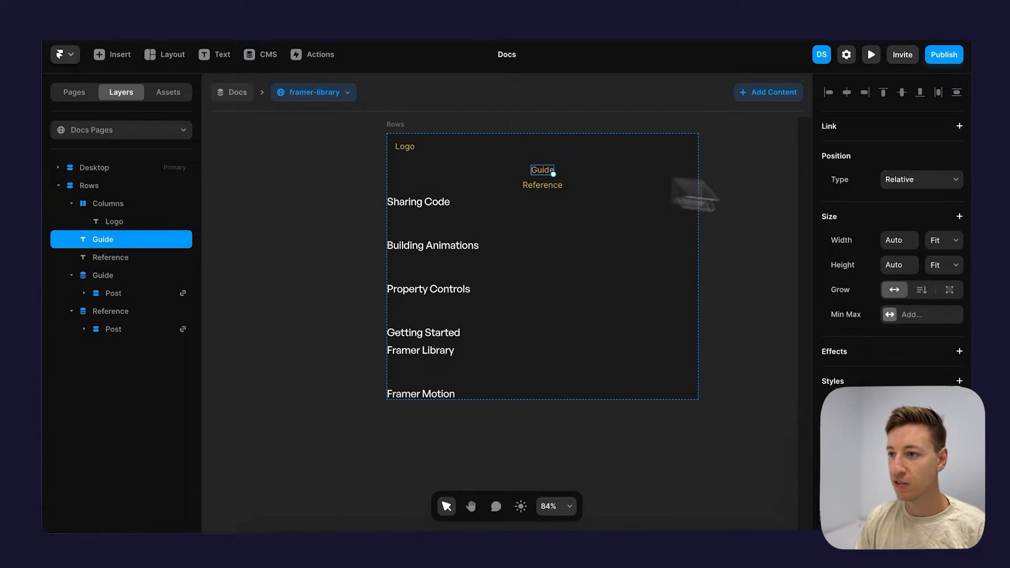
left_click(946, 241)
left_click(941, 227)
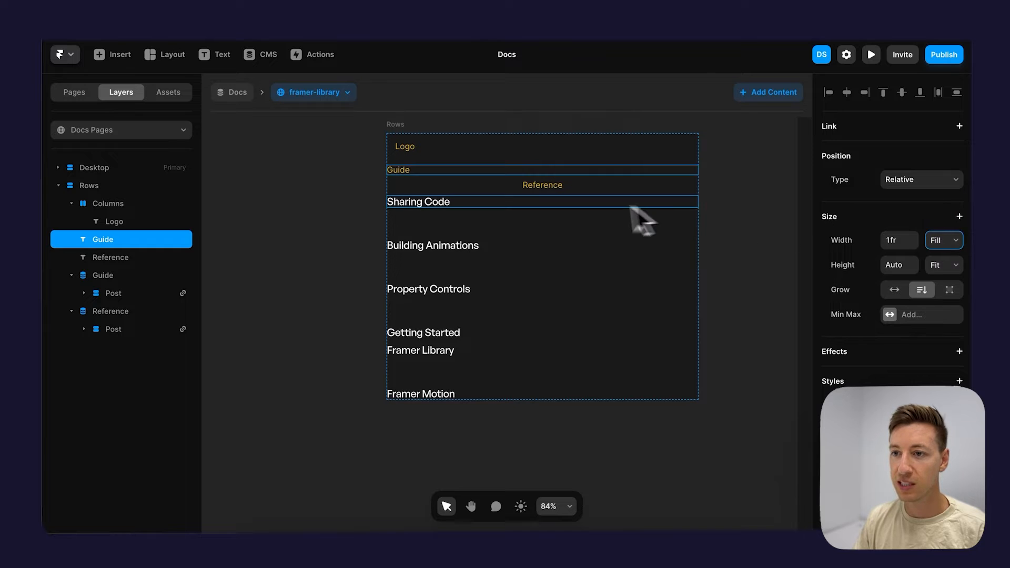
Set the Reference text heading's width to Fill and move it below the Guide collection list.
key("Escape")
left_click(542, 185)
left_click(946, 241)
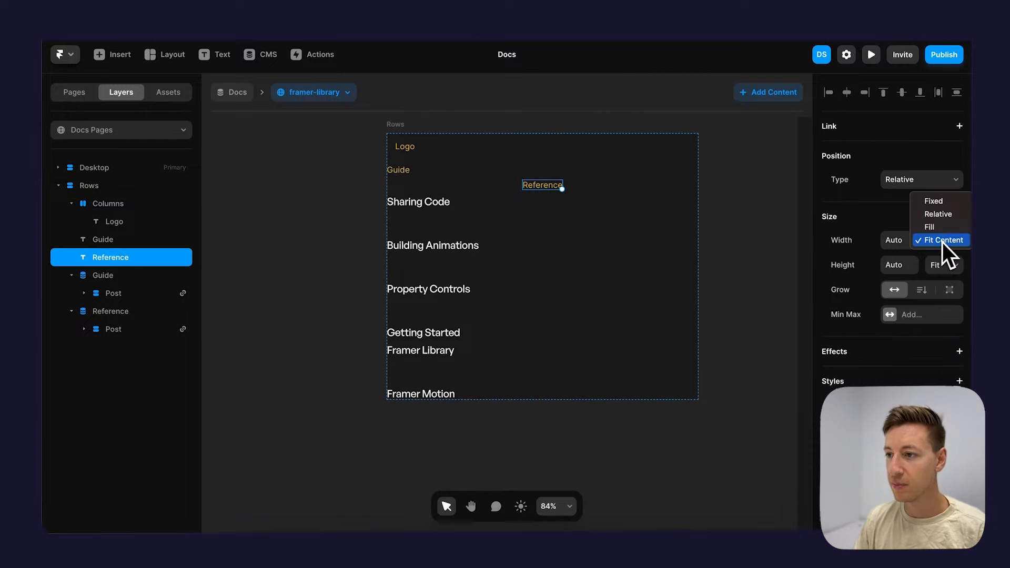
left_click(935, 231)
left_click(410, 185)
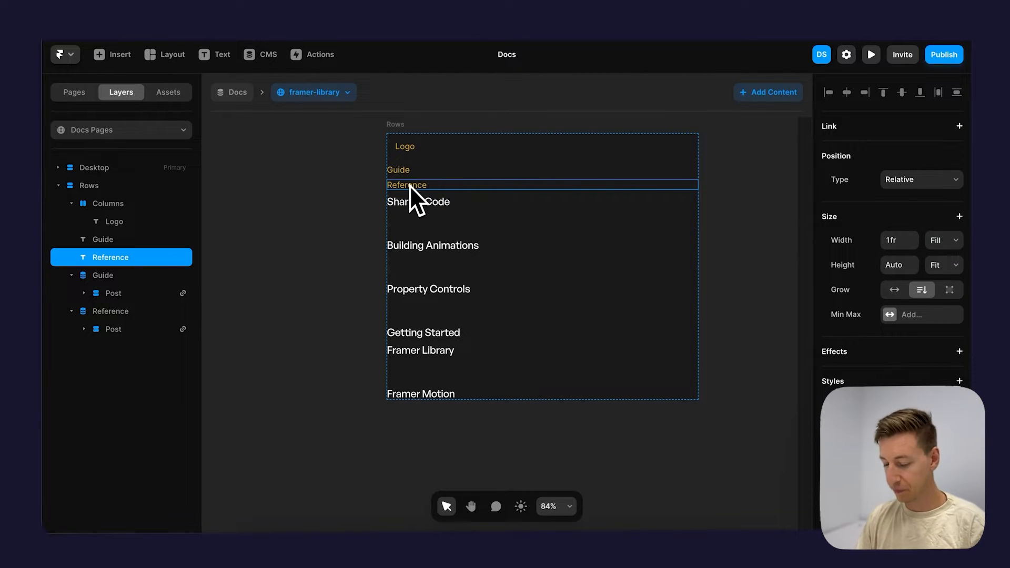
key("Down")
Set the gap of the Guide collection list to 12.
left_click(444, 244)
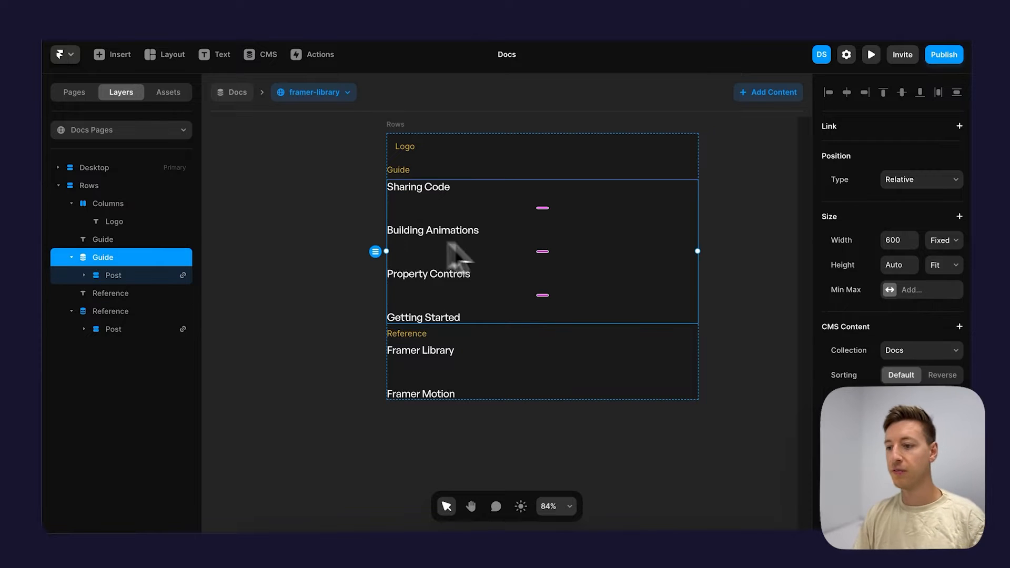
scroll(908, 368, "down", 1)
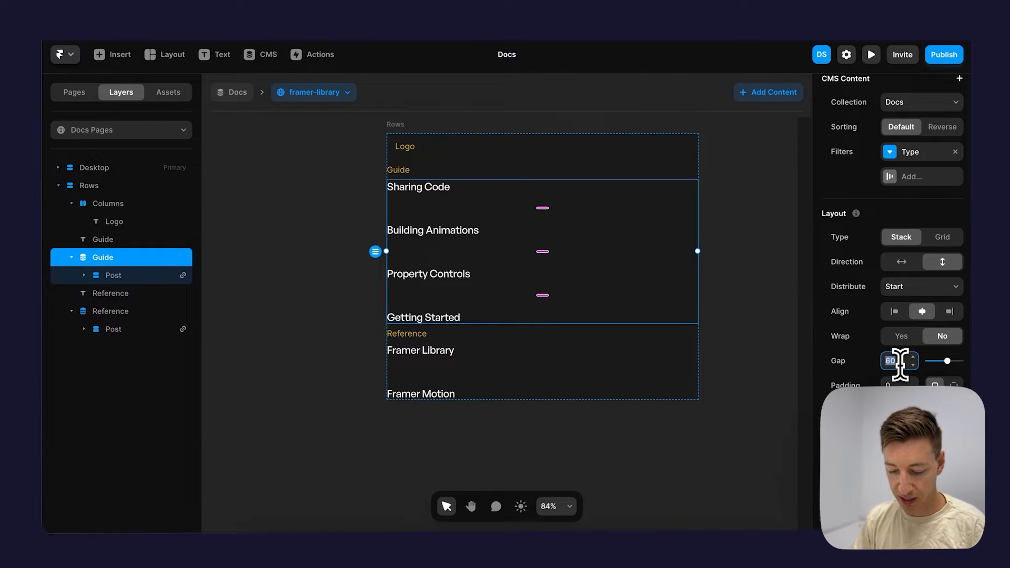
left_click(899, 362)
type("12")
key("Return")
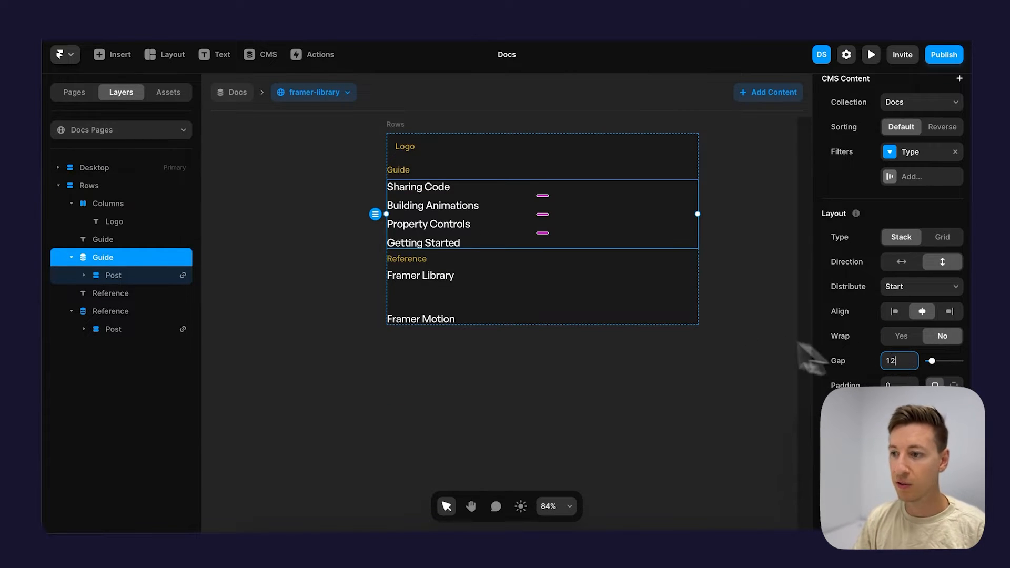
Apply the Body text style to the Title inside the Guide list's posts.
double_click(424, 192)
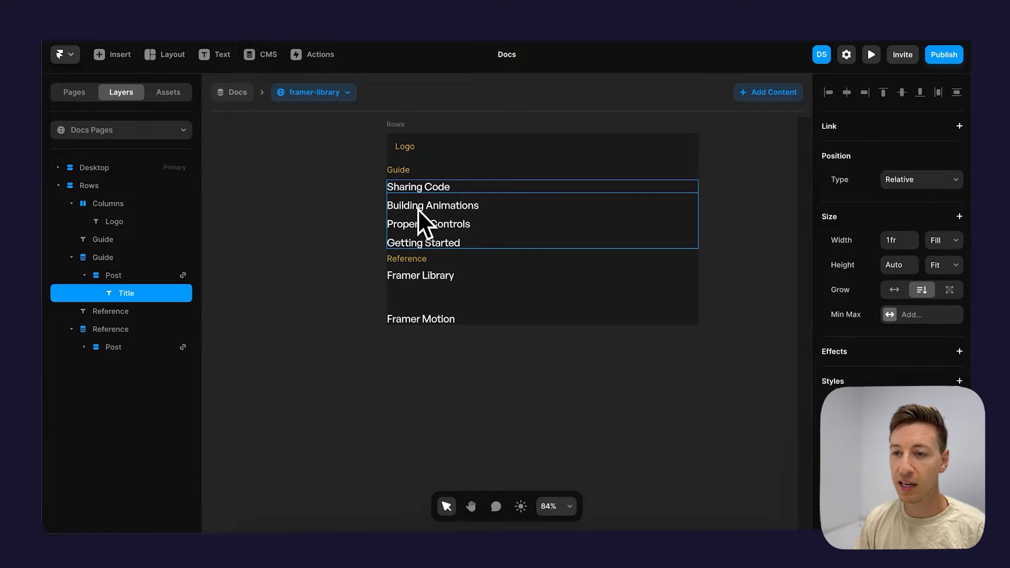
scroll(434, 210, "left", 1)
scroll(434, 210, "up", 1)
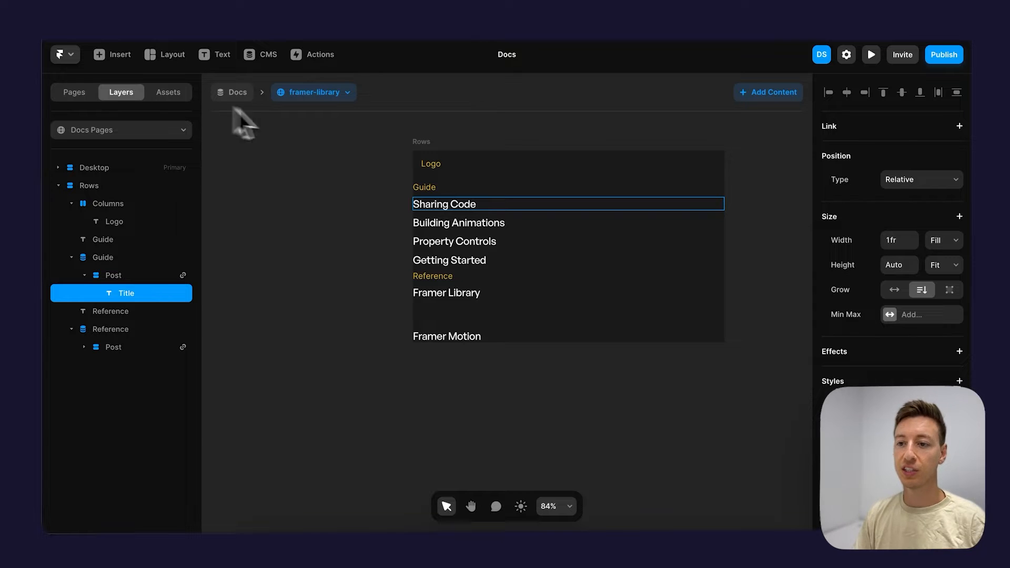
scroll(445, 216, "up", 5)
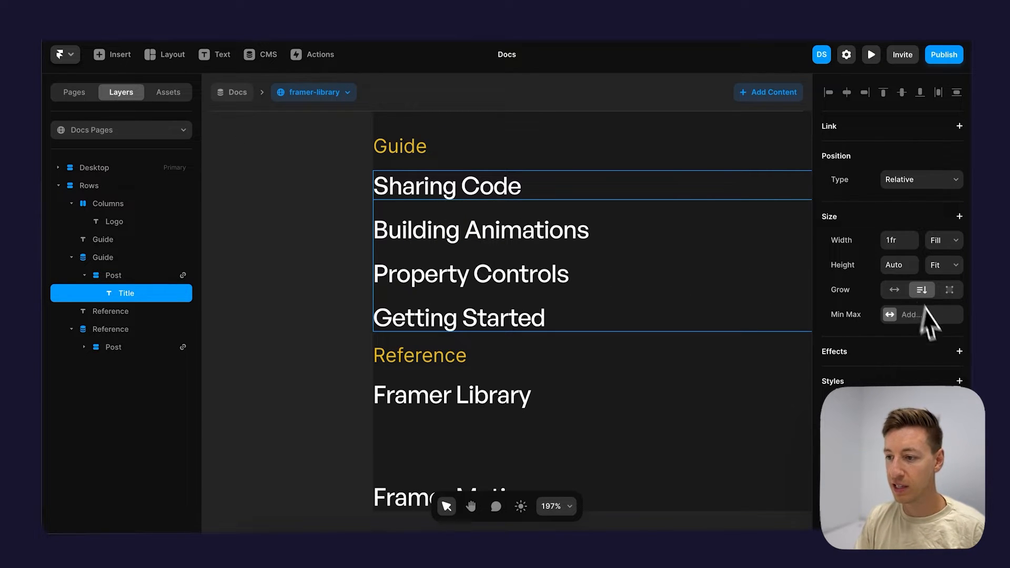
scroll(935, 356, "down", 3)
left_click(922, 413)
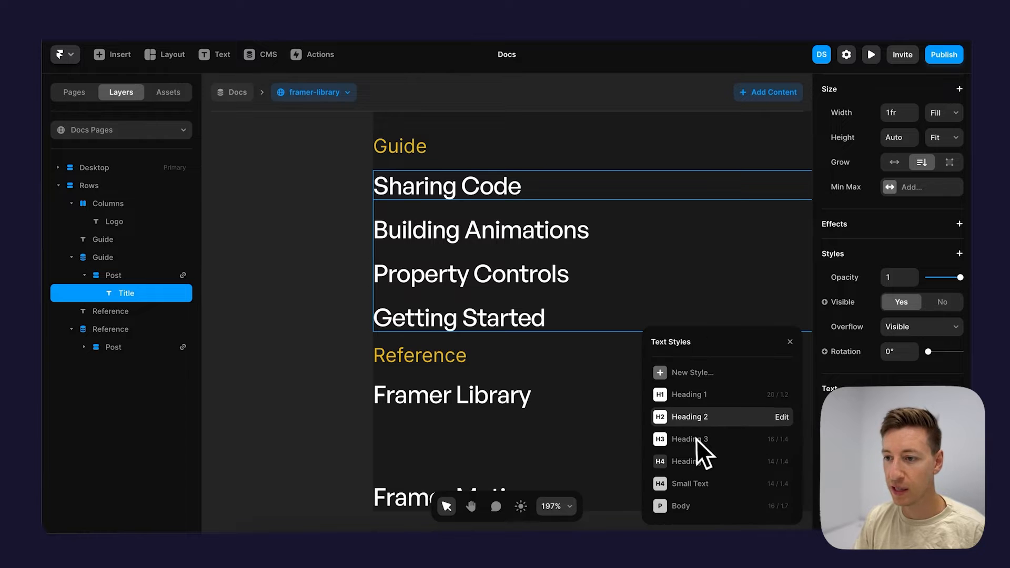
left_click(682, 506)
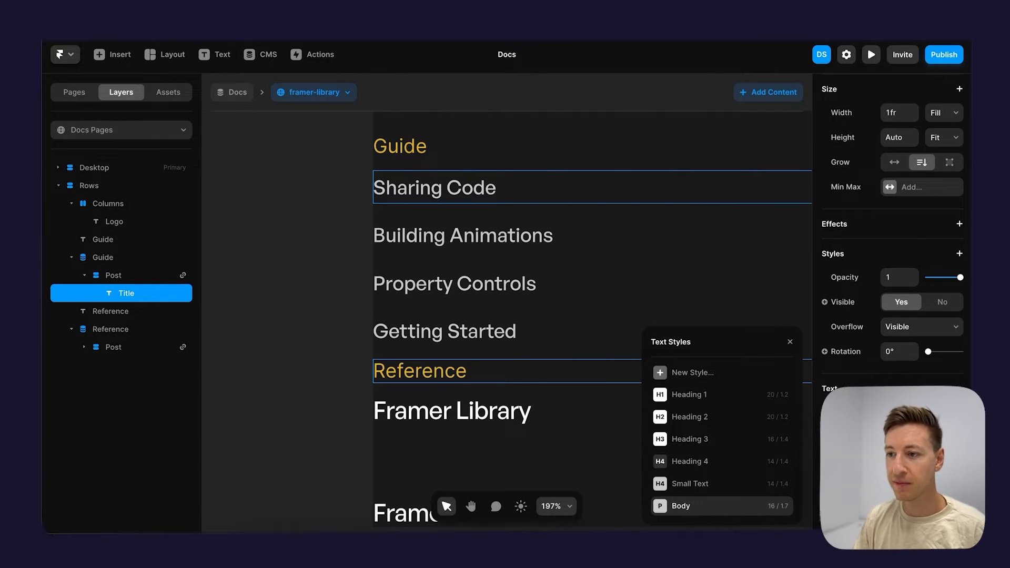
Copy the Guide list title's style onto the Title in the Reference list.
scroll(430, 345, "down", 2)
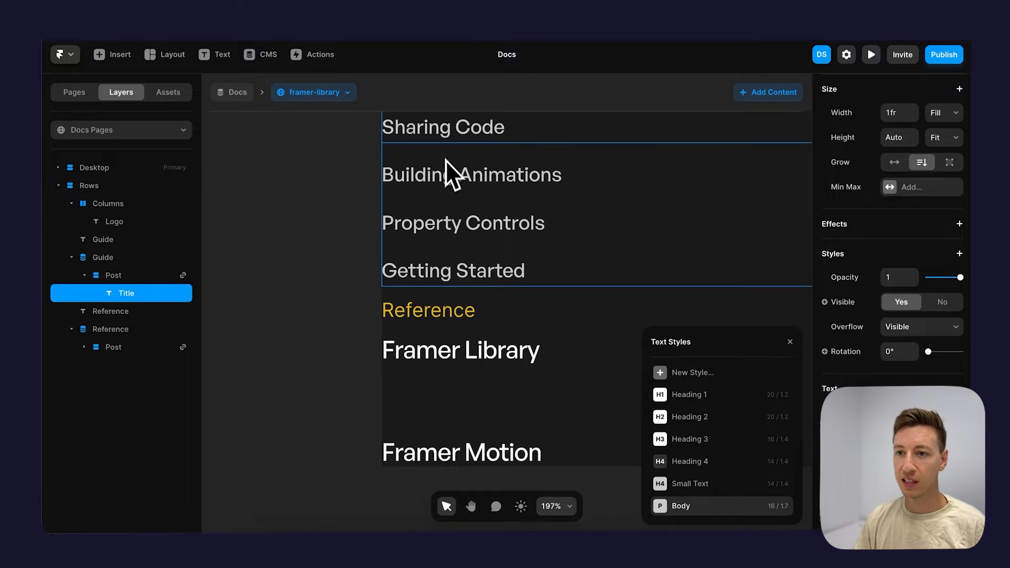
scroll(431, 134, "down", 4)
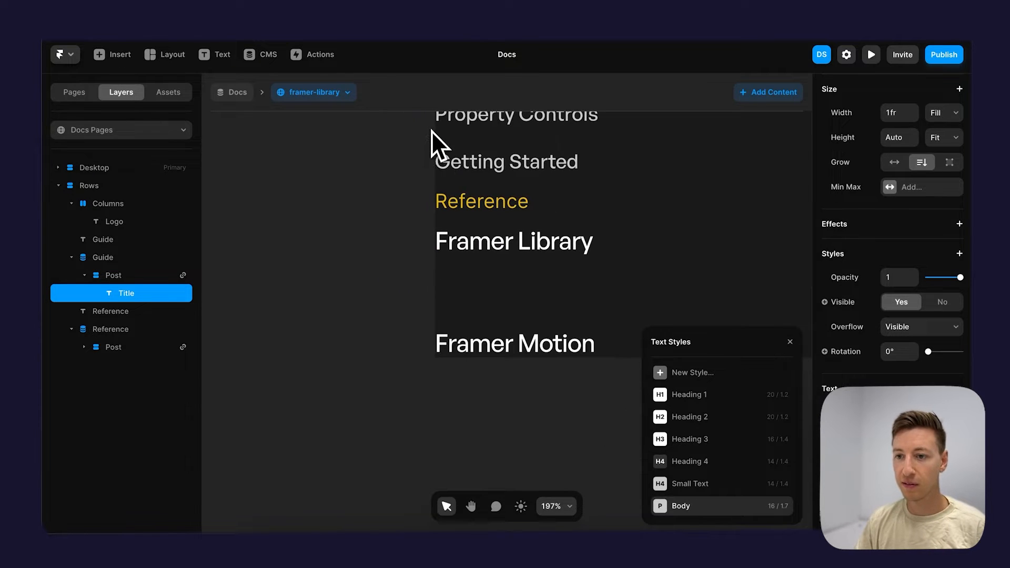
left_click(487, 251)
key("super+alt+v")
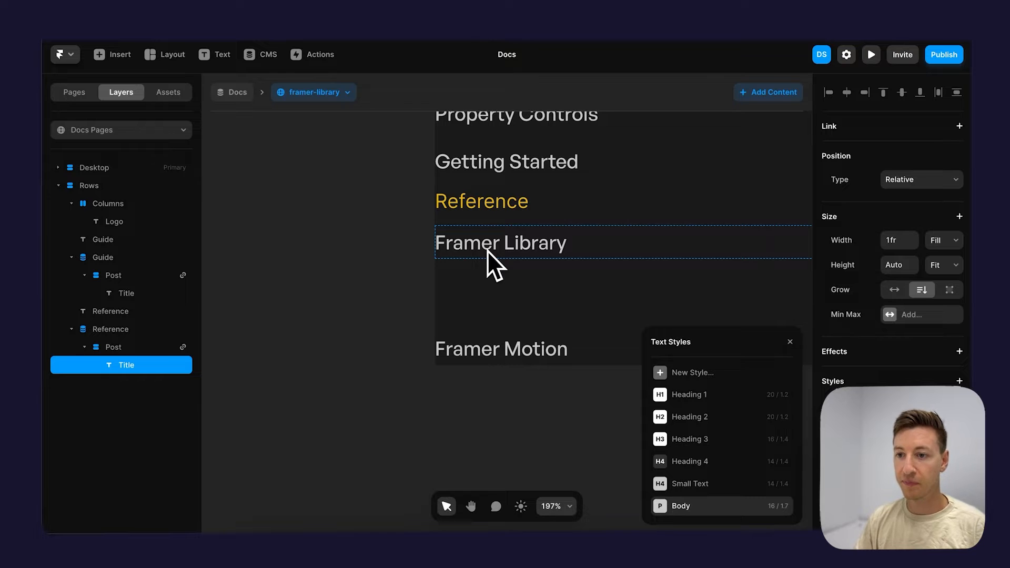
Give the Reference collection list the same spacing between items as the Guide list.
scroll(526, 252, "up", 2)
scroll(526, 251, "right", 2)
scroll(525, 252, "down", 5)
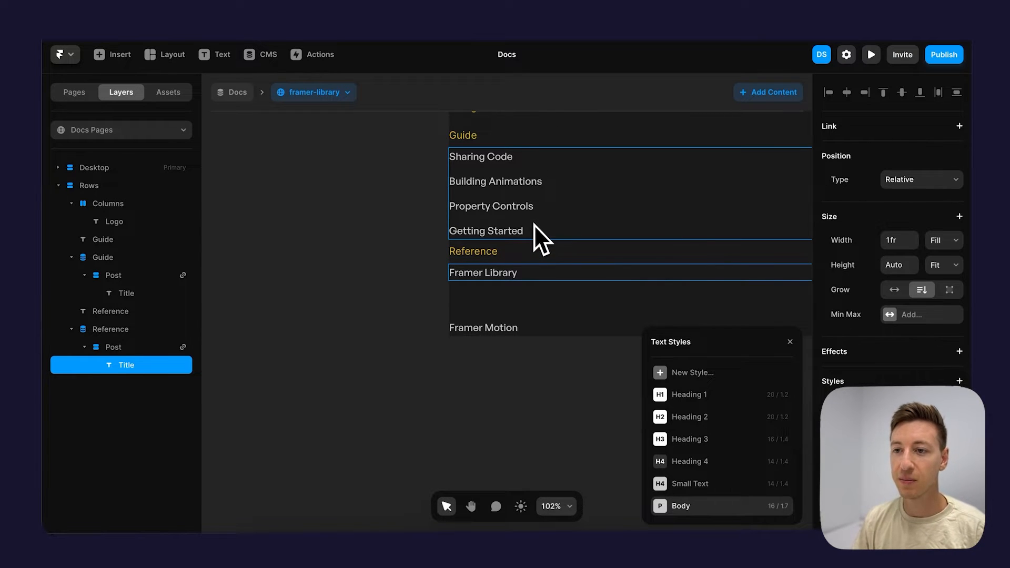
left_click(534, 182)
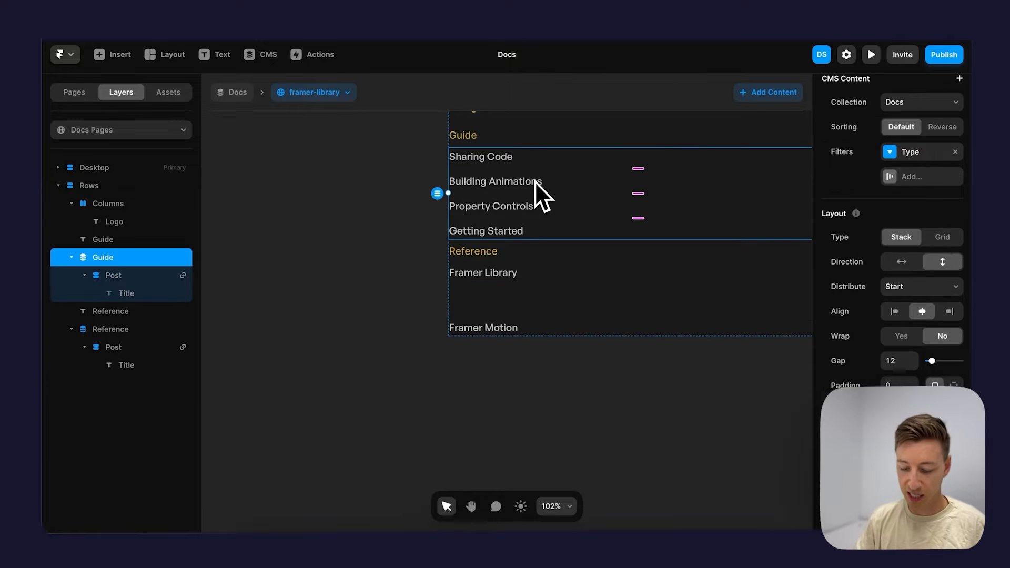
left_click(536, 318)
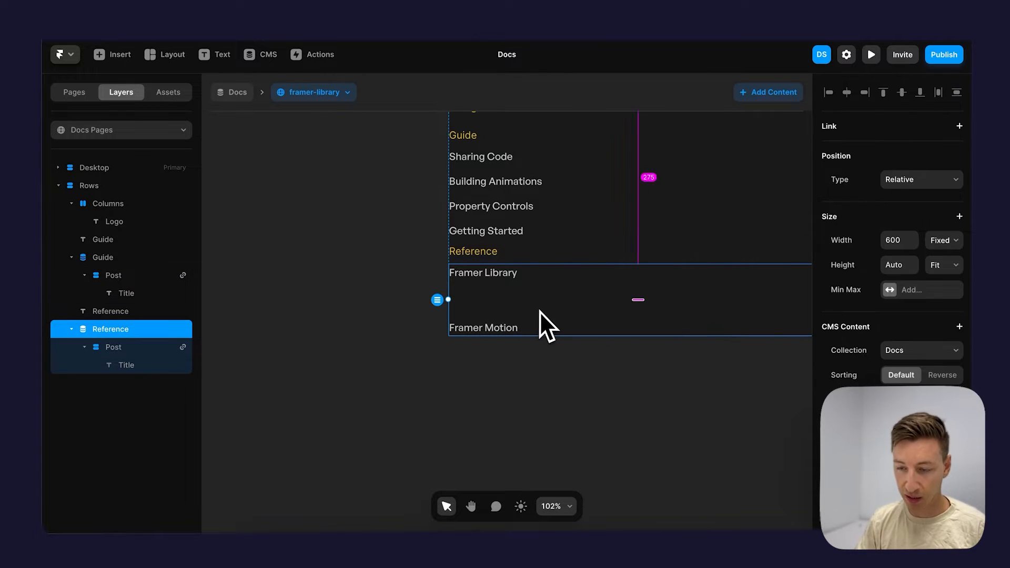
Wrap the Guide and Reference headings together with their collection lists in a nested stack.
scroll(568, 251, "up", 2)
scroll(568, 251, "right", 2)
scroll(569, 249, "down", 3)
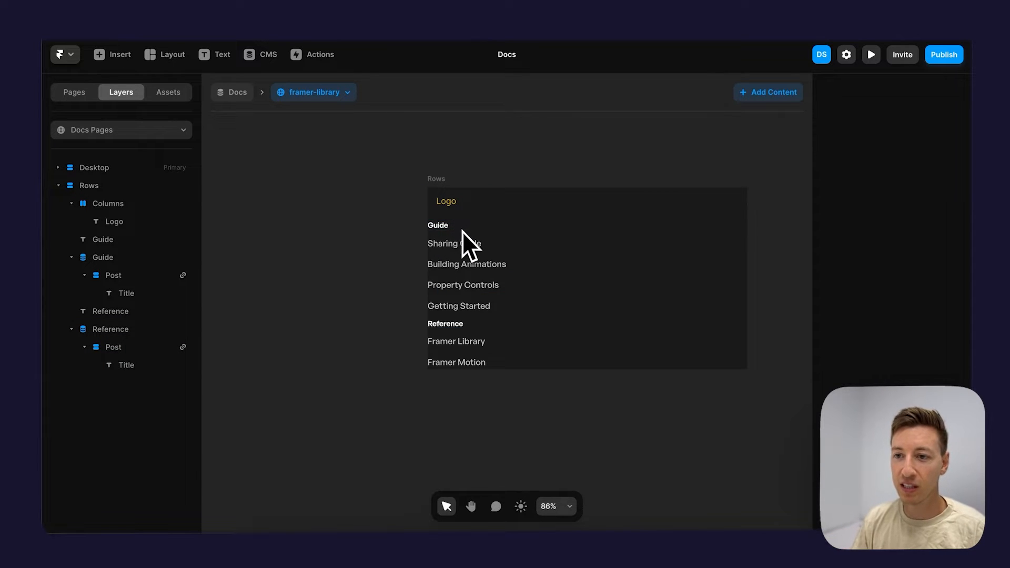
left_click(466, 231)
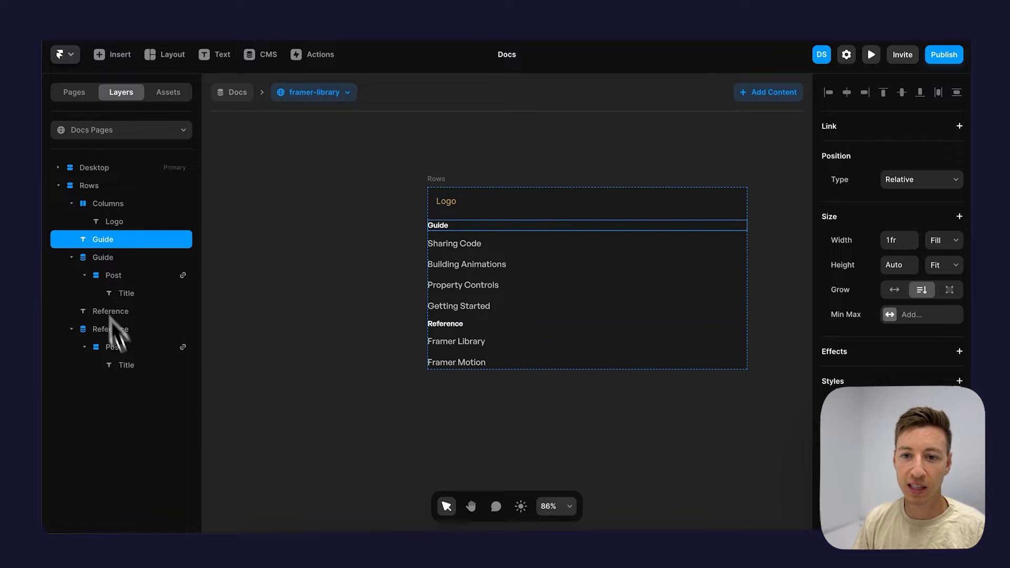
left_click(100, 333, "shift")
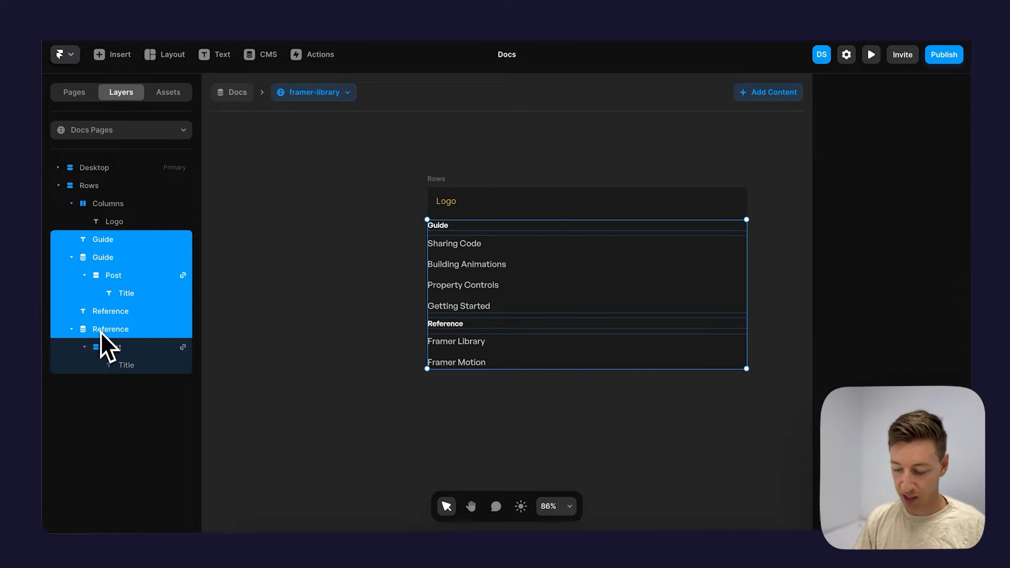
key("super+Return")
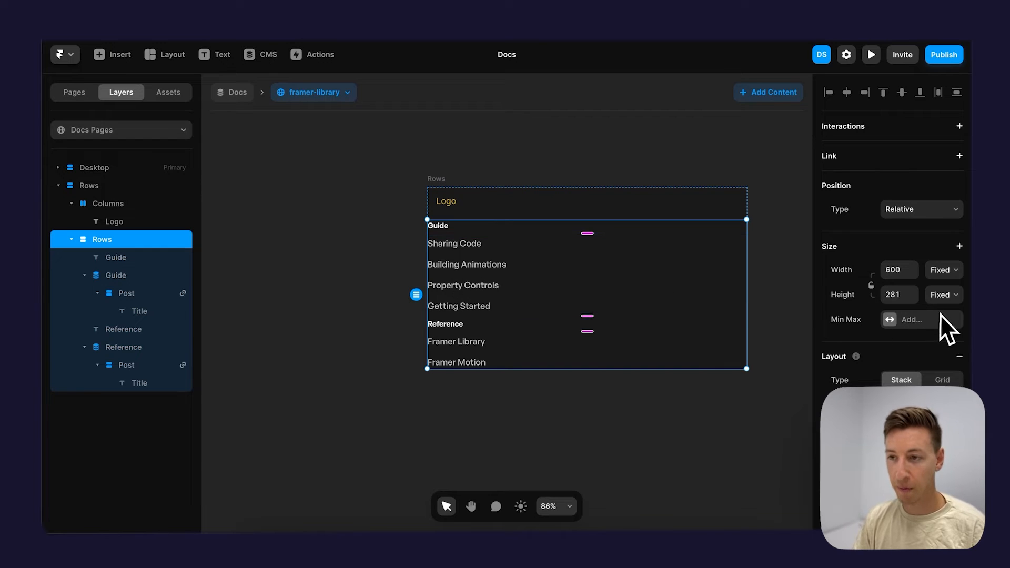
Set the nested stack's width to Fill and its height to Fit Content.
left_click(942, 270)
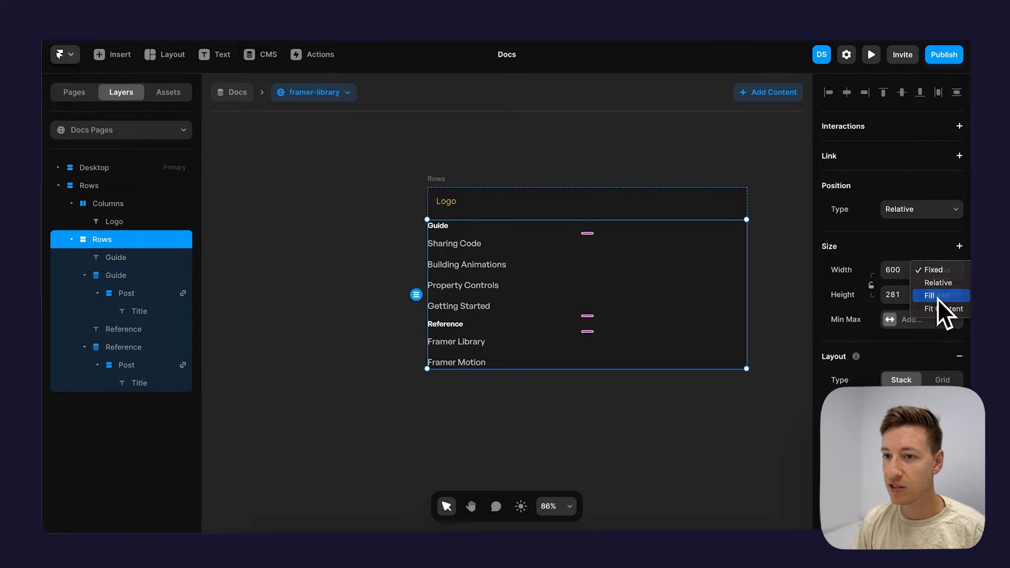
left_click(937, 296)
left_click(951, 300)
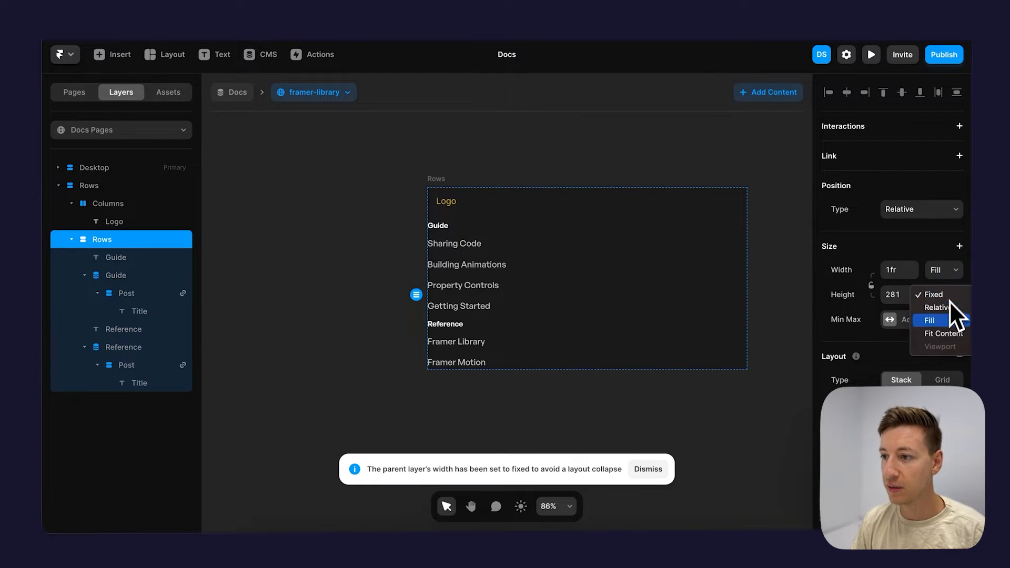
left_click(944, 333)
Set the width of the Guide and Reference collection lists to Fill inside the nested stack.
left_click(535, 269)
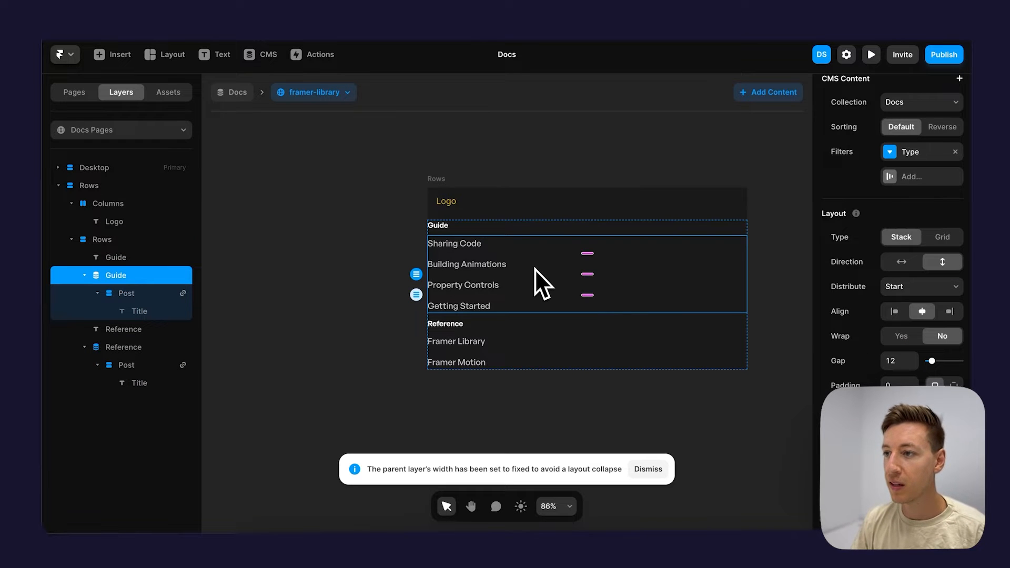
scroll(892, 199, "up", 5)
left_click(436, 226)
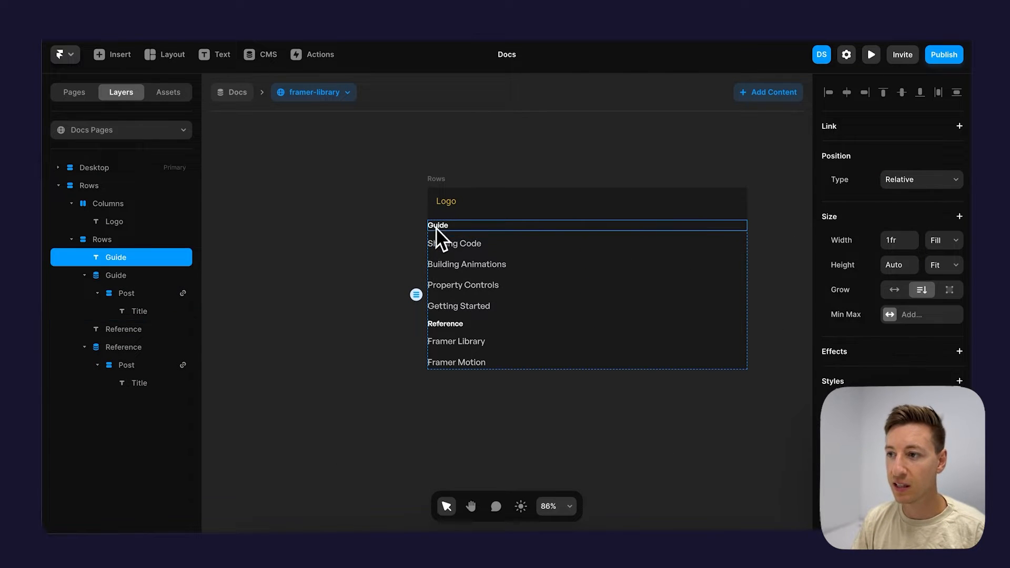
left_click(506, 325)
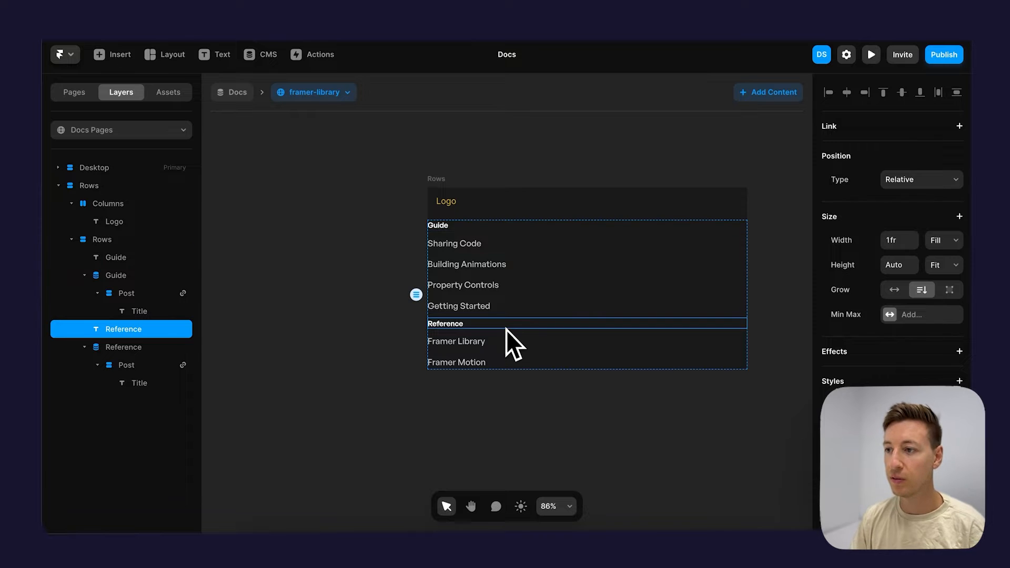
left_click(504, 342)
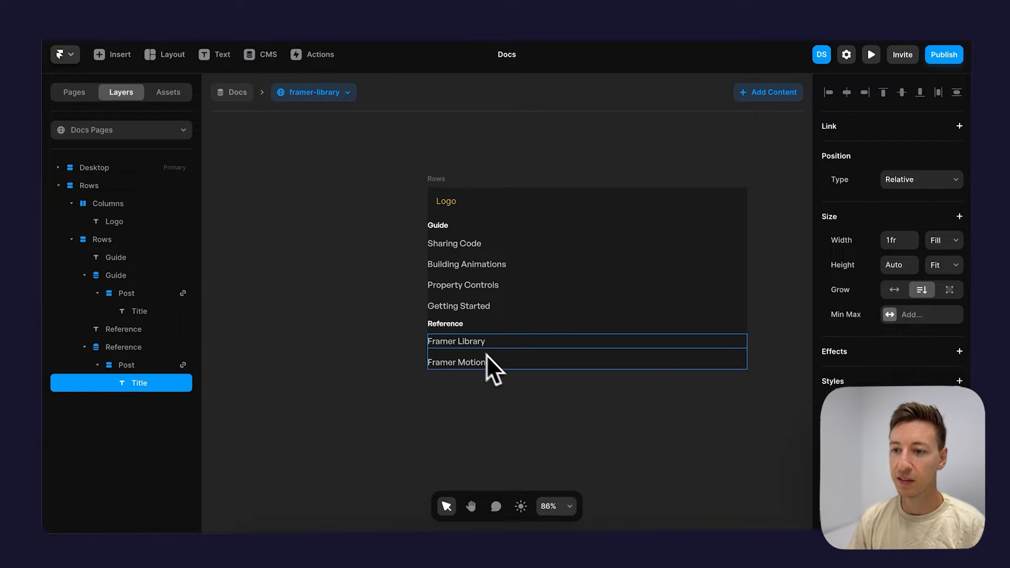
left_click(500, 361)
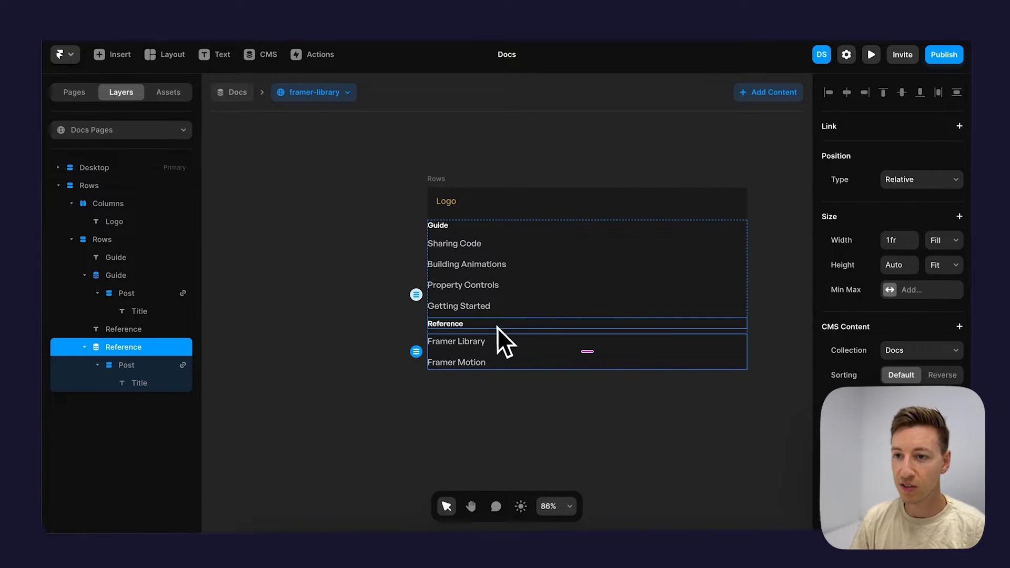
Add padding on all sides of the nested stack and slightly increase the gap between its items.
left_click(465, 234)
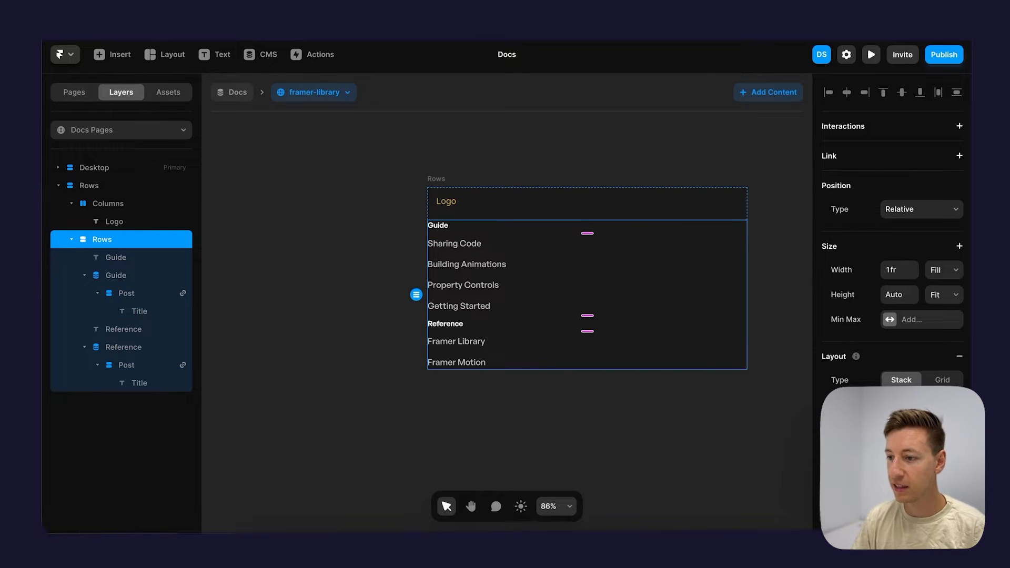
key("Return")
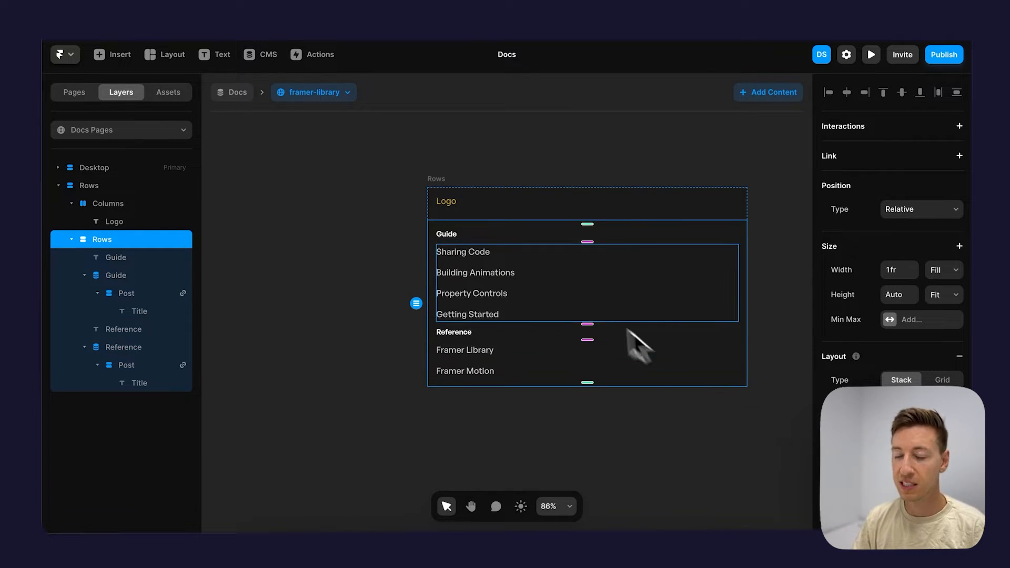
left_click(389, 242)
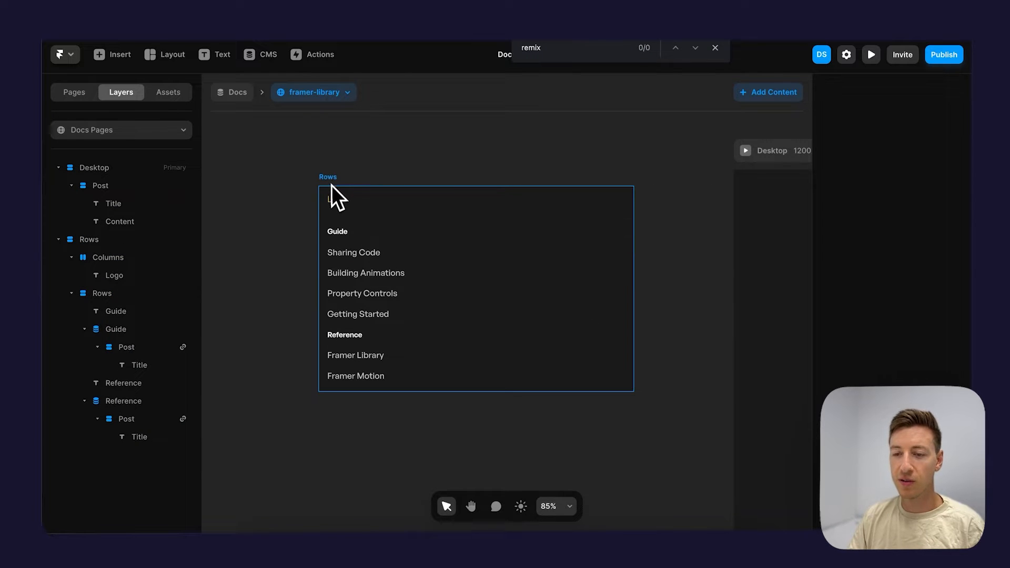
Convert the outer Rows stack into a component named Navigation.
left_click(331, 185)
key("ctrl+alt+k")
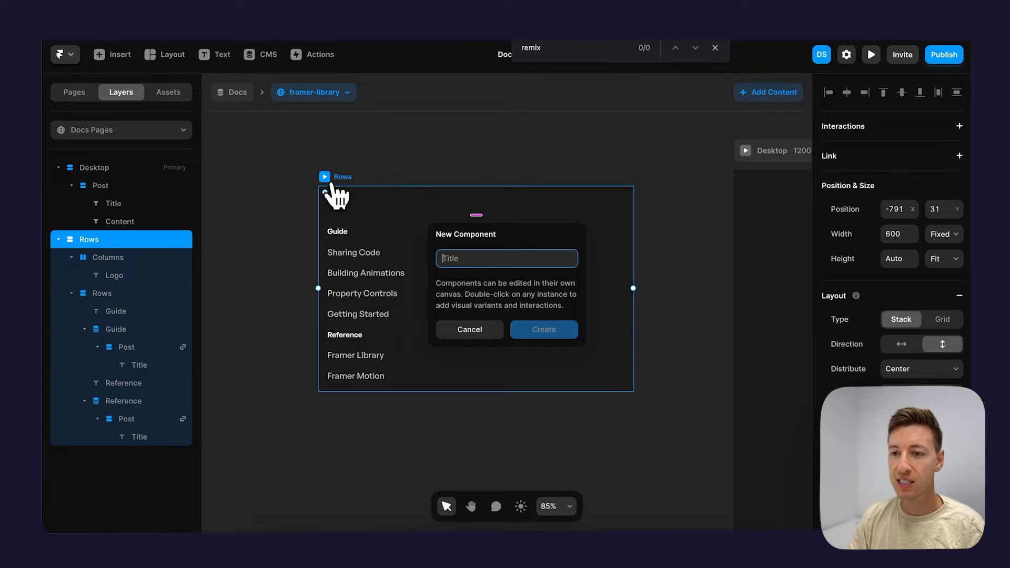
type("N")
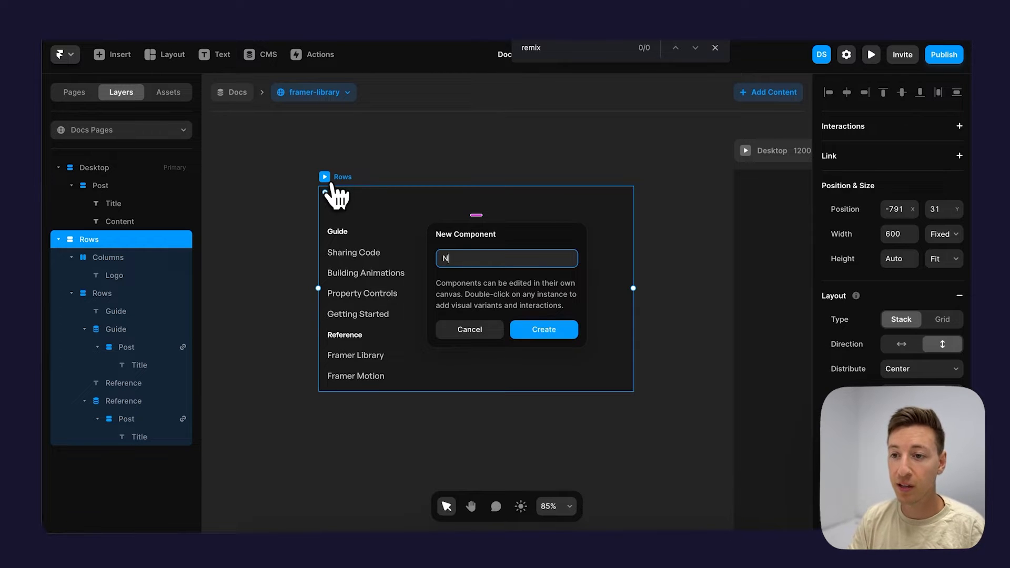
type("avigation")
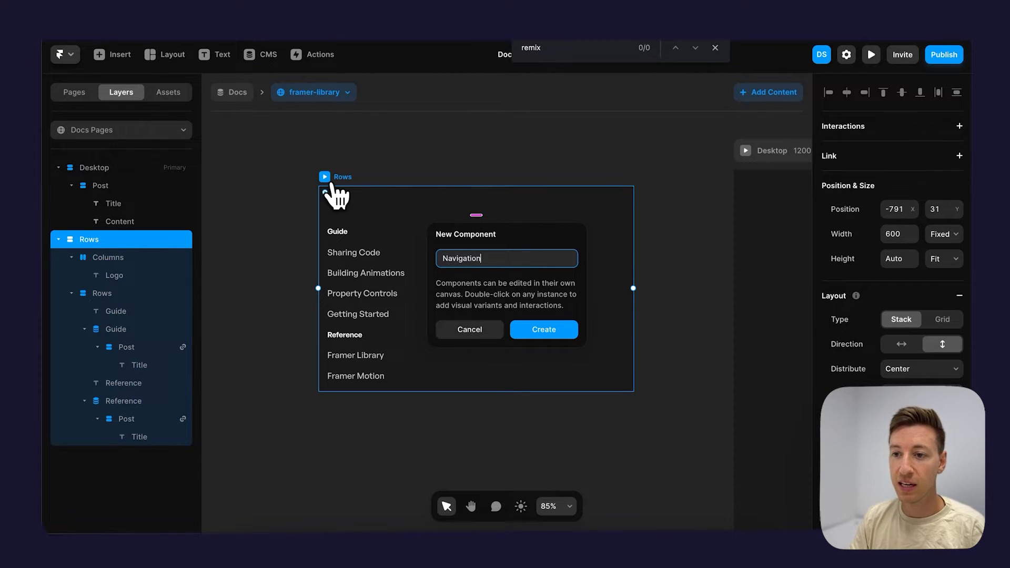
key("Return")
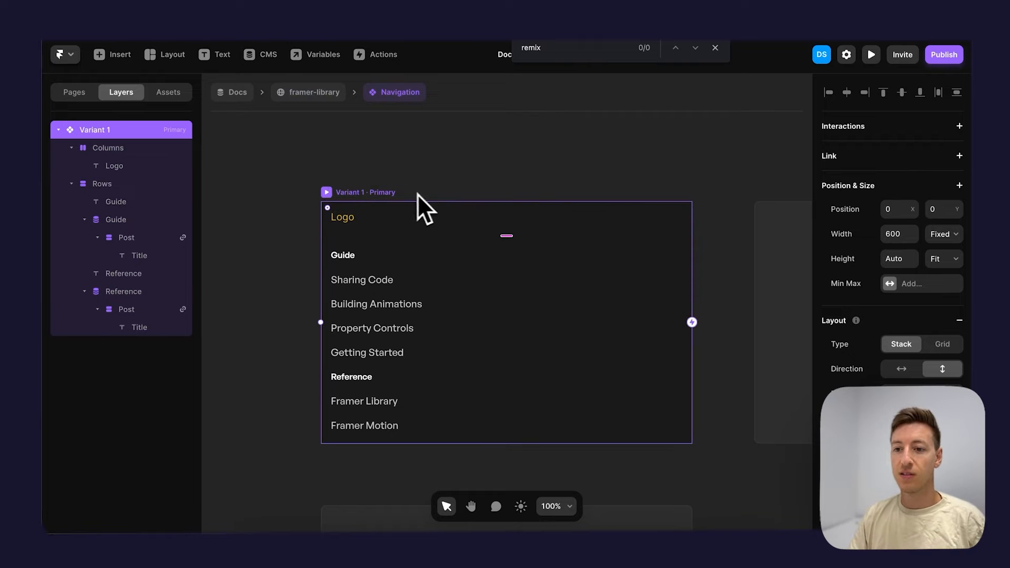
Narrow the primary variant to about 251 px and remove the minimum width from the Post items in the Guide and Reference lists.
scroll(409, 194, "down", 3)
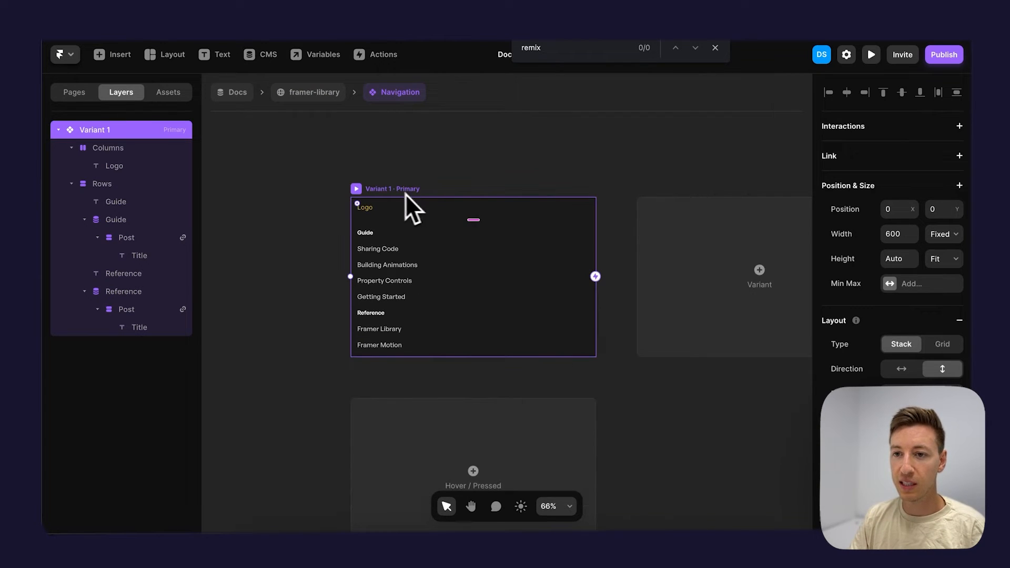
left_click_drag(593, 232, 453, 252)
left_click(407, 252, "super")
key("Escape")
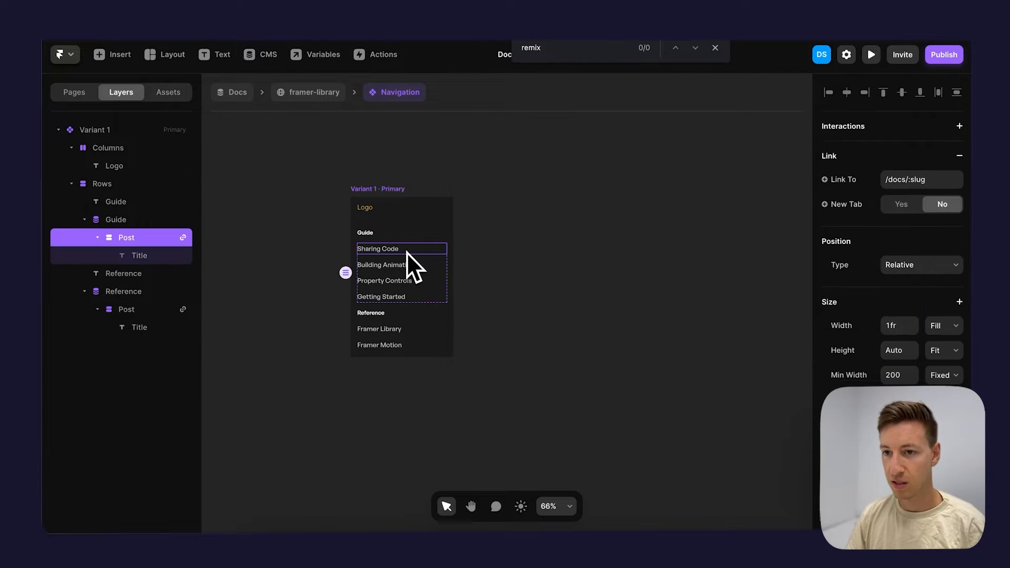
left_click(406, 252, "super")
key("Escape")
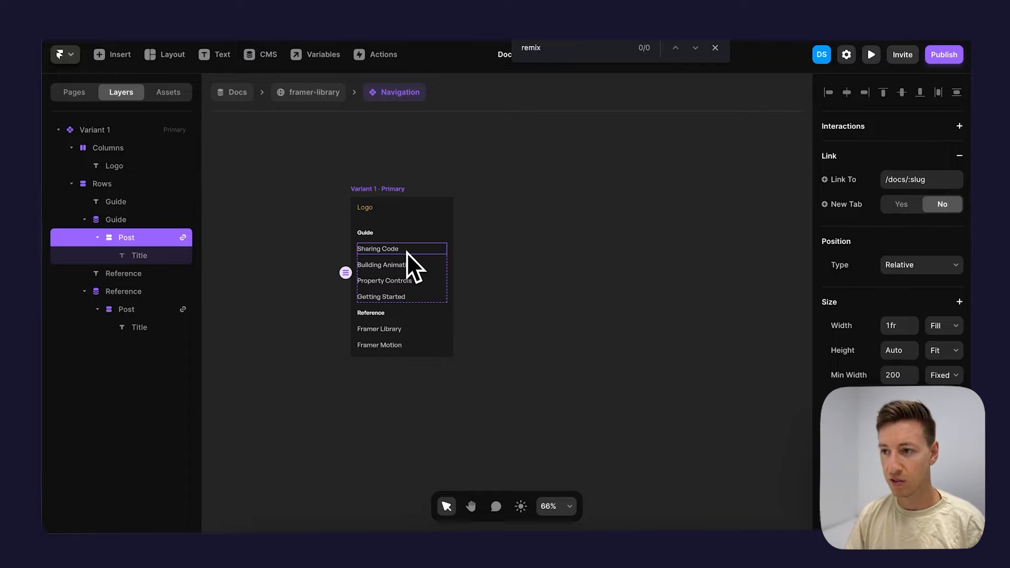
left_click(850, 384)
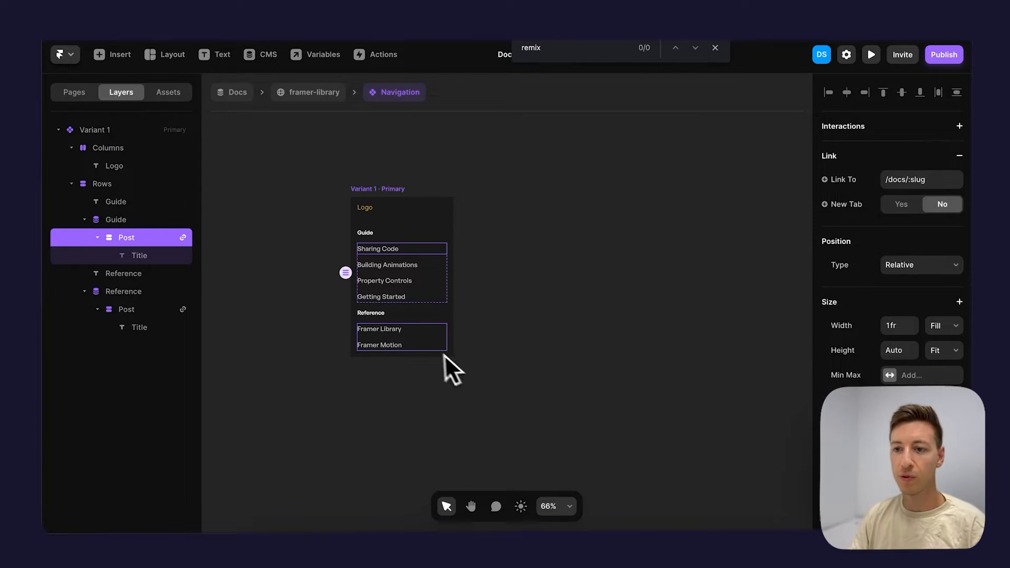
left_click(430, 335, "super")
key("Escape")
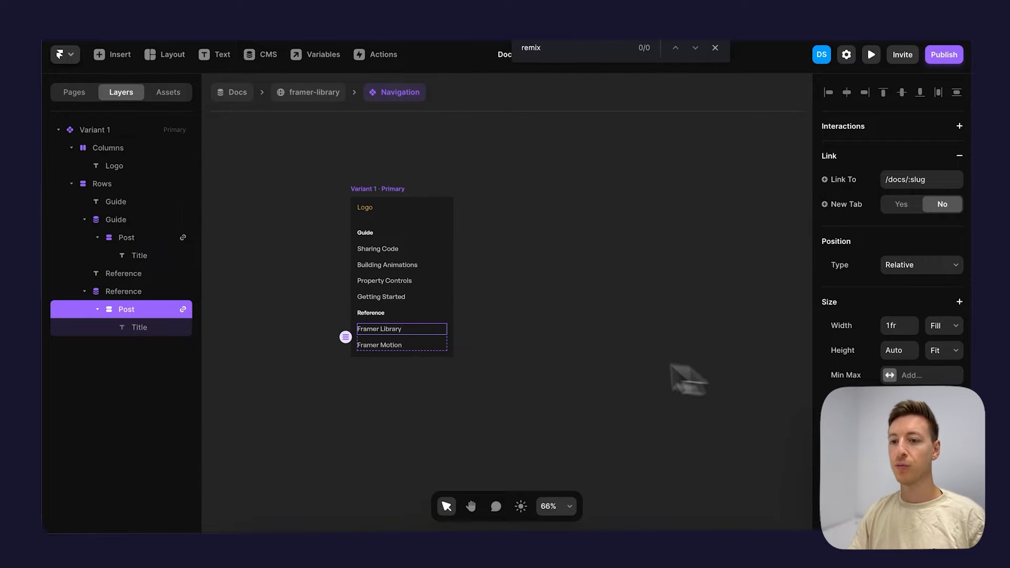
Set the primary variant's width to a fixed 250.
left_click(390, 191)
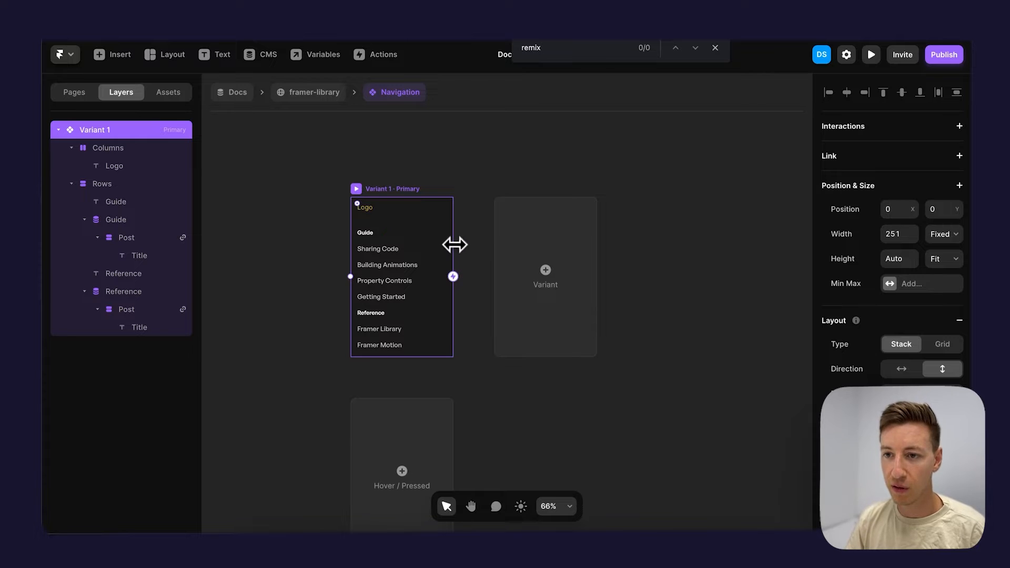
mouse_move(452, 243)
left_mouse_down()
mouse_move(397, 243)
mouse_move(467, 238)
mouse_move(379, 256)
mouse_move(453, 243)
left_mouse_up()
left_click(901, 233)
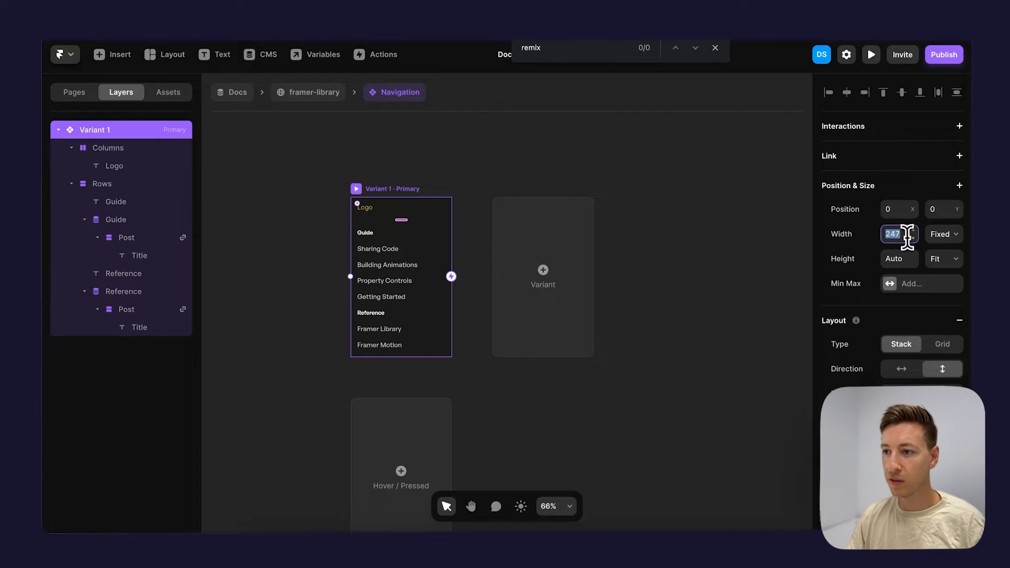
type("250")
key("Return")
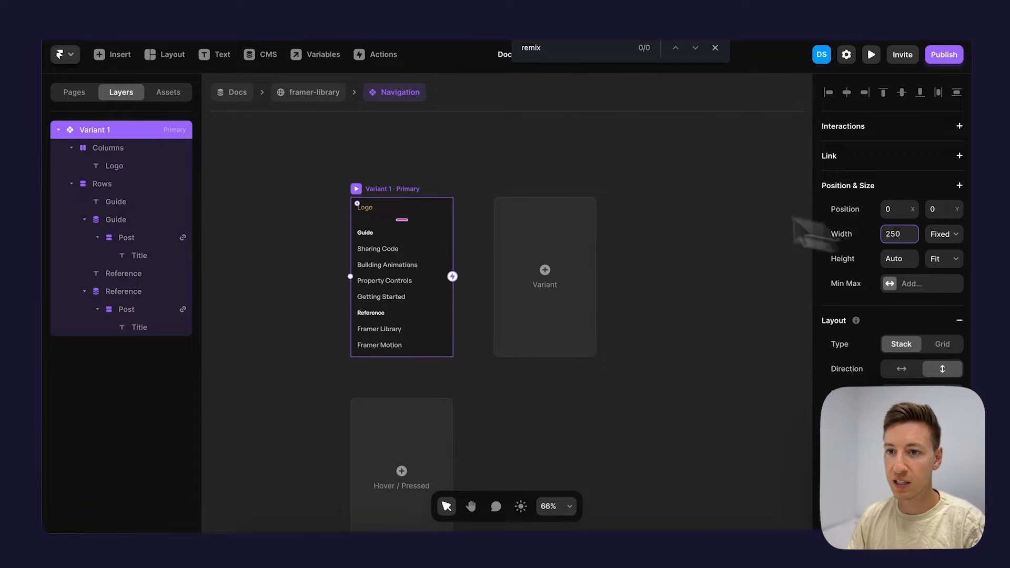
Rename the primary variant as Desktop.
double_click(398, 191)
type("D")
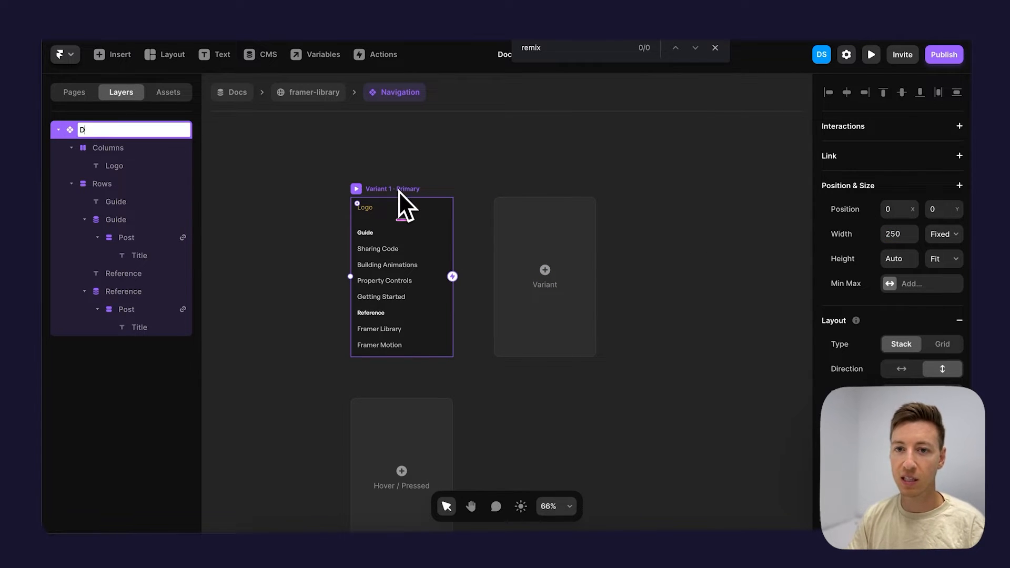
type("esktop")
key("Return")
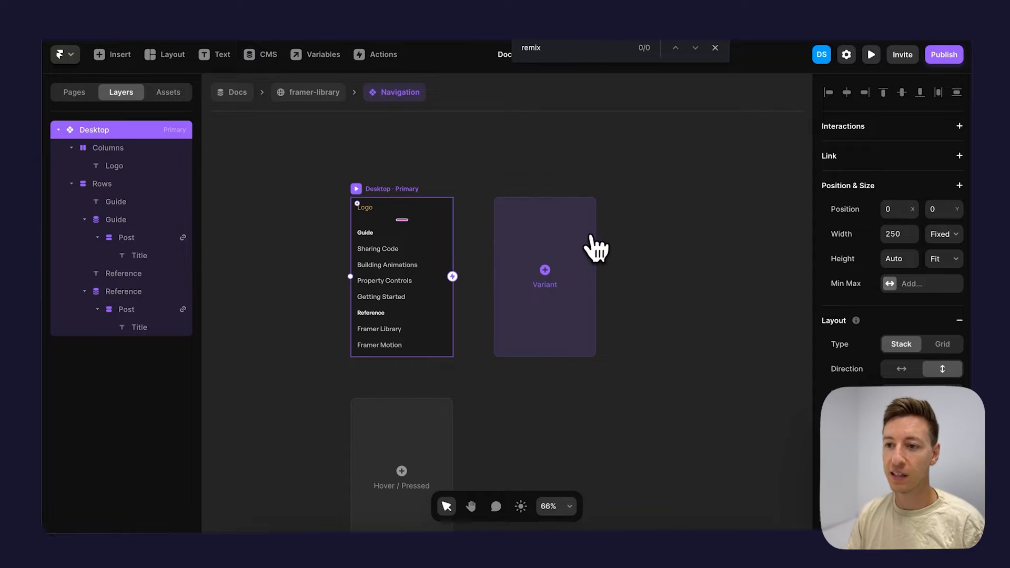
Add a second variant to the Navigation component and name it Mobile.
left_click(561, 258)
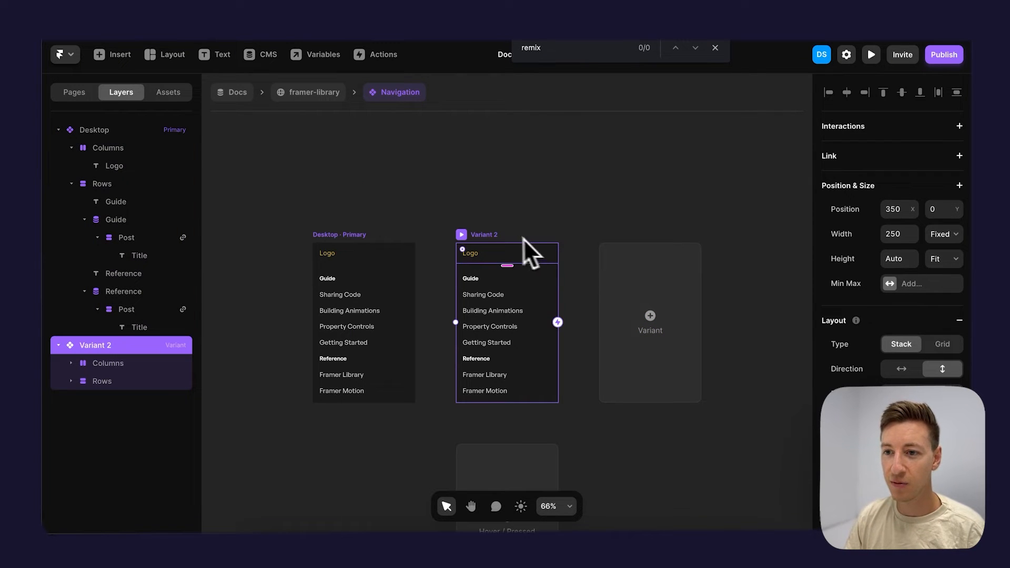
double_click(491, 235)
type("Mobil")
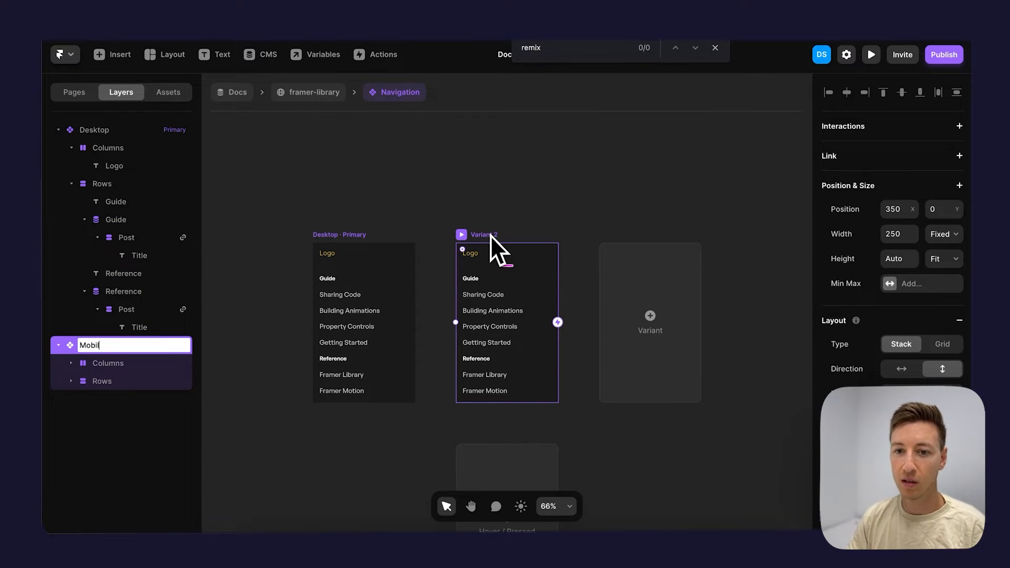
type("e")
key("Return")
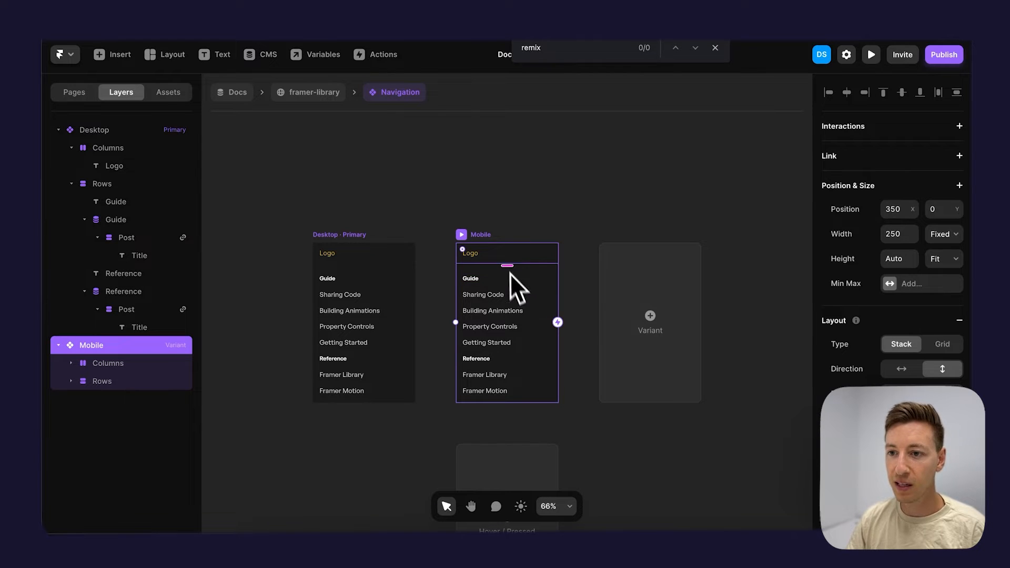
Rename the Mobile variant as "Mobile - Collapsed" and delete its Rows stack so only the logo bar remains.
double_click(489, 237)
key("Right")
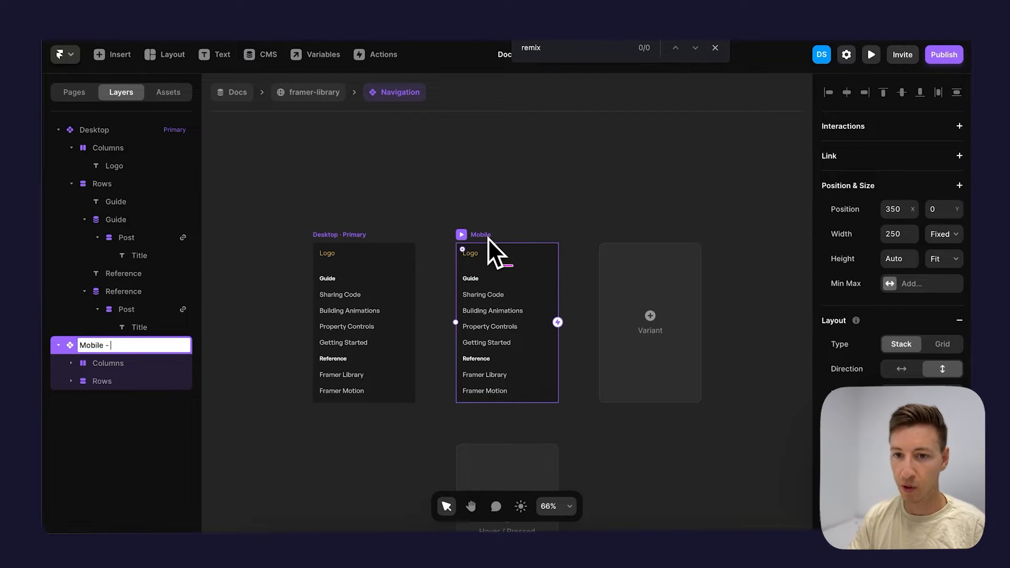
type("- Collapsed")
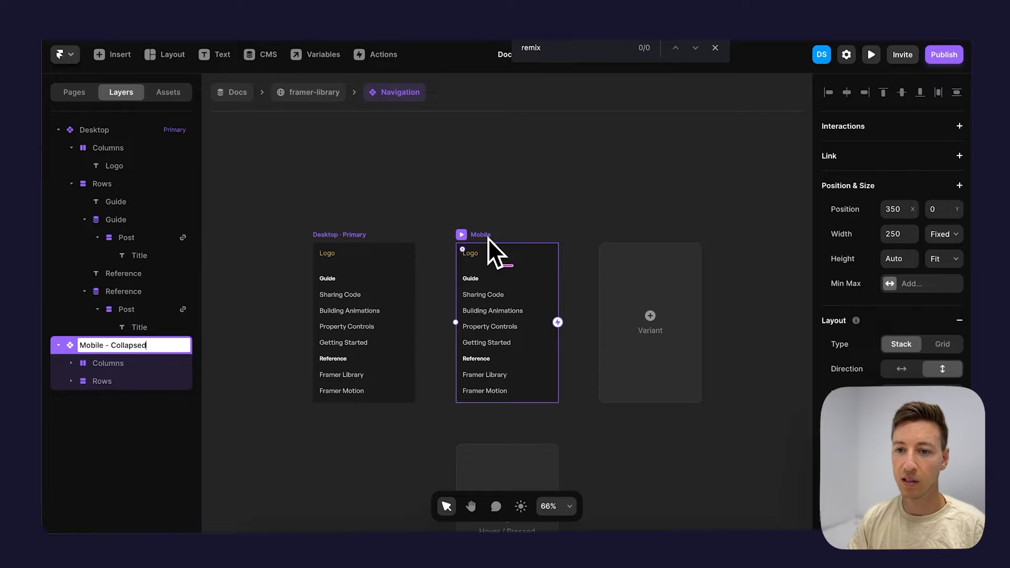
key("Return")
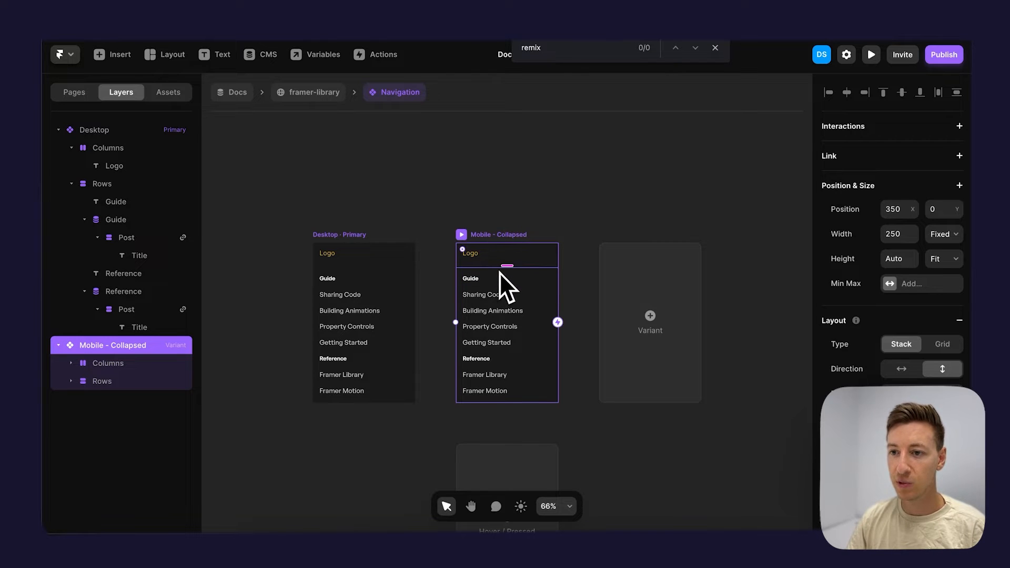
left_click(499, 272)
key("Delete")
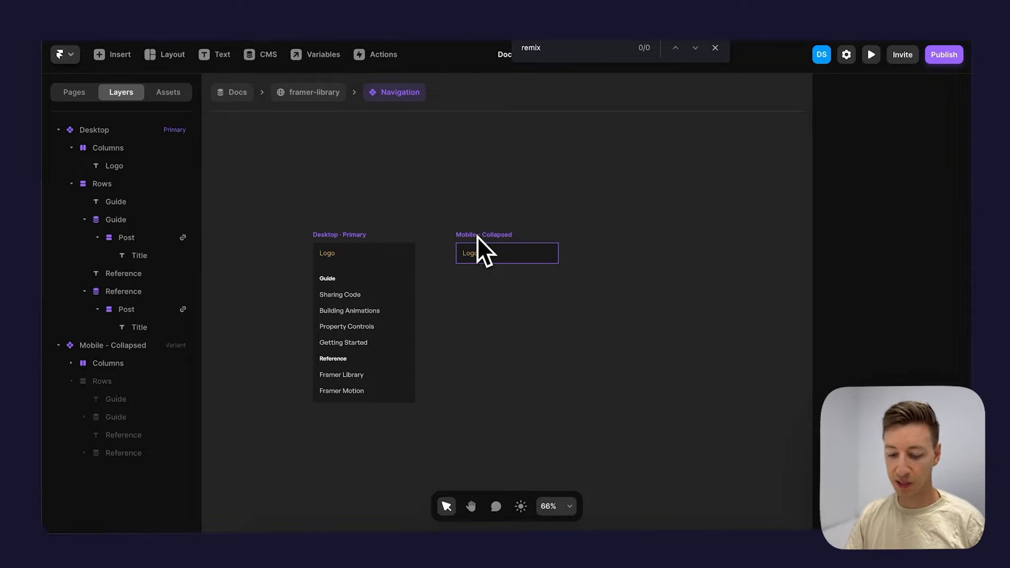
Duplicate the collapsed variant directly below it as "Mobile - Expanded" and make the copy's Rows stack visible again.
left_click_drag(477, 236, 477, 273)
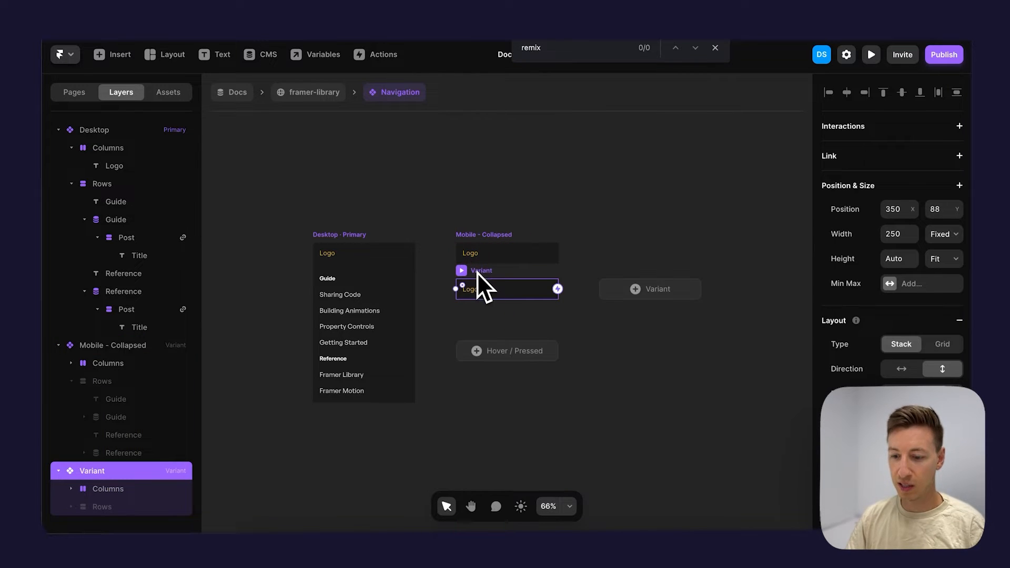
double_click(478, 273)
type("Mobile ")
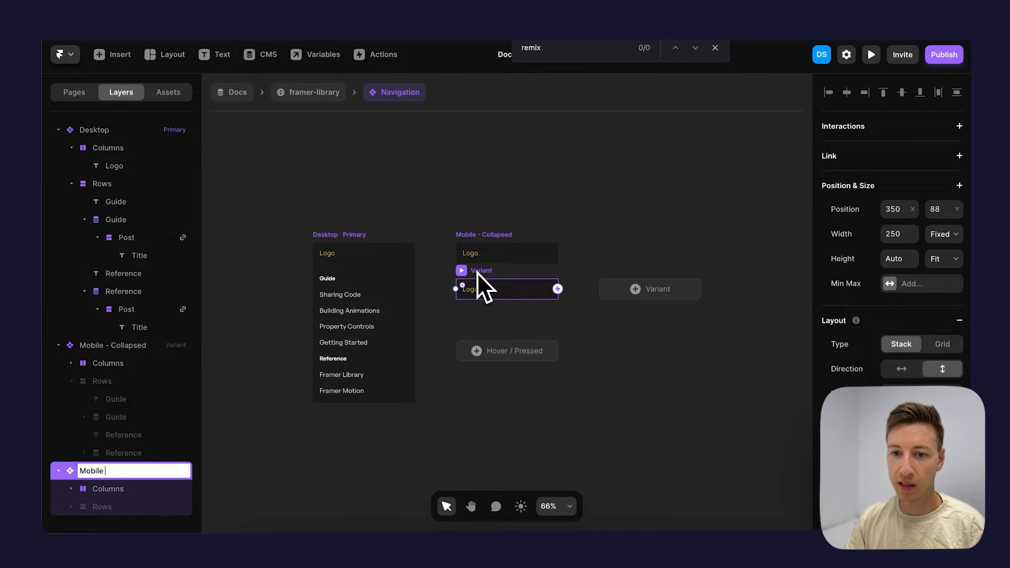
type("Expanded")
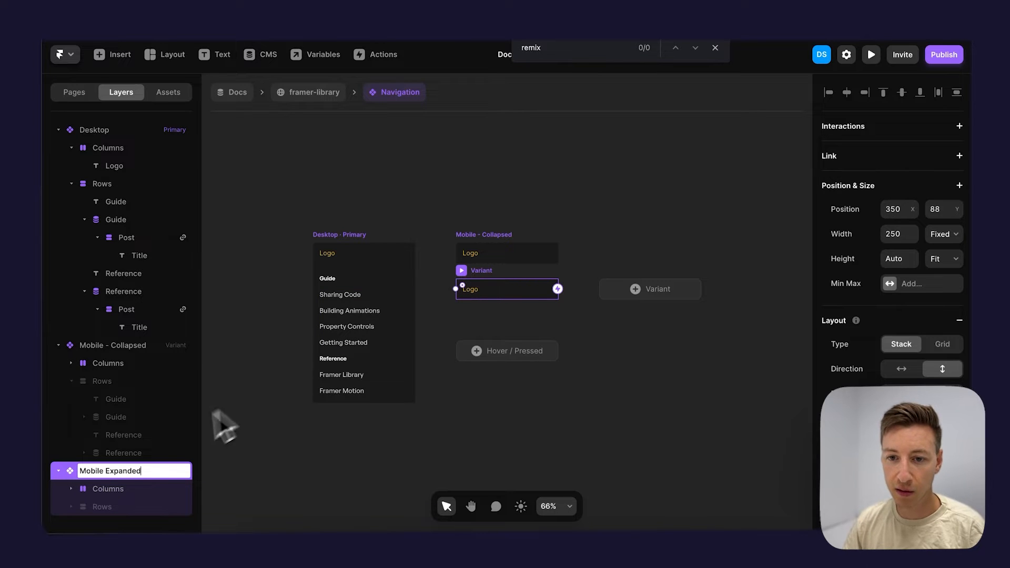
left_click(108, 471)
type("-")
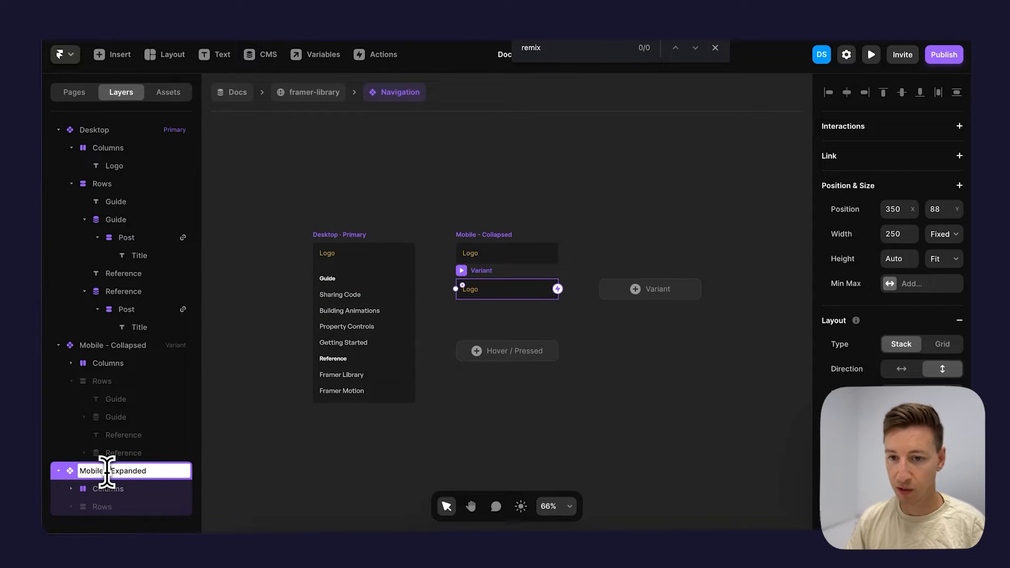
key("Return")
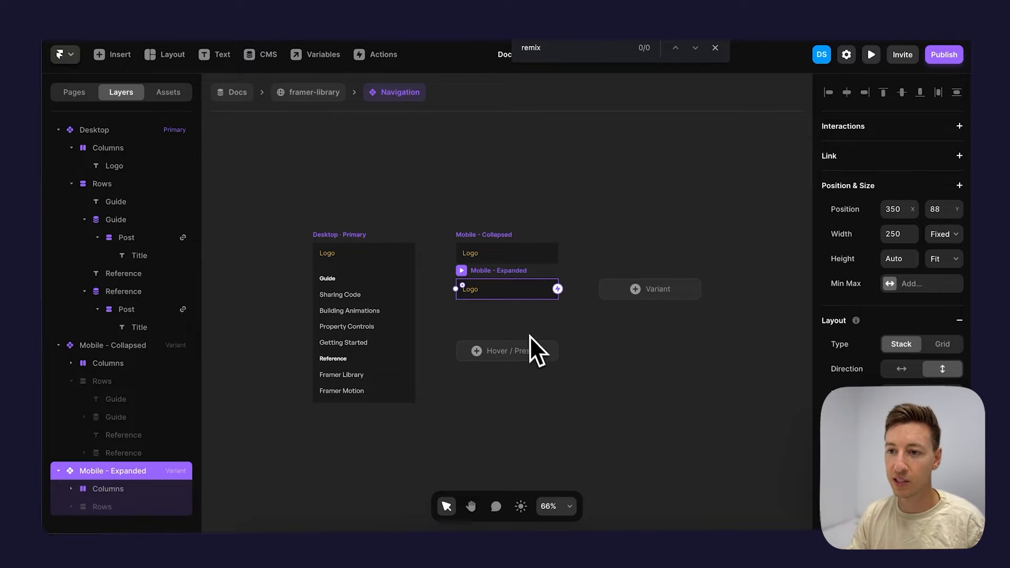
scroll(507, 281, "up", 1)
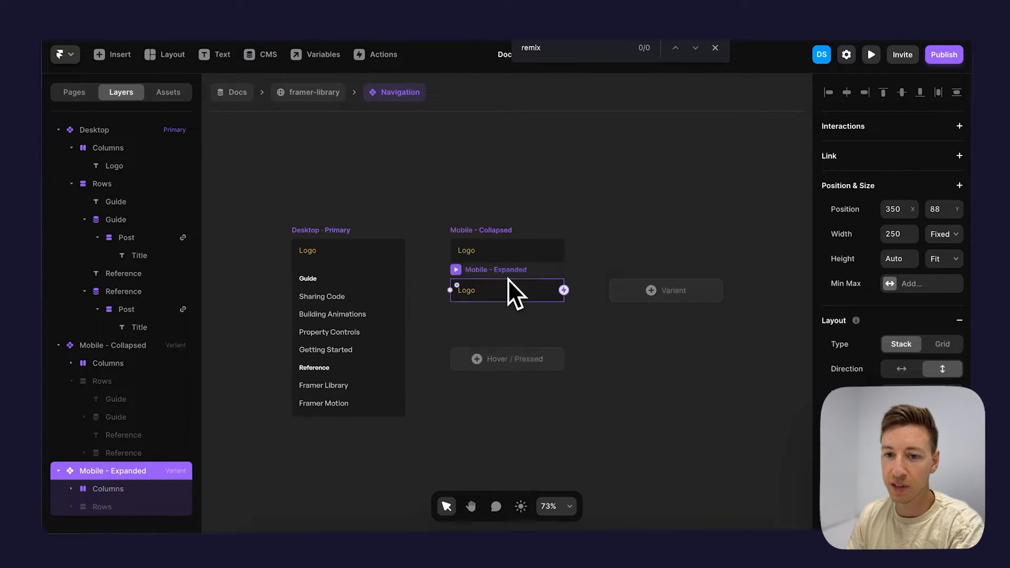
left_click(141, 509)
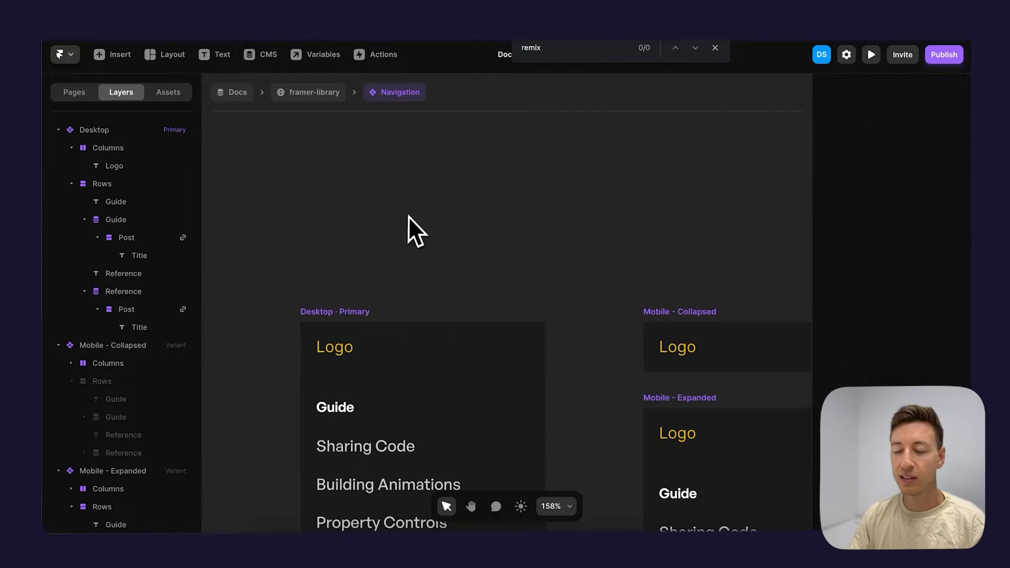
Draw a 32 × 32 px frame on the empty canvas above the Desktop variant.
key("f")
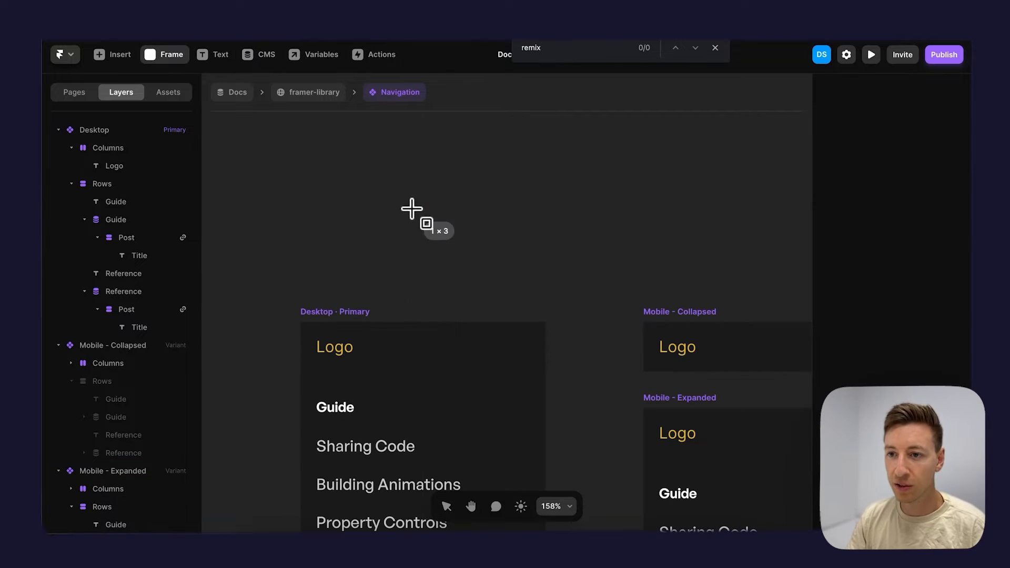
left_click_drag(410, 206, 441, 237)
scroll(418, 212, "up", 5)
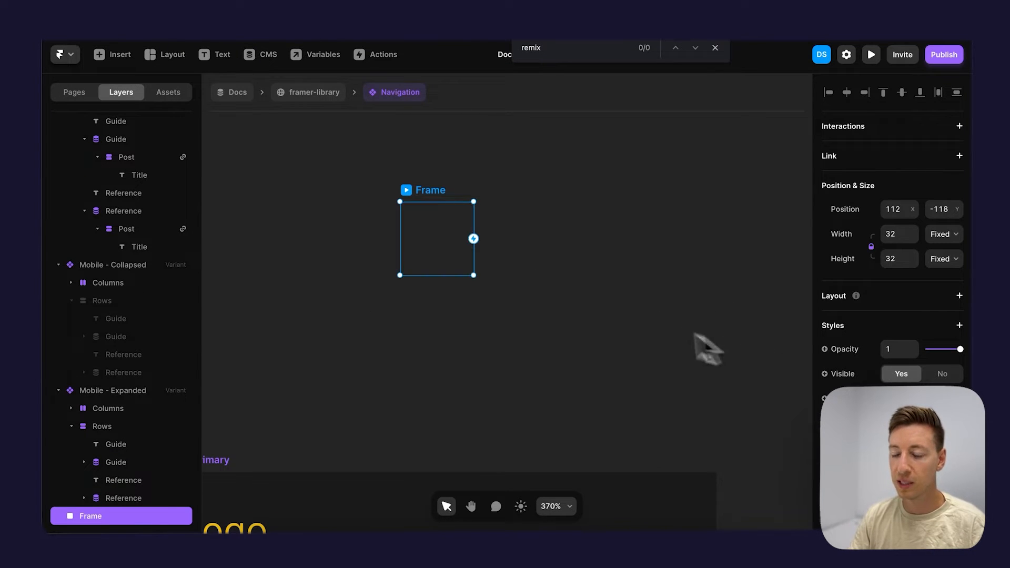
left_click(563, 292)
Draw a thin 30 × 3 px bar beside the square frame and duplicate it 10 px lower.
scroll(543, 270, "up", 2)
key("f")
mouse_move(519, 218)
left_mouse_down()
mouse_move(615, 226)
mouse_move(605, 227)
left_mouse_up()
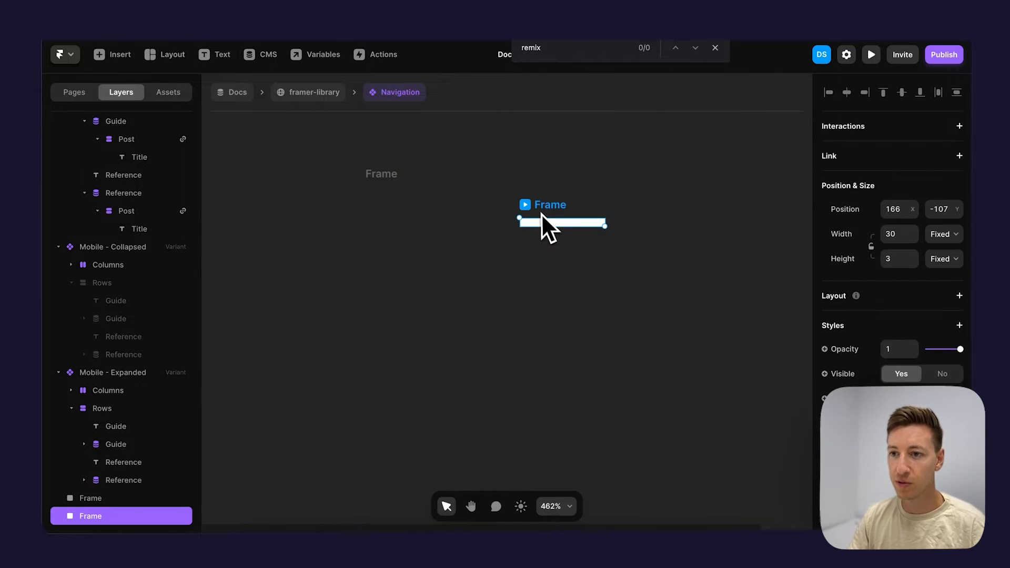
left_click_drag(539, 207, 538, 233)
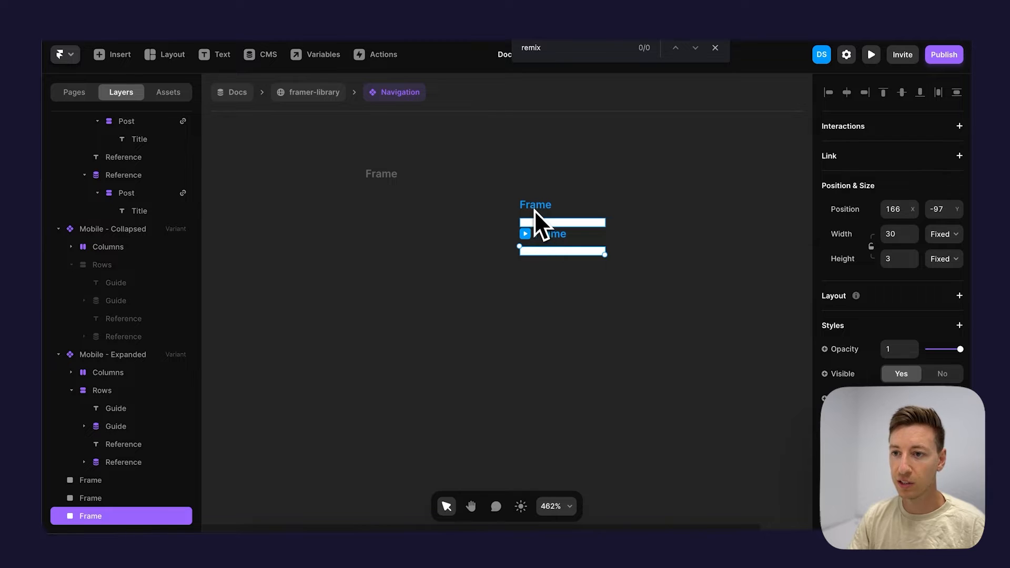
Rename the upper bar as "Top" and the lower bar as "Botoom".
left_click(534, 208)
double_click(534, 208)
type("Top")
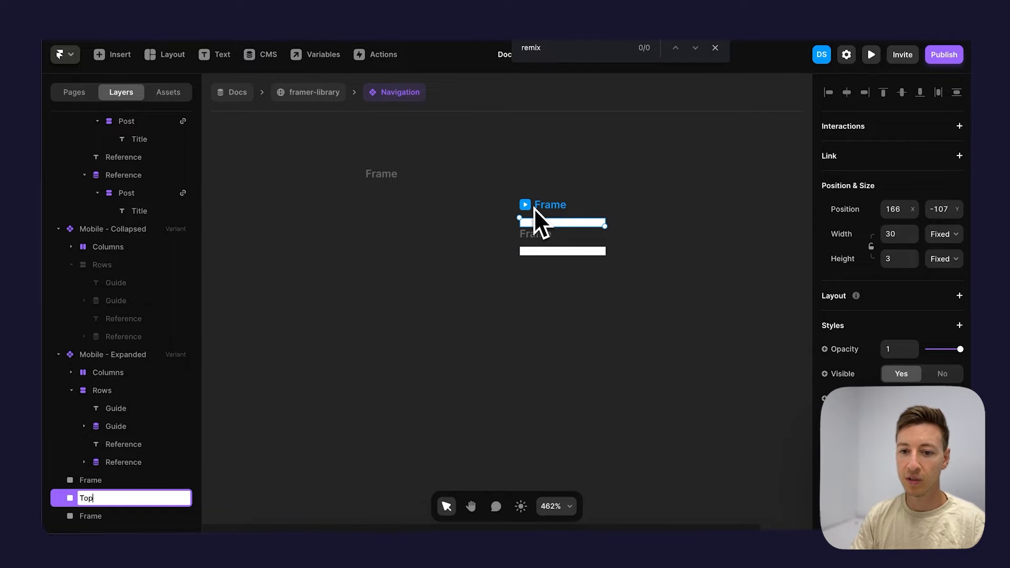
key("Return")
double_click(543, 231)
type("B")
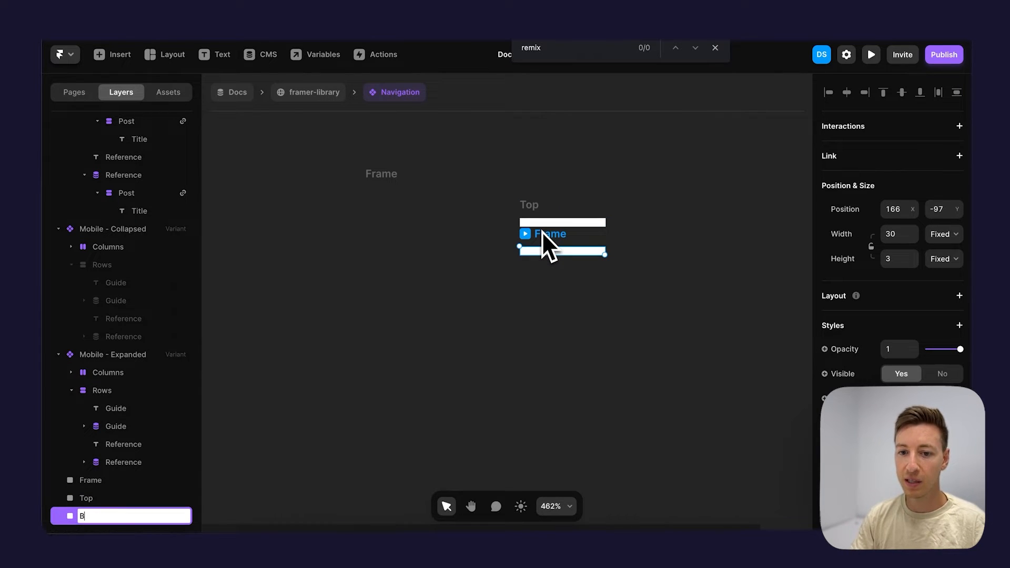
type("otoom")
key("Return")
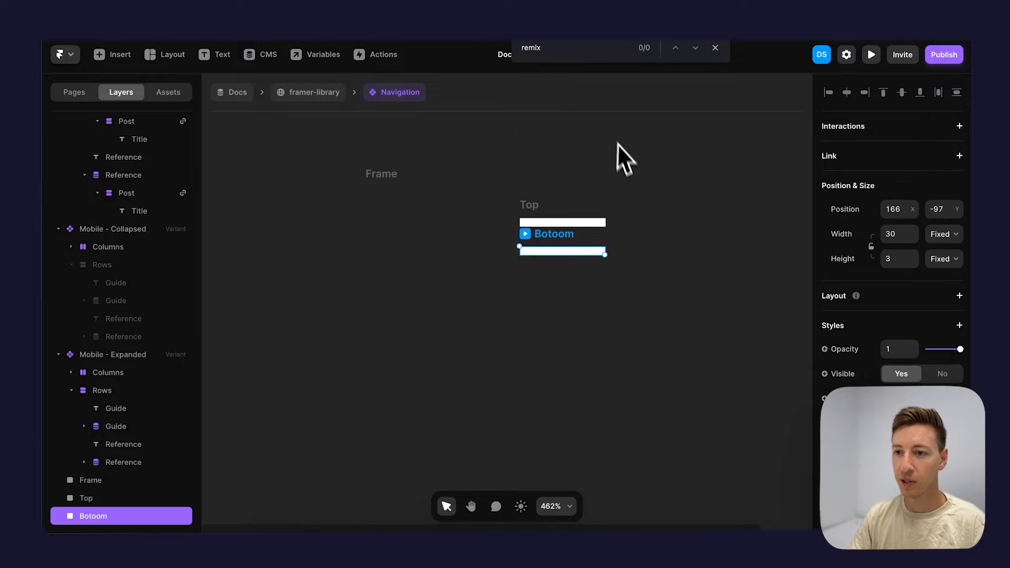
Move both bars into the square frame, centred horizontally, and shift them up so the upper bar sits 10 px from the frame's top.
left_click(534, 208, "shift")
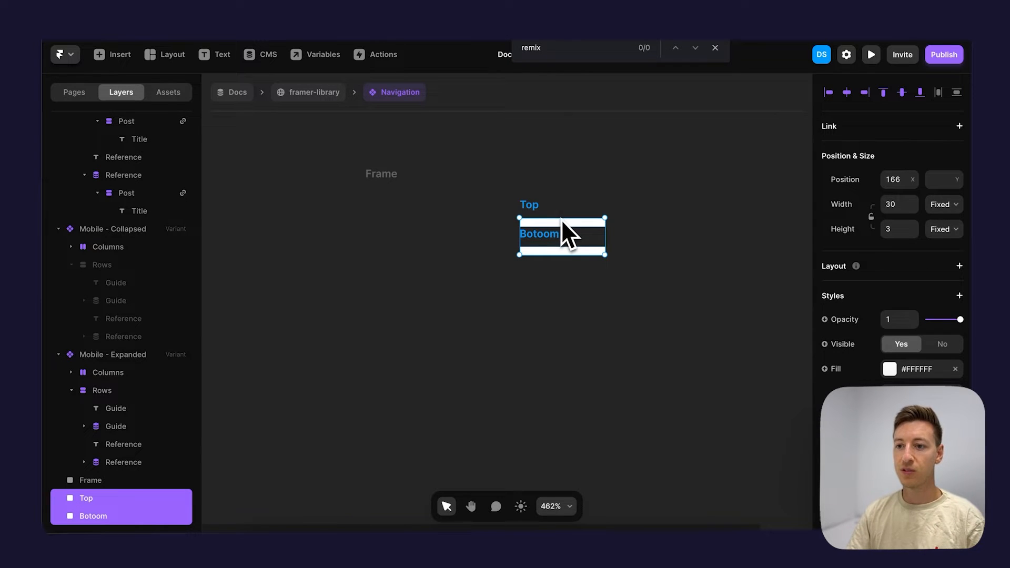
left_click_drag(563, 223, 411, 225)
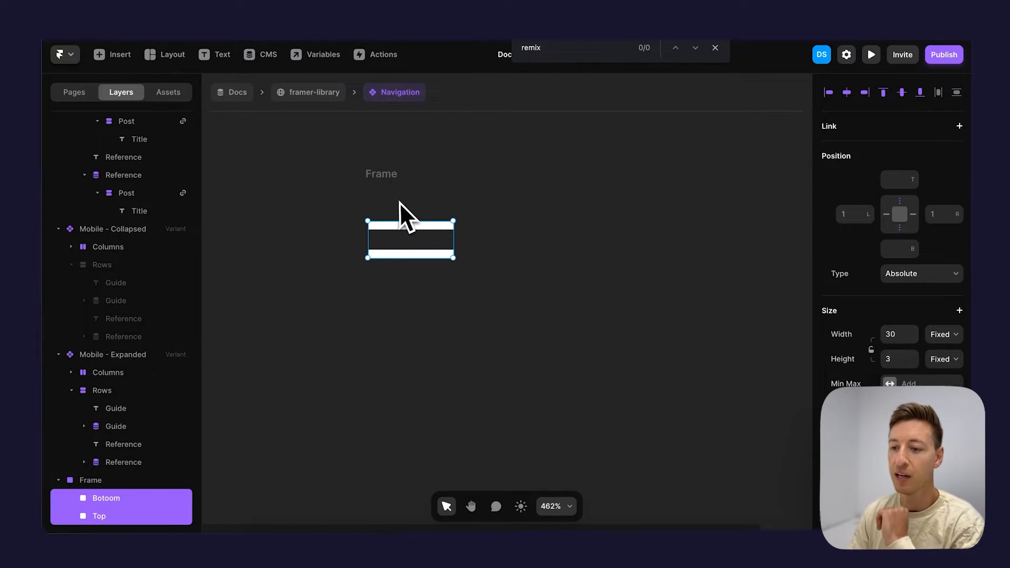
left_click(383, 186)
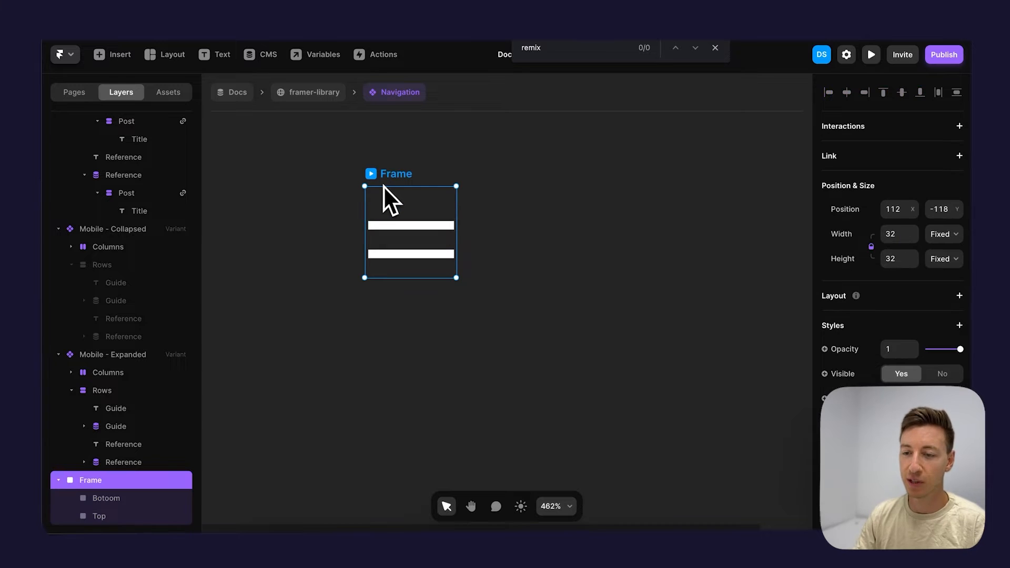
left_click(407, 223)
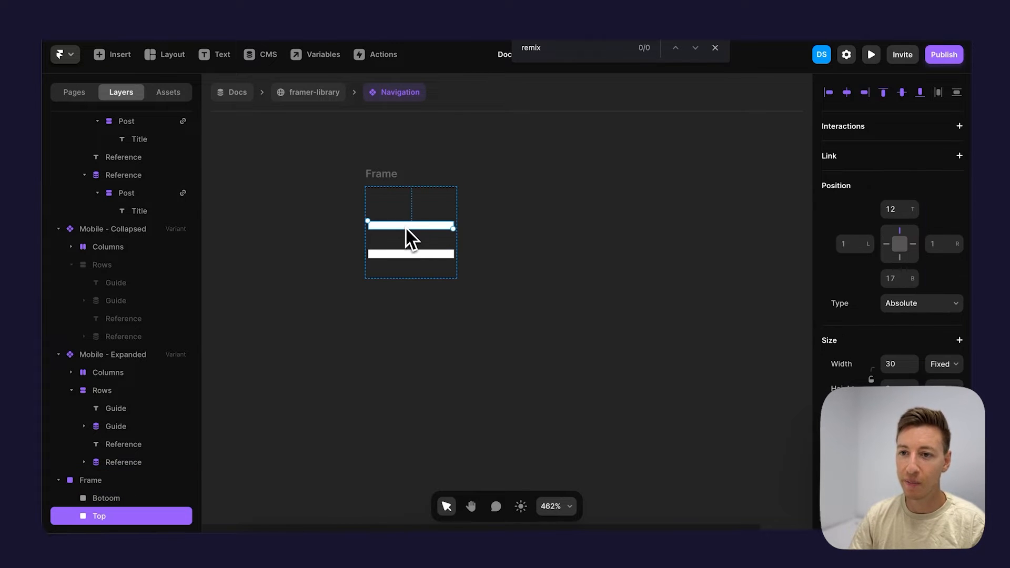
left_click_drag(405, 226, 405, 222)
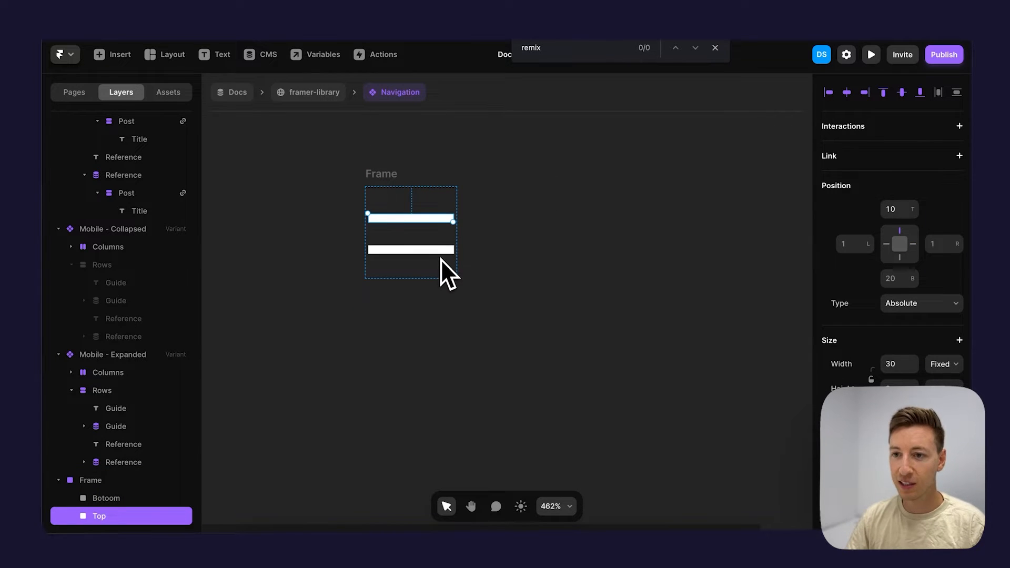
left_click_drag(441, 256, 440, 252)
Round the corners of both bars in the frame.
left_click(427, 220, "shift")
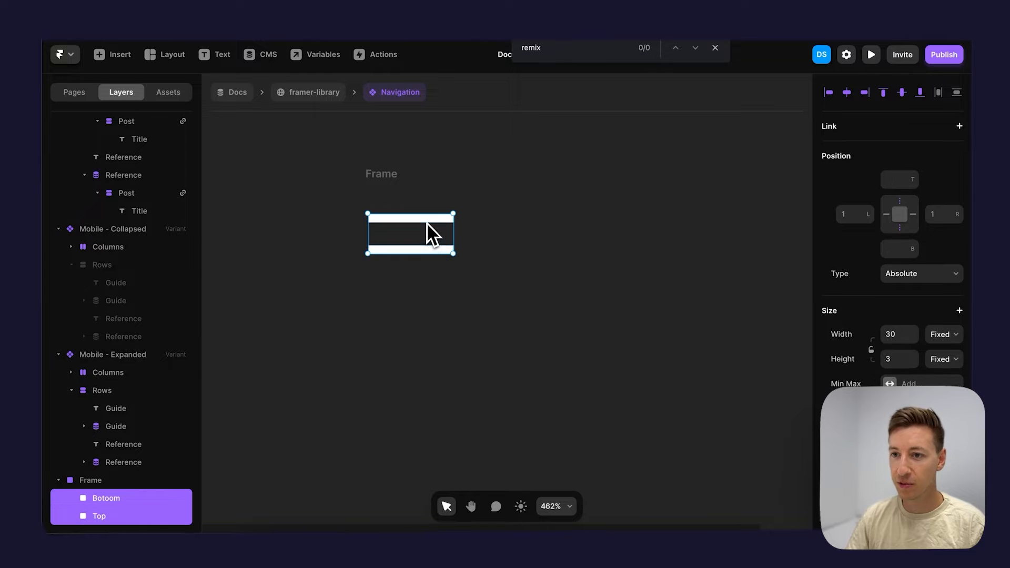
scroll(903, 371, "down", 2)
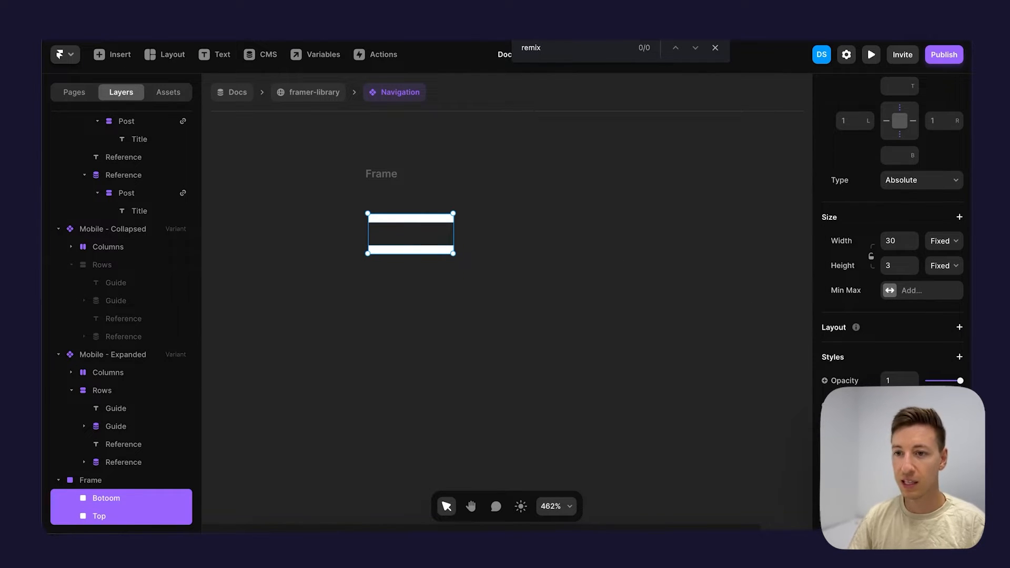
left_click(511, 283)
Reposition the frame slightly on the canvas and turn it into a new component named "Hamburger Menu".
scroll(517, 285, "down", 3)
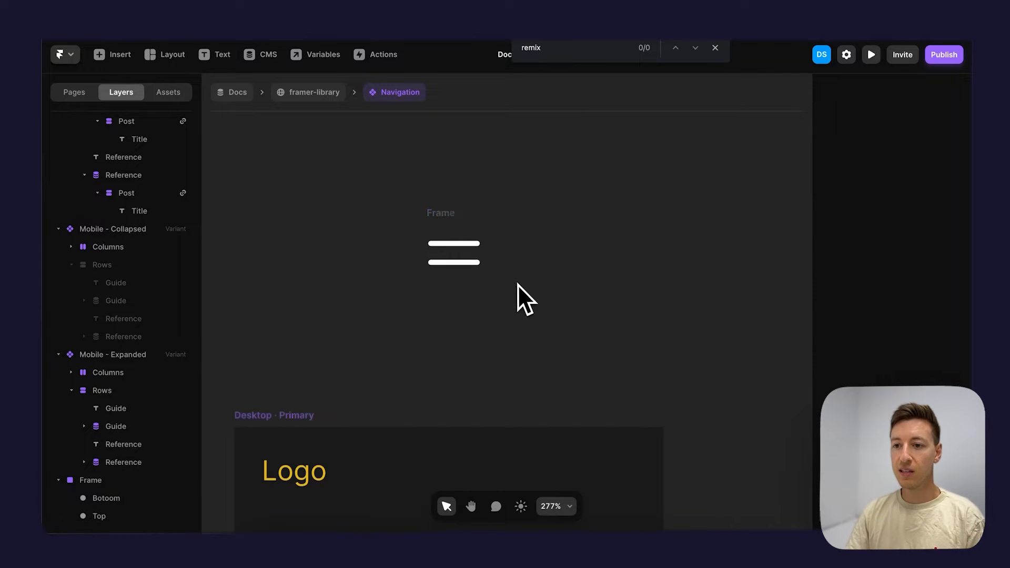
left_click_drag(433, 219, 503, 237)
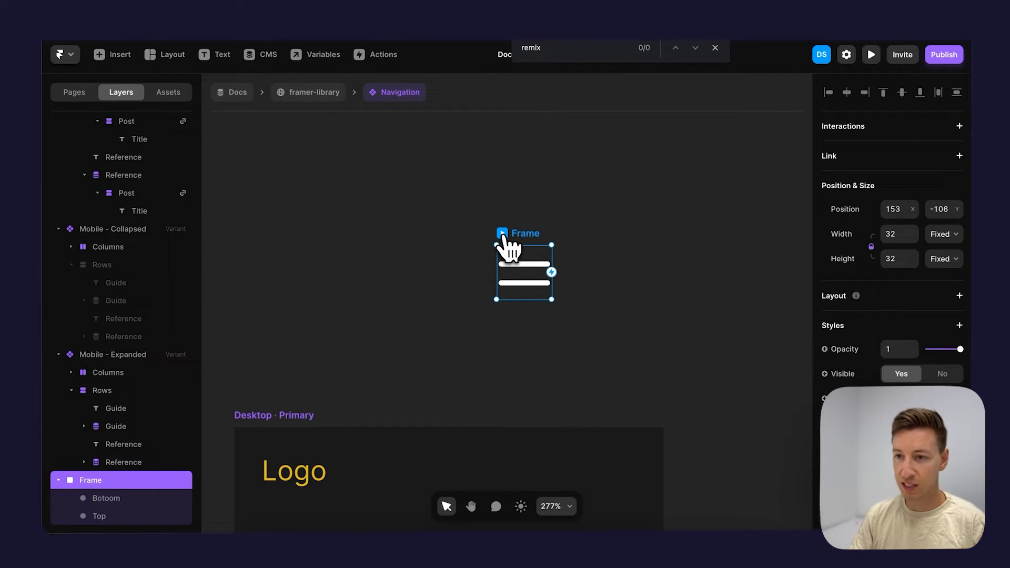
key("super+k")
type("Ham")
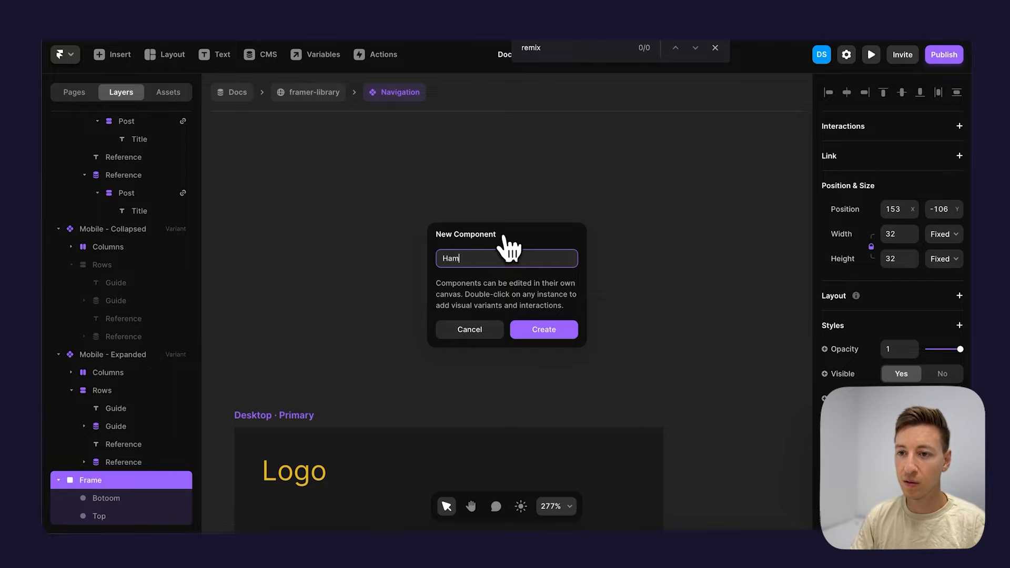
type("burger Menu")
key("Return")
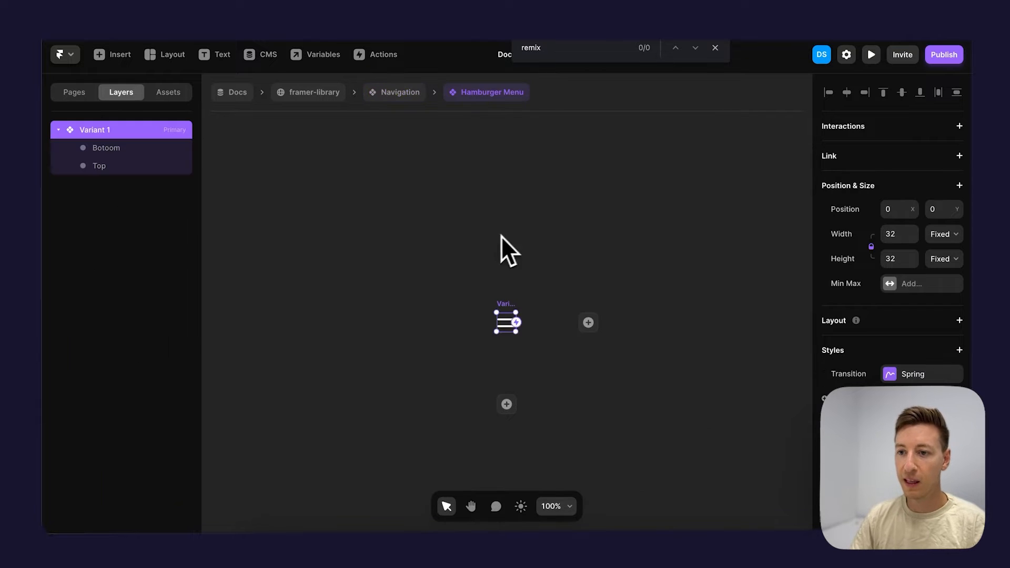
Add a second variant to the Hamburger Menu component and name the two variants "Closed" and "Open".
left_click(605, 319)
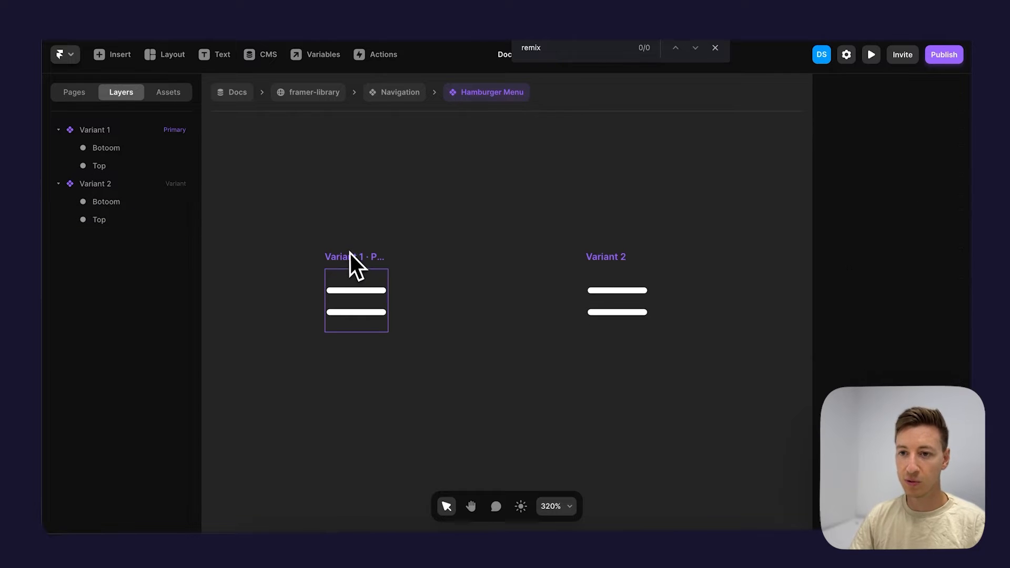
double_click(347, 256)
type("Closed")
key("Return")
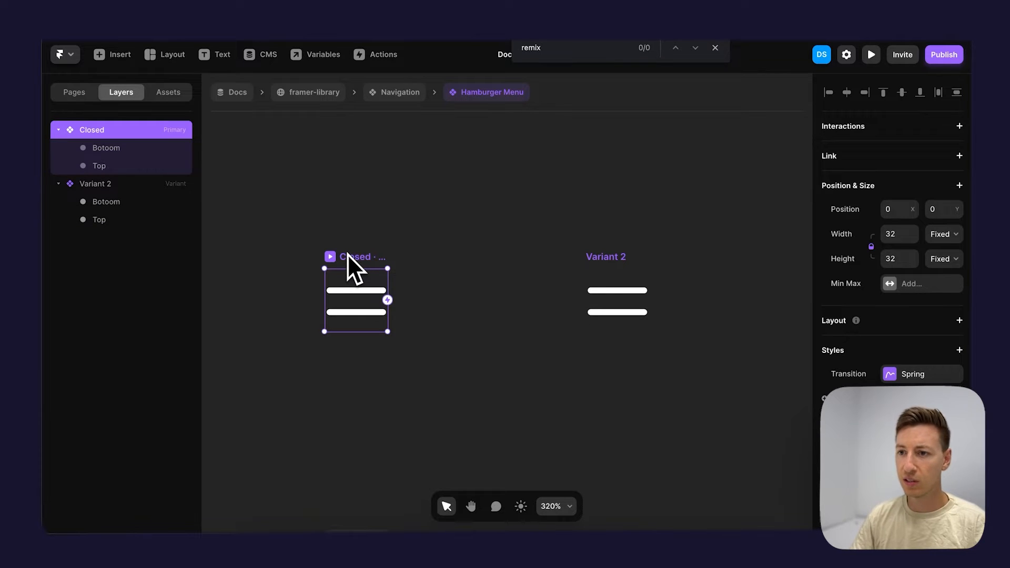
double_click(593, 258)
type("Open")
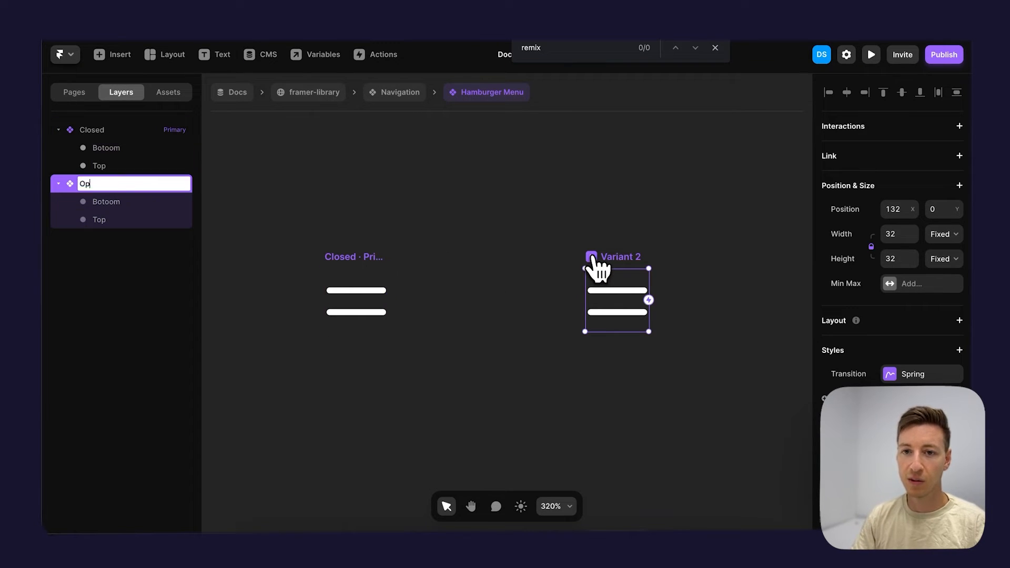
key("Return")
Rotate the two bars of the Open variant diagonally in opposite directions and centre both vertically to form an X.
left_click(613, 290)
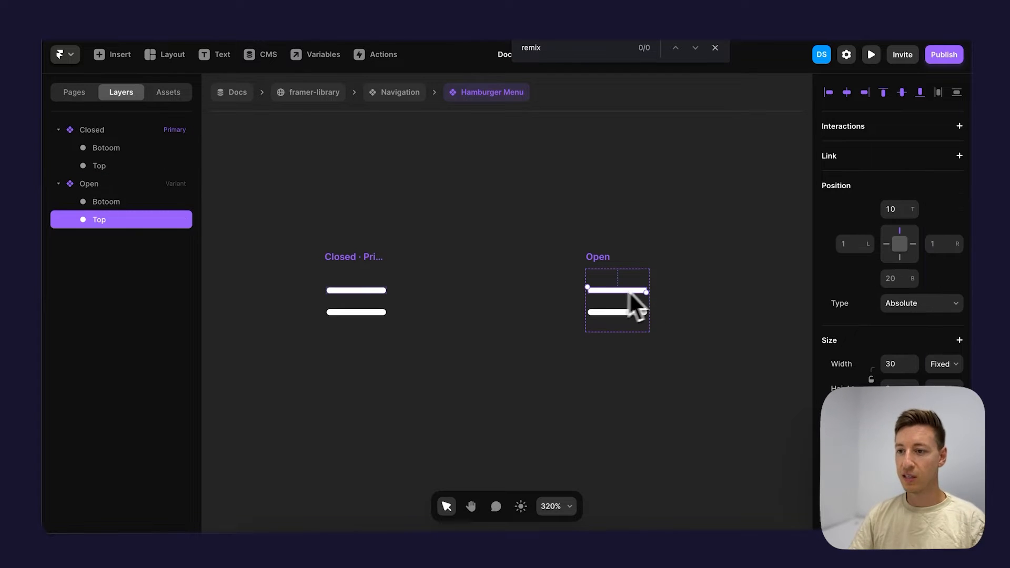
scroll(656, 298, "up", 5)
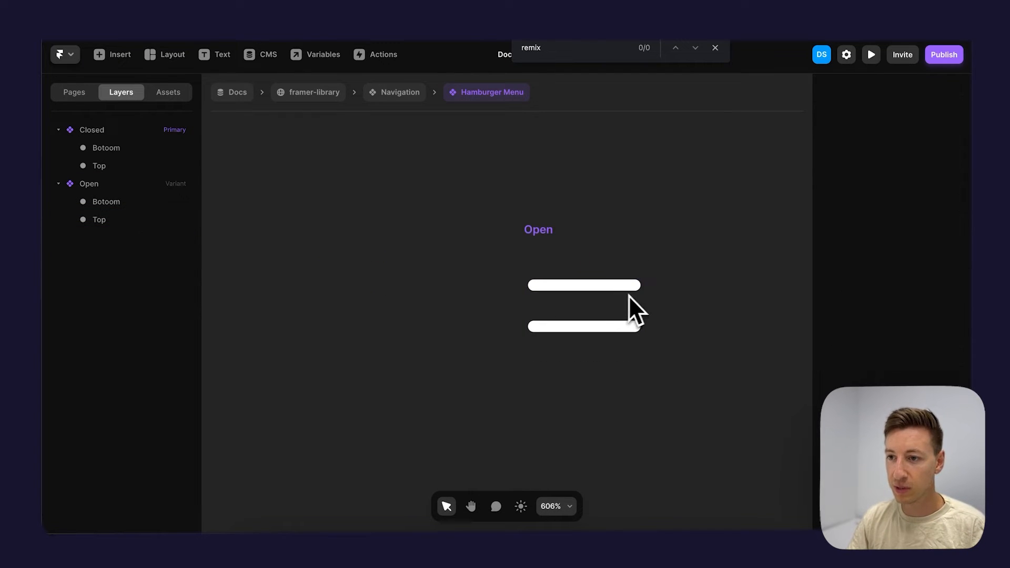
mouse_move(642, 289)
left_mouse_down()
mouse_move(622, 320)
mouse_move(602, 330)
mouse_move(647, 333)
mouse_move(638, 272)
left_mouse_up()
left_click(592, 328)
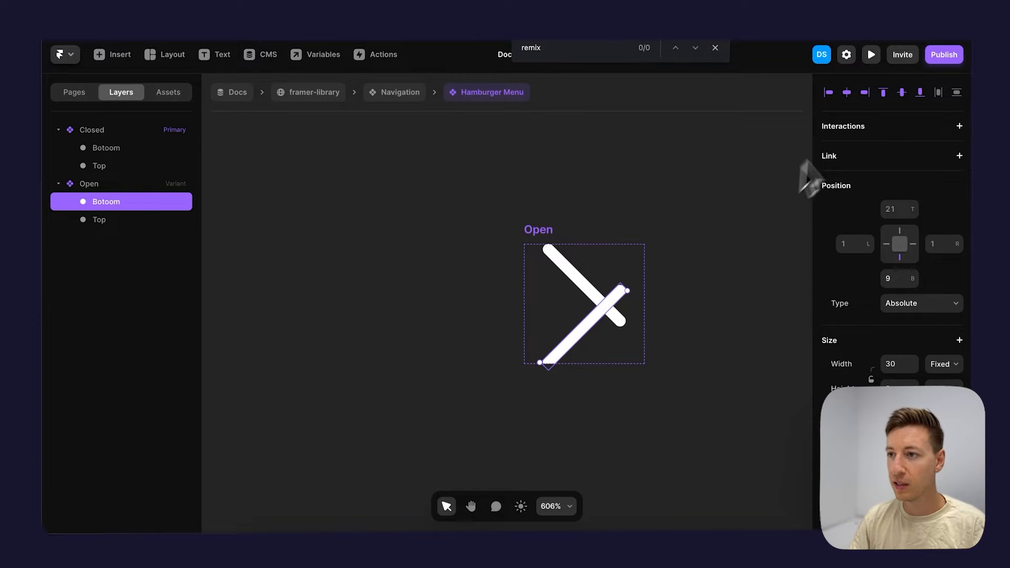
left_click(901, 92)
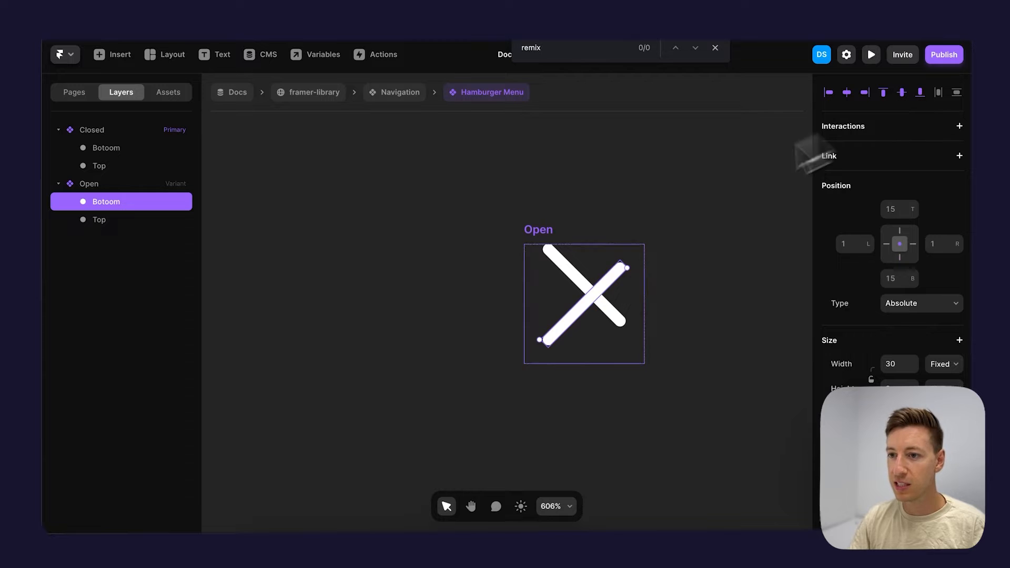
left_click(572, 262)
left_click(901, 94)
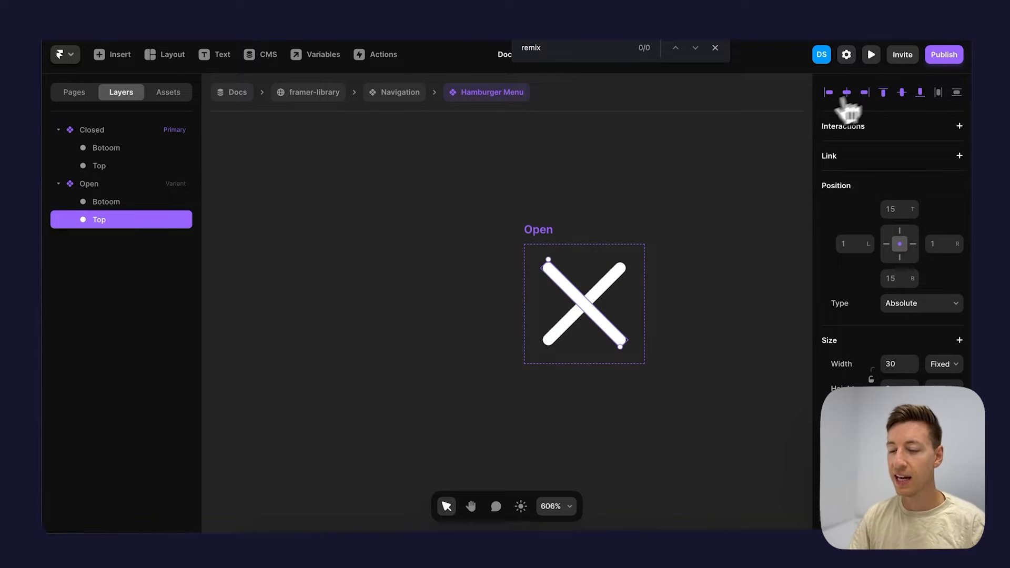
Return to the Navigation component and place the Hamburger Menu beside the Logo in the Desktop variant's Columns stack.
left_click(384, 236)
scroll(388, 238, "down", 5)
left_click(395, 94)
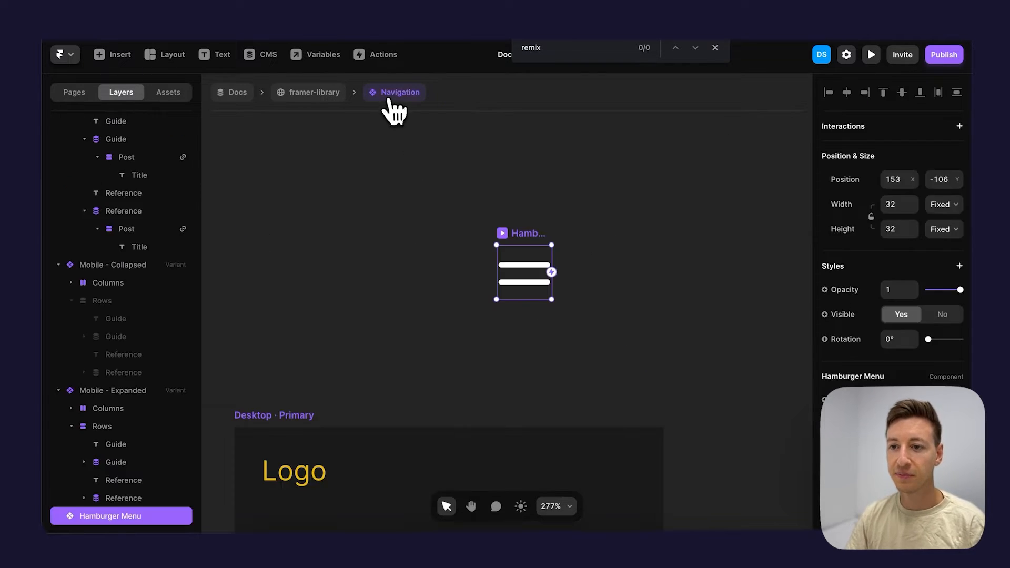
scroll(432, 292, "down", 3)
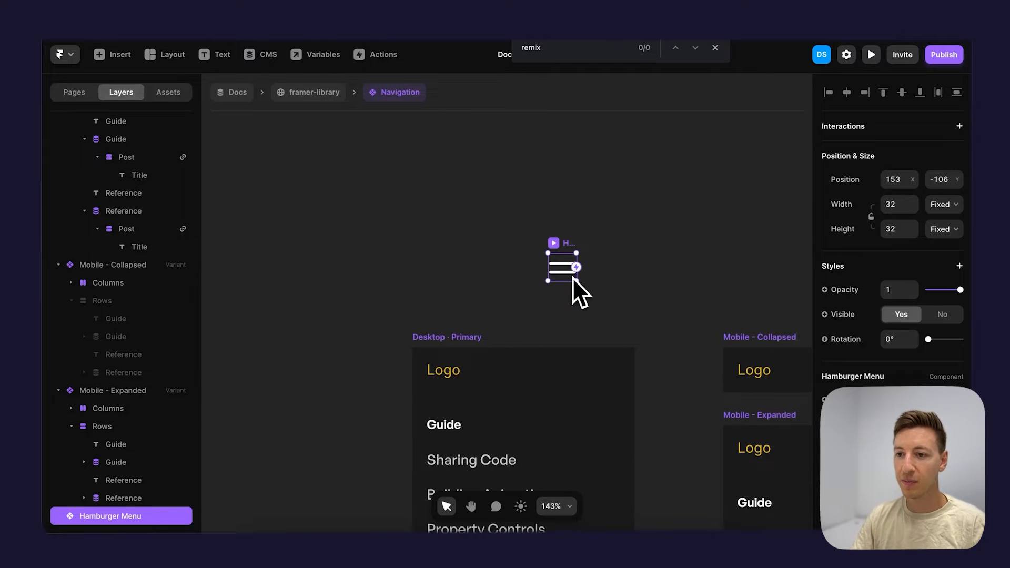
left_click_drag(563, 278, 475, 364)
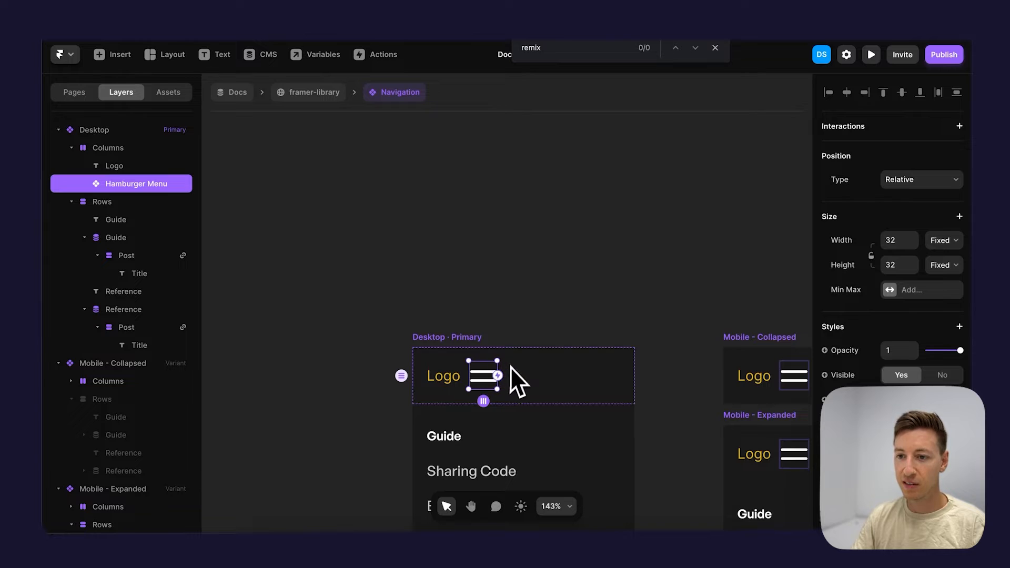
Set the width of the Desktop variant's Logo text to Fill.
scroll(478, 398, "up", 2)
left_click(445, 380)
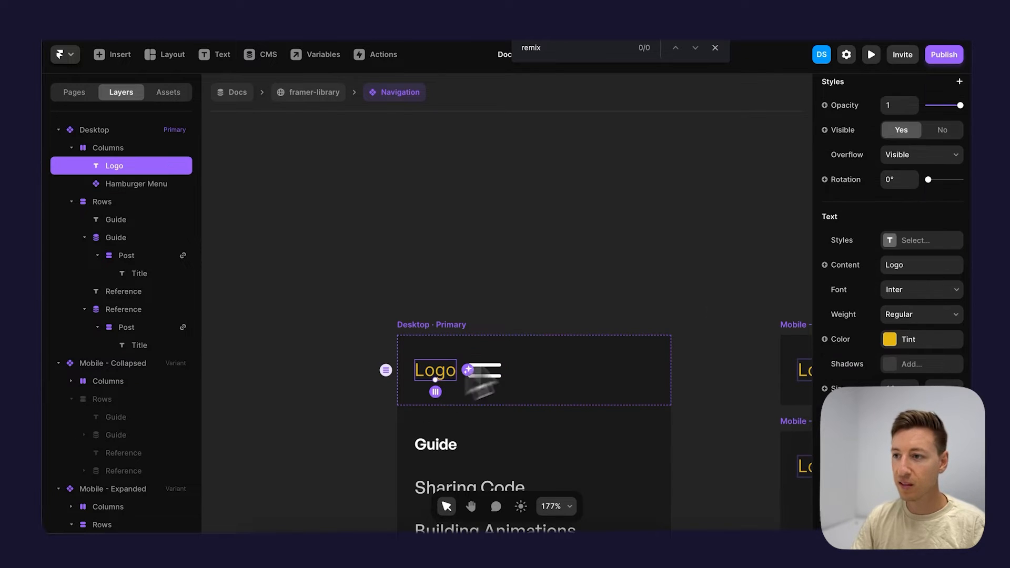
scroll(921, 215, "up", 5)
left_click(946, 209)
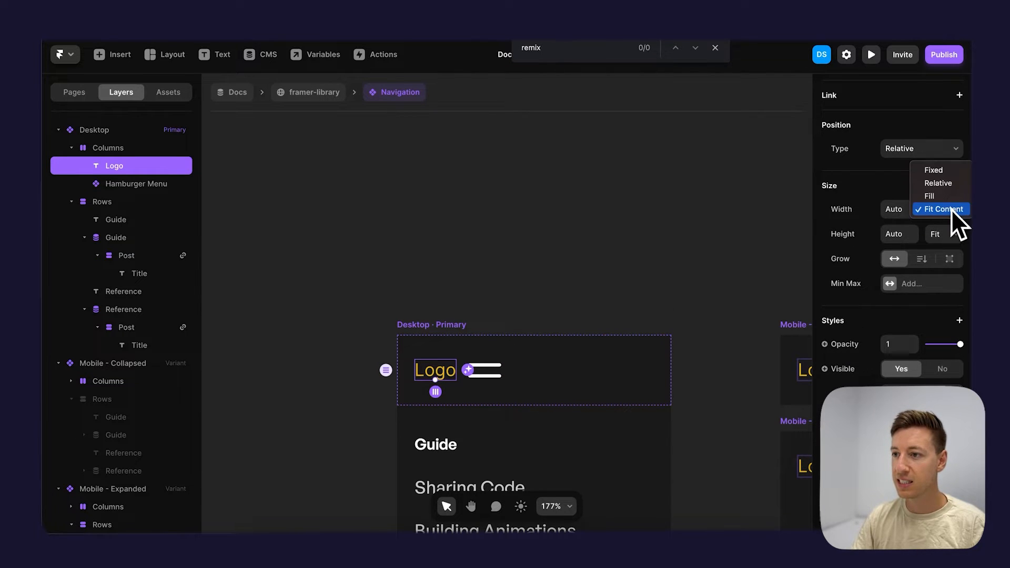
left_click(941, 196)
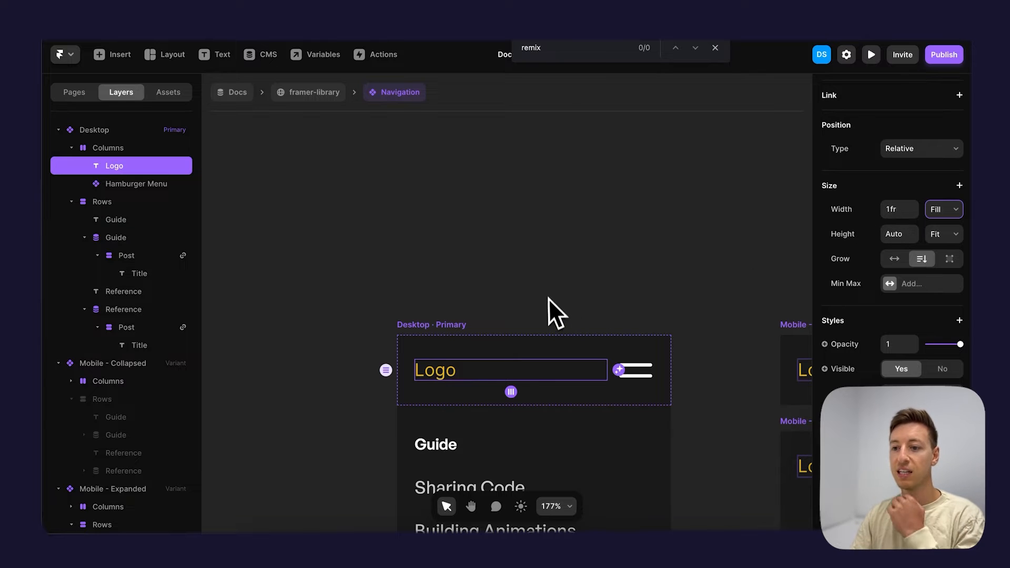
Hide the Hamburger Menu in the Desktop variant by setting its visibility to No.
scroll(547, 283, "down", 1)
scroll(541, 286, "right", 3)
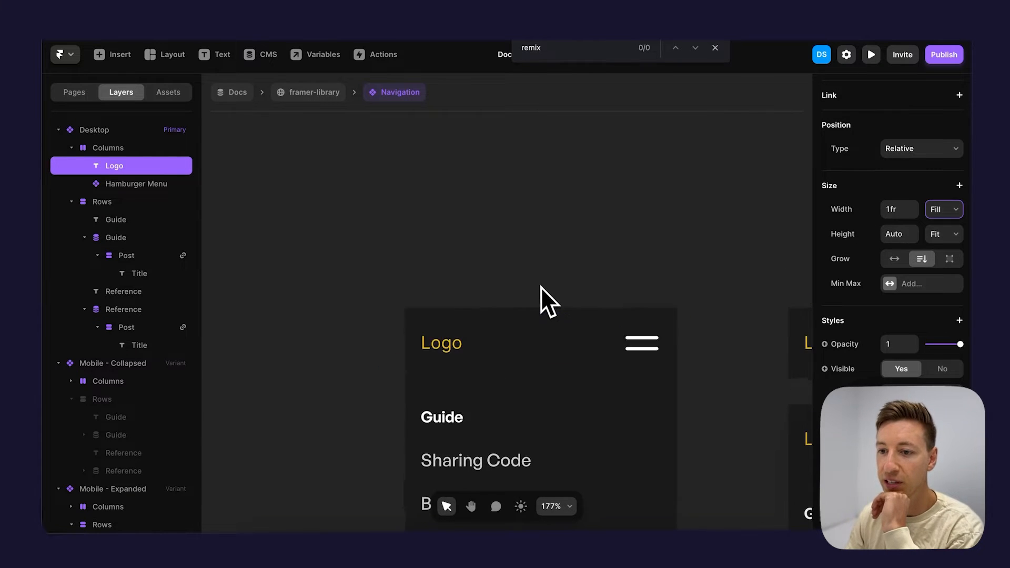
scroll(480, 327, "down", 5)
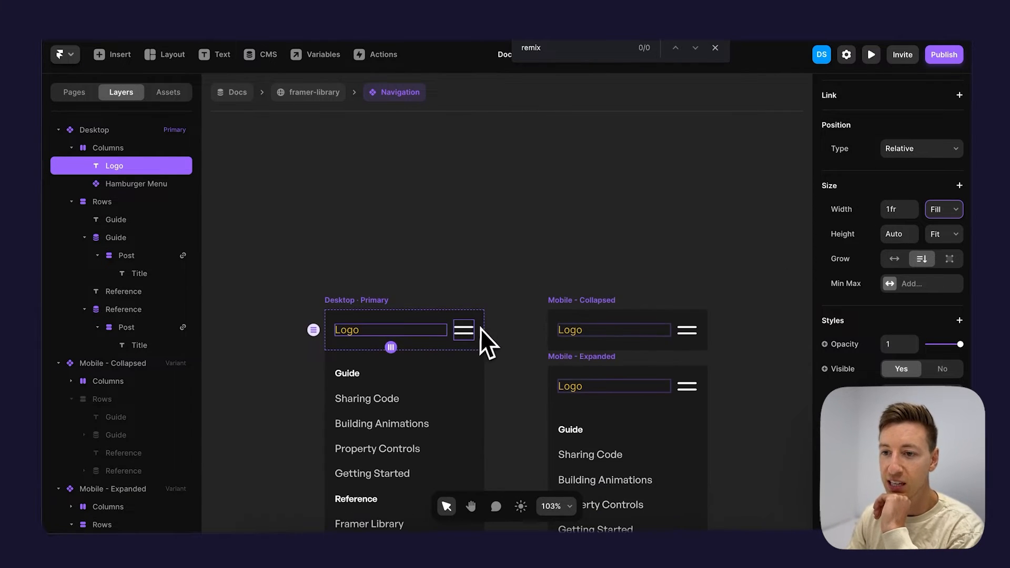
left_click(466, 336)
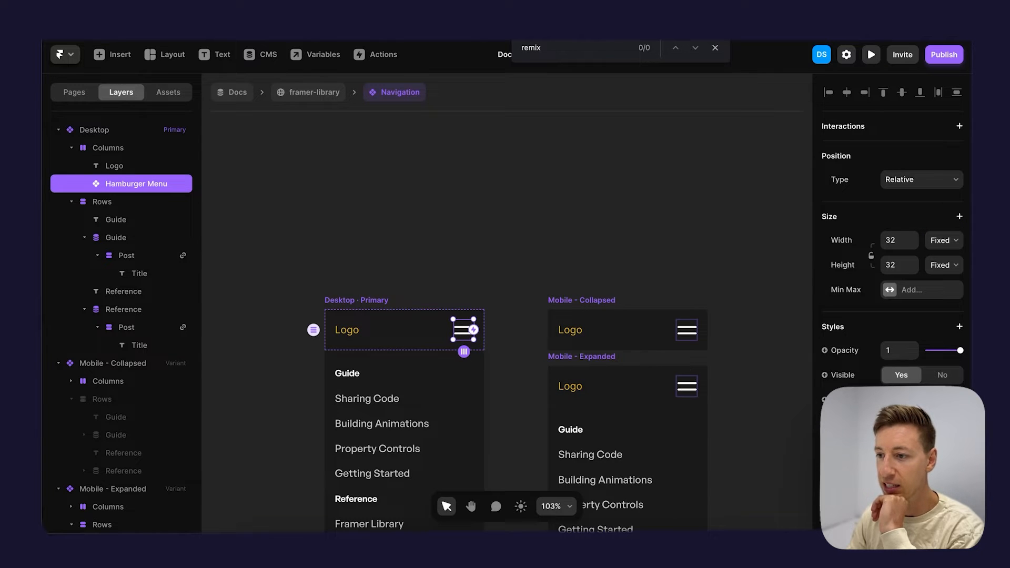
left_click(942, 375)
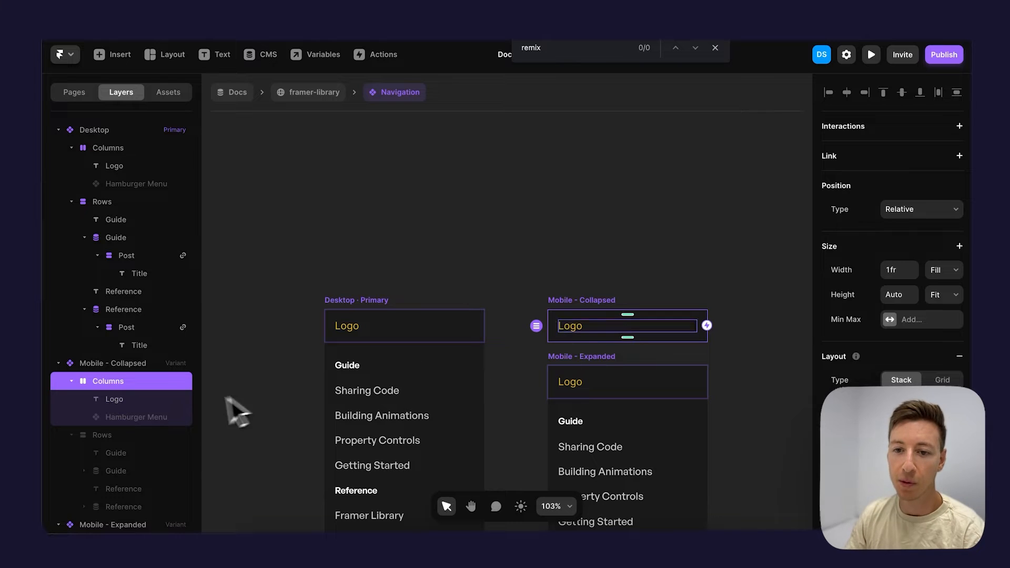
Make the Hamburger Menu visible in Mobile - Collapsed and Mobile - Expanded, and use its Open variant in Mobile - Expanded.
left_click(125, 416)
left_click(901, 374)
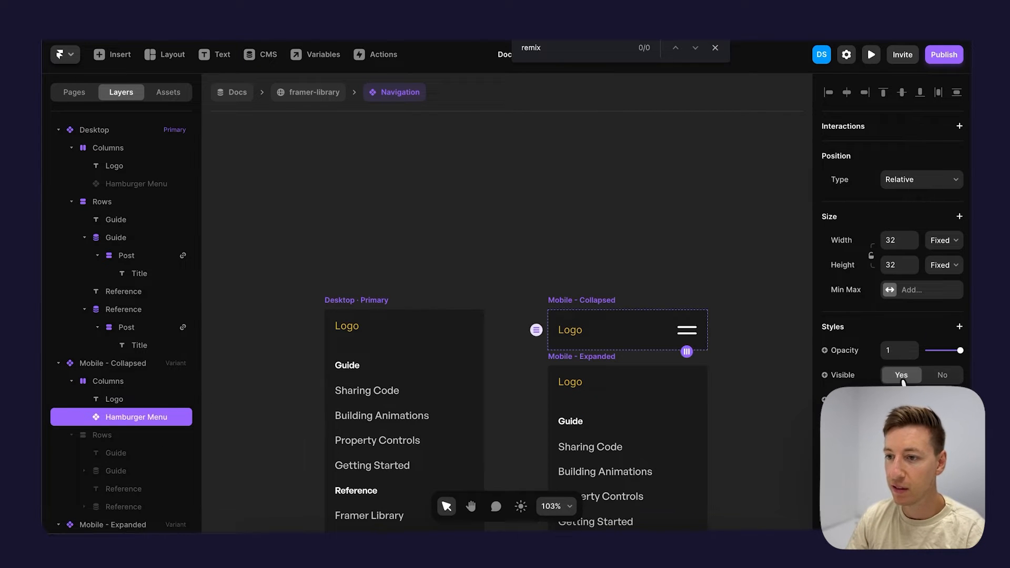
scroll(699, 355, "down", 4)
left_click(654, 270)
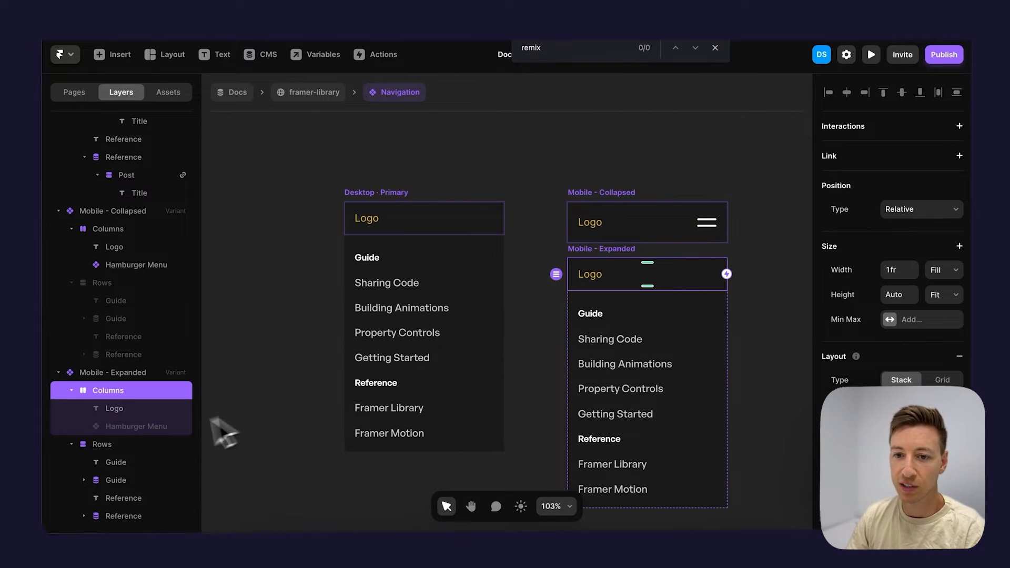
left_click(168, 427)
left_click(900, 374)
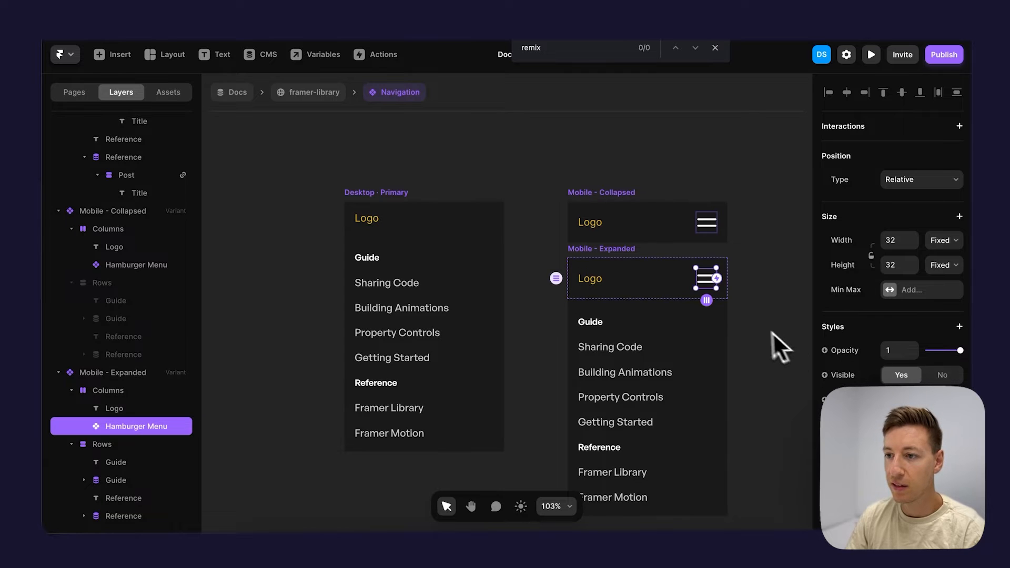
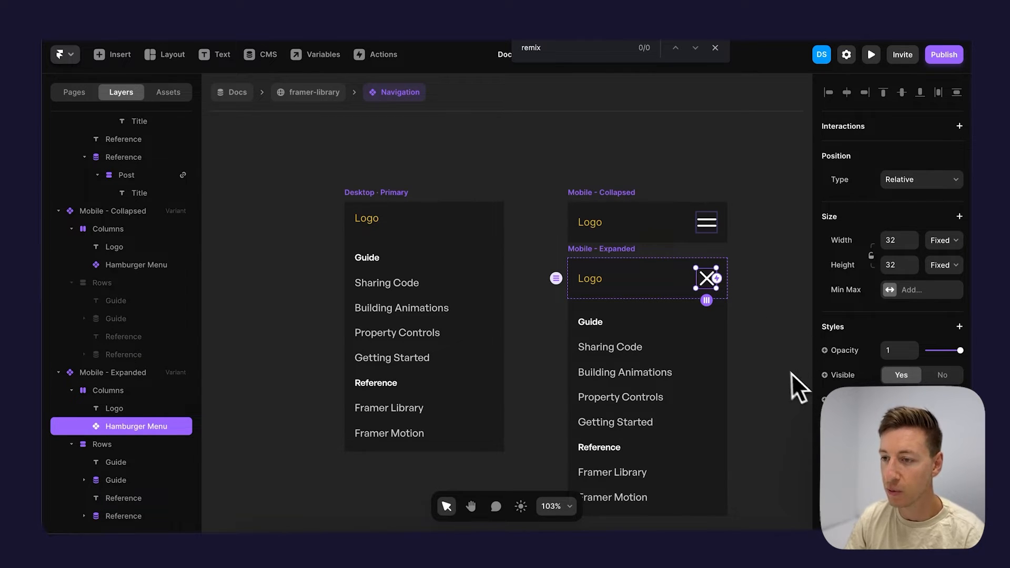
left_click(771, 361)
scroll(769, 361, "down", 3)
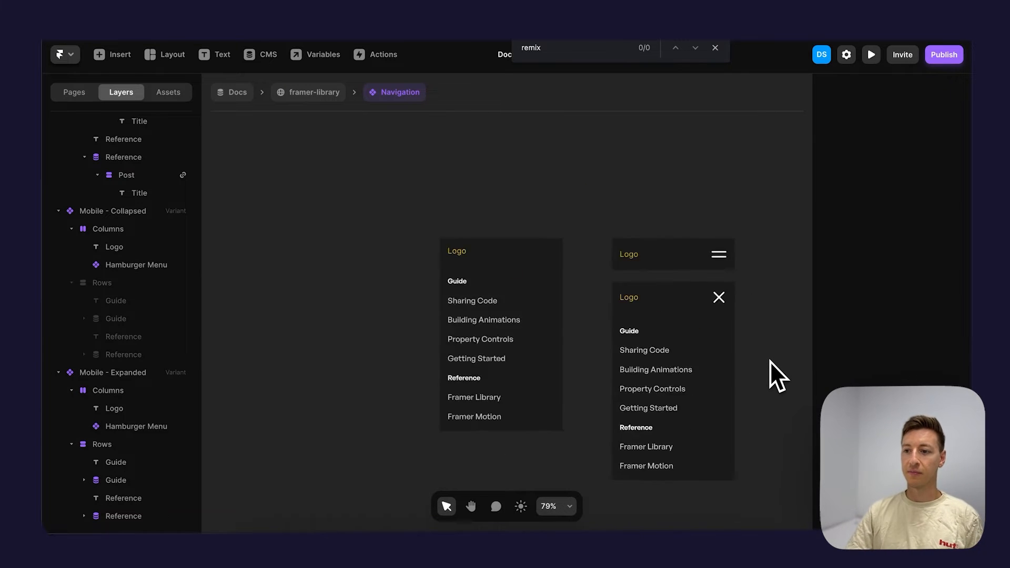
scroll(769, 361, "up", 5)
scroll(768, 361, "right", 2)
scroll(691, 348, "left", 2)
scroll(689, 348, "down", 3)
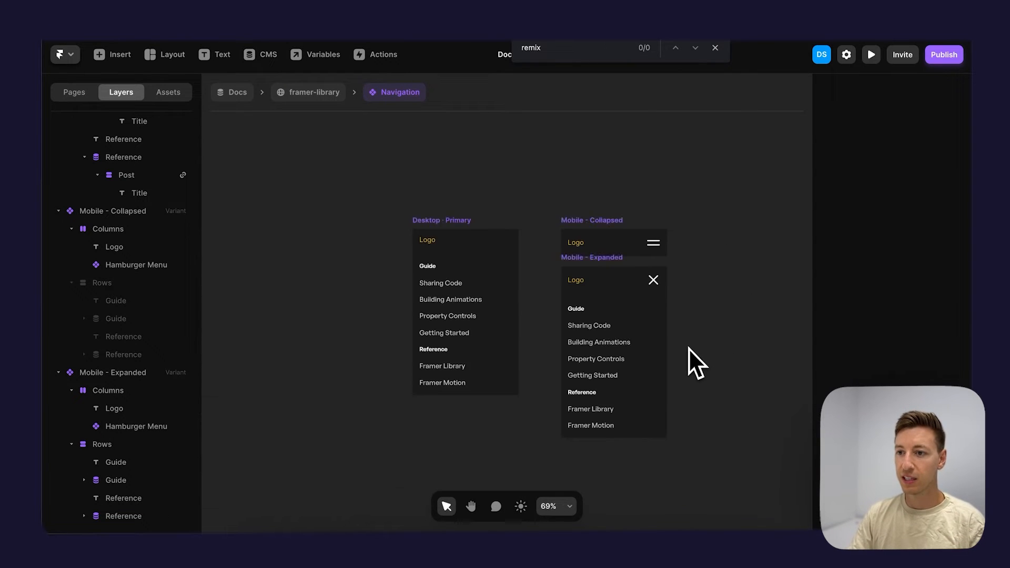
Open the Hamburger Menu component and set the height of the Closed variant's Top and Botoom bars to 2.
scroll(687, 345, "up", 6)
left_click(608, 197)
double_click(609, 208)
scroll(506, 310, "up", 5)
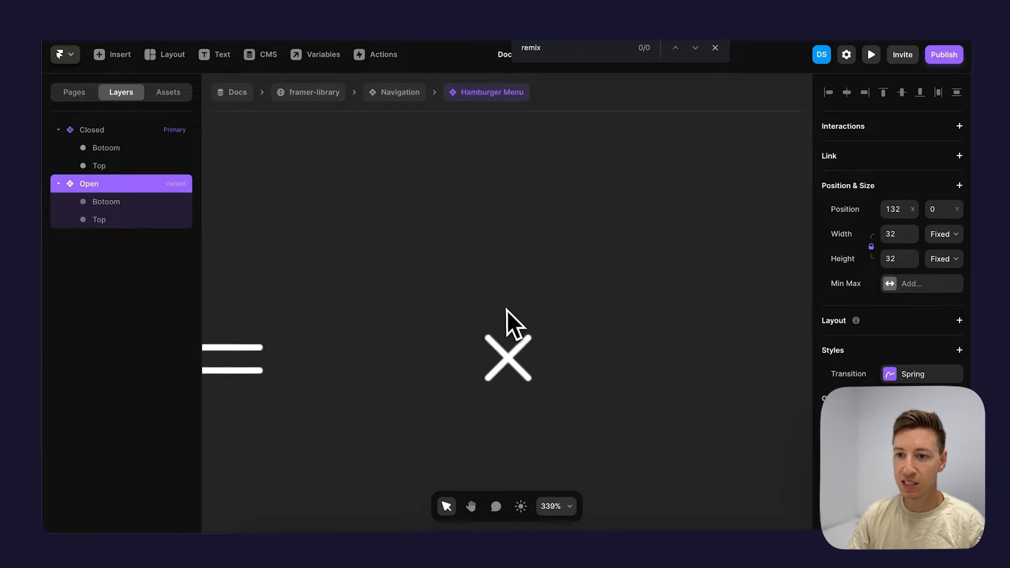
scroll(506, 310, "left", 3)
left_click(449, 311)
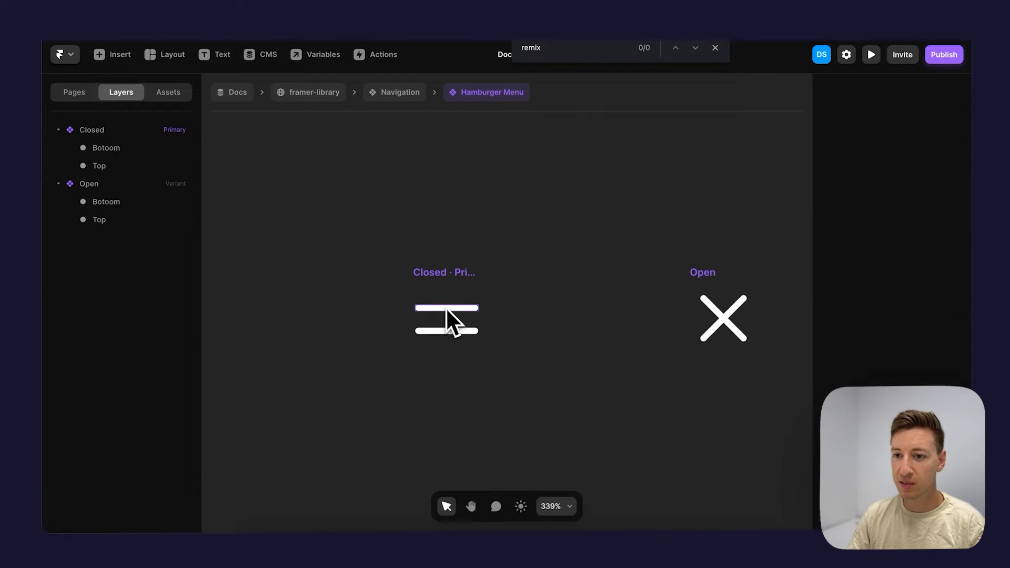
left_click(446, 307)
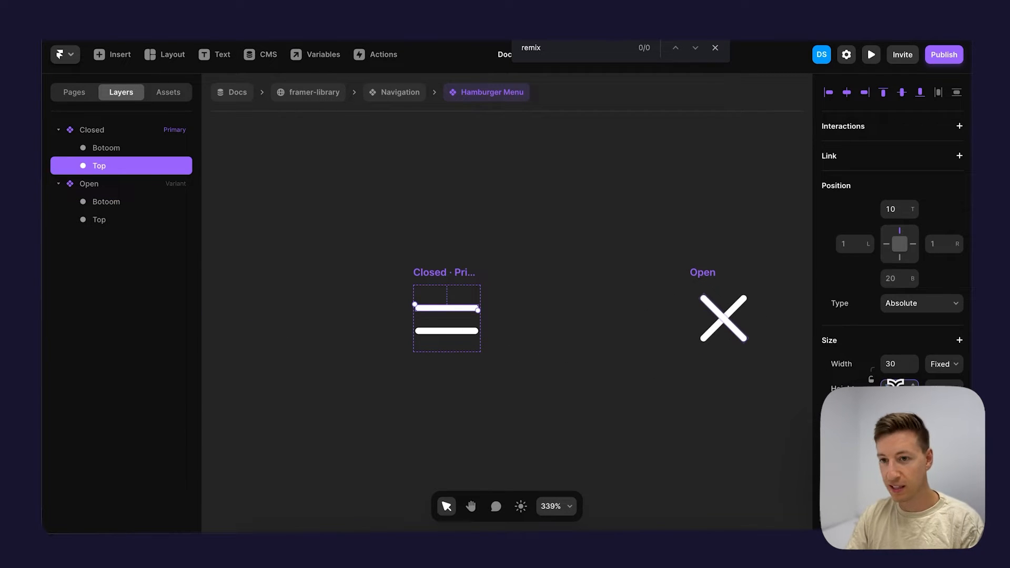
left_click(473, 332)
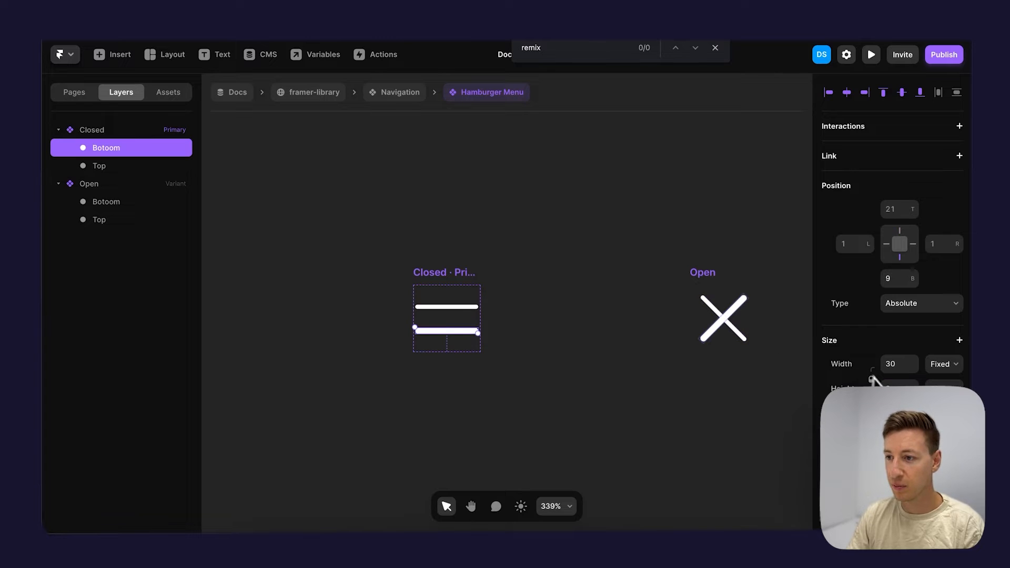
Narrow both bars of the Closed variant together to a width of 24, keeping them centred.
scroll(465, 332, "up", 5)
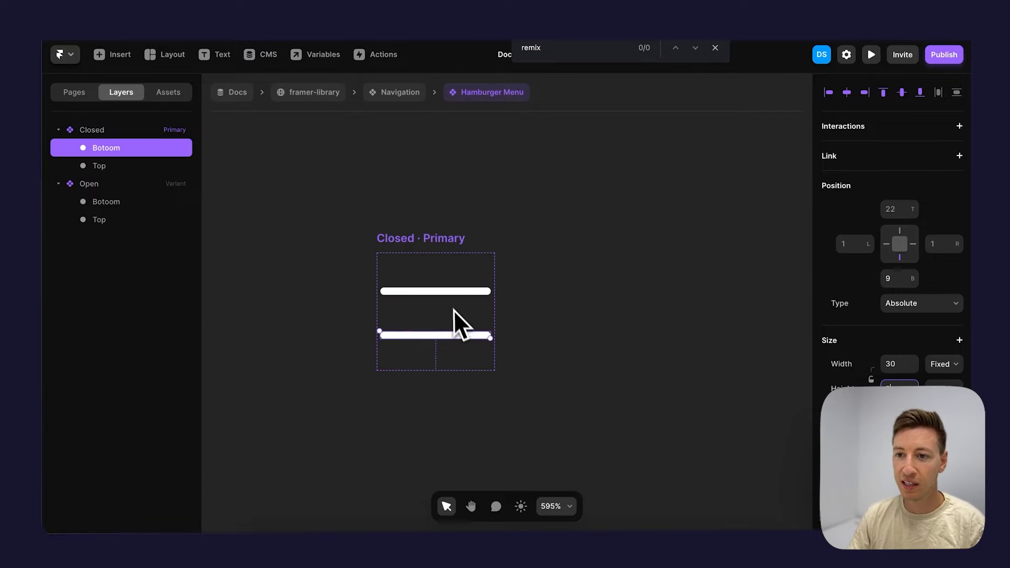
left_click(449, 298)
left_click(452, 335, "shift")
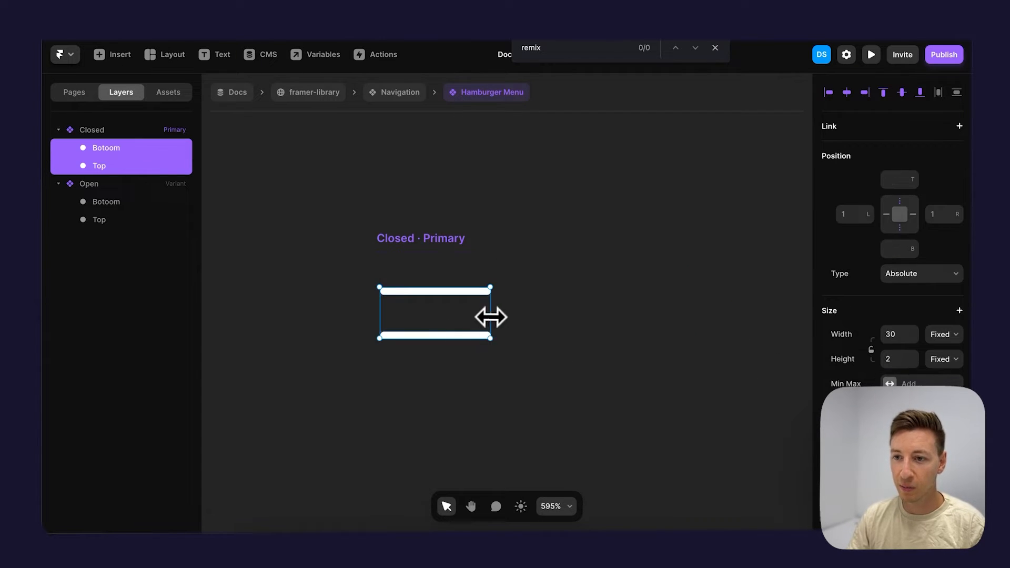
left_click_drag(488, 316, 479, 316)
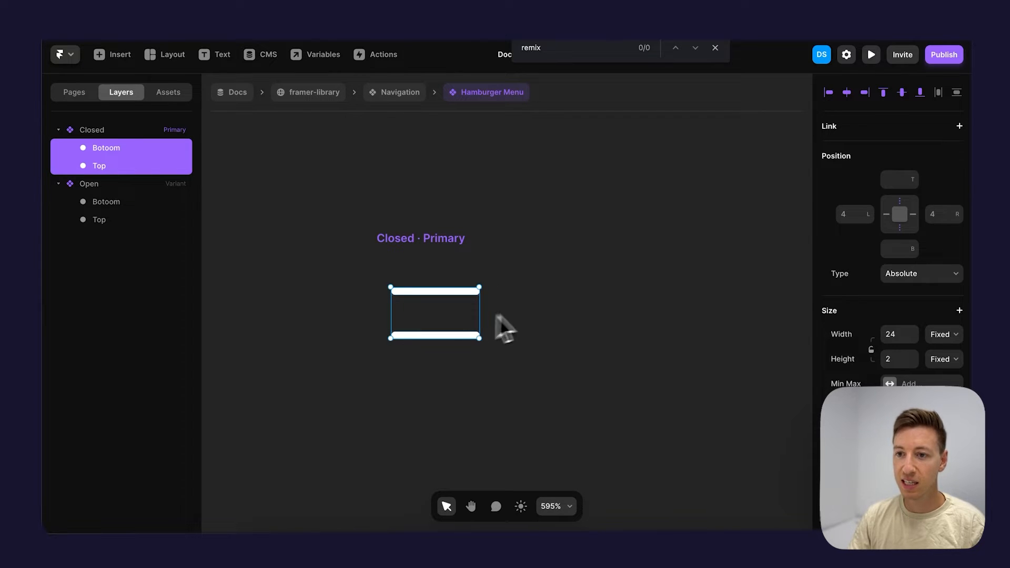
left_click(535, 273)
Nudge the Closed variant's Botoom bar up 1 px and its Top bar down 1 px.
left_click(409, 336)
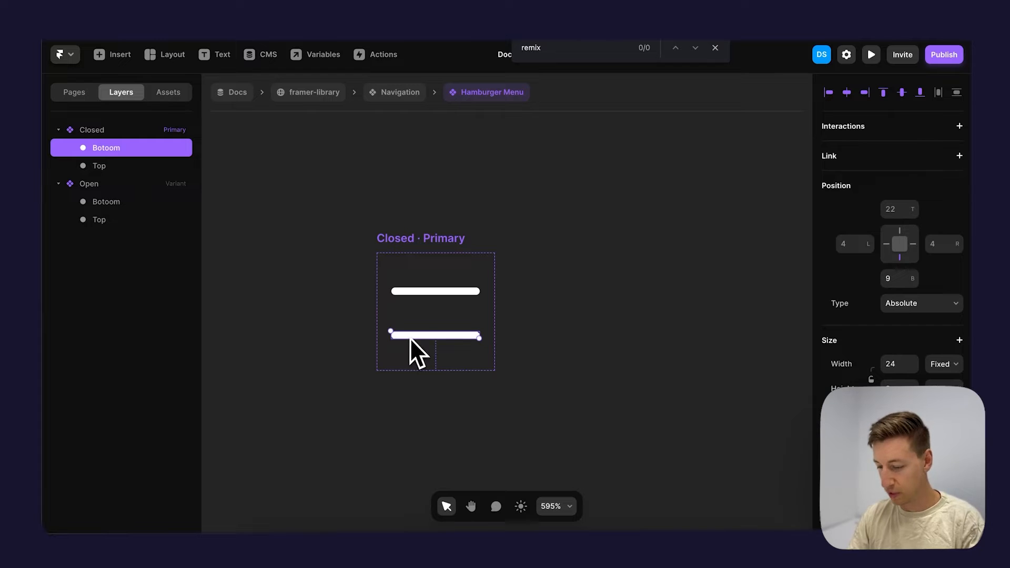
key("Up")
left_click(421, 291)
key("Down")
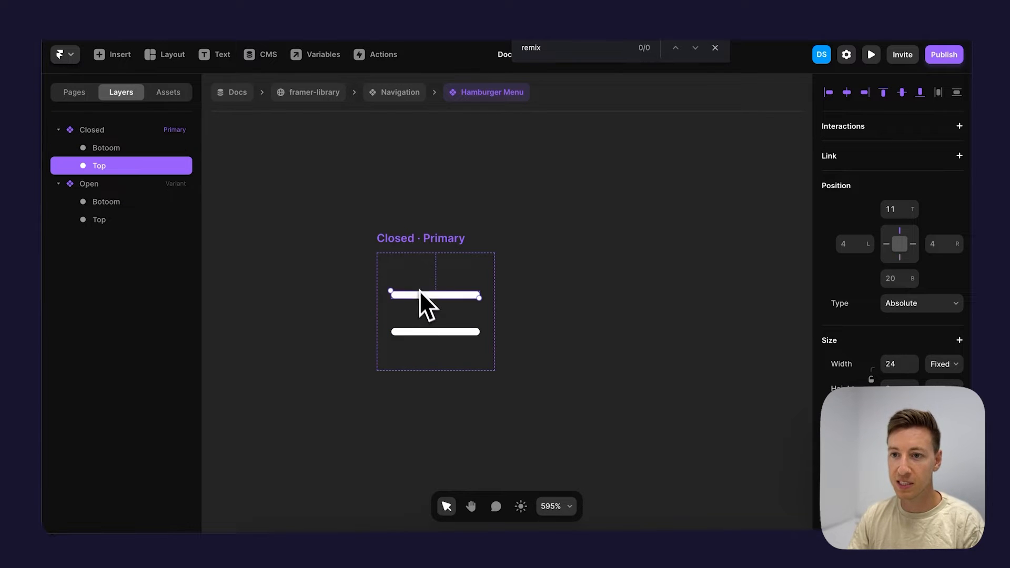
In the Navigation component, add Tap interactions from the collapsed variant's Hamburger Menu to Mobile - Expanded and from the expanded one's to Mobile - Collapsed.
left_click(383, 94)
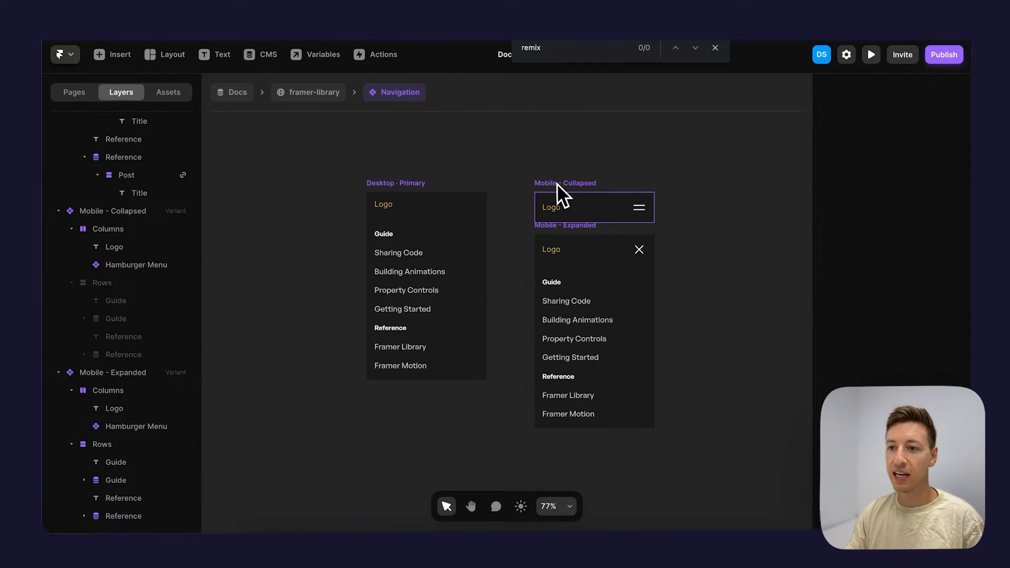
left_click(555, 184)
scroll(642, 214, "up", 5)
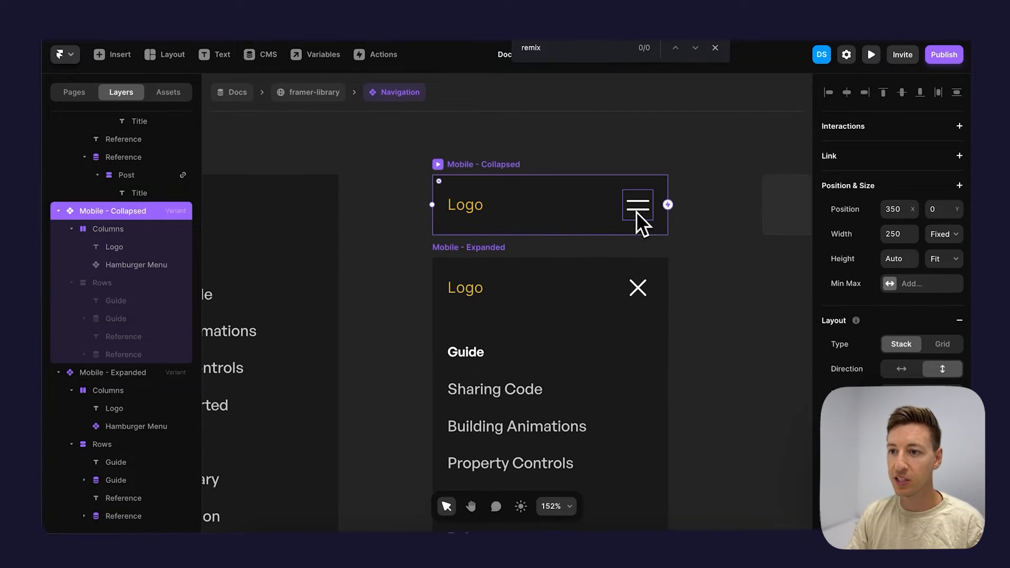
left_click(634, 211)
left_click_drag(652, 204, 582, 292)
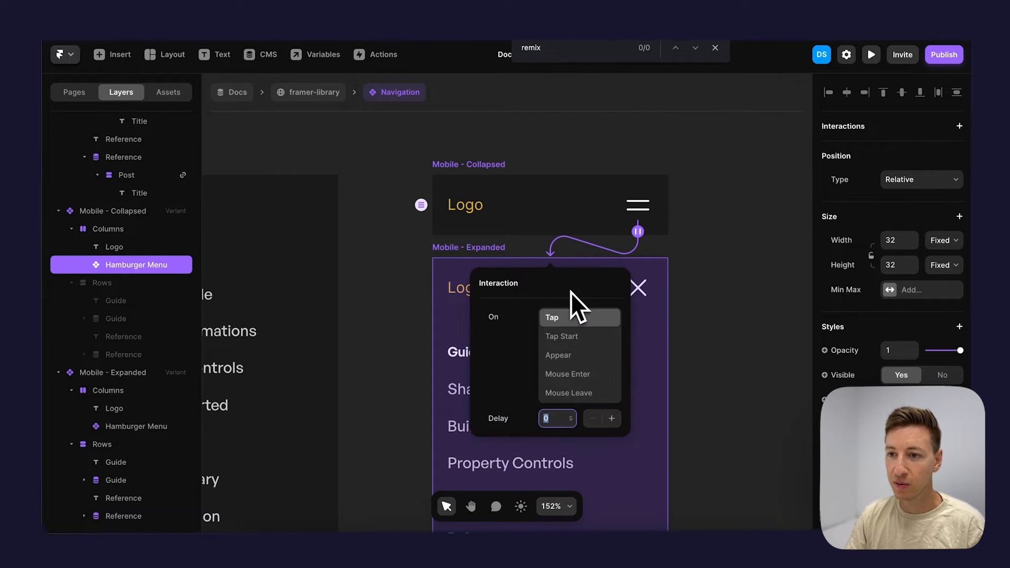
left_click(659, 290)
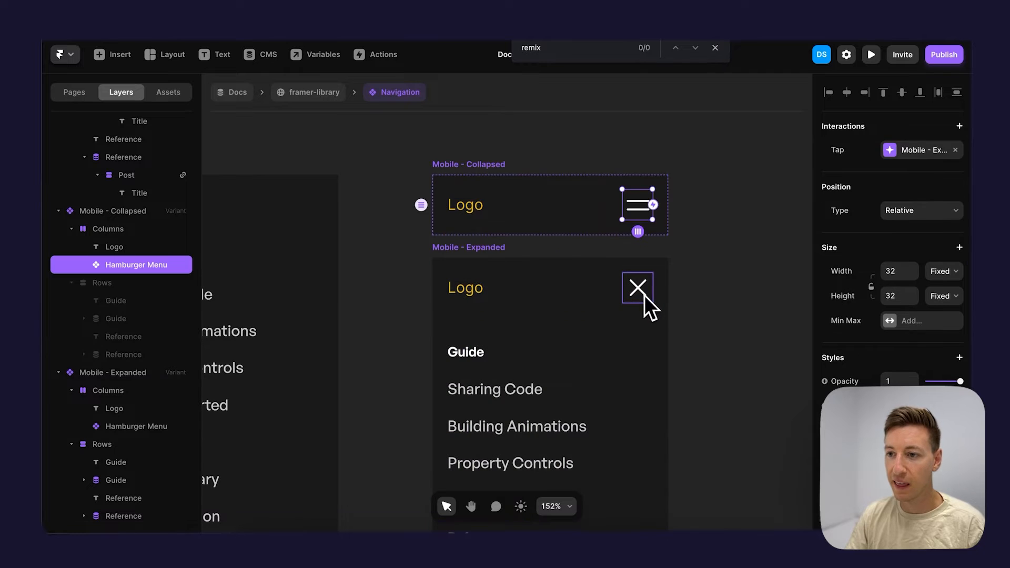
left_click(644, 295)
left_click_drag(658, 292, 563, 216)
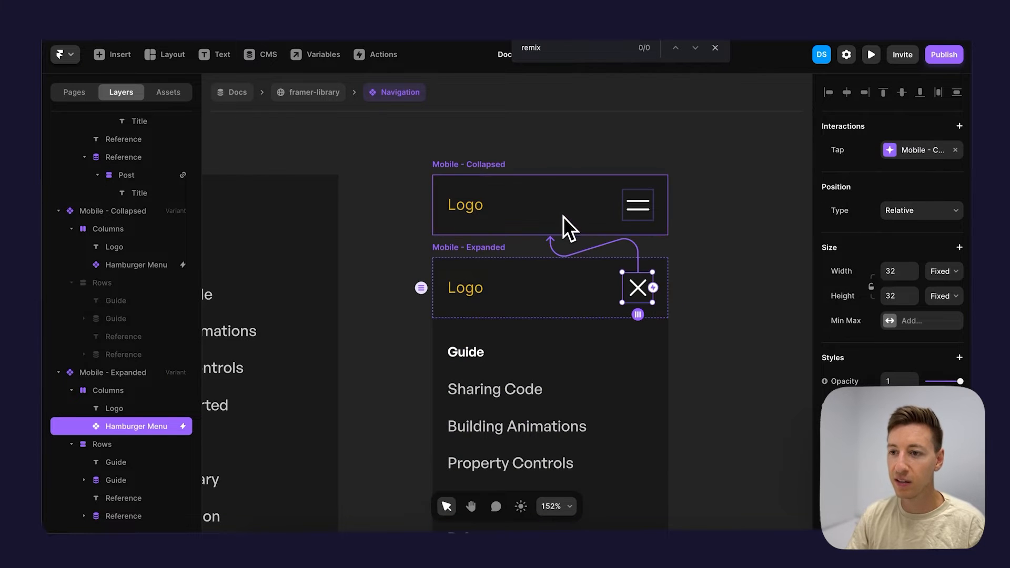
Preview the Mobile - Collapsed variant and toggle the menu open and closed repeatedly to check the transition.
left_click(442, 164)
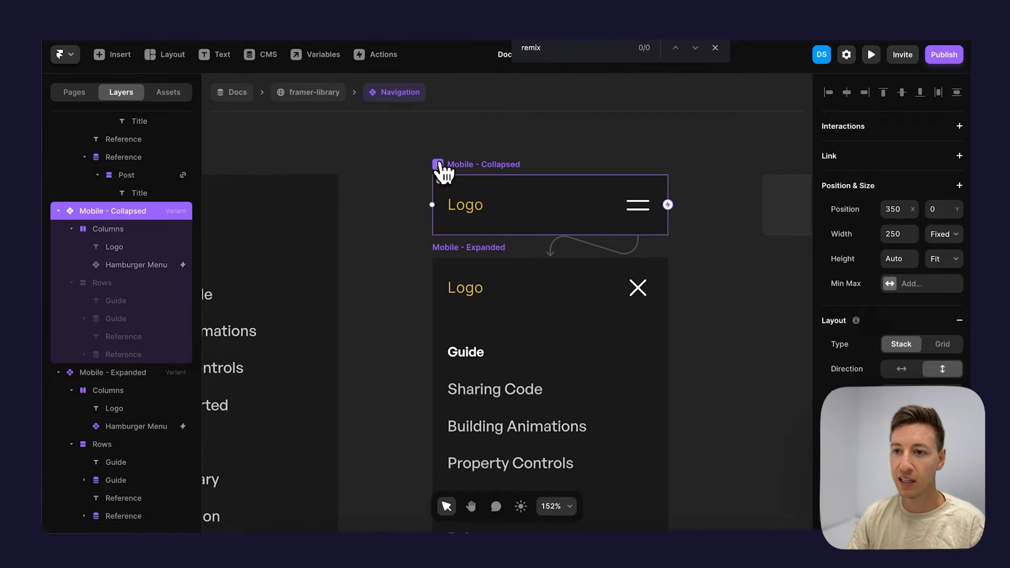
left_click(440, 164)
left_click(565, 301)
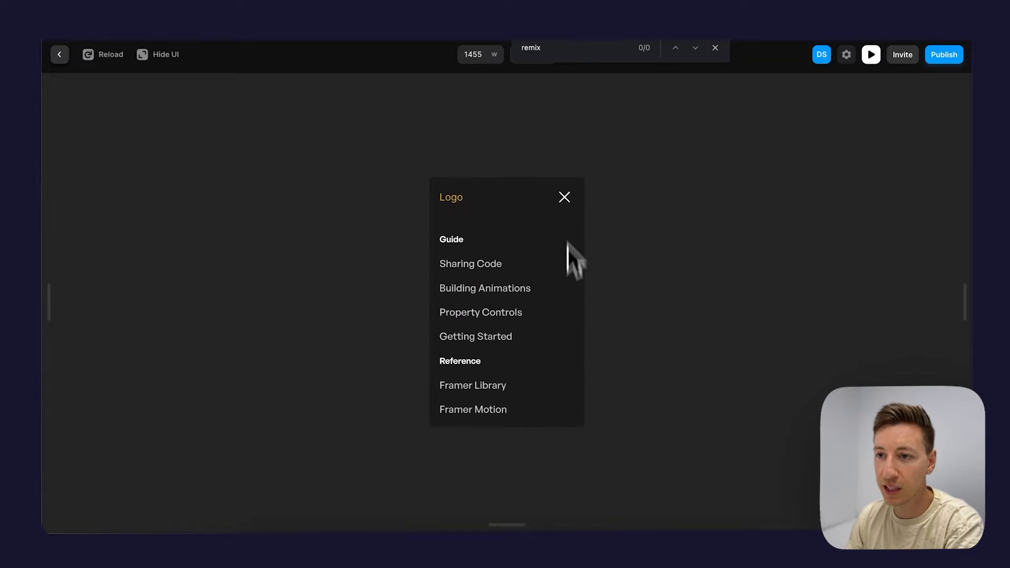
left_click(565, 196)
left_click(564, 301)
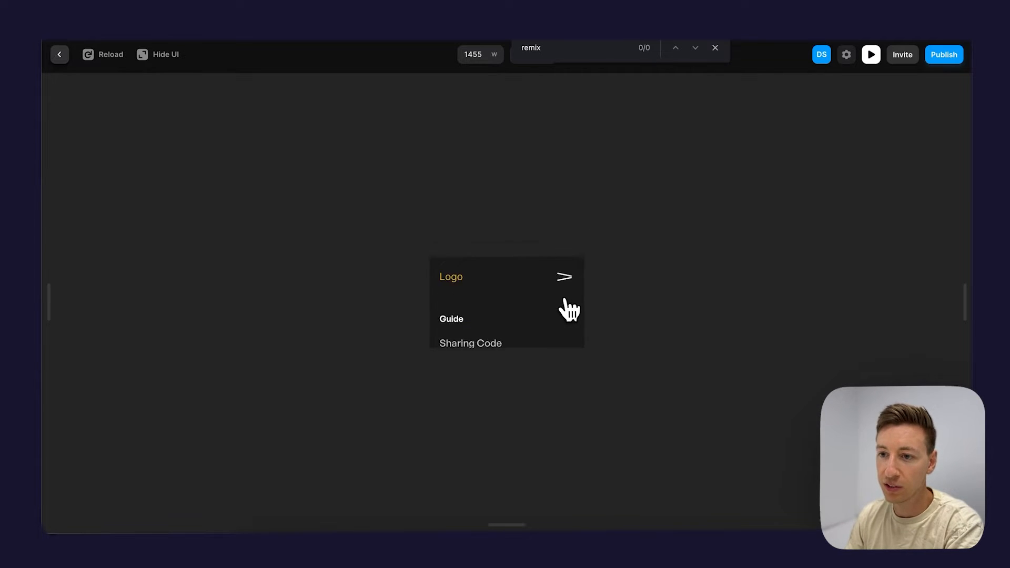
left_click(563, 198)
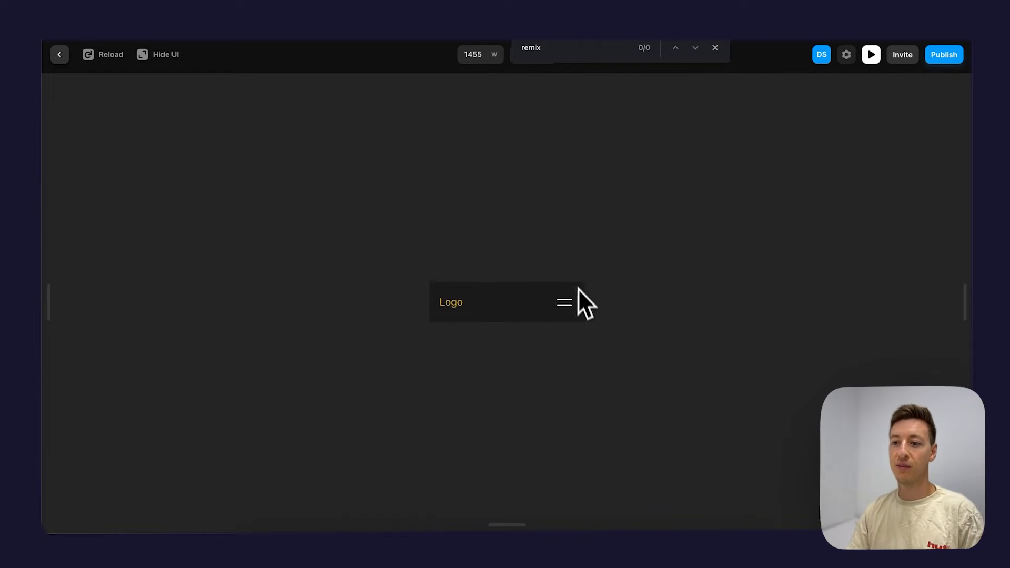
left_click(566, 298)
left_click(564, 198)
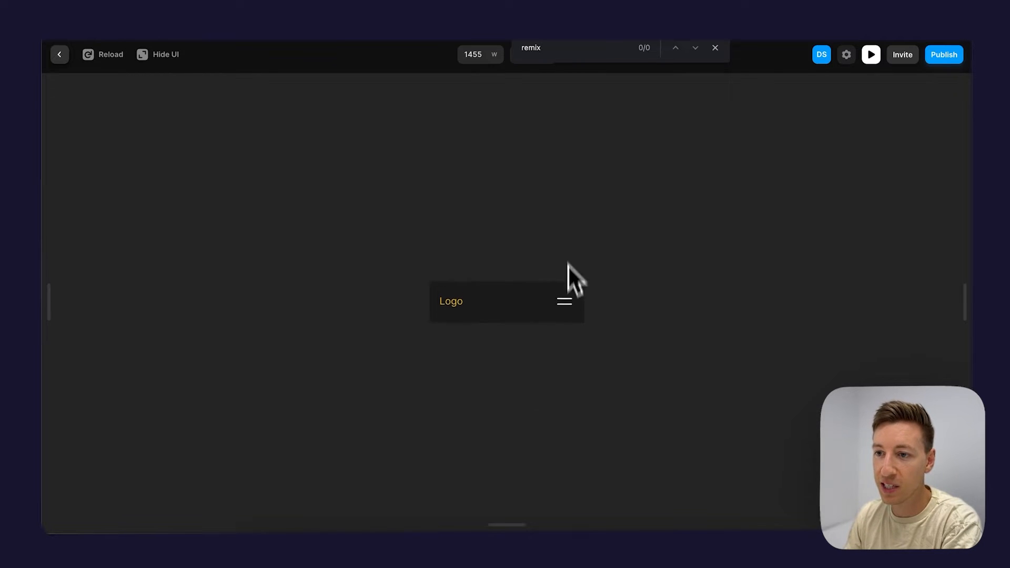
left_click(566, 304)
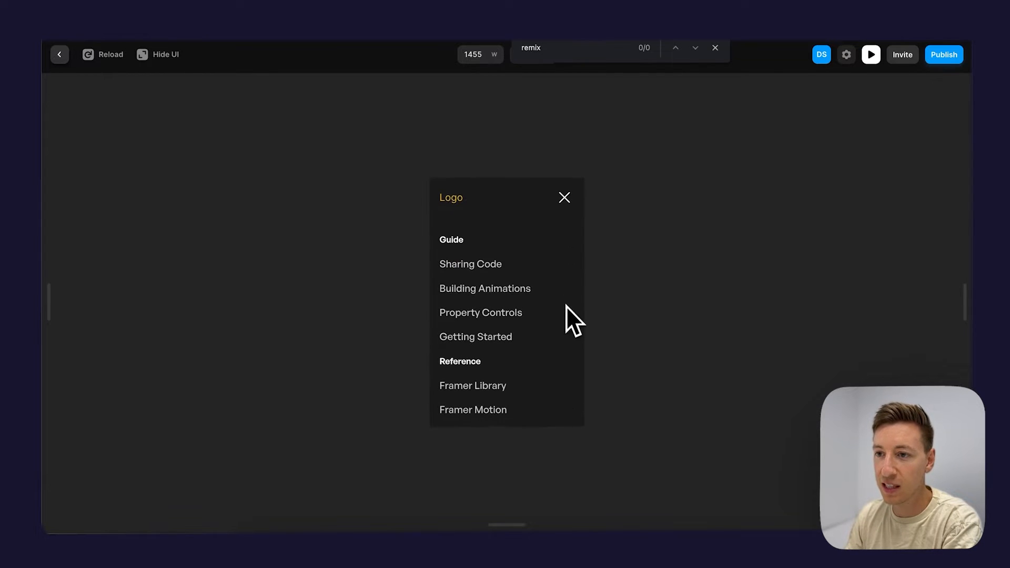
left_click(564, 197)
left_click(565, 303)
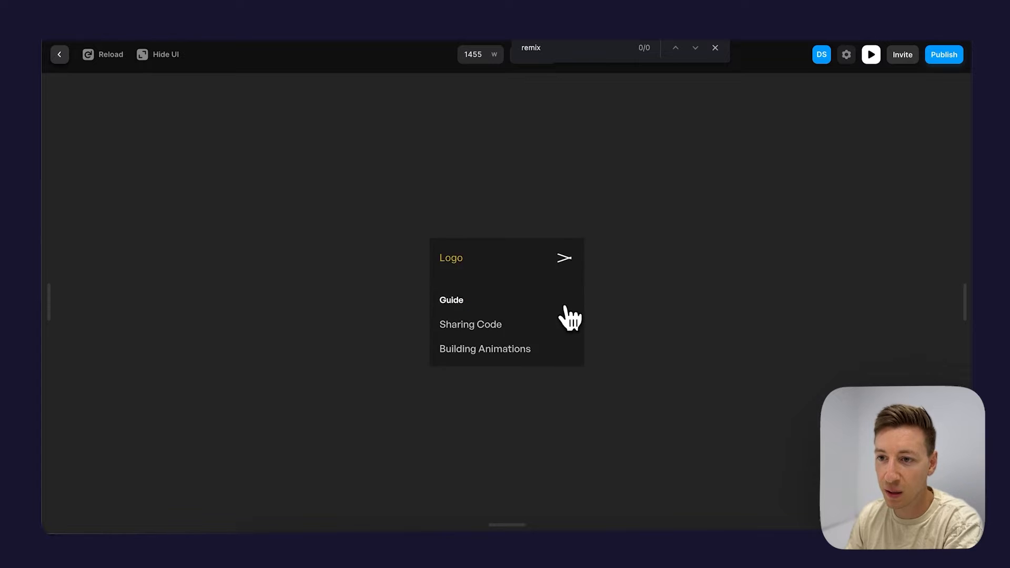
left_click(564, 197)
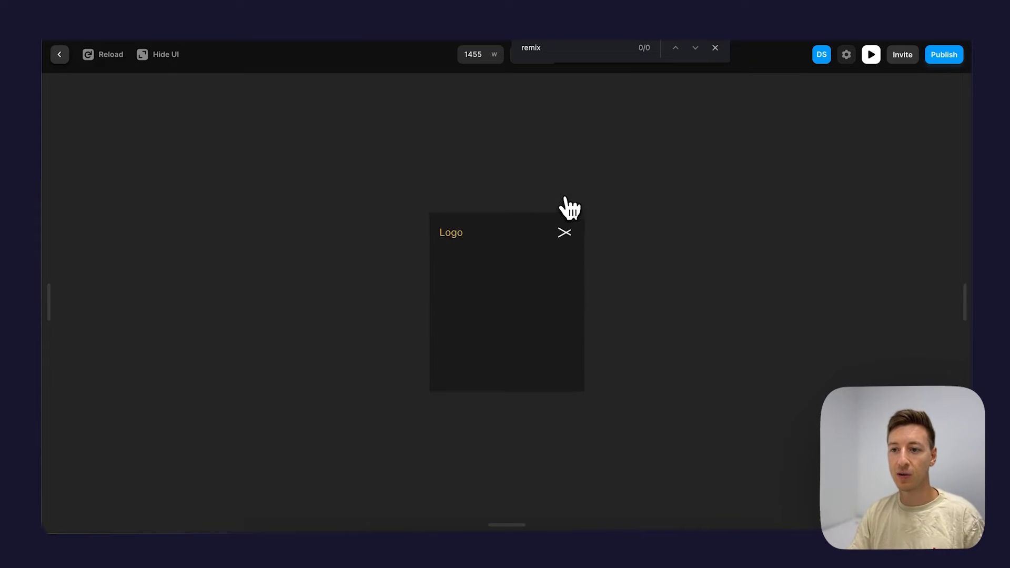
key("Escape")
left_click(408, 266)
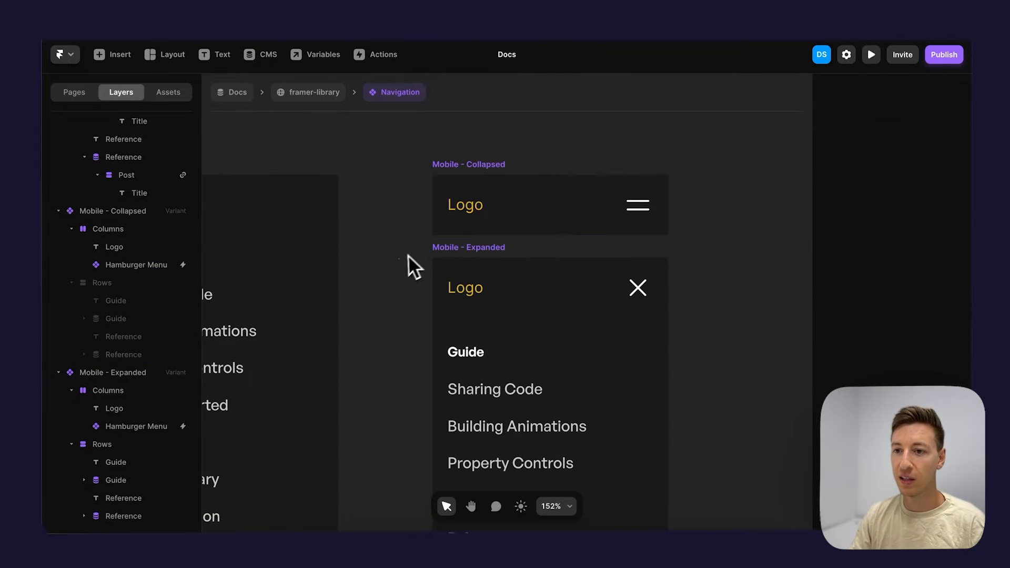
On the framer-library page, place the Navigation component above the Post inside the Desktop frame and set its width to Fit.
scroll(402, 263, "down", 5)
left_click(310, 94)
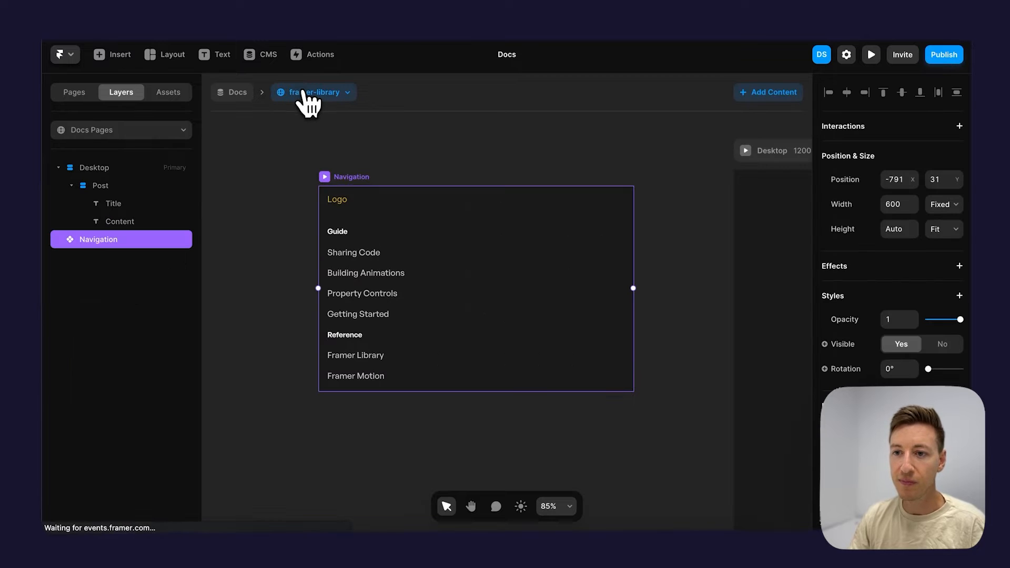
scroll(477, 274, "down", 10)
scroll(457, 266, "right", 2)
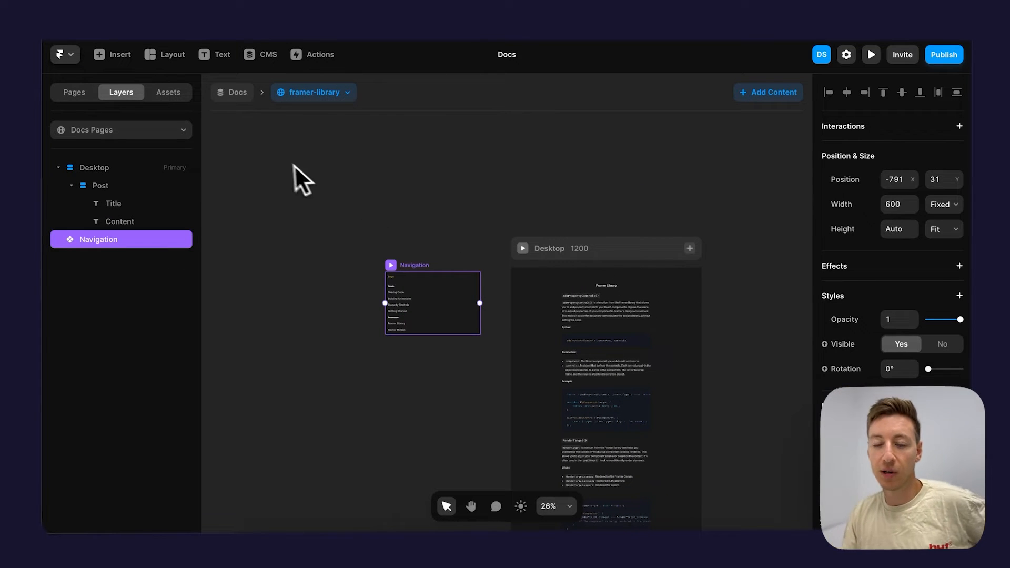
left_click_drag(404, 264, 573, 280)
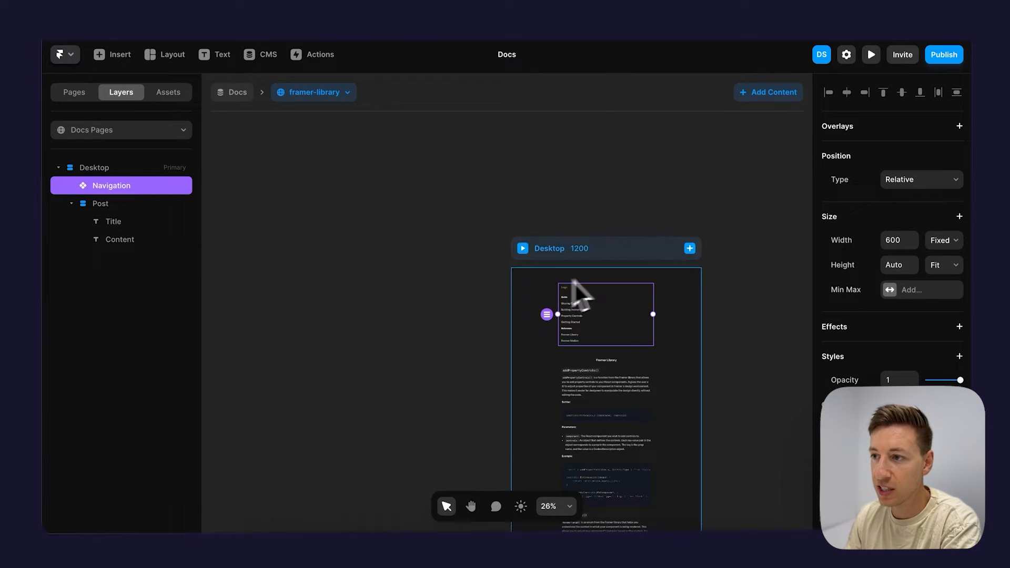
left_click(932, 242)
left_click(938, 278)
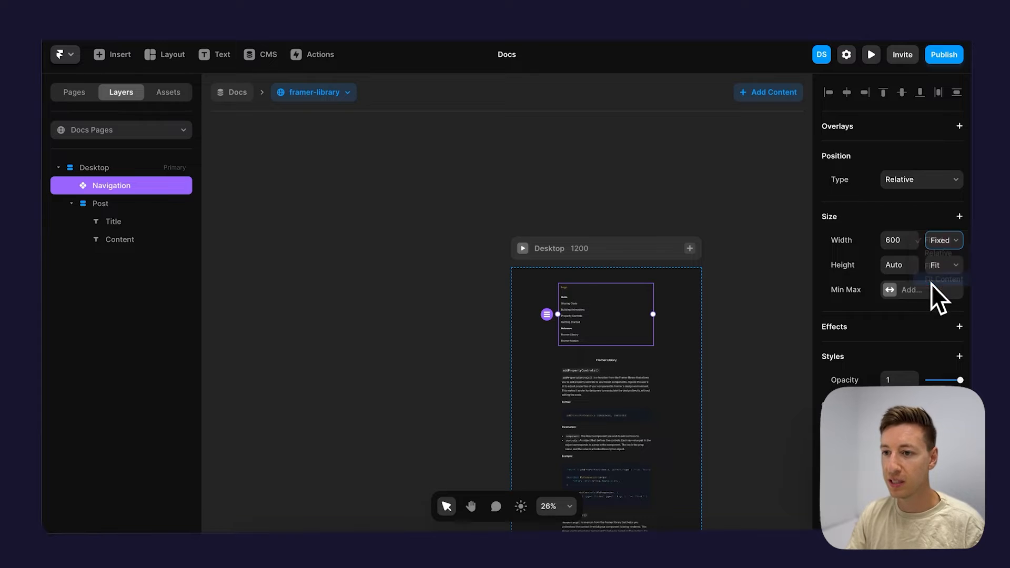
Set the Desktop frame's stack to horizontal direction with top alignment and a top padding of 0.
scroll(593, 309, "up", 5)
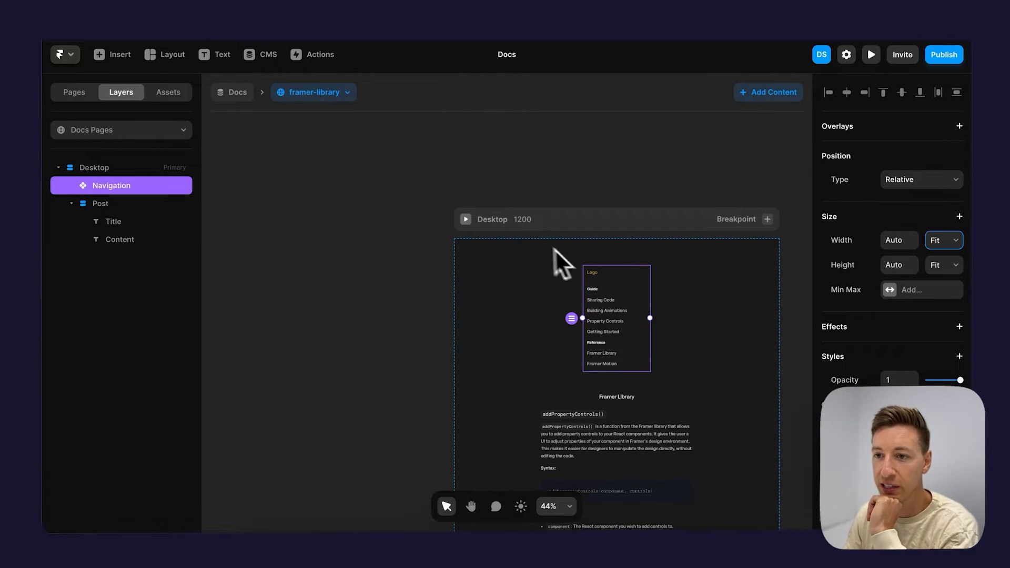
left_click(526, 220)
left_click(901, 200)
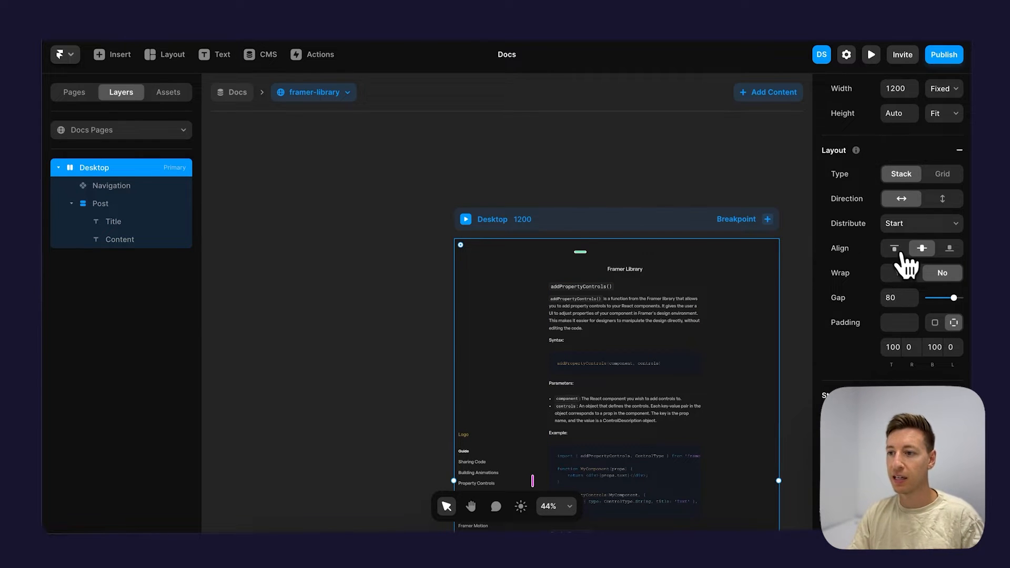
left_click(896, 249)
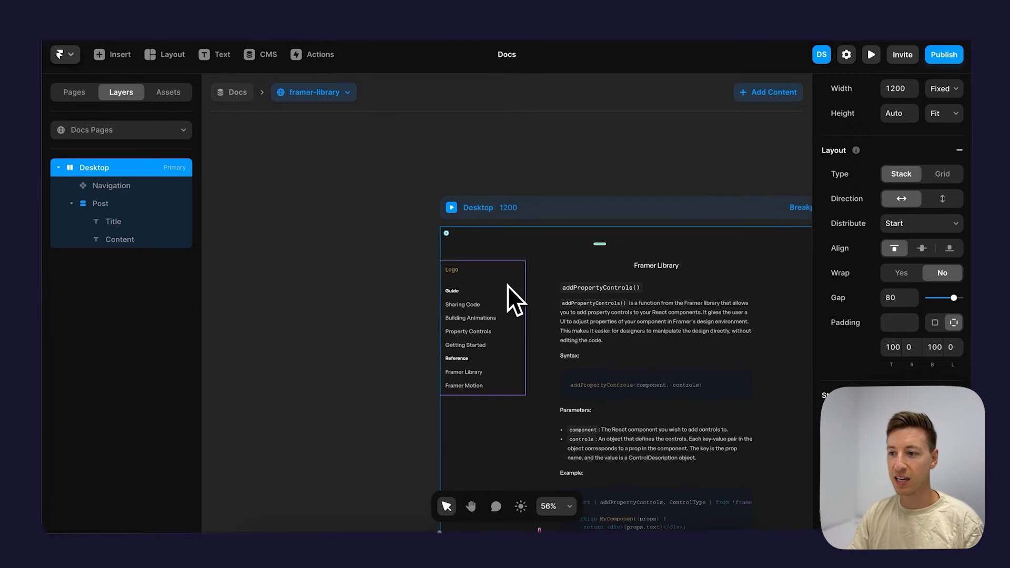
scroll(507, 285, "up", 3)
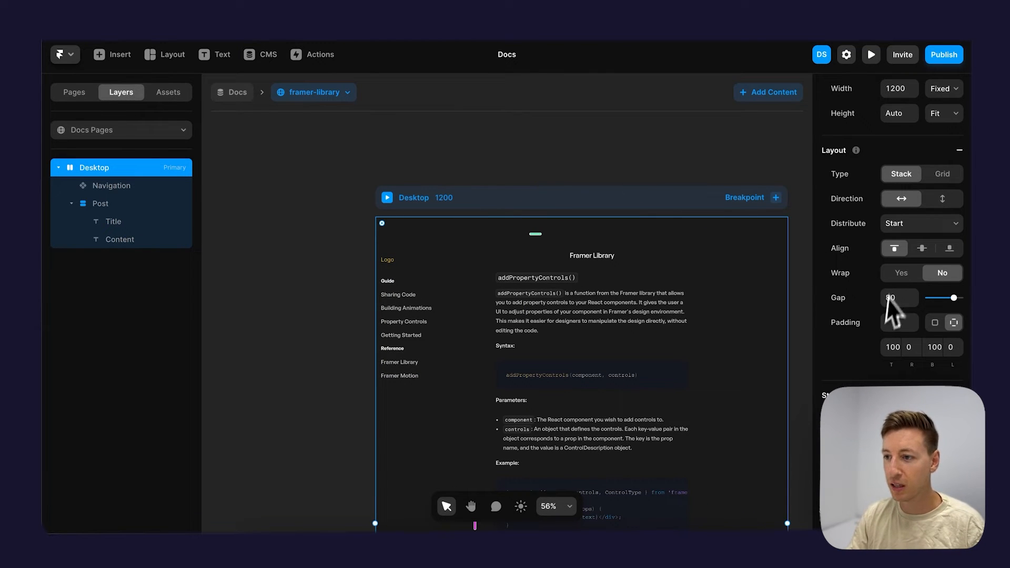
left_click(894, 348)
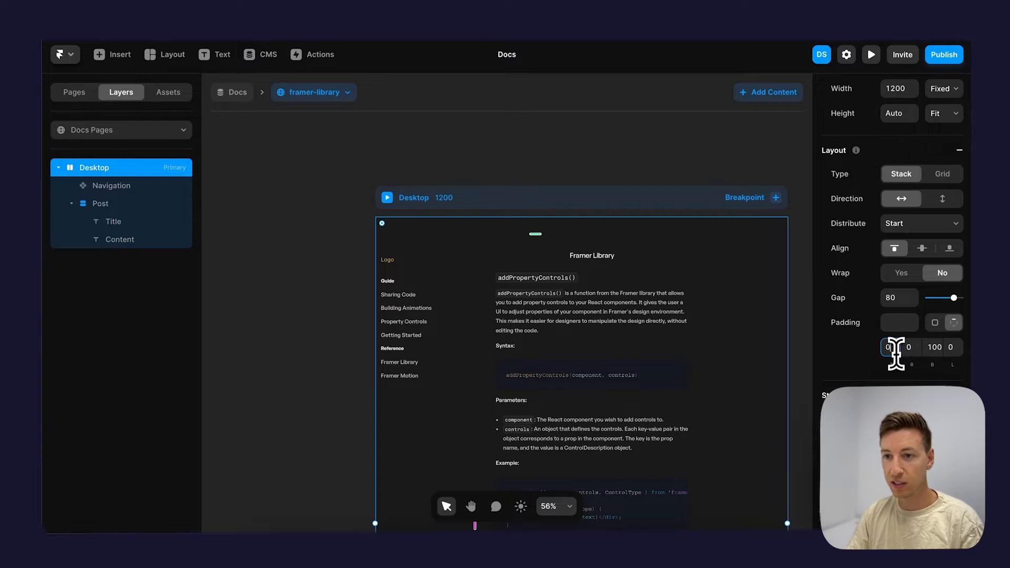
type("0")
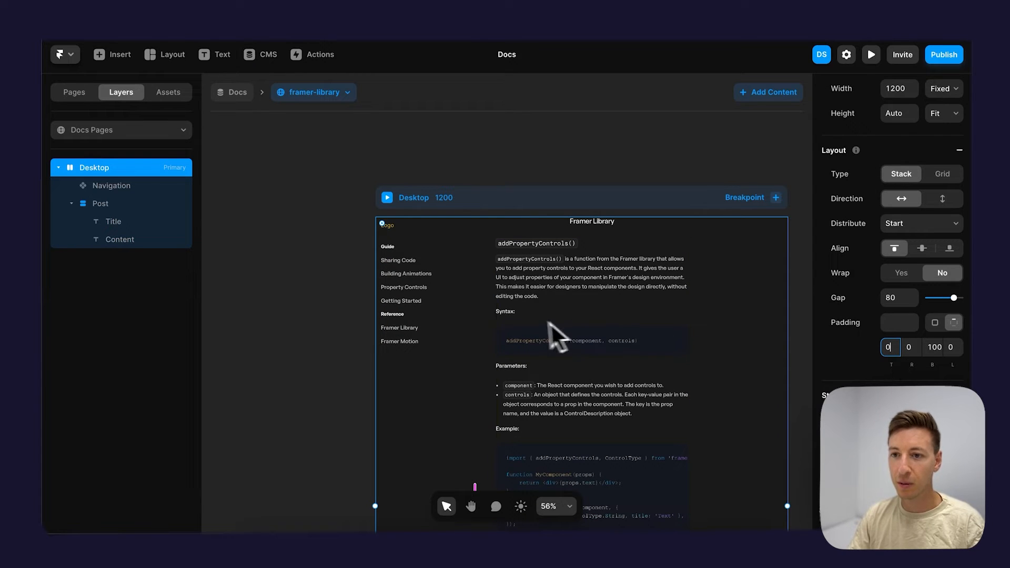
Set the Navigation component's position type to Sticky inside the Desktop frame.
left_click(441, 305)
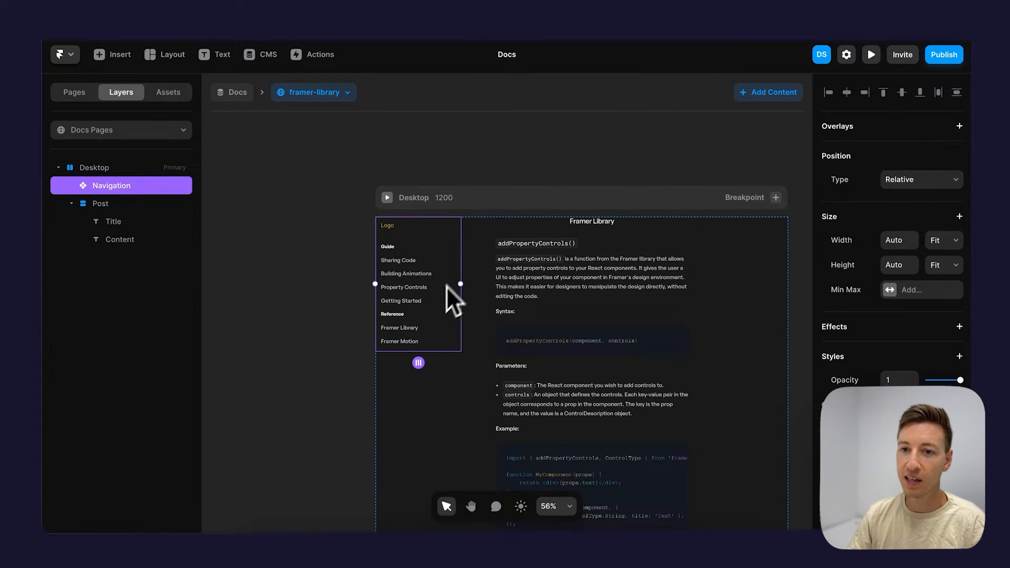
left_click(916, 181)
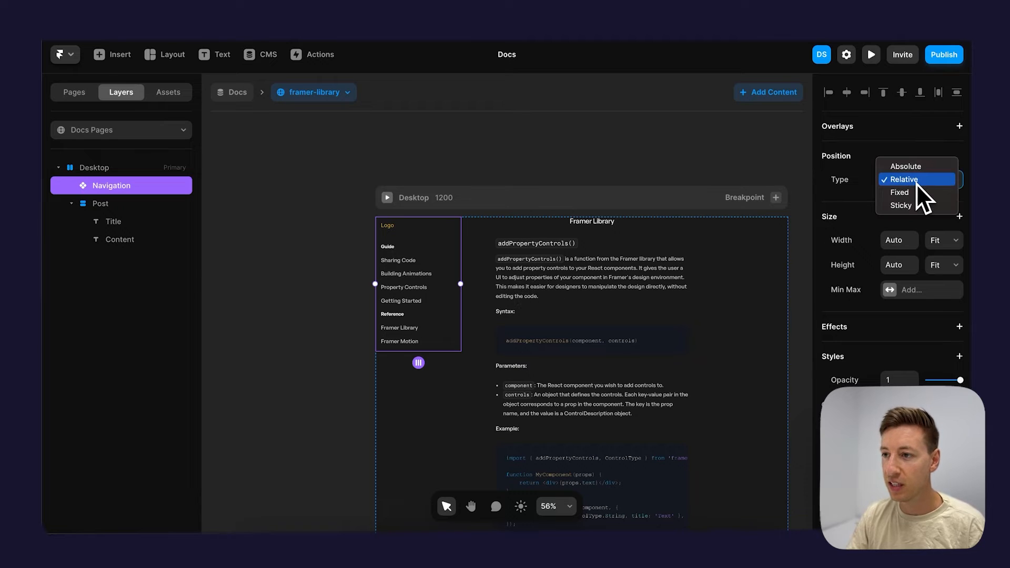
left_click(907, 204)
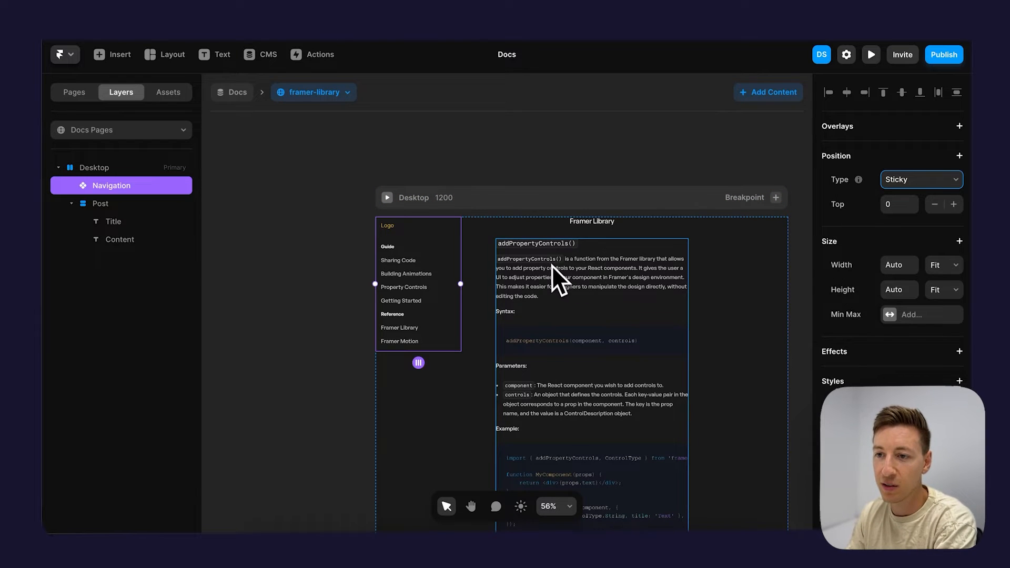
Increase the Post stack's top padding to move the title and content down from the frame's upper edge.
left_click(535, 240)
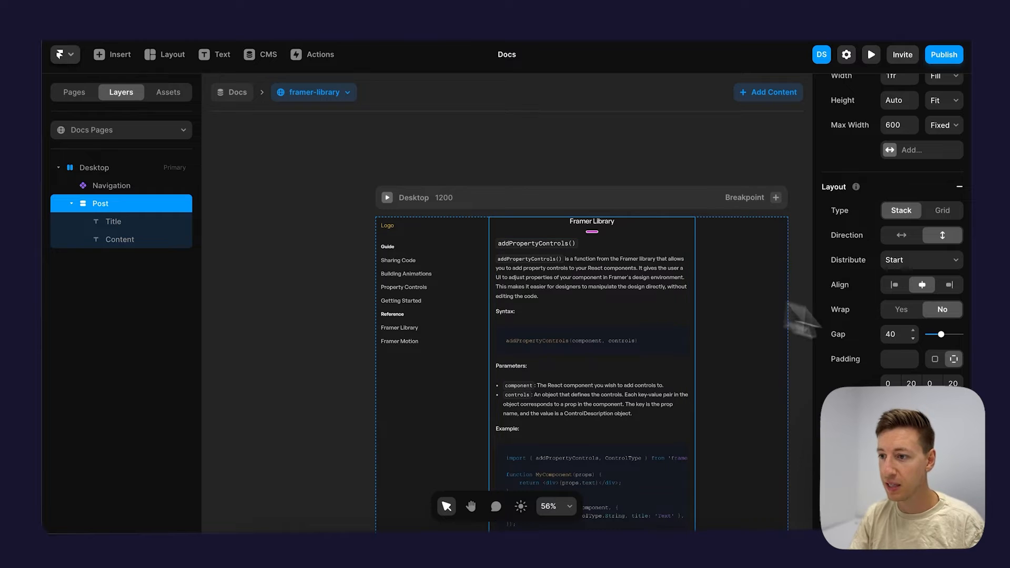
key("Up")
key("Up")
key("Up")
key("Up")
key("Up")
key("Up")
key("Up")
key("Up")
key("Up")
key("Up")
key("Up")
key("Up")
key("Up")
key("Up")
key("Up")
key("Up")
key("Up")
key("Up")
key("Up")
key("Up")
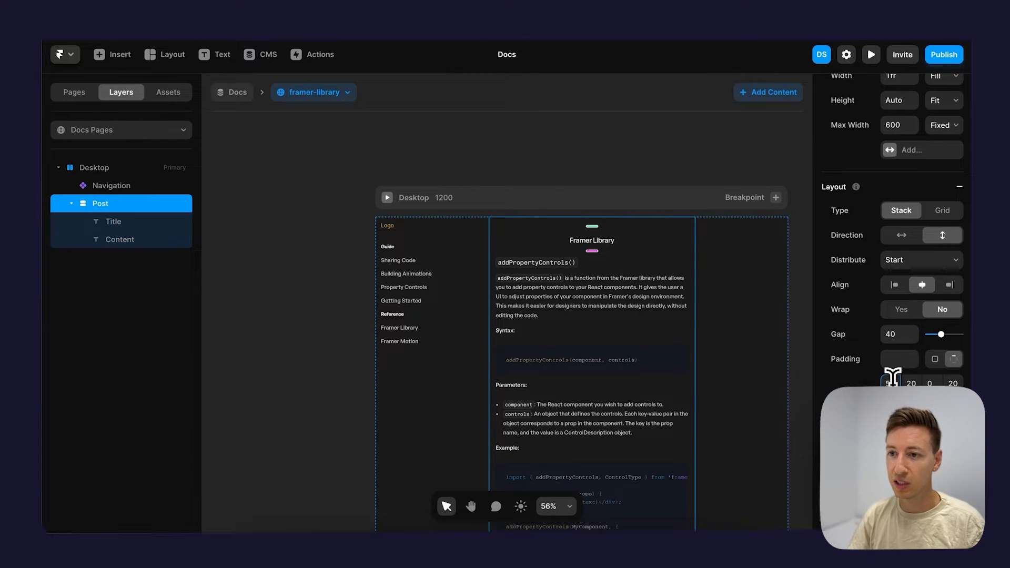
Stretch the Post's Title across the full content width so it lines up with the content's left edge.
left_click(628, 242)
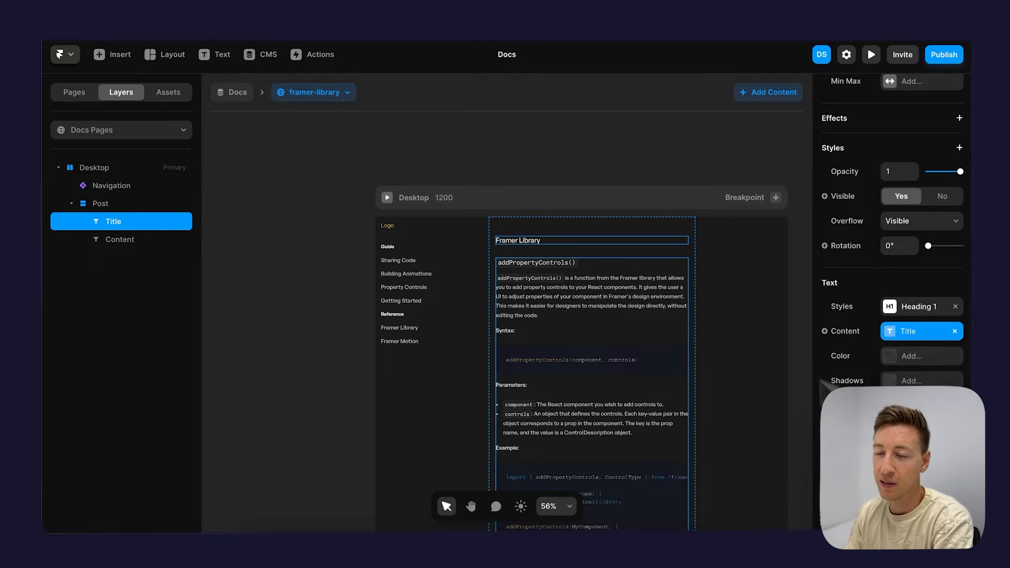
left_click(399, 230)
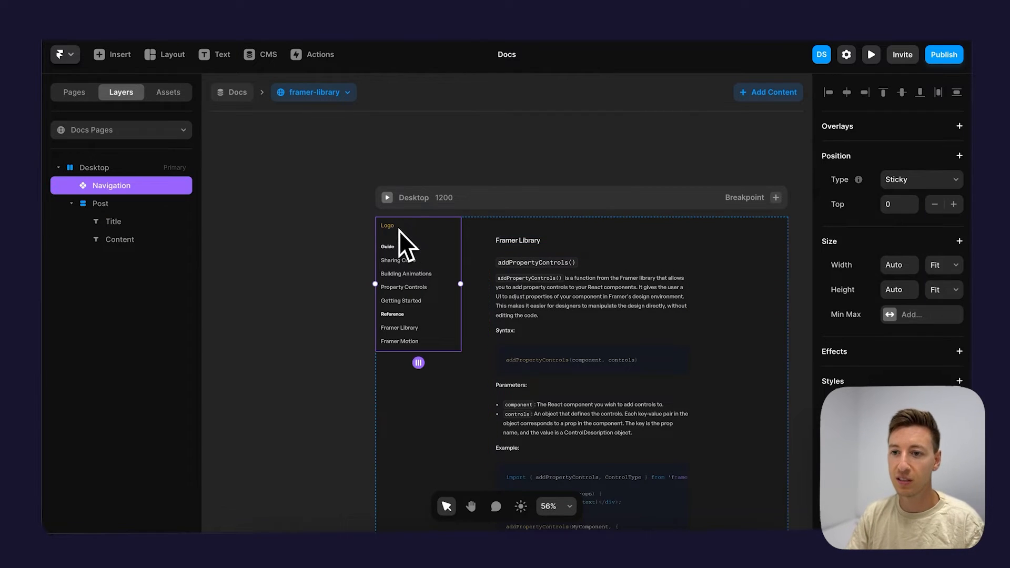
left_click(414, 193)
left_click(460, 271)
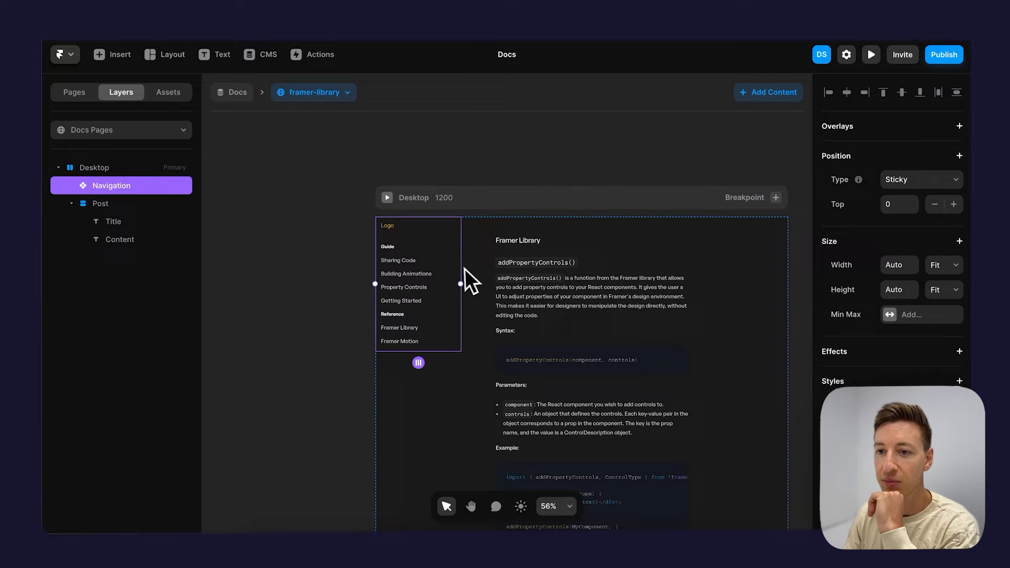
Preview the Desktop page and scroll through the article to check that the Navigation stays sticky beside the content.
left_click(476, 215)
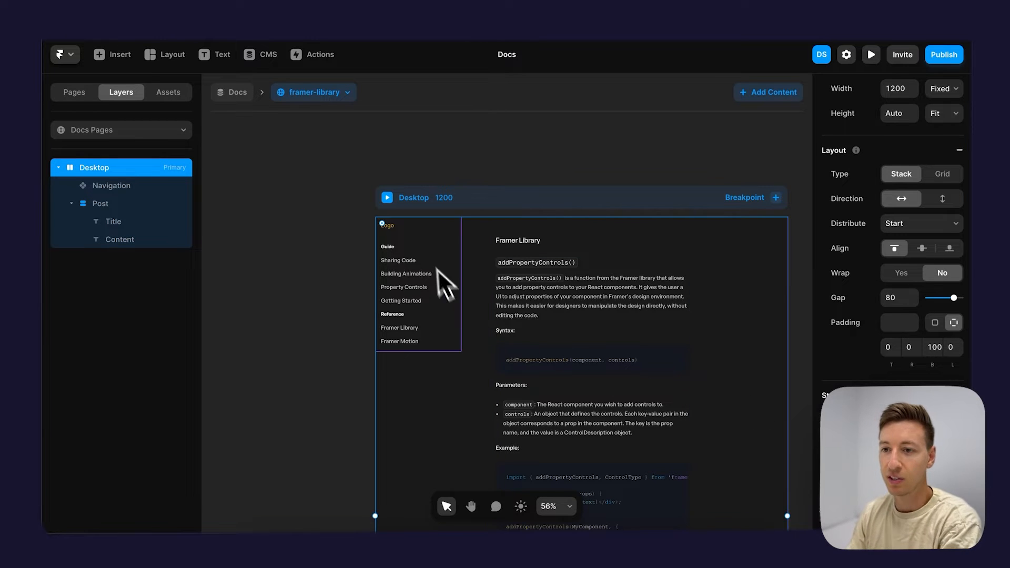
left_click(388, 198)
scroll(547, 348, "down", 10)
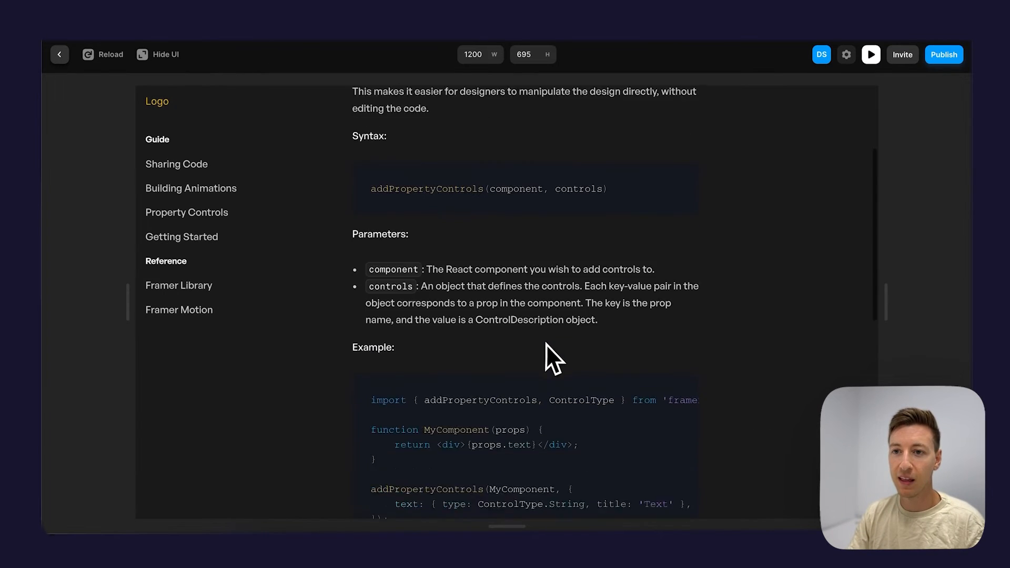
scroll(546, 344, "up", 10)
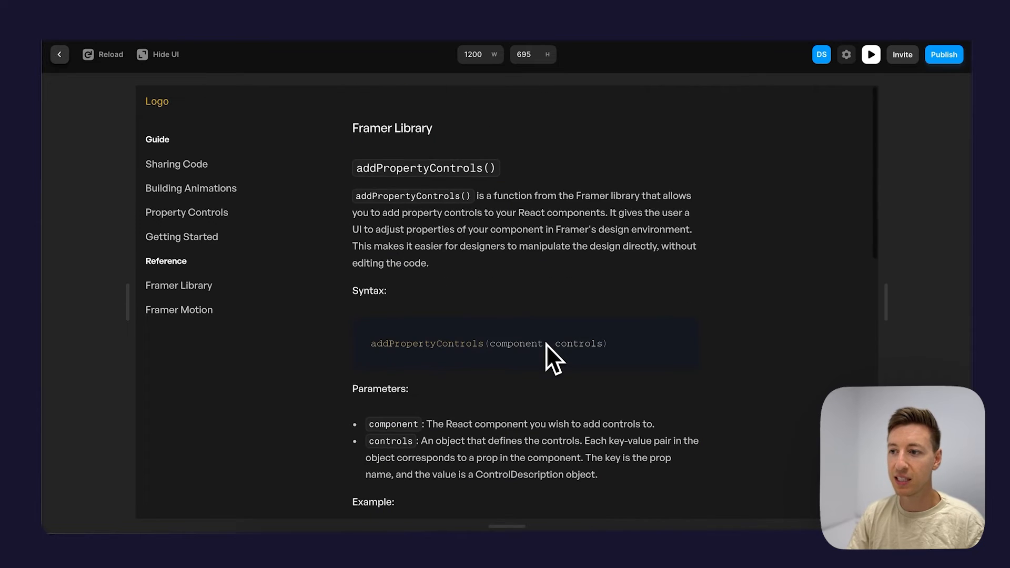
scroll(545, 344, "down", 10)
scroll(545, 344, "up", 10)
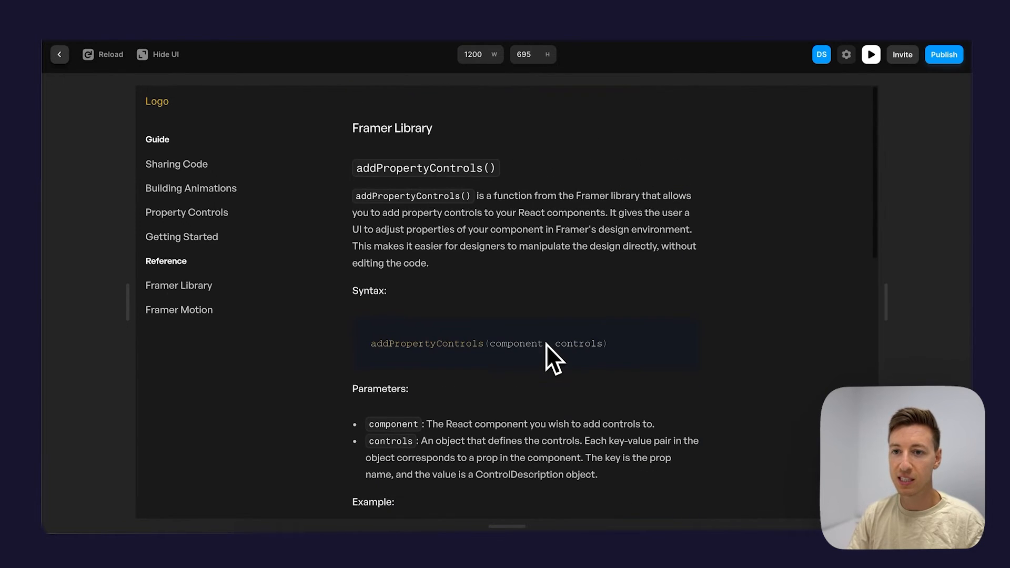
Test the sidebar links in the preview by opening the Building Animations, Sharing Code and Property Controls pages.
scroll(489, 309, "down", 8)
left_click(192, 190)
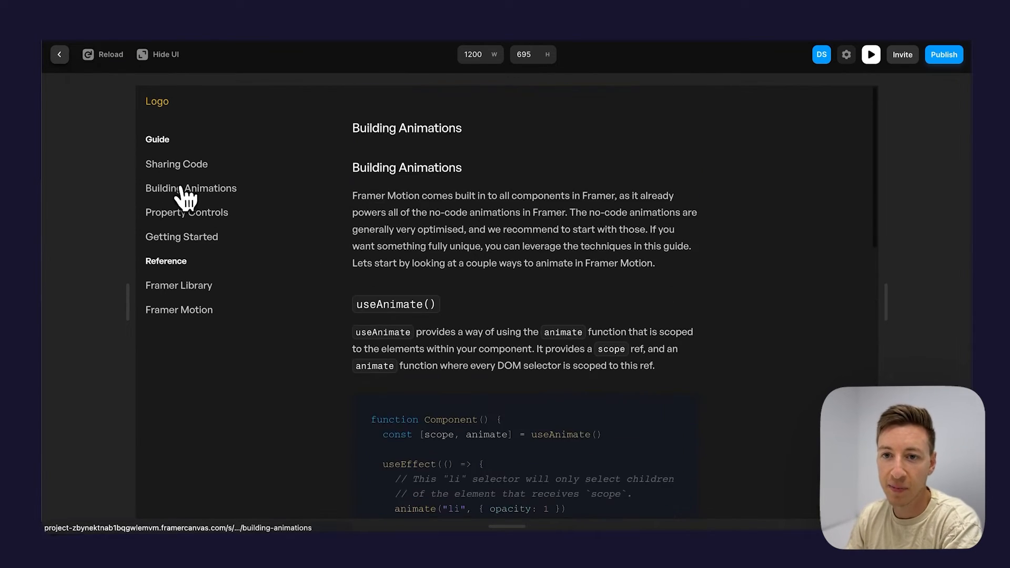
left_click(171, 166)
left_click(173, 212)
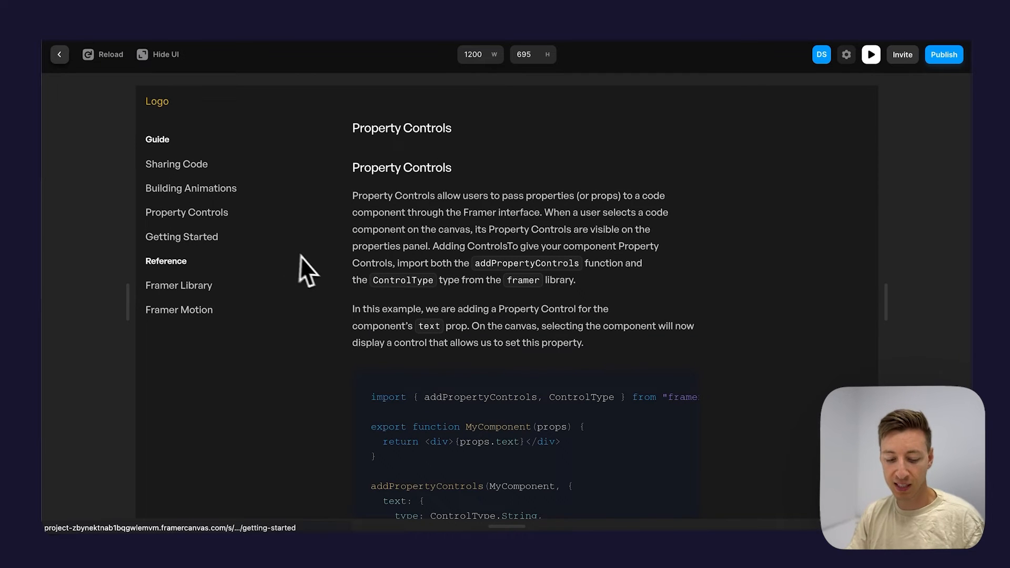
key("Escape")
Inspect the link settings of the Guide list's Post item inside the Navigation component, then return to the docs page.
left_click(408, 259)
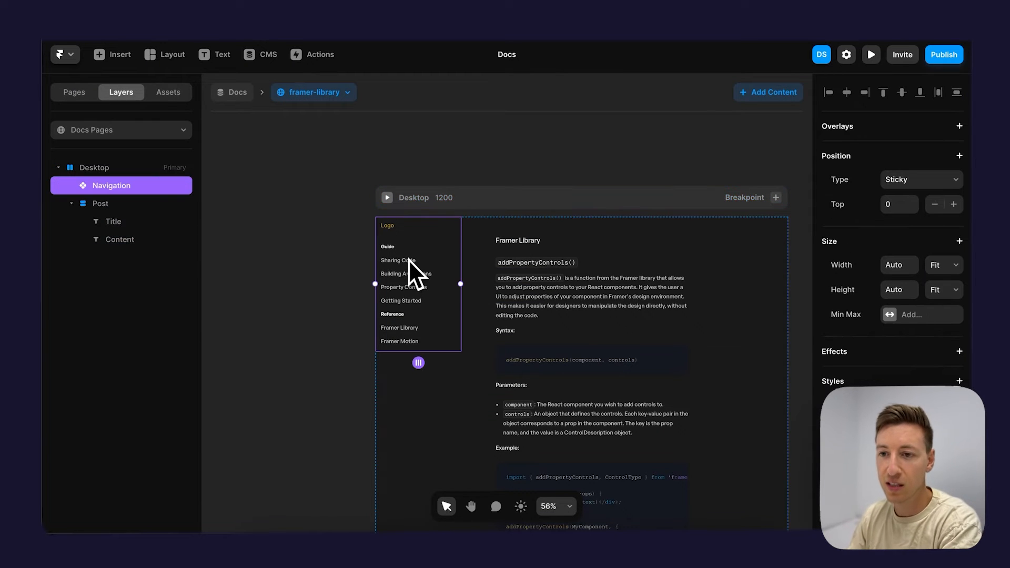
double_click(408, 260)
left_click(459, 280)
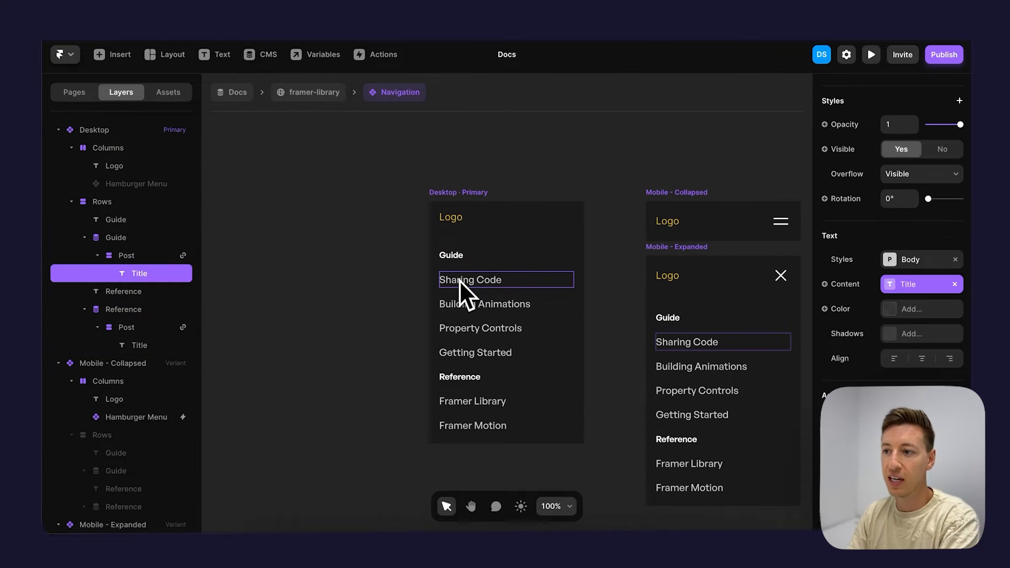
scroll(934, 289, "up", 5)
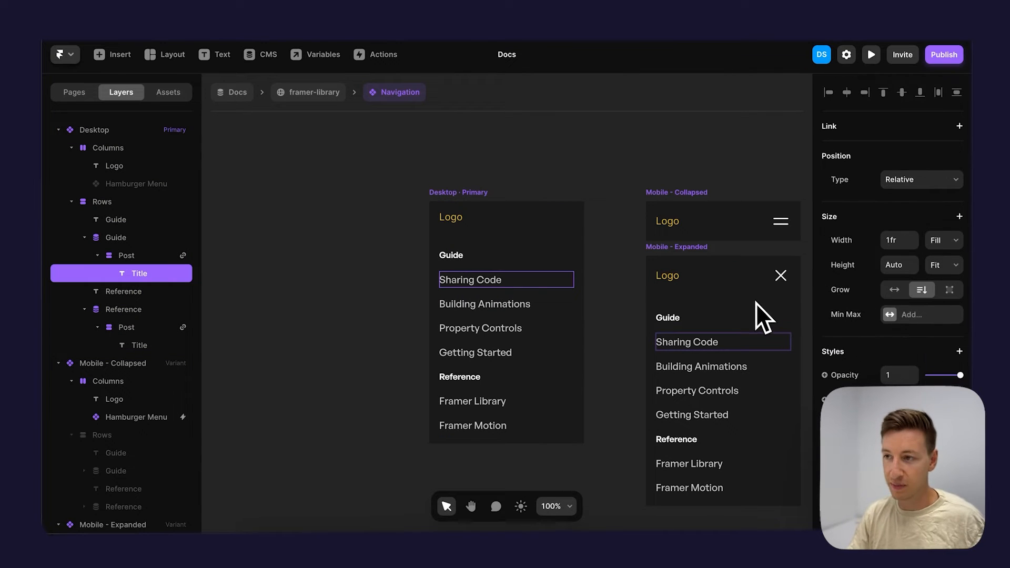
key("Escape")
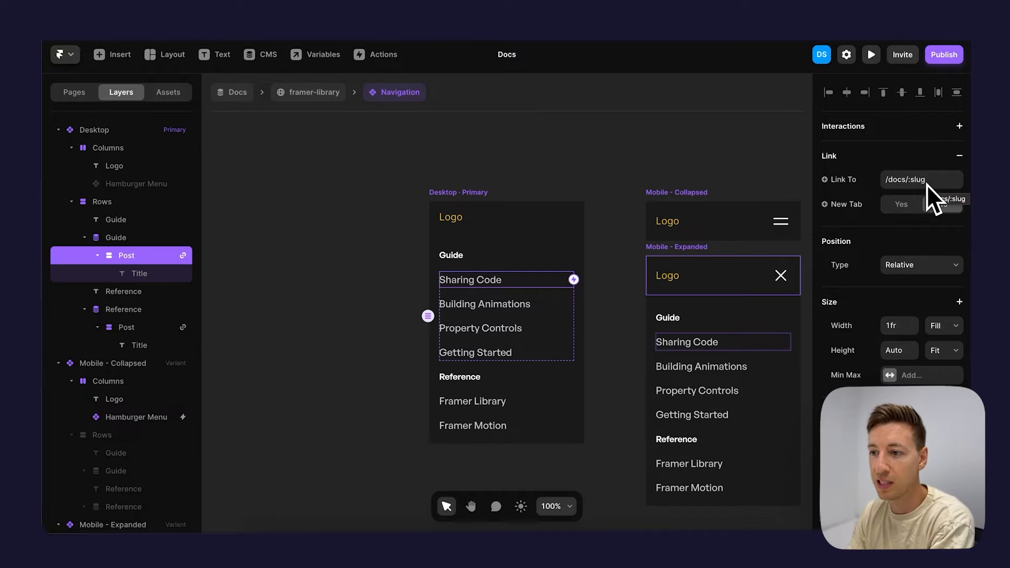
key("Escape")
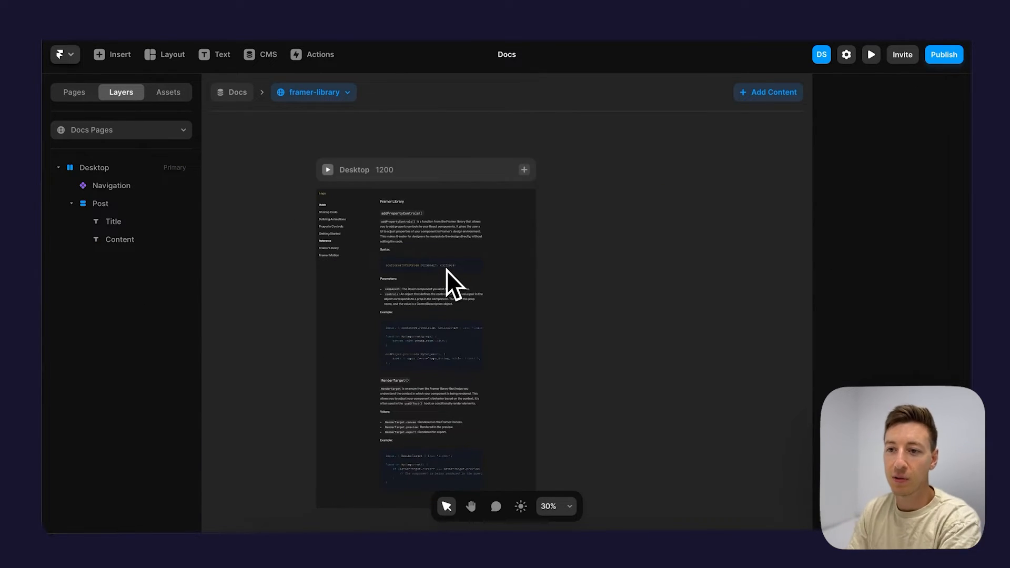
Add the preset Tablet (810) and Phone (390) breakpoints to the docs page.
left_click(351, 206)
left_click(524, 170)
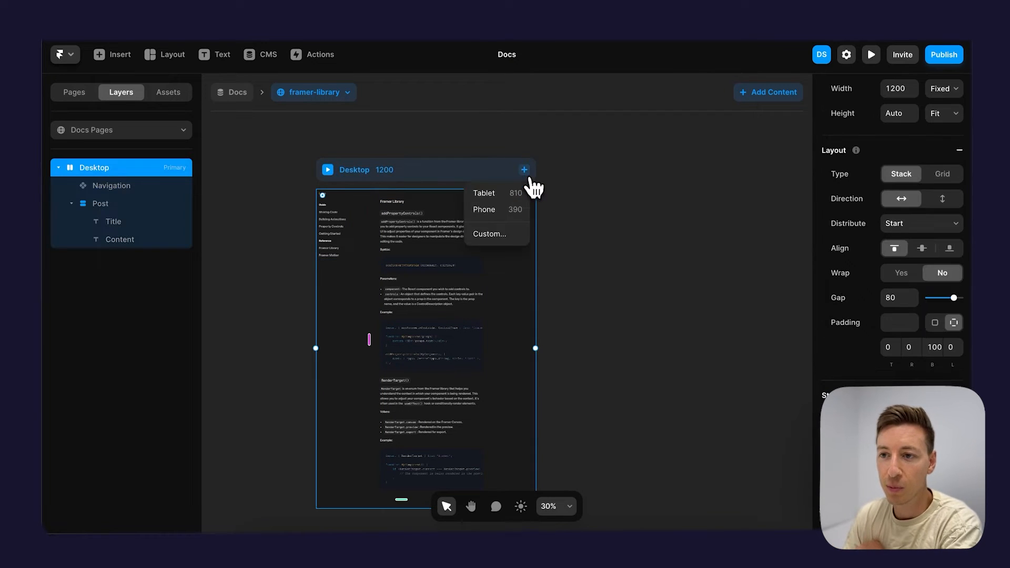
left_click(499, 195)
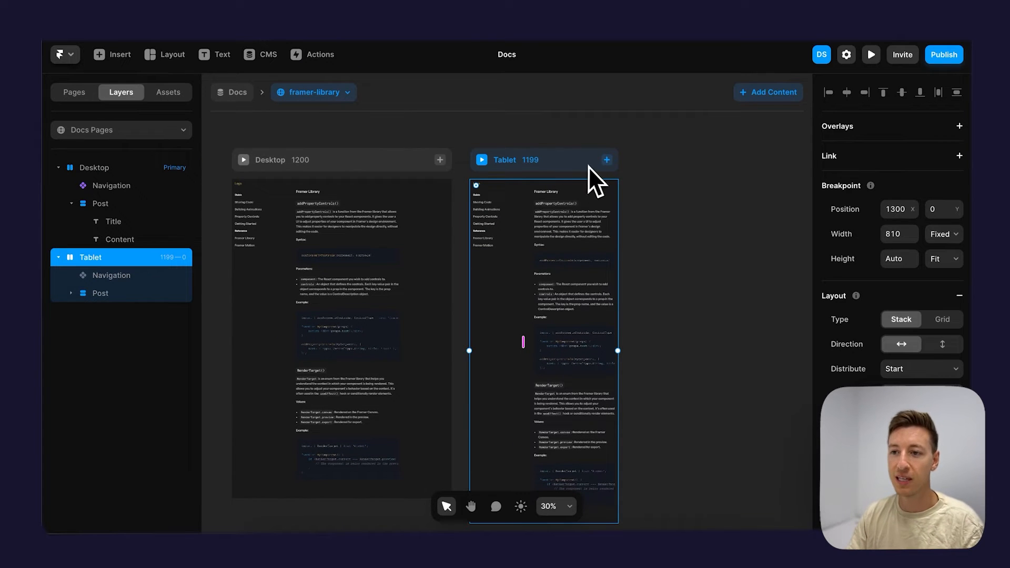
left_click(606, 160)
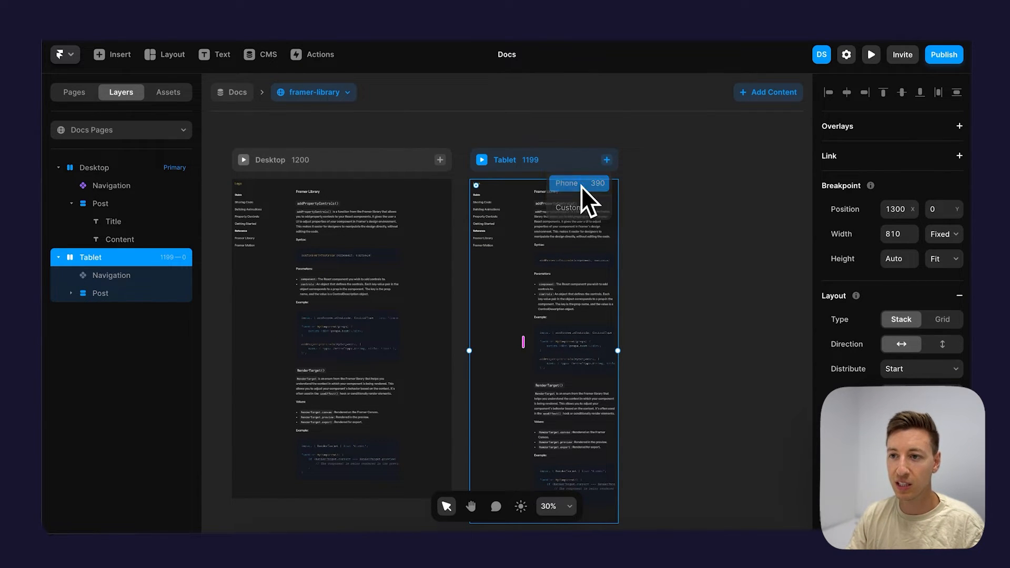
left_click(581, 187)
Switch the Navigation on the Phone breakpoint to its Mobile - Collapsed variant.
scroll(446, 178, "left", 1)
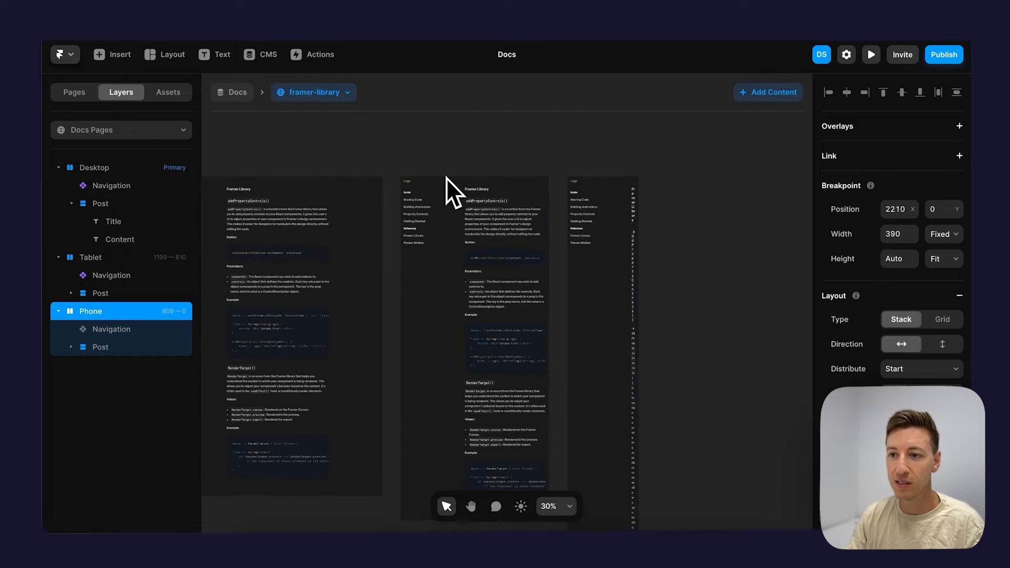
scroll(446, 178, "left", 3)
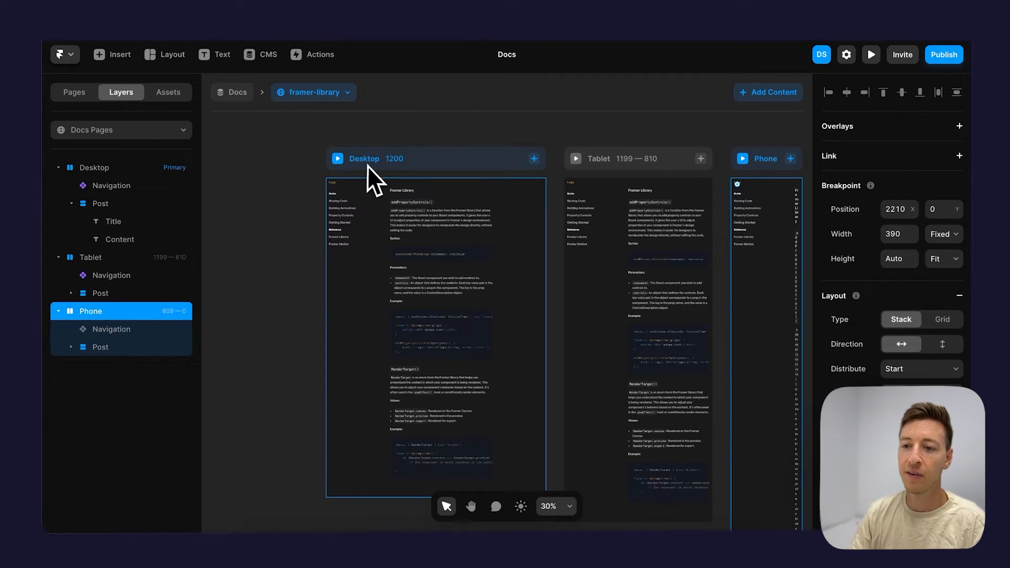
scroll(626, 223, "up", 5)
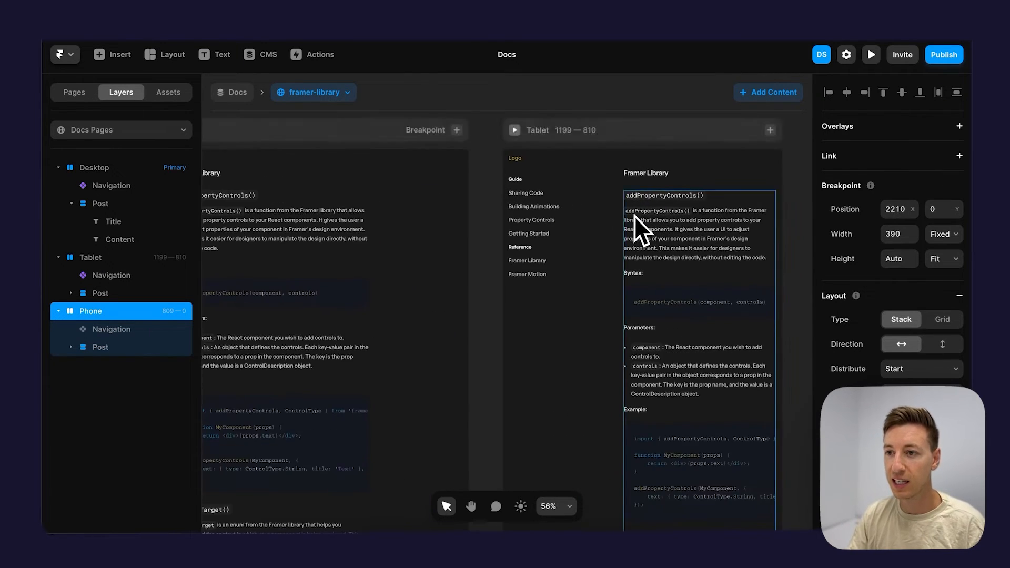
scroll(633, 216, "up", 2)
scroll(633, 216, "right", 1)
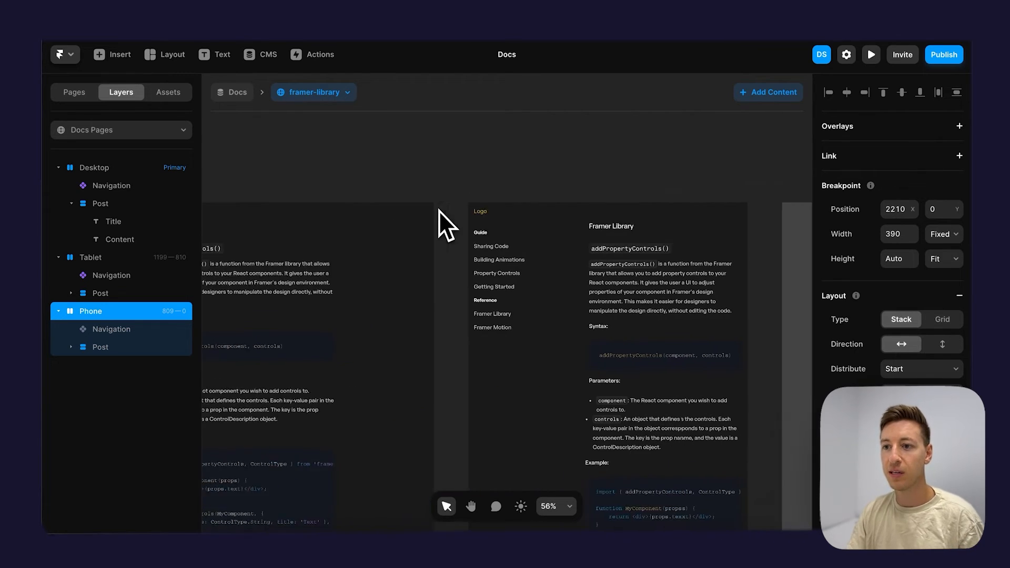
scroll(439, 211, "right", 8)
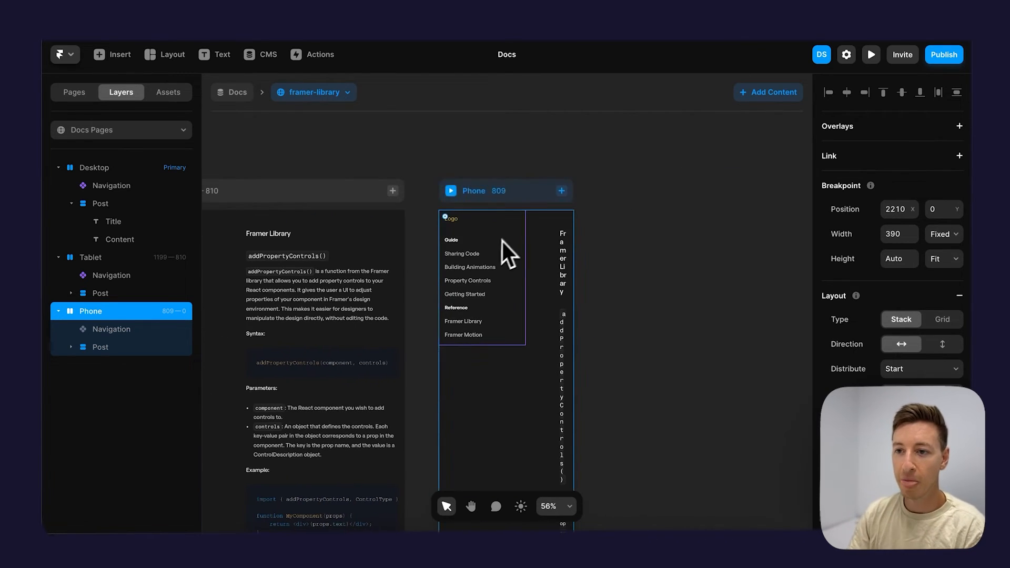
left_click(502, 242)
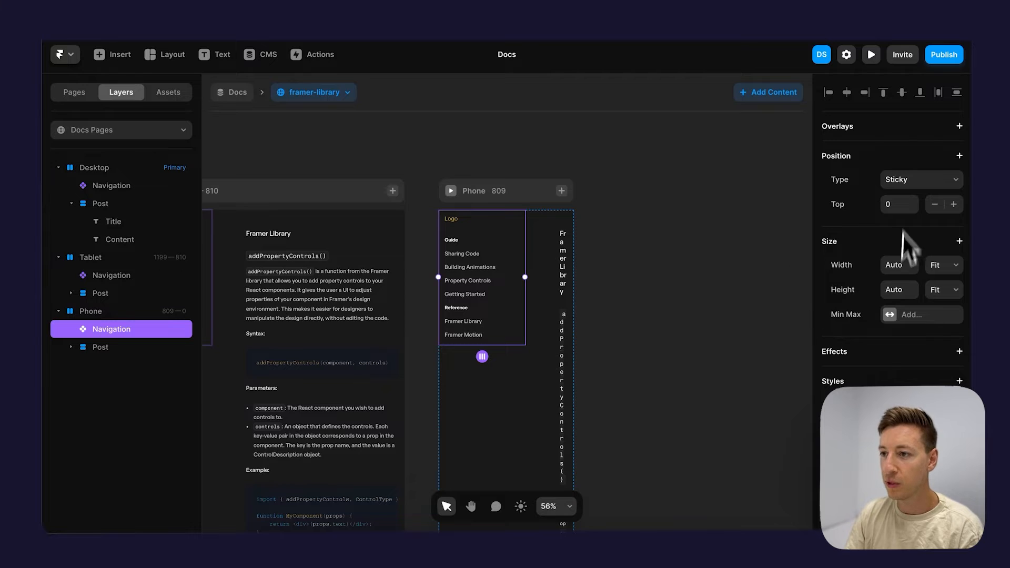
scroll(891, 253, "down", 3)
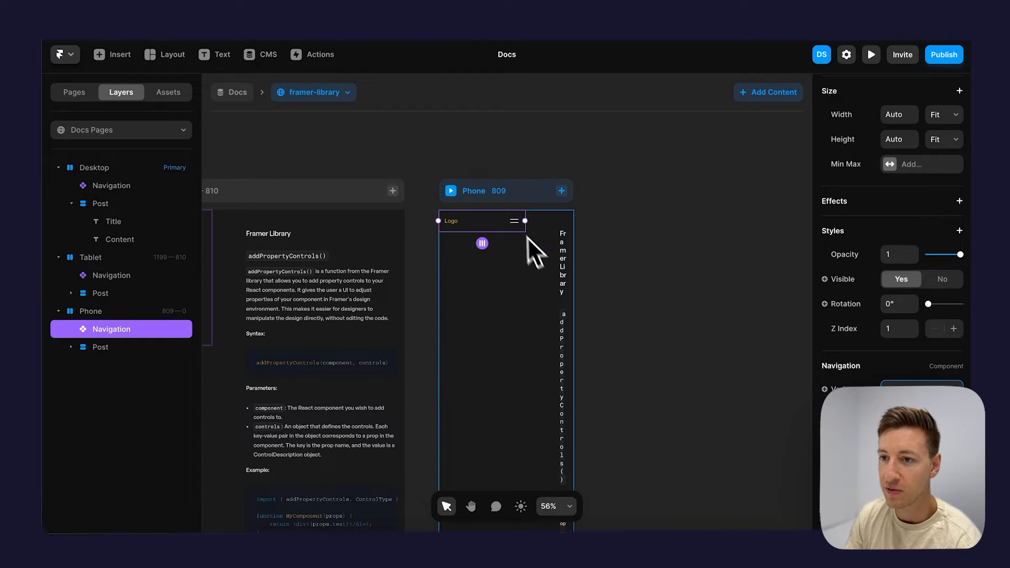
Set the Phone breakpoint's stack direction to vertical and its Navigation width to Fill.
left_click(494, 191)
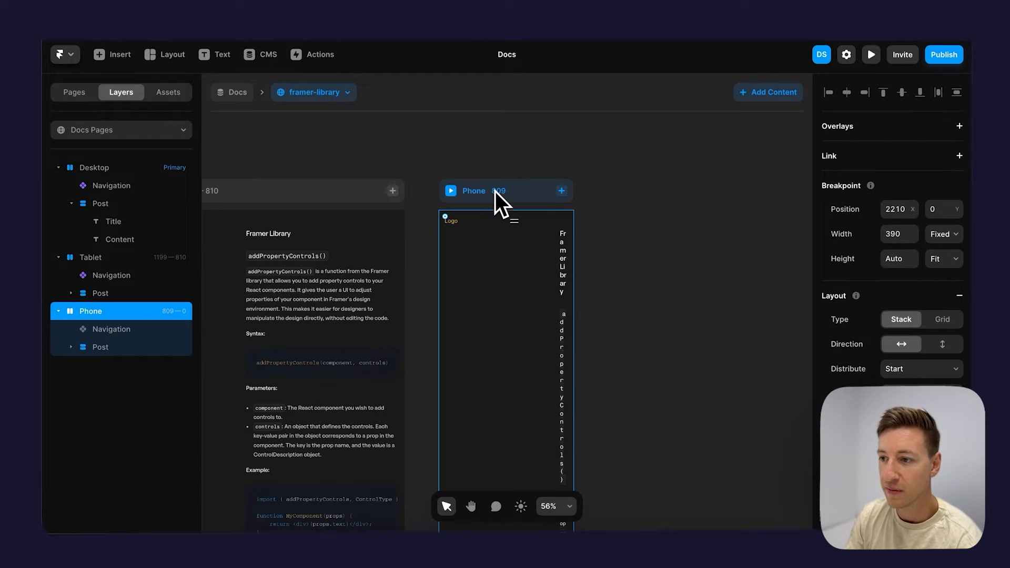
left_click(941, 346)
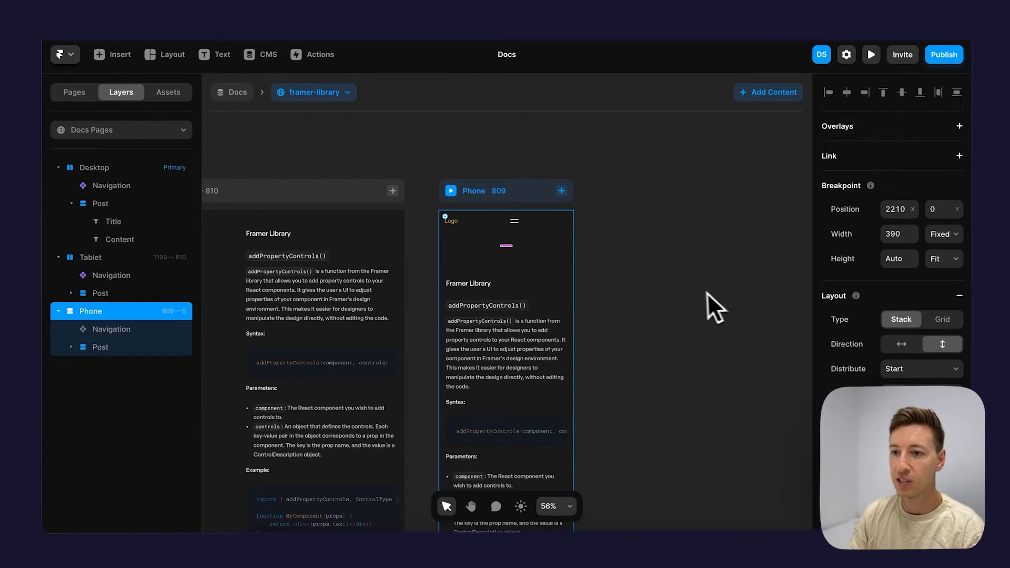
left_click(500, 218)
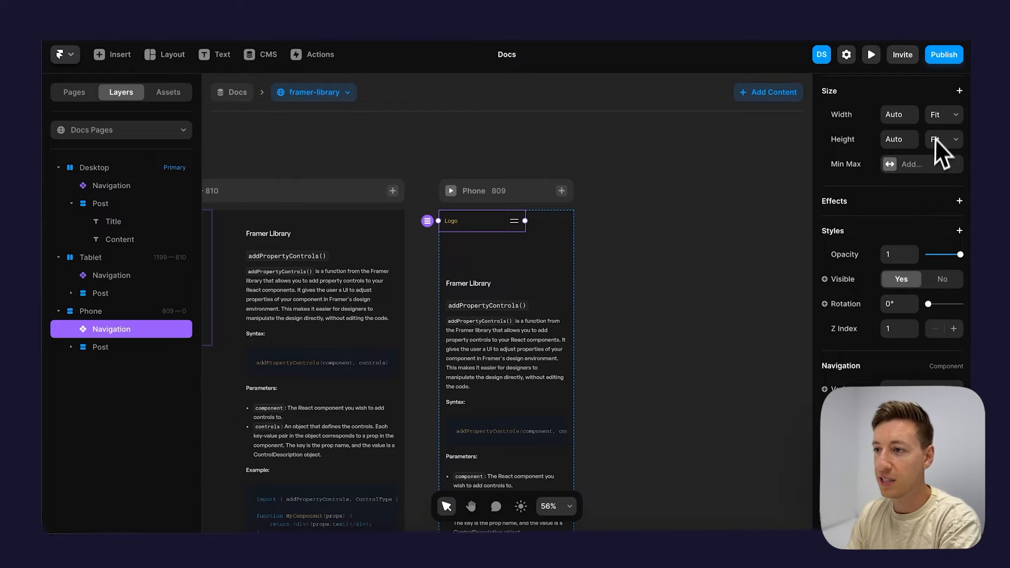
scroll(937, 136, "up", 2)
left_click(943, 168)
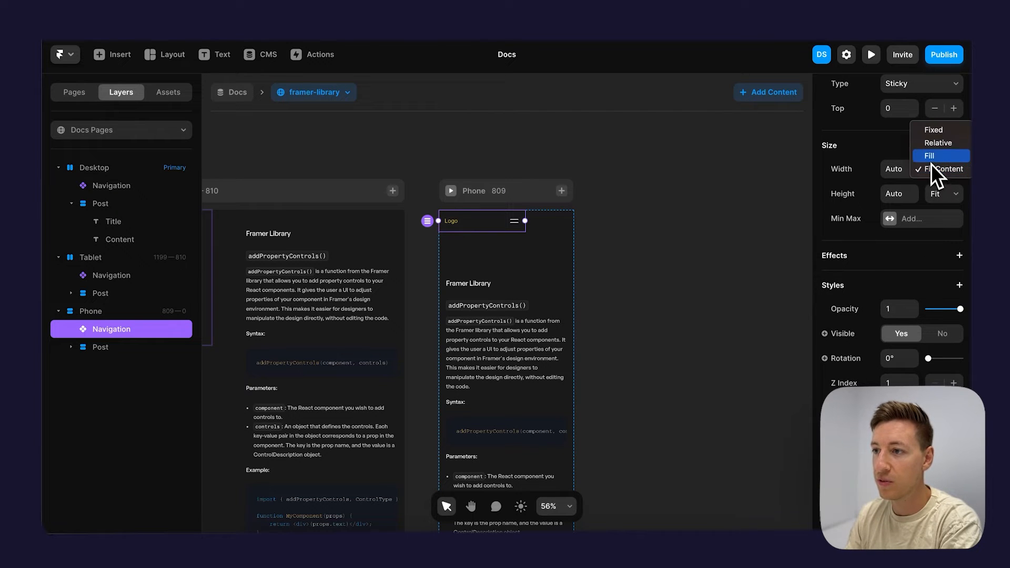
left_click(931, 157)
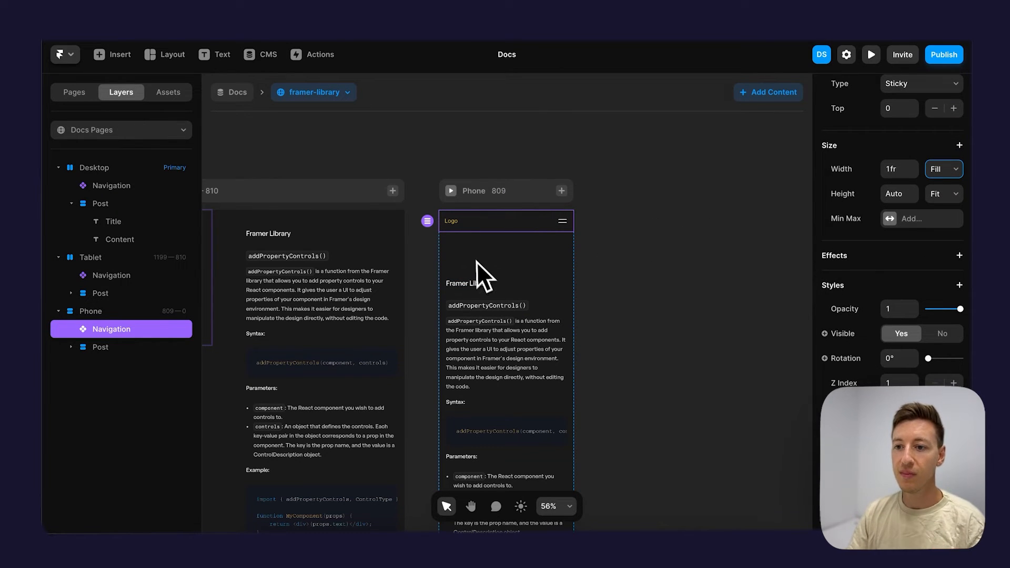
Reduce the stack gap between the Navigation and the Post on the Phone breakpoint.
left_click(468, 191)
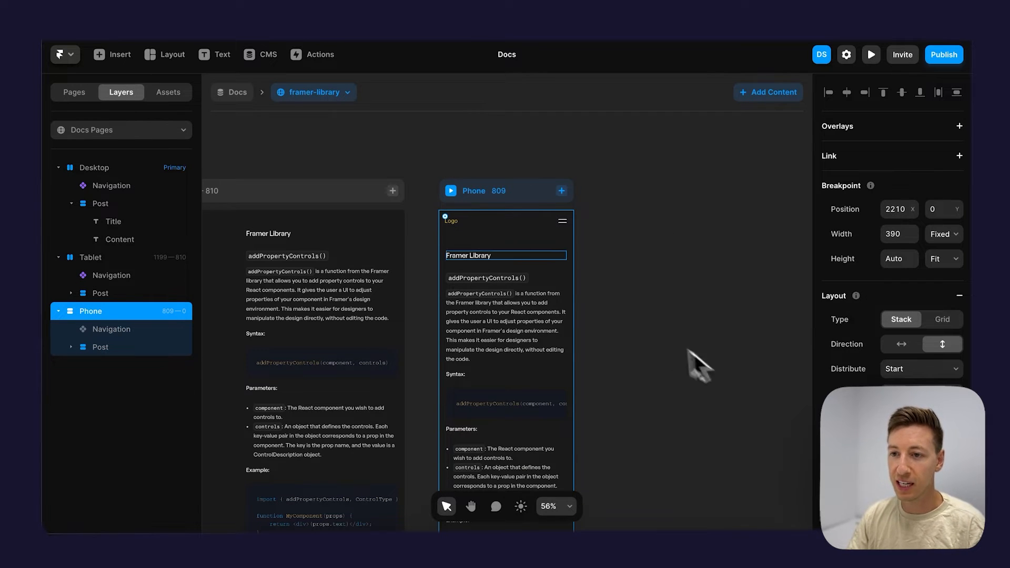
scroll(529, 263, "left", 3)
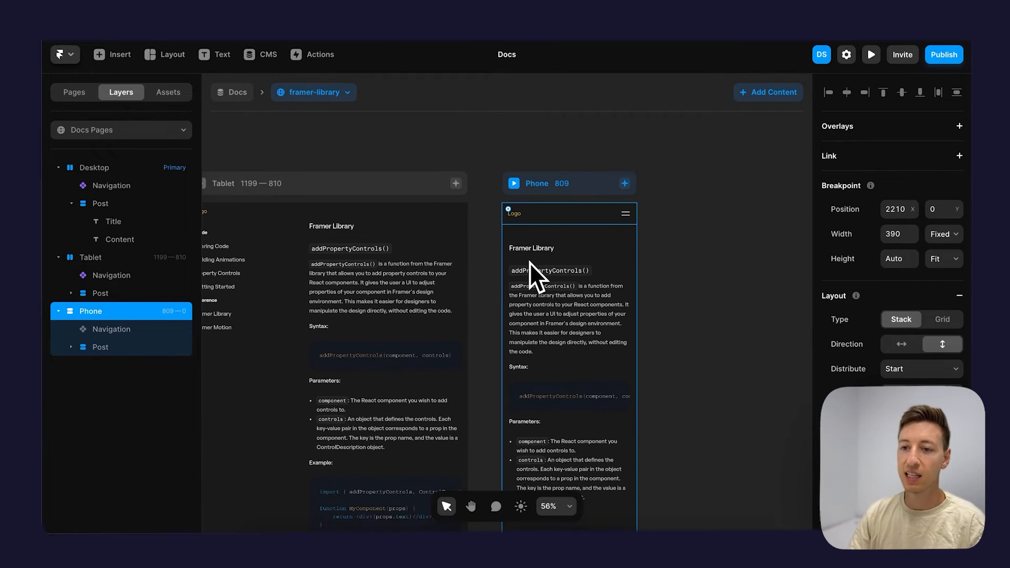
scroll(529, 263, "left", 5)
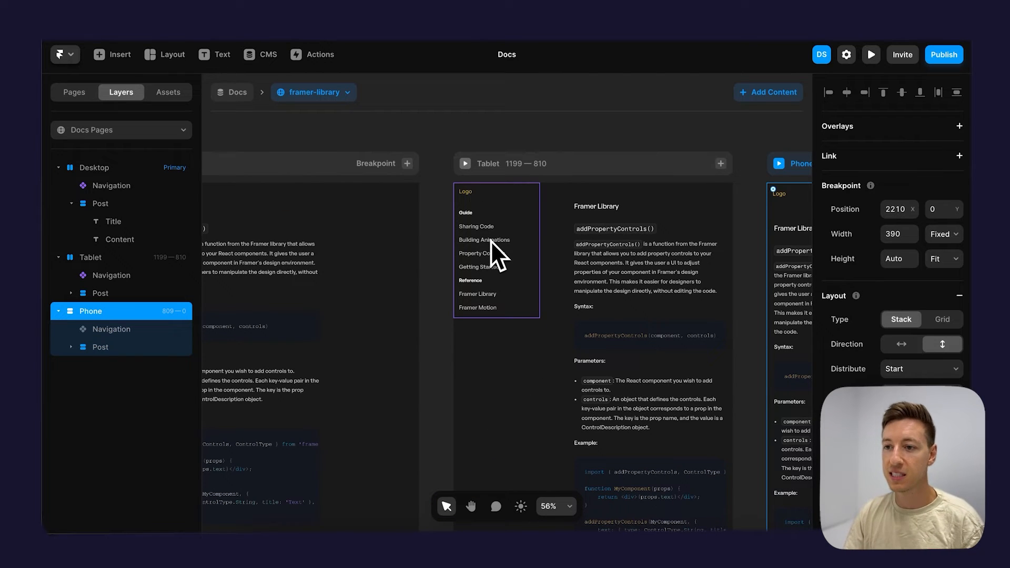
scroll(491, 241, "left", 6)
Preview the page at phone width and check how the sticky navigation behaves along the full page length.
scroll(491, 241, "down", 2)
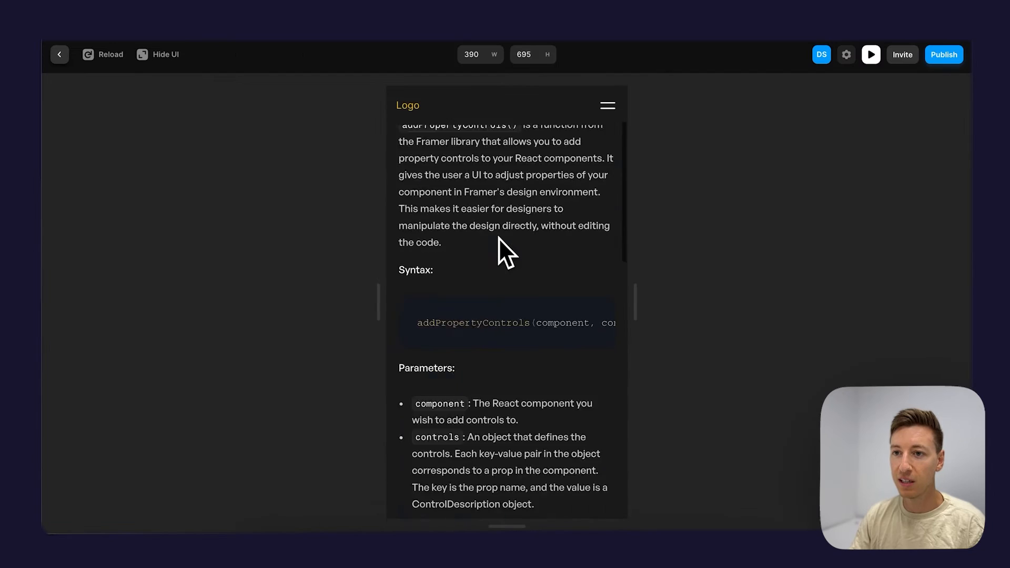
scroll(499, 237, "down", 3)
scroll(498, 237, "down", 10)
scroll(498, 238, "up", 15)
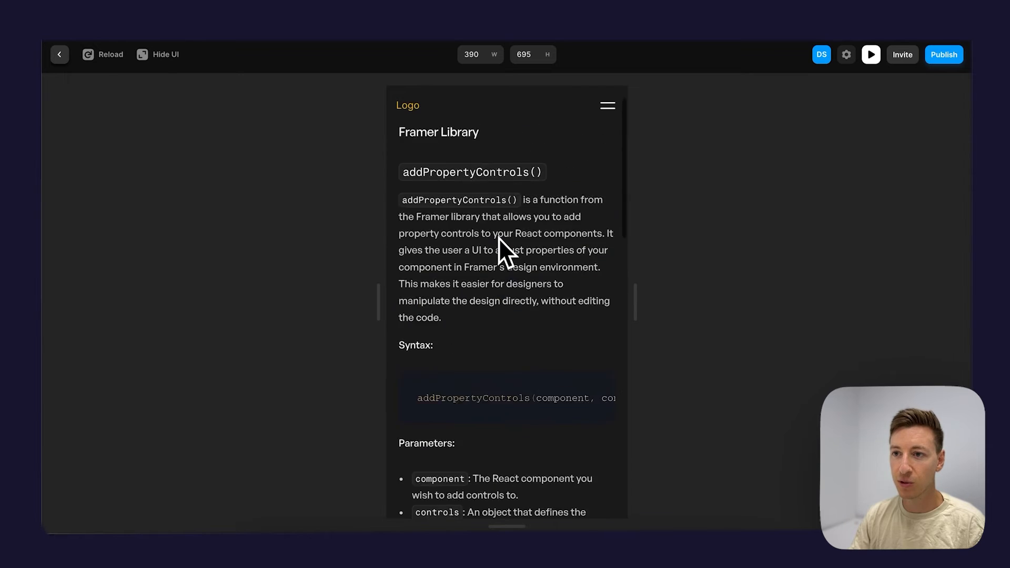
scroll(499, 238, "down", 10)
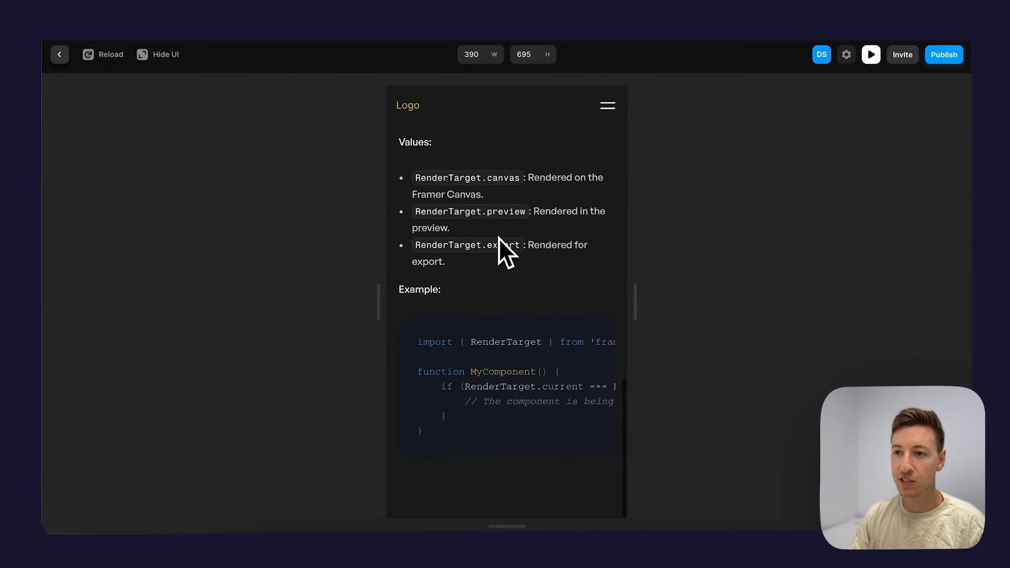
Expand and collapse the mobile menu repeatedly in the preview to check its transition, then leave the preview.
left_click(610, 111)
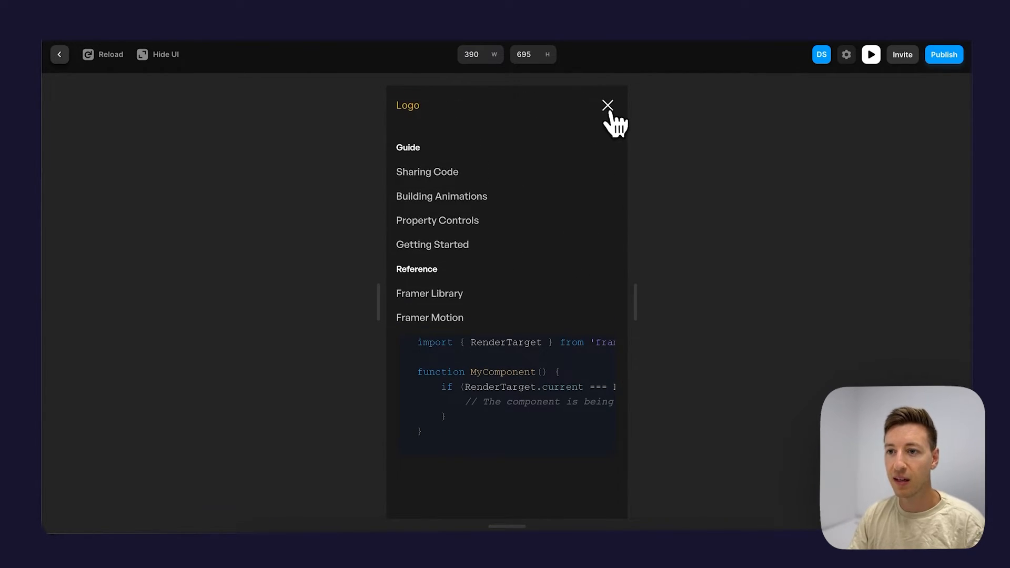
left_click(609, 117)
left_click(608, 108)
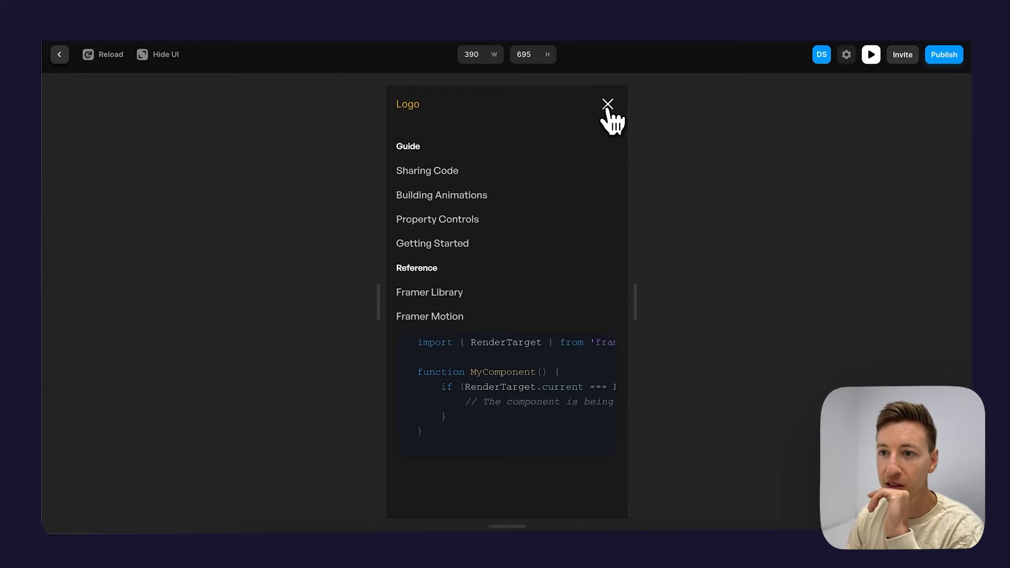
left_click(607, 107)
left_click(608, 108)
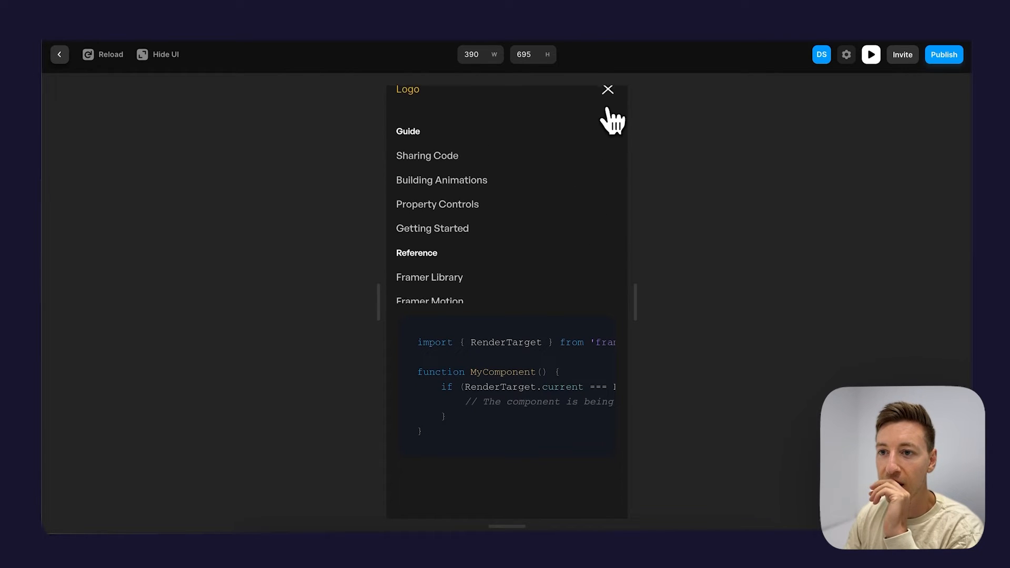
left_click(608, 107)
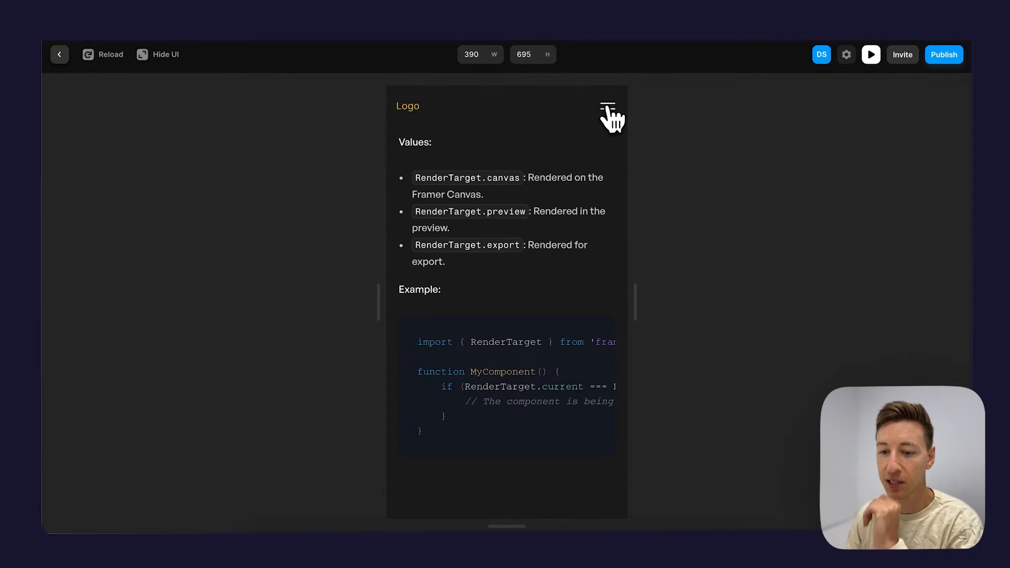
key("Escape")
Change the stack distribution of the Mobile - Expanded and Mobile - Collapsed variants in the Navigation component.
double_click(559, 232)
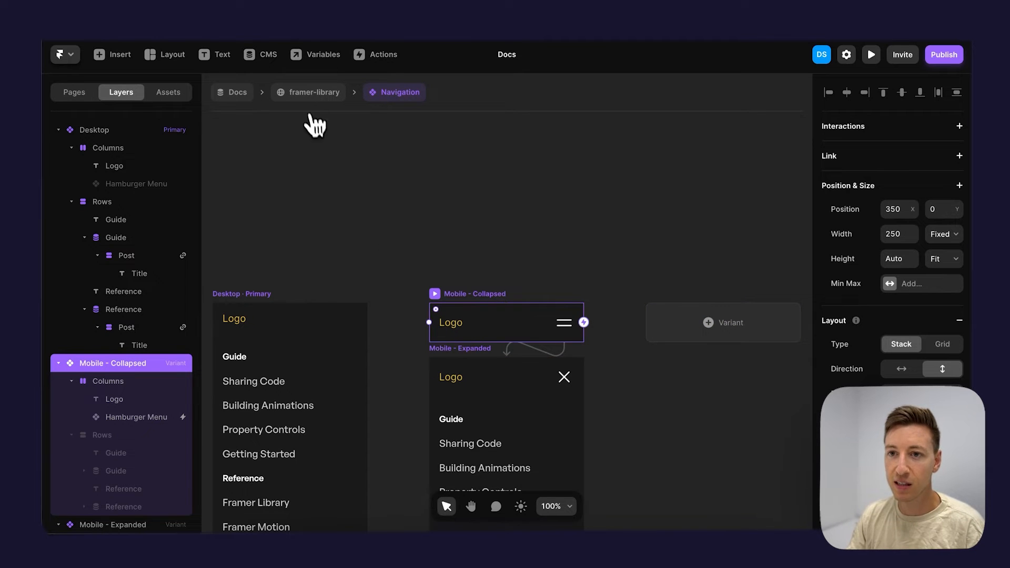
left_click(314, 92)
left_click(584, 206)
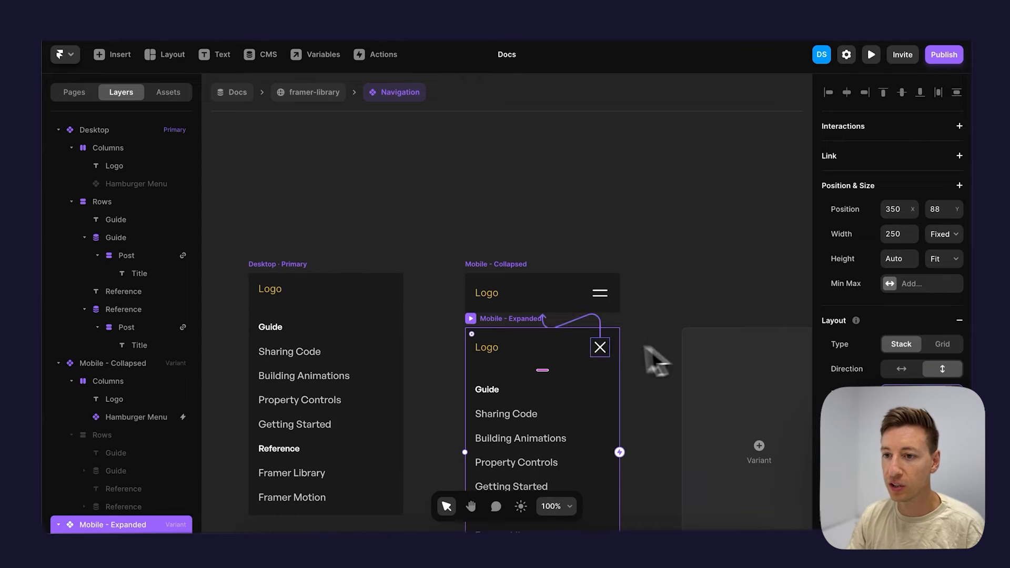
left_click(501, 266)
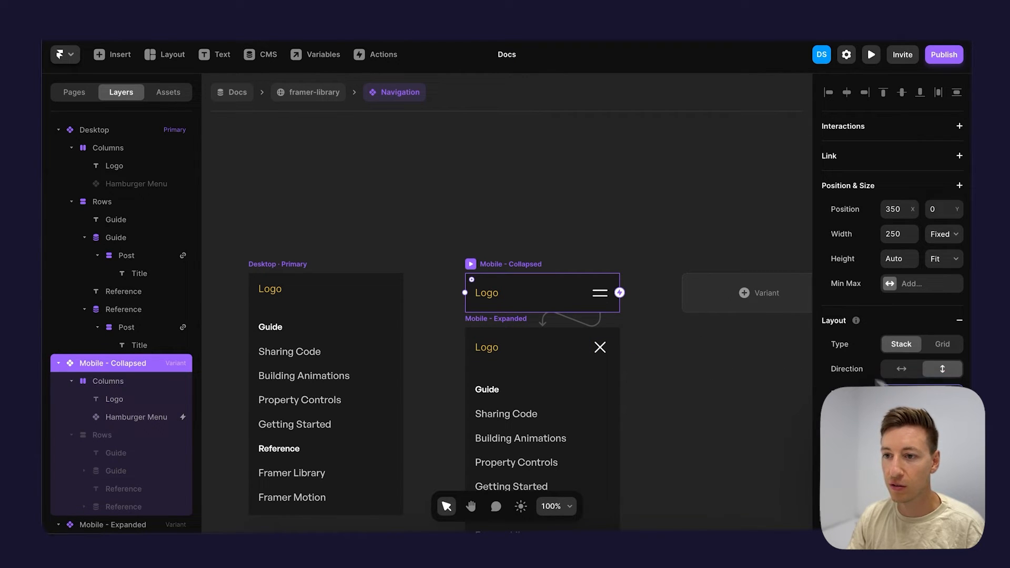
Return to the framer-library page, preview the Phone breakpoint, and toggle the mobile menu several times to test the revised distribution.
left_click(315, 95)
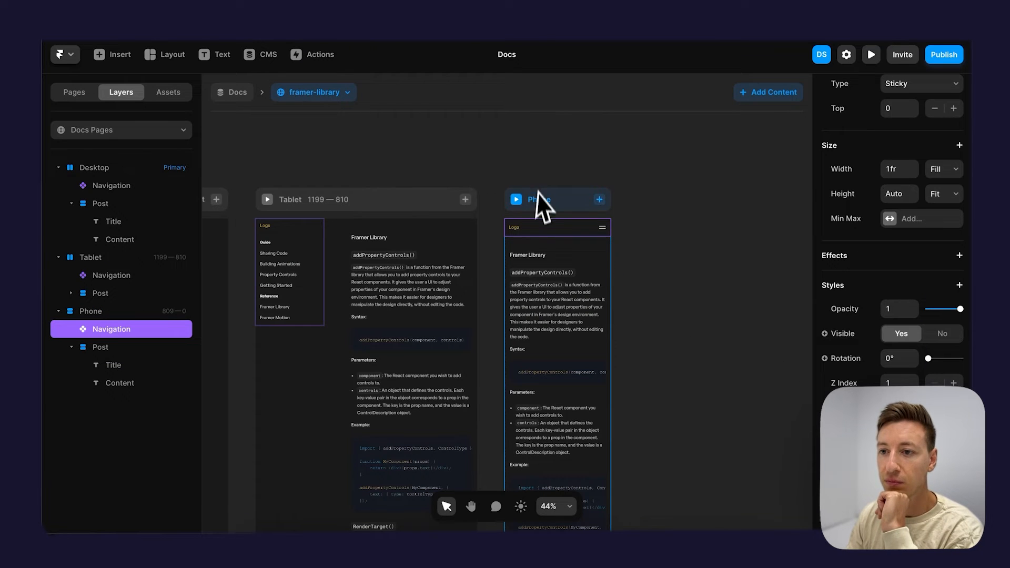
left_click(516, 200)
left_click(609, 110)
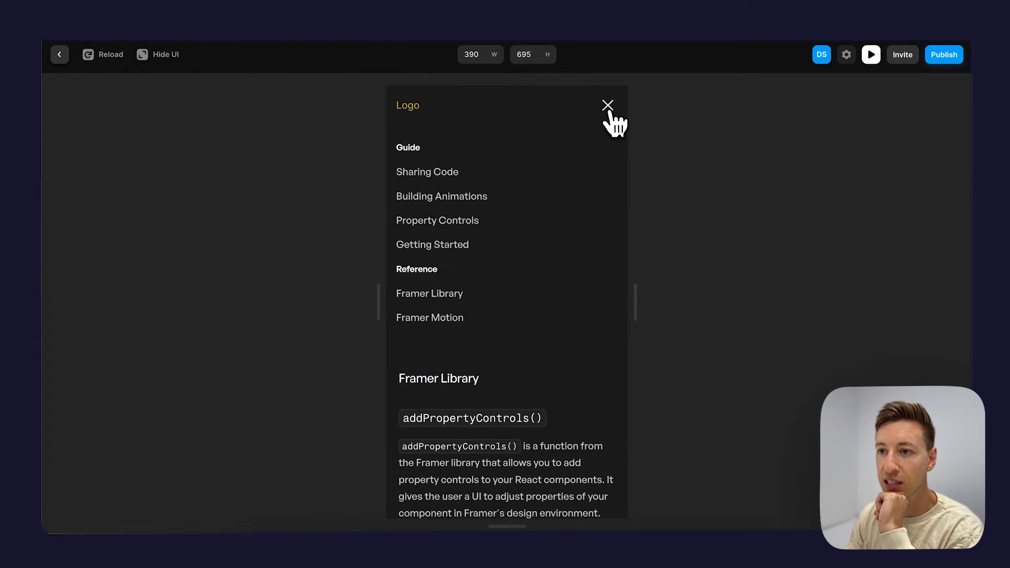
left_click(608, 110)
left_click(610, 113)
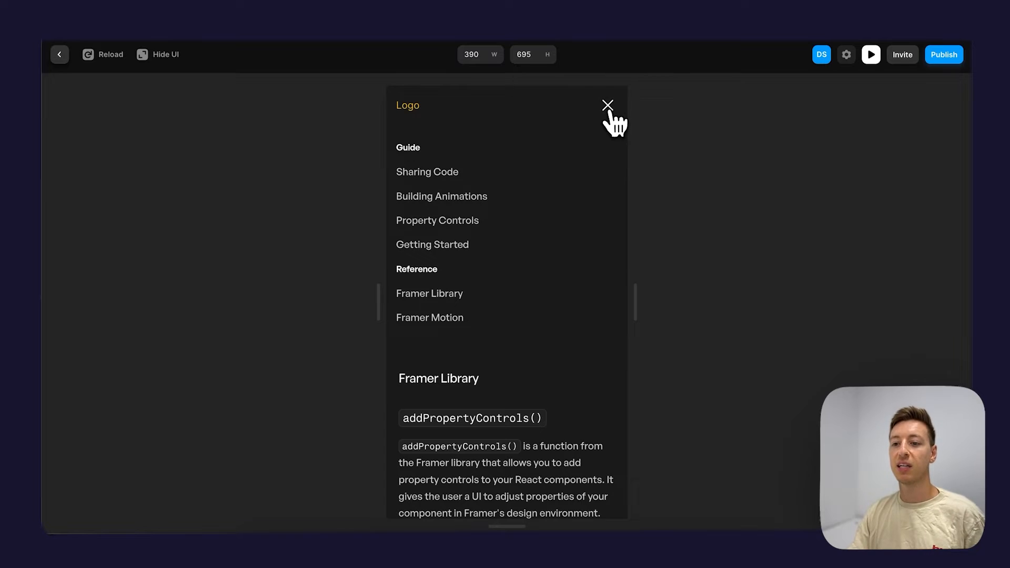
left_click(608, 109)
left_click(607, 109)
left_click(606, 109)
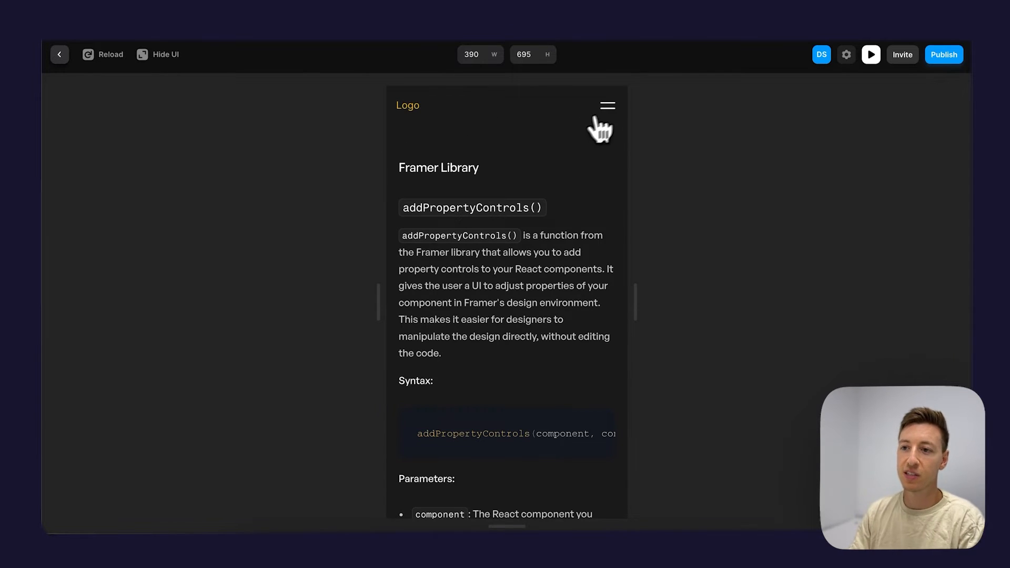
left_click(609, 108)
left_click(610, 108)
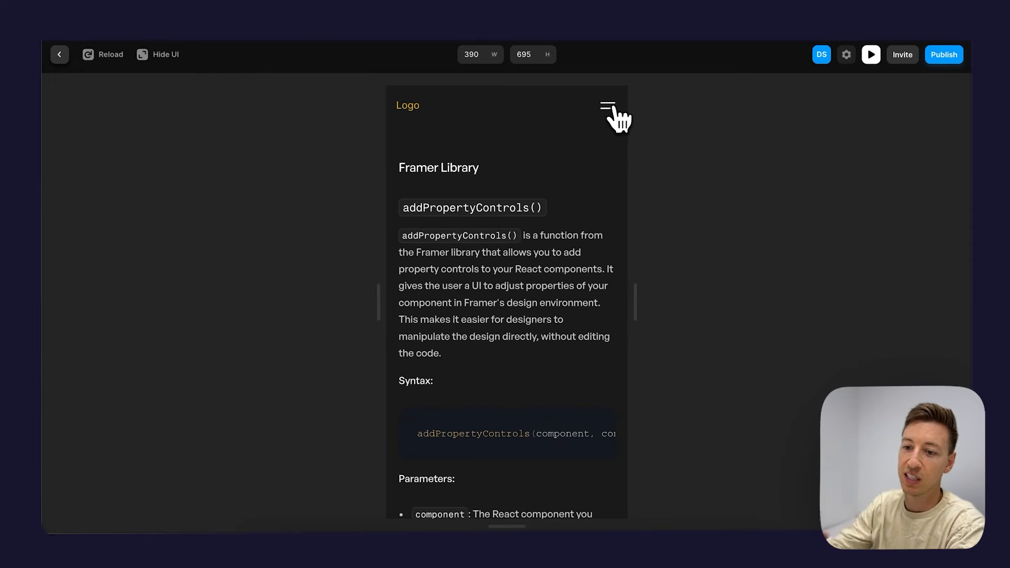
left_click(610, 109)
left_click(611, 108)
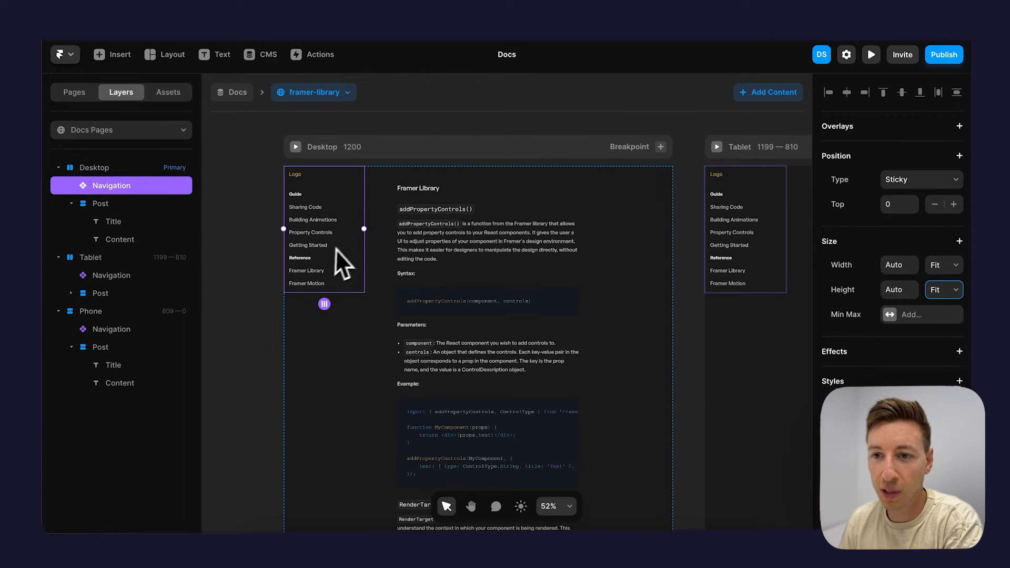
Set the height of the Navigation on the Desktop breakpoint to Viewport.
left_click(269, 255)
left_click(318, 219)
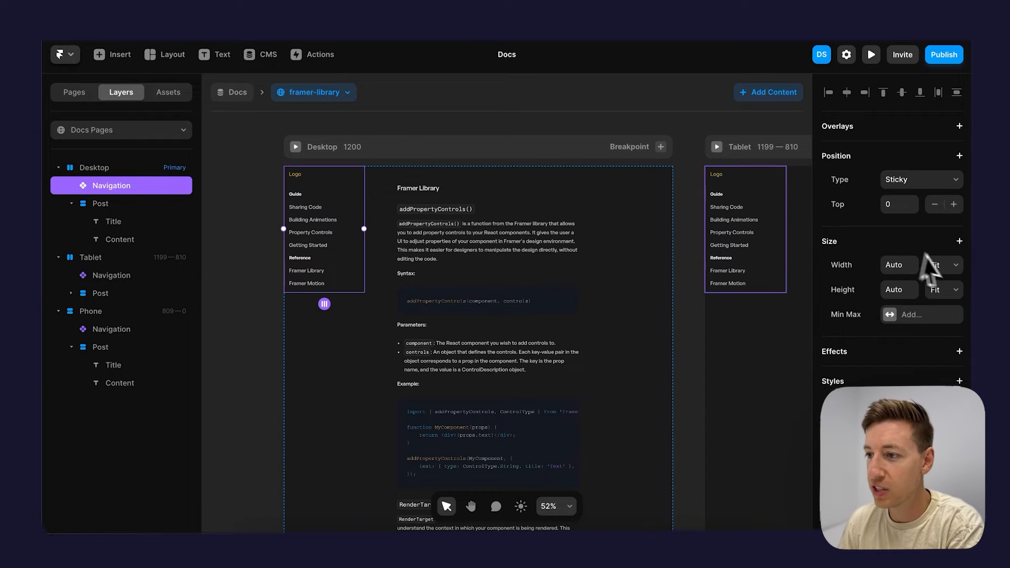
left_click(944, 290)
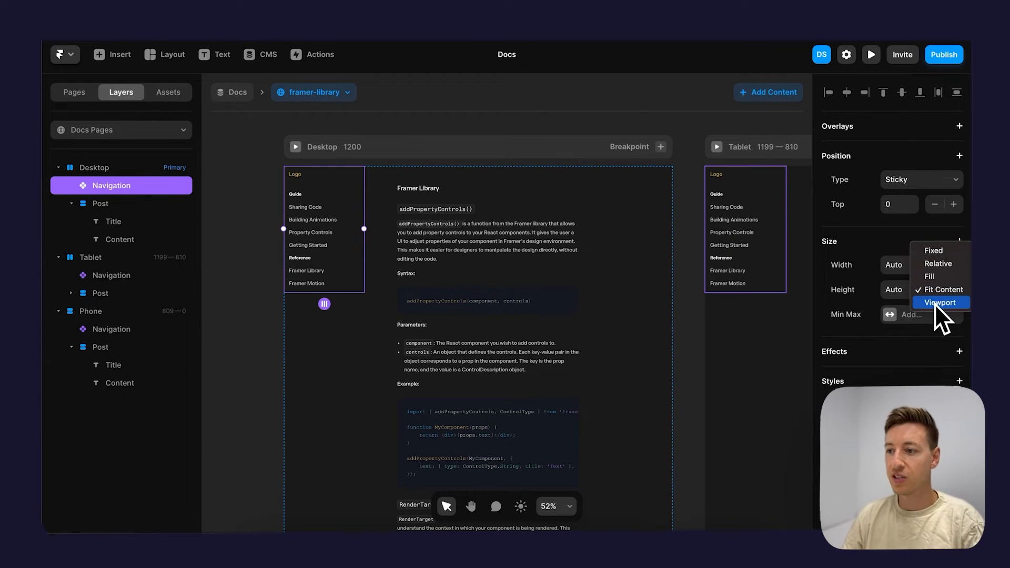
left_click(935, 304)
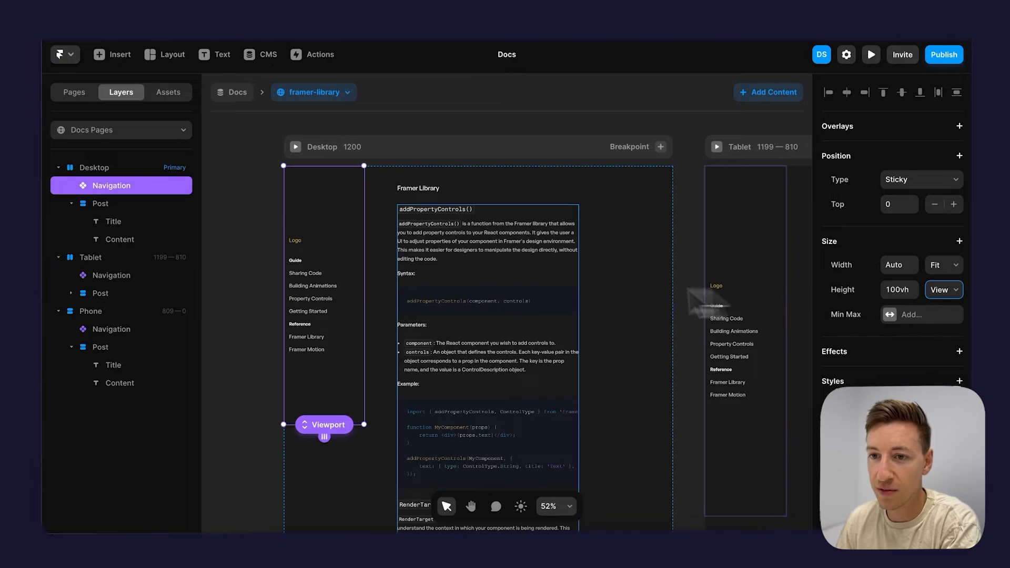
Set the Desktop variant's stack distribution to Start in the Navigation component and return to the framer-library page.
double_click(350, 273)
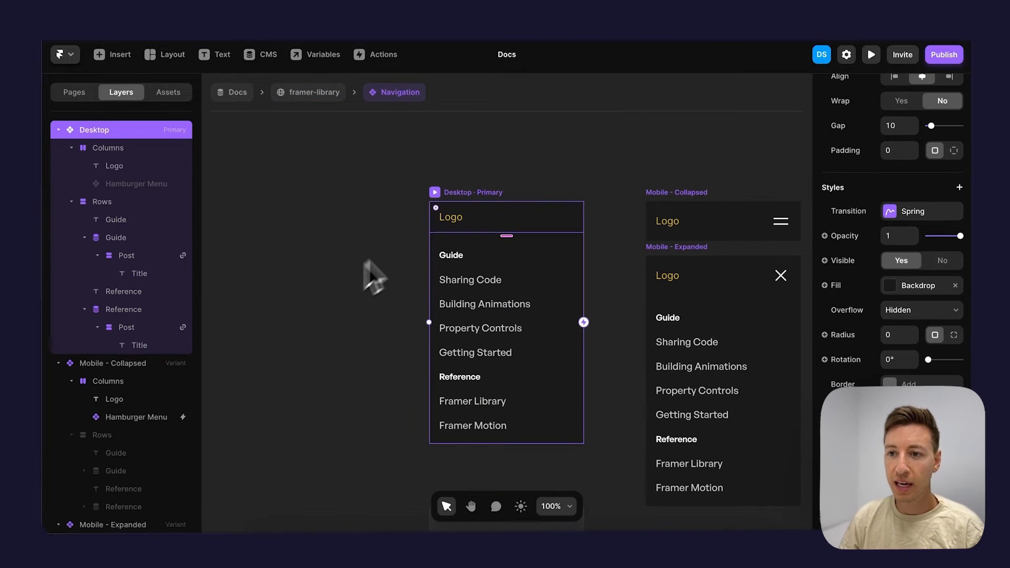
scroll(879, 236, "up", 5)
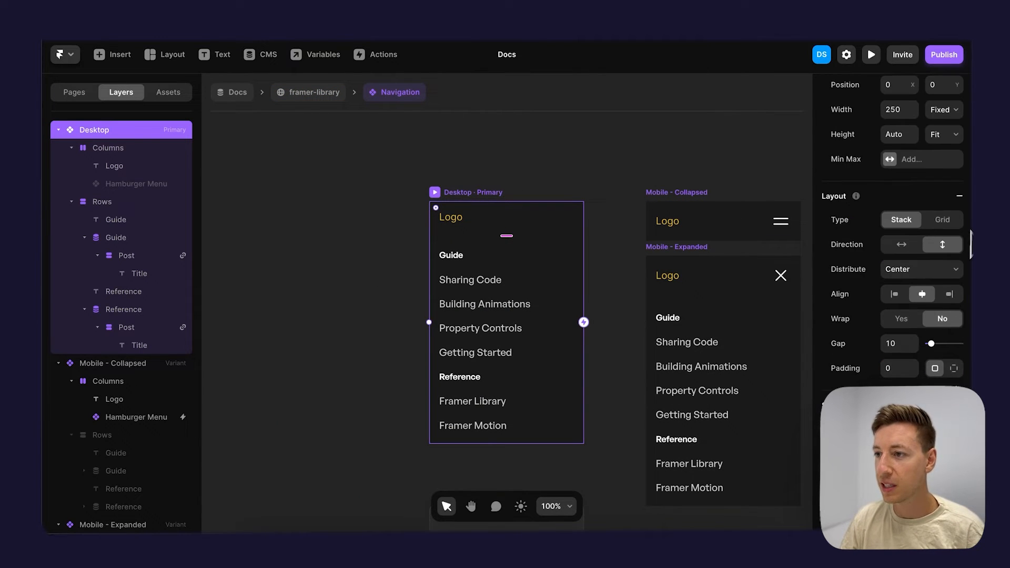
left_click(904, 269)
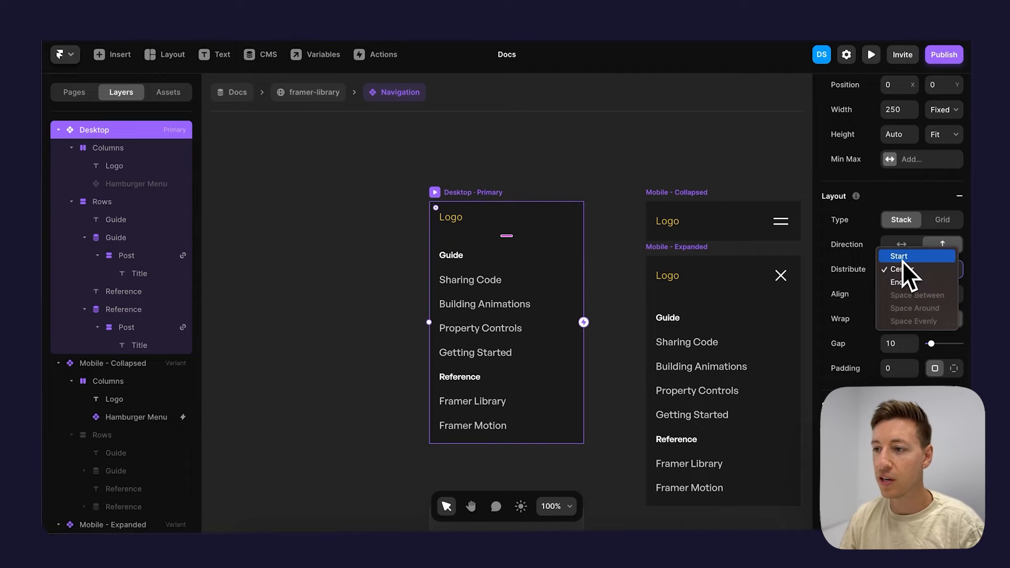
left_click(901, 261)
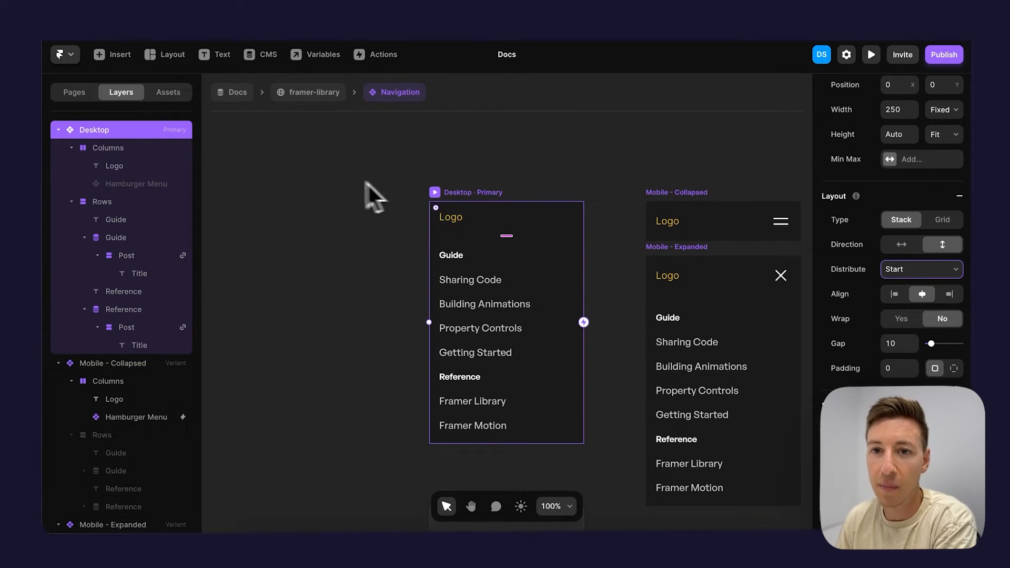
left_click(313, 92)
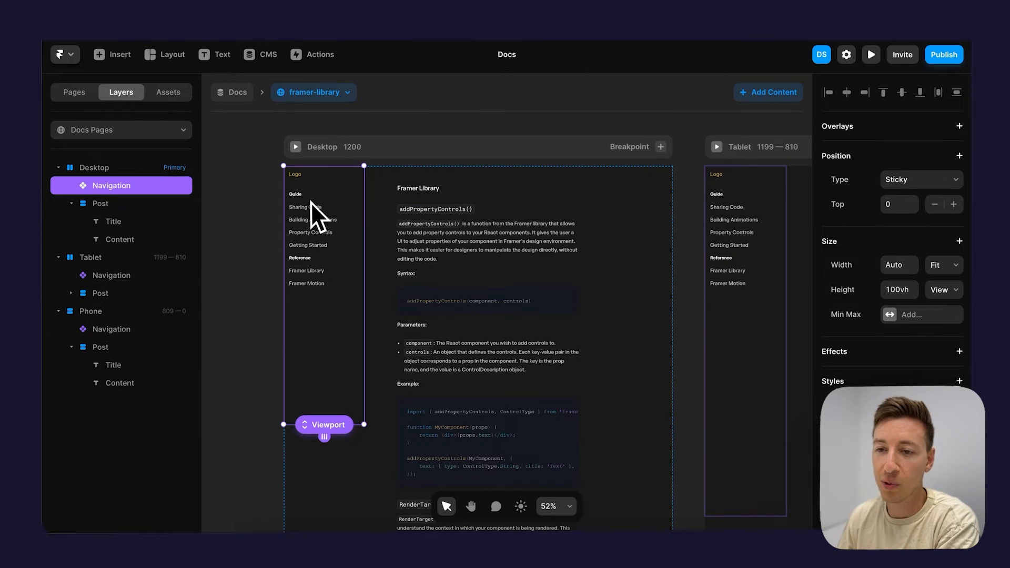
Open the Navigation component and apply the Layer color style to the Desktop variant's fill.
double_click(288, 207)
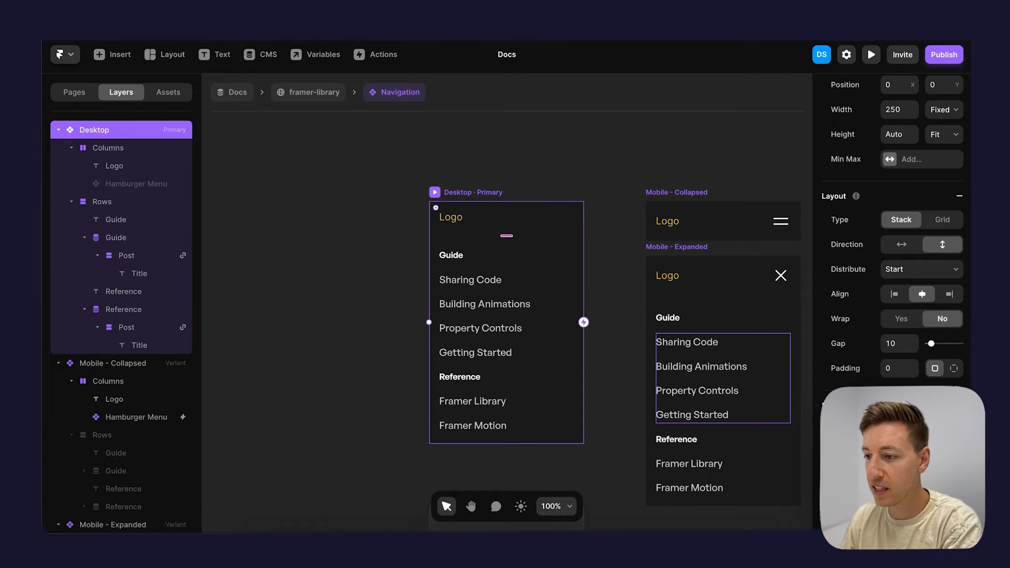
scroll(921, 421, "down", 1)
left_click(917, 443)
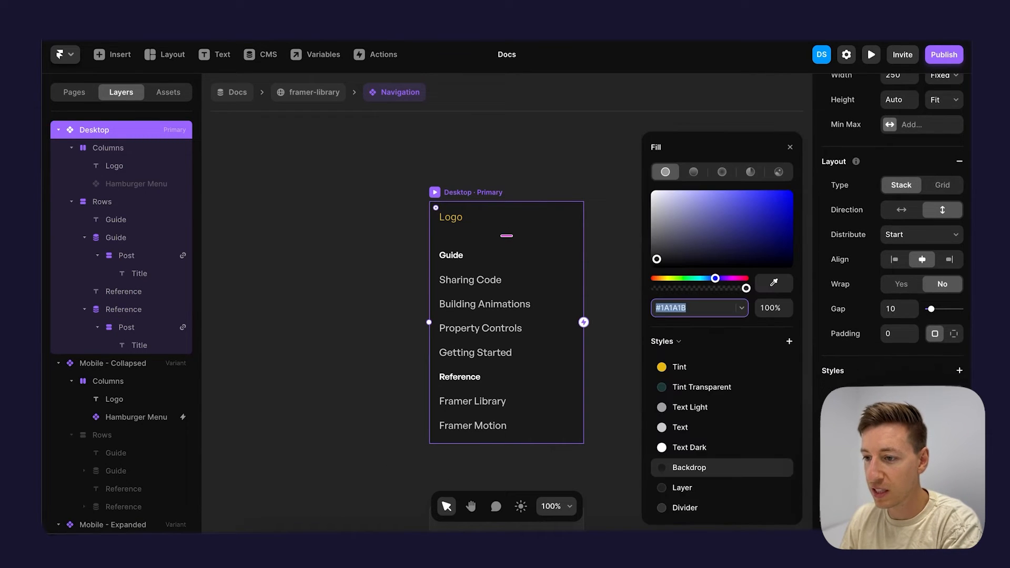
left_click(681, 487)
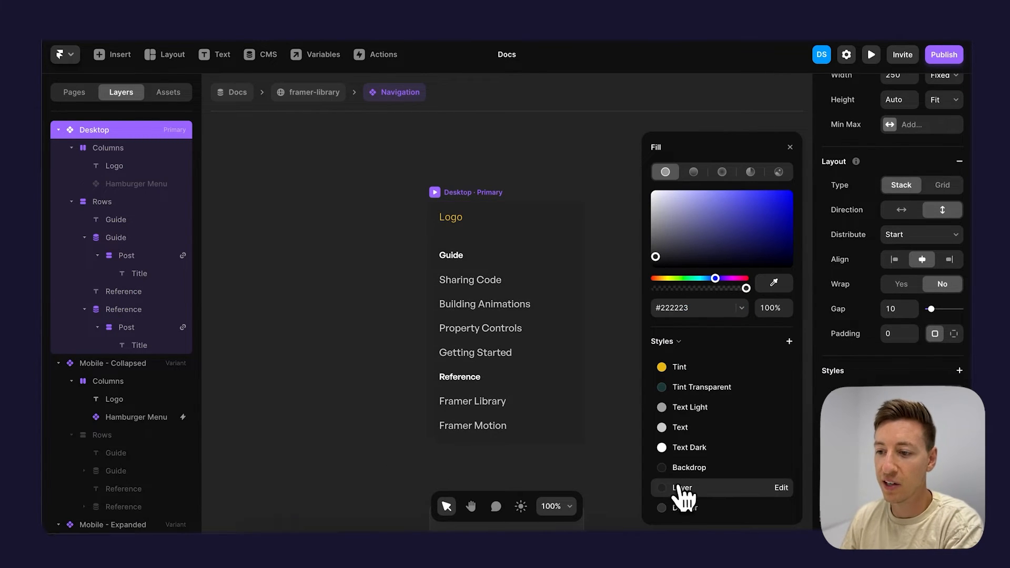
Add a border in the Divider color style to the Columns stack of the Desktop variant.
left_click(453, 229)
scroll(892, 232, "down", 5)
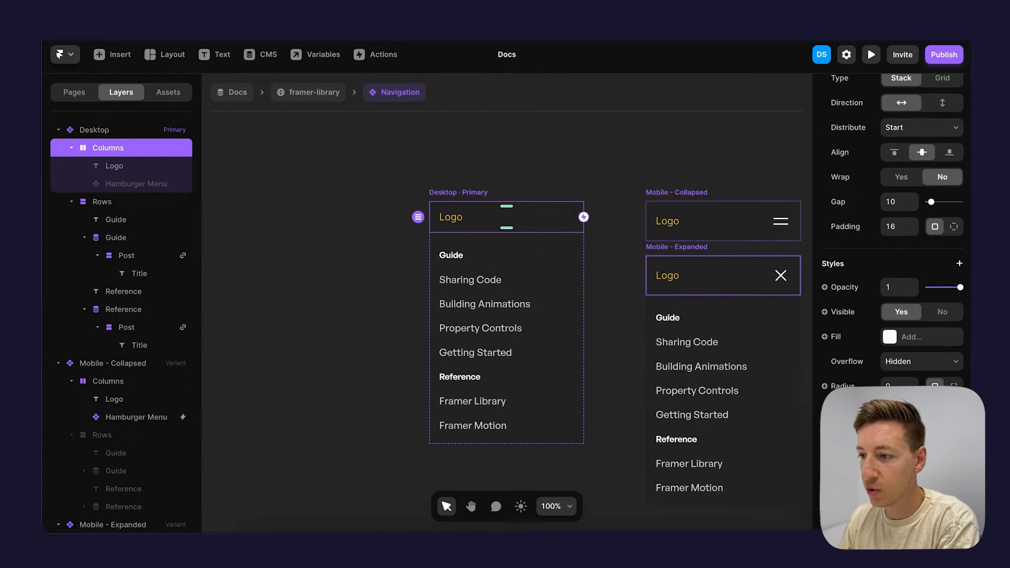
left_click(915, 411)
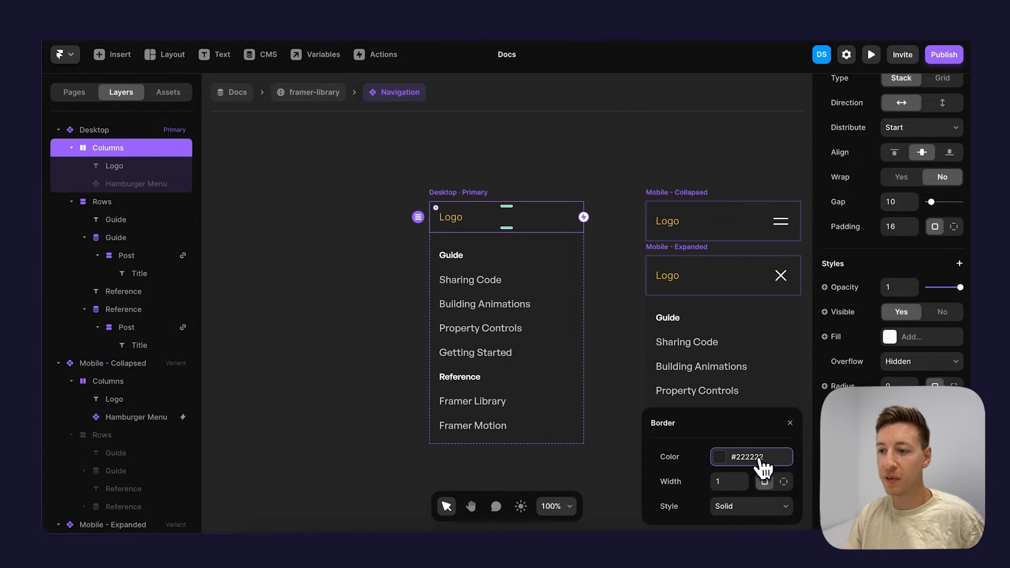
left_click(758, 458)
left_click(684, 508)
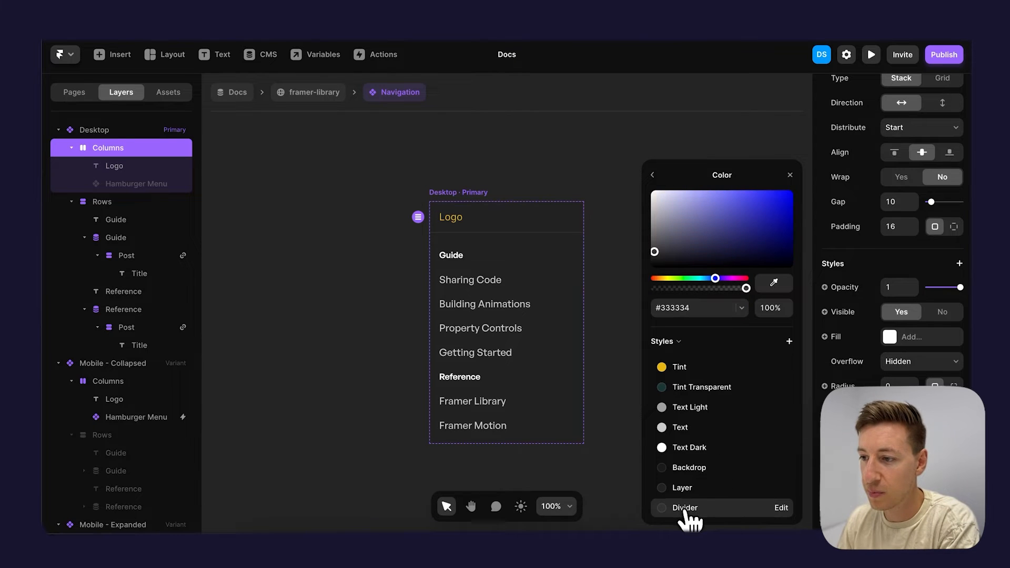
left_click(653, 176)
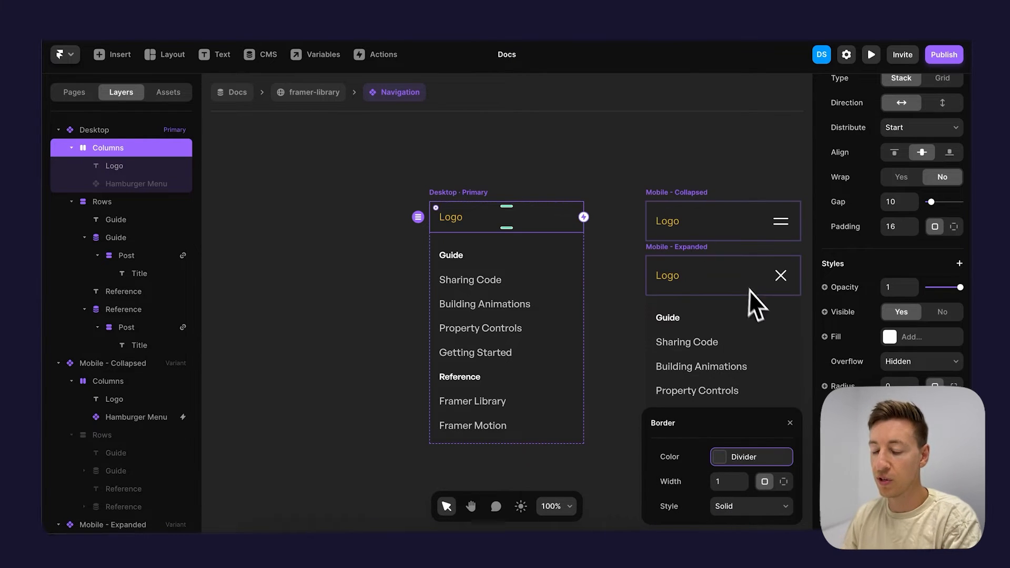
Restrict the Columns border to the bottom edge by setting the top, right and left widths to 0.
left_click(783, 481)
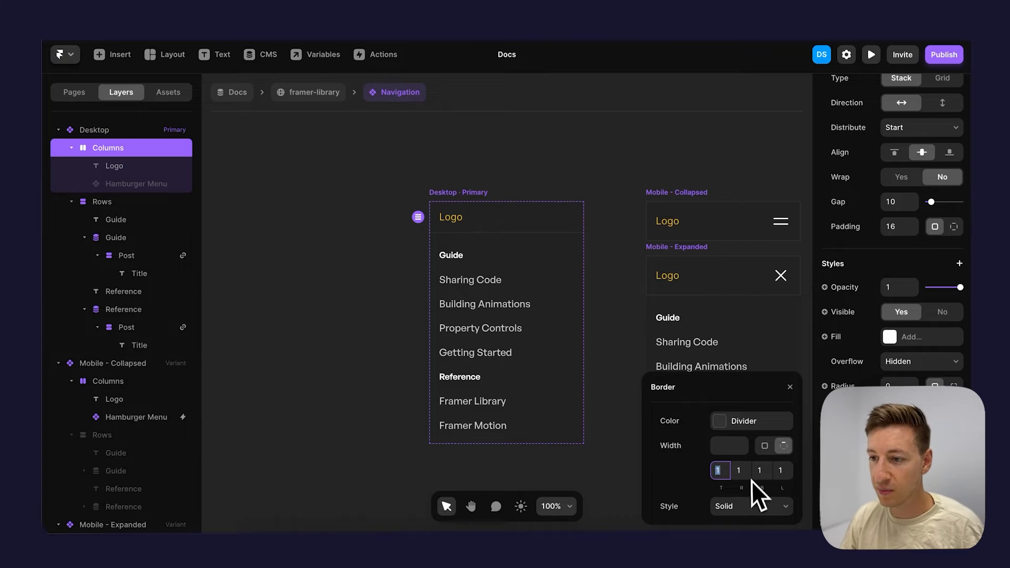
type("0")
key("Tab")
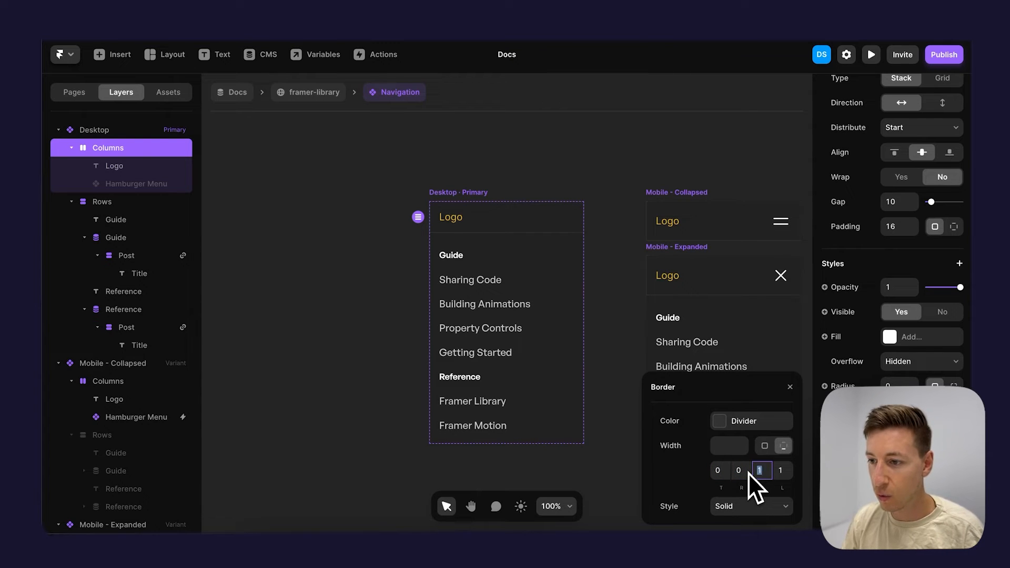
key("Tab")
type("0")
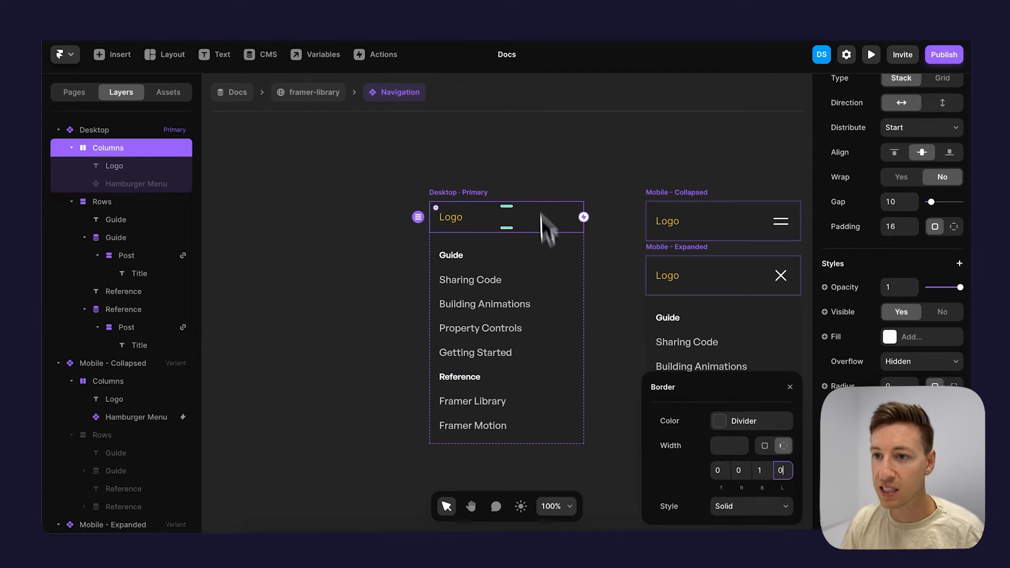
left_click(523, 184)
Add a border in the Divider color style to the whole Desktop variant of the Navigation.
left_click(436, 198)
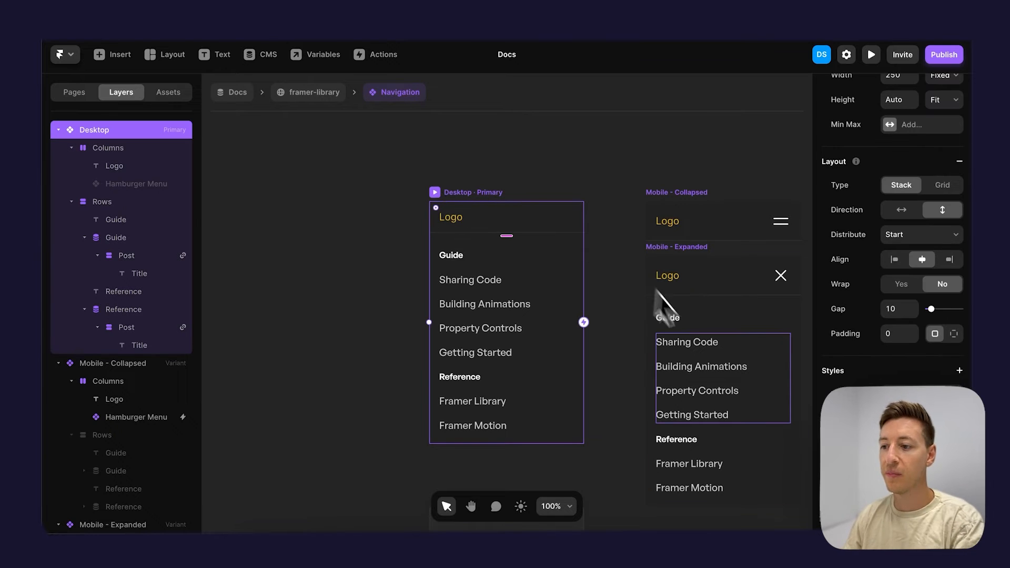
scroll(893, 229, "down", 5)
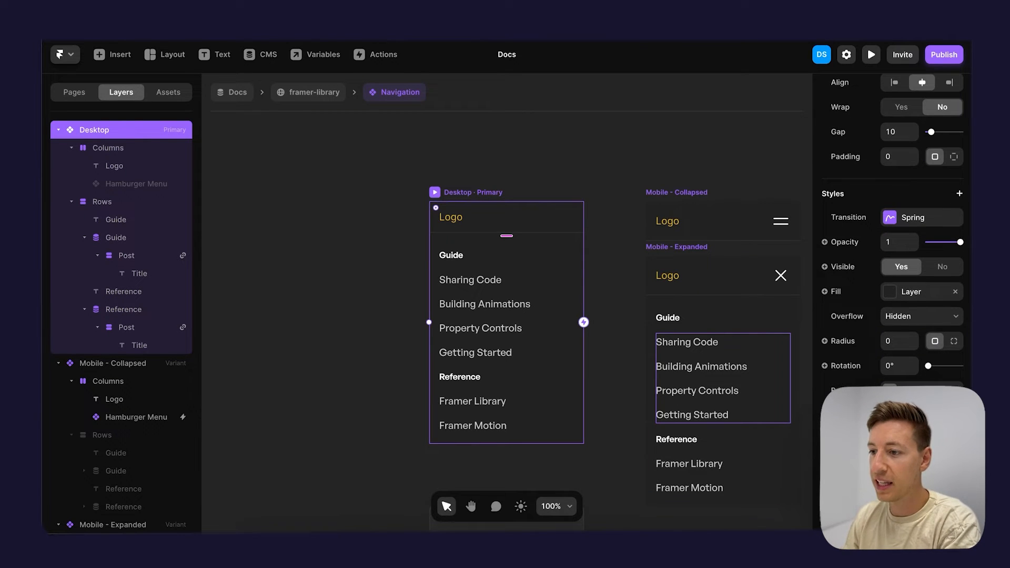
left_click(921, 390)
left_click(755, 420)
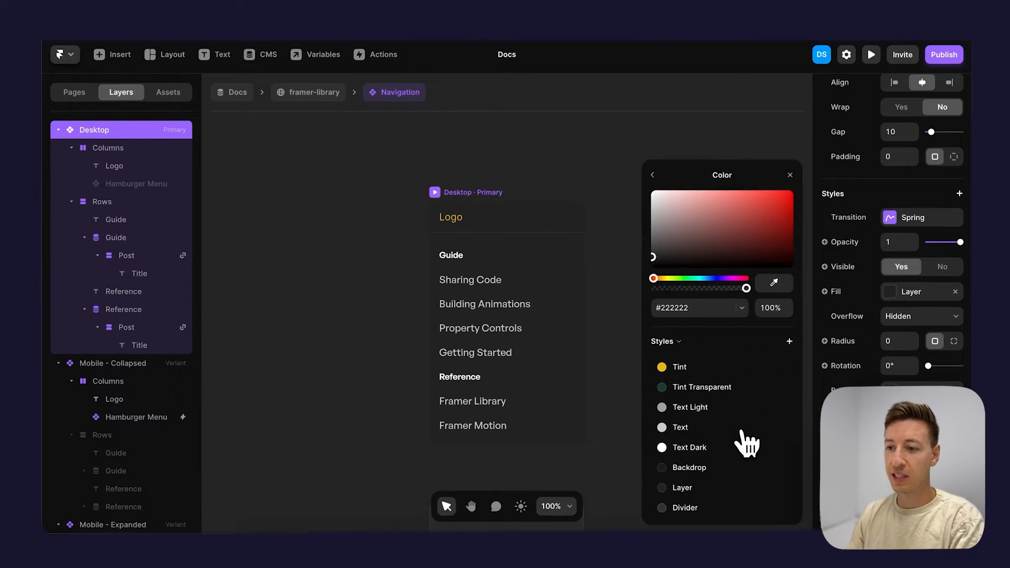
left_click(683, 508)
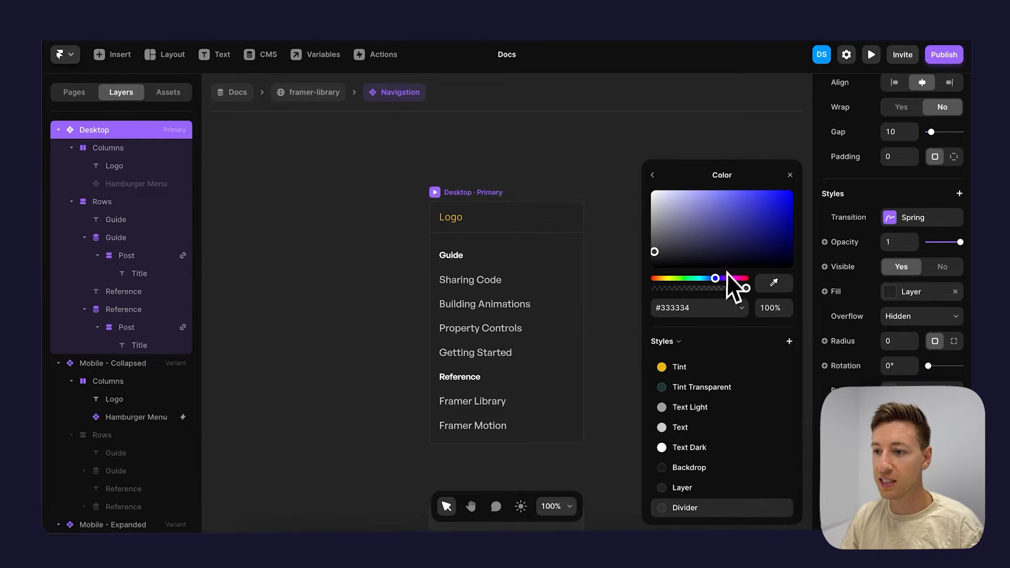
left_click(653, 175)
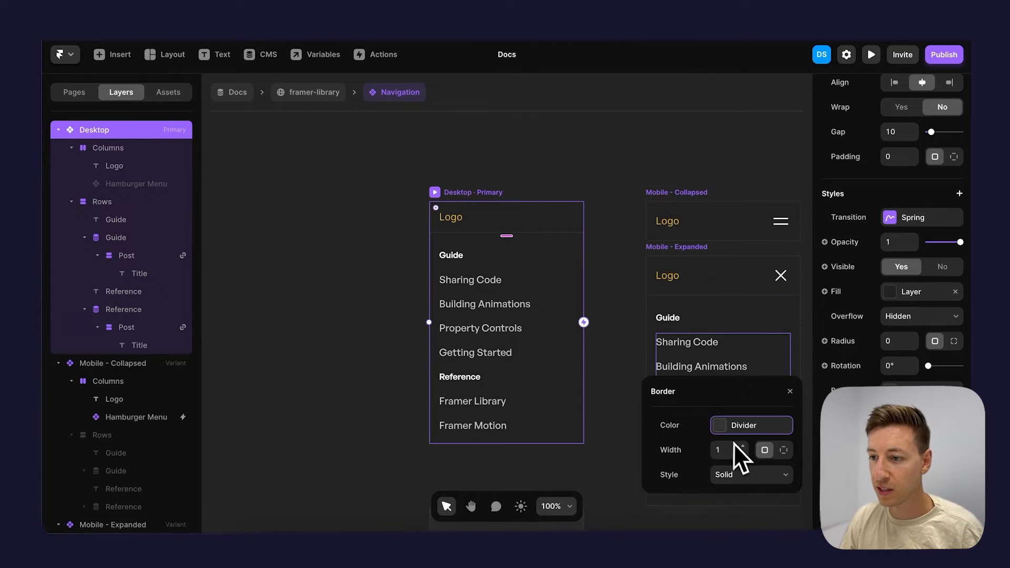
Keep only the right edge of the Desktop variant's border by setting the top, bottom and left widths to 0.
left_click(783, 449)
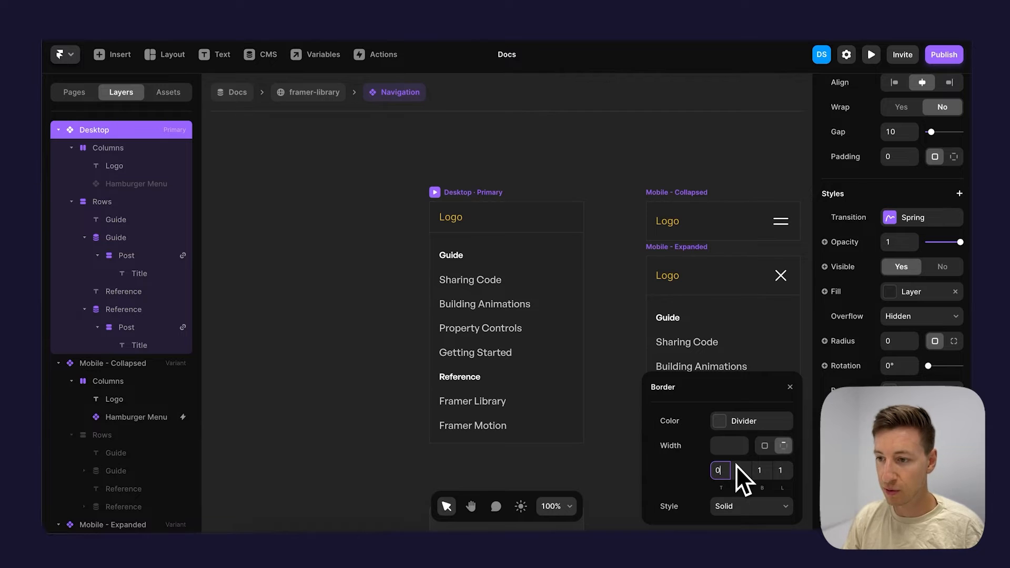
key("Tab")
key("Tab")
type("0")
key("Tab")
type("0")
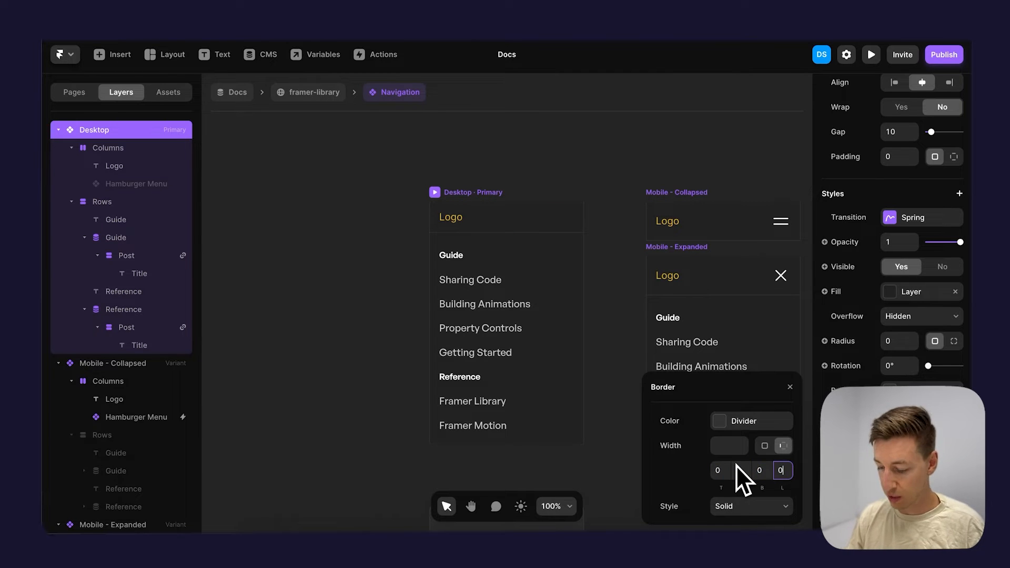
key("Return")
left_click(466, 153)
Check the restyled Navigation on the page's Desktop breakpoint and reopen its component for editing.
left_click(313, 93)
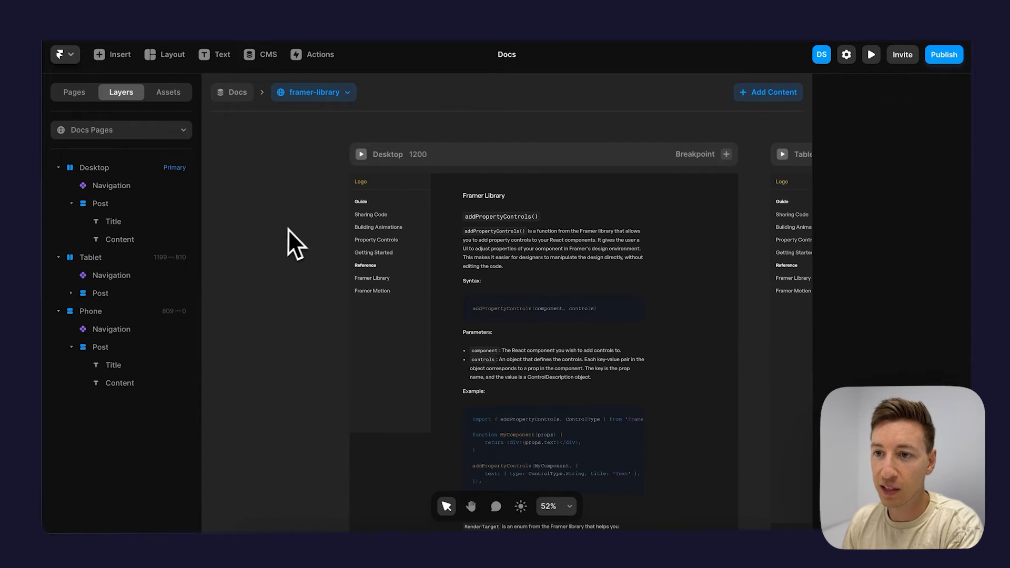
scroll(479, 176, "up", 2)
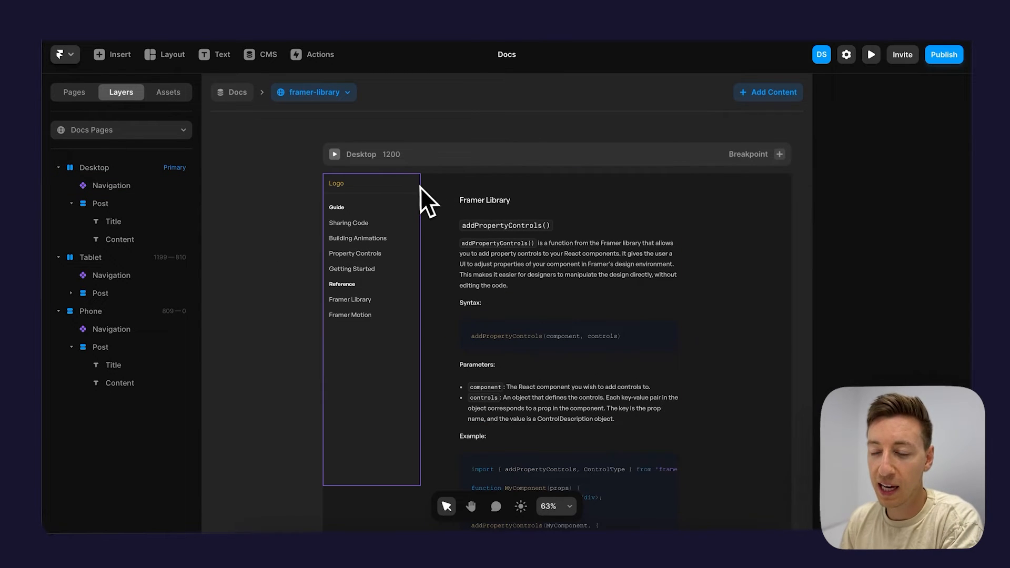
scroll(425, 210, "down", 4)
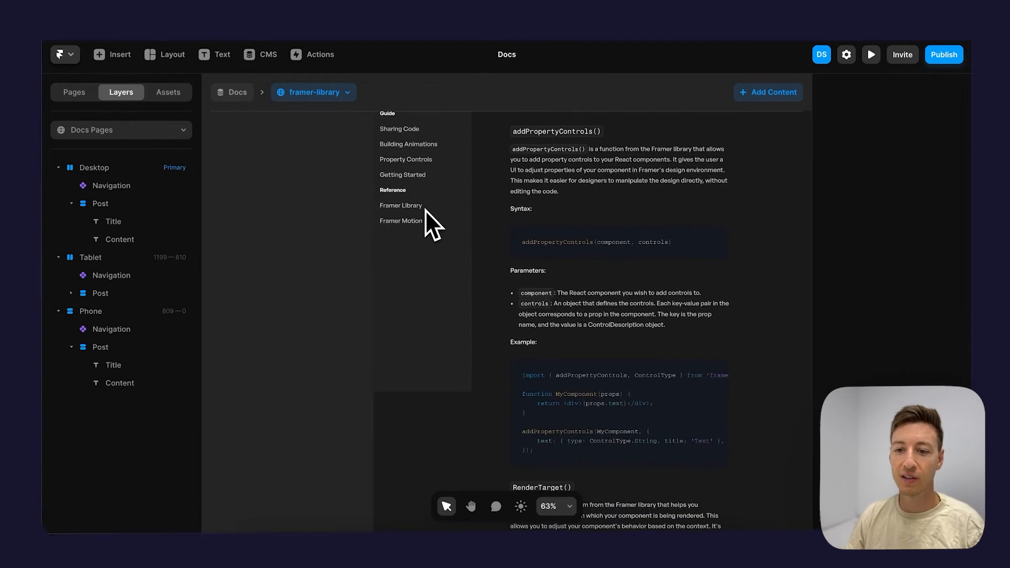
scroll(432, 198, "up", 3)
double_click(447, 192)
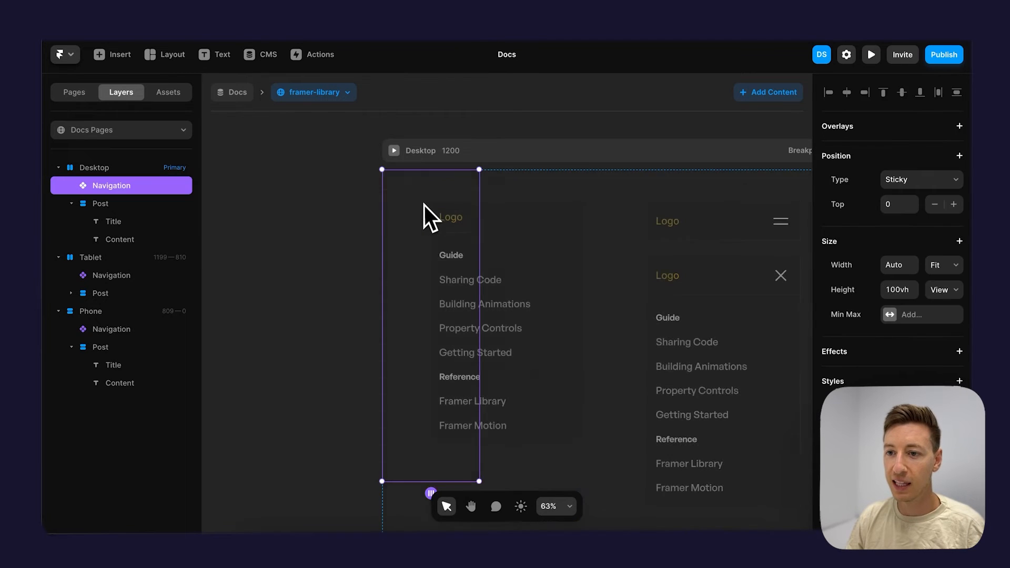
Import logoipsum-265.svg onto the canvas above the Desktop variant and set the fill of its Logoipsum wordmark to #FFFFFF.
left_click(729, 528)
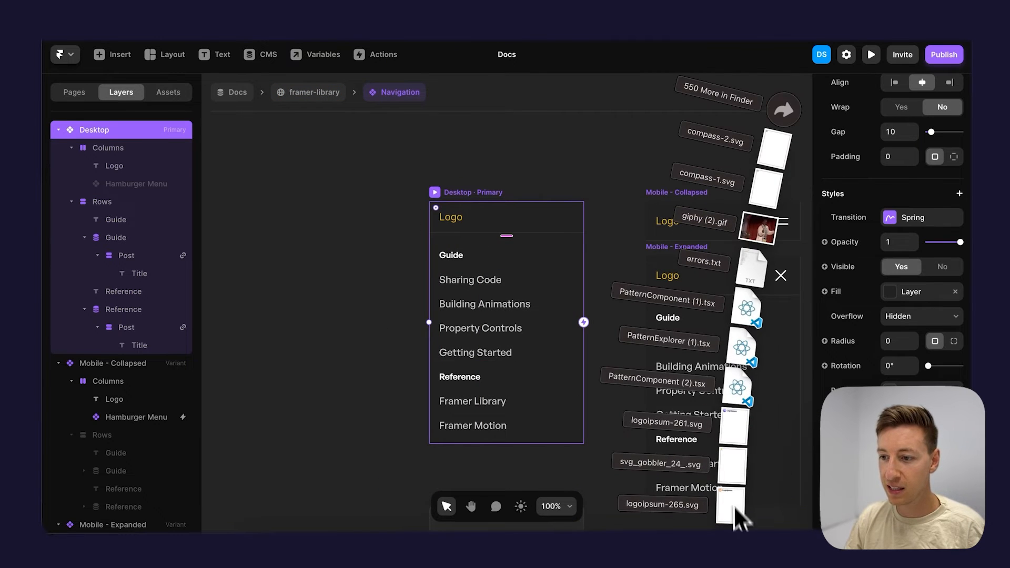
left_click_drag(666, 473, 491, 157)
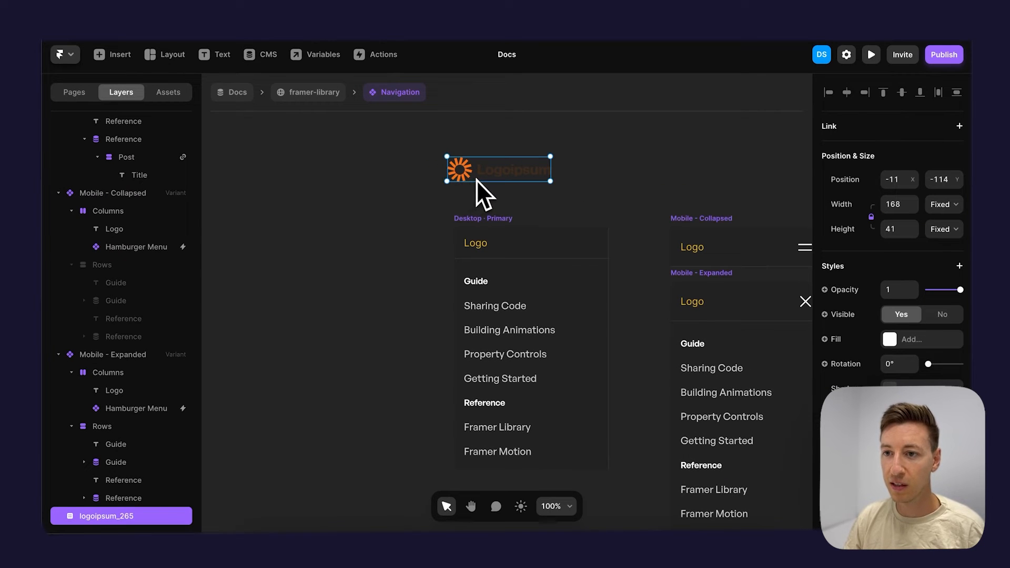
scroll(476, 179, "up", 5)
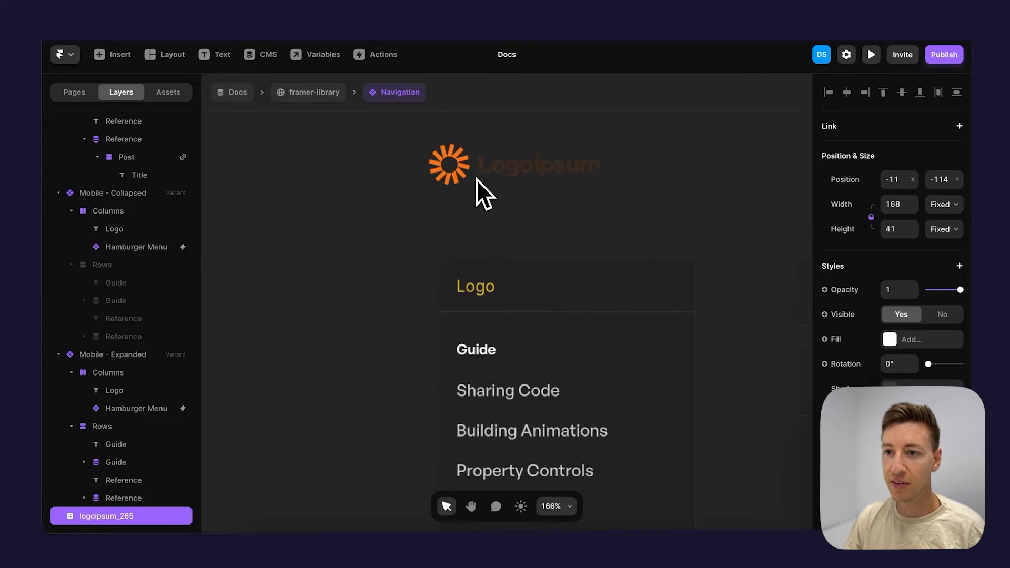
double_click(458, 159)
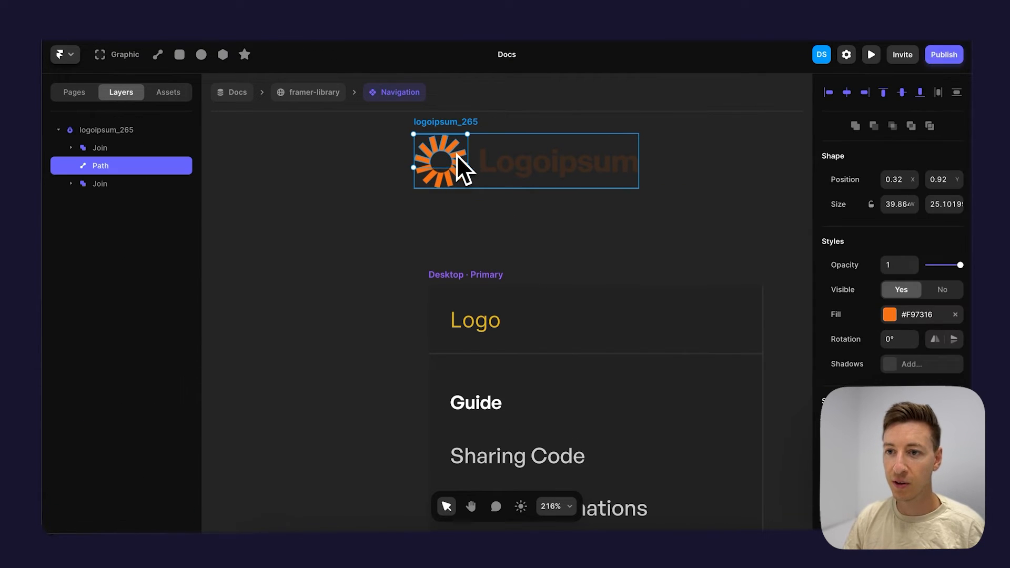
left_click(532, 167)
left_click(534, 170)
left_click(907, 321)
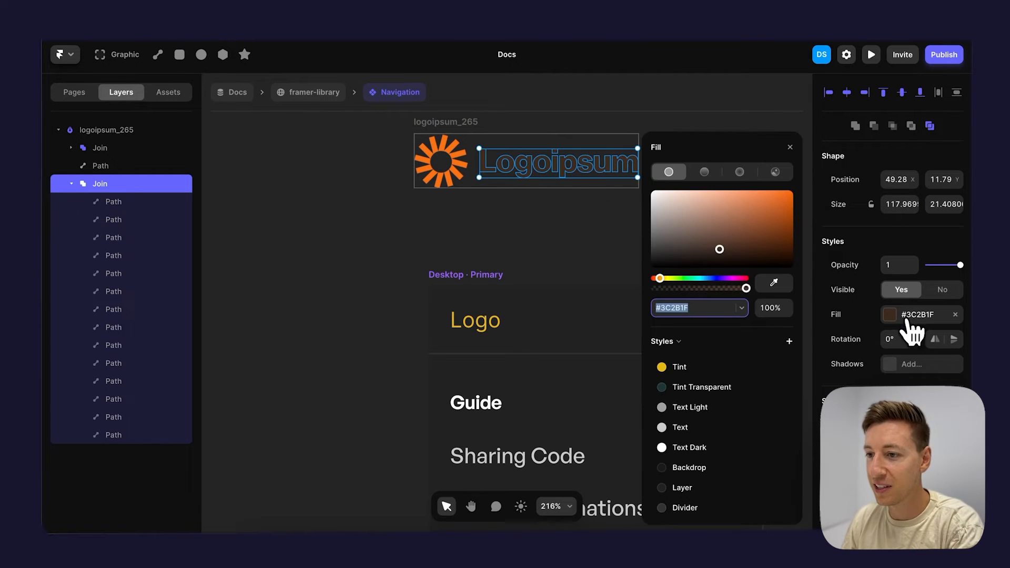
type("FFFFFF")
left_click(511, 215)
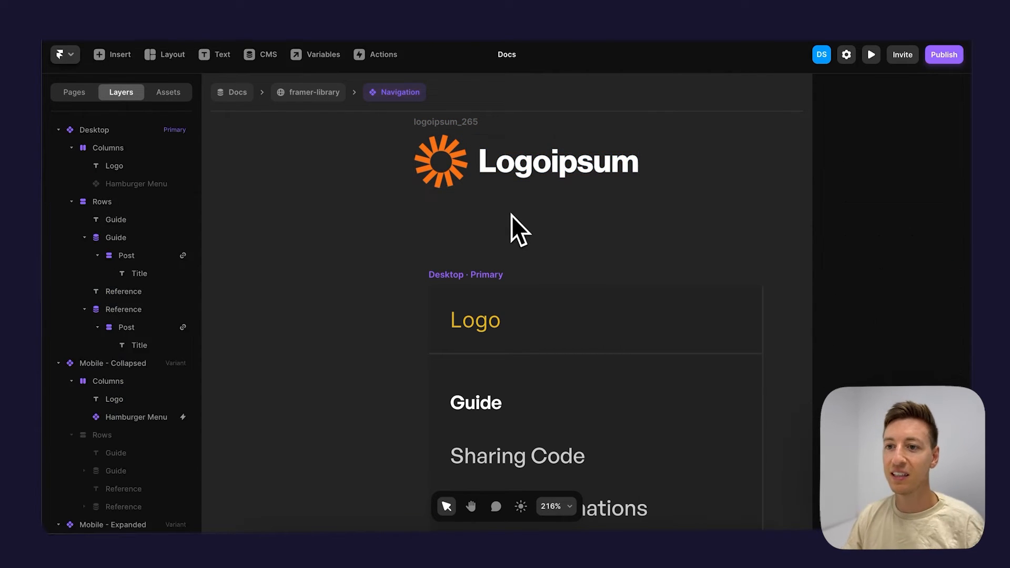
Replace the Logo text in the Desktop variant's header Columns with the imported Logoipsum graphic.
left_click(435, 124)
key("ctrl+x")
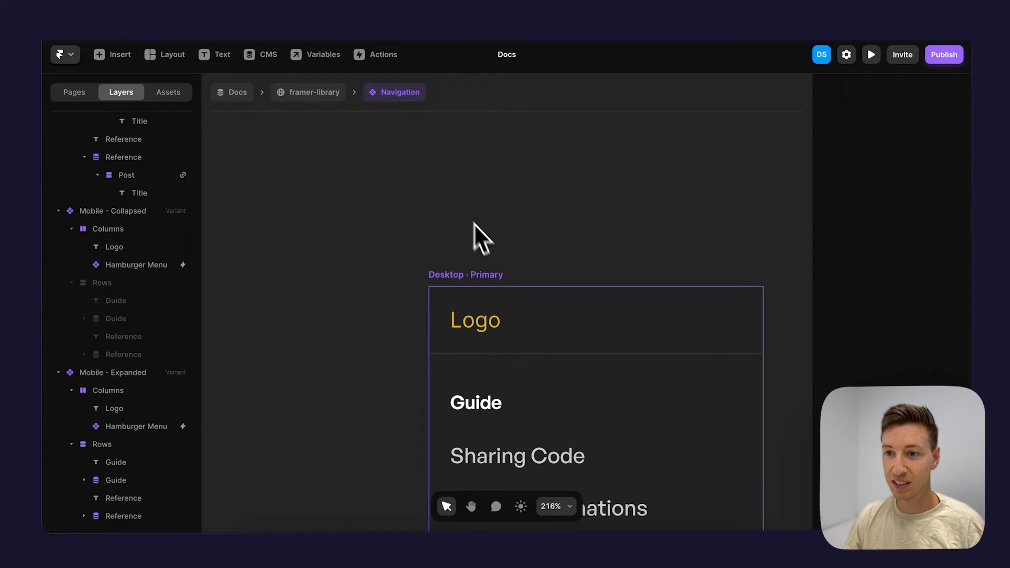
left_click(481, 314)
key("ctrl+v")
key("ctrl+]")
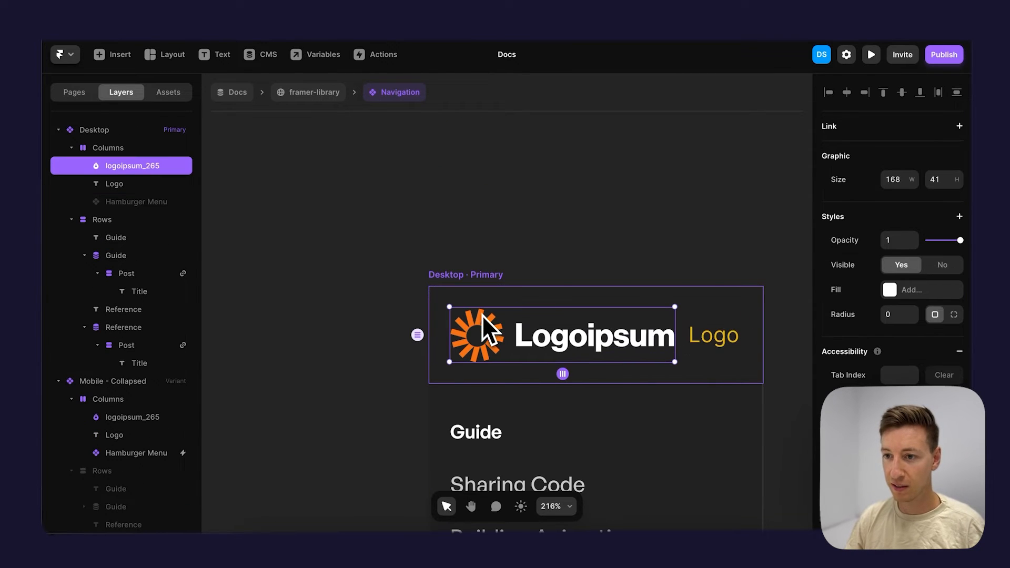
left_click(713, 336)
key("Delete")
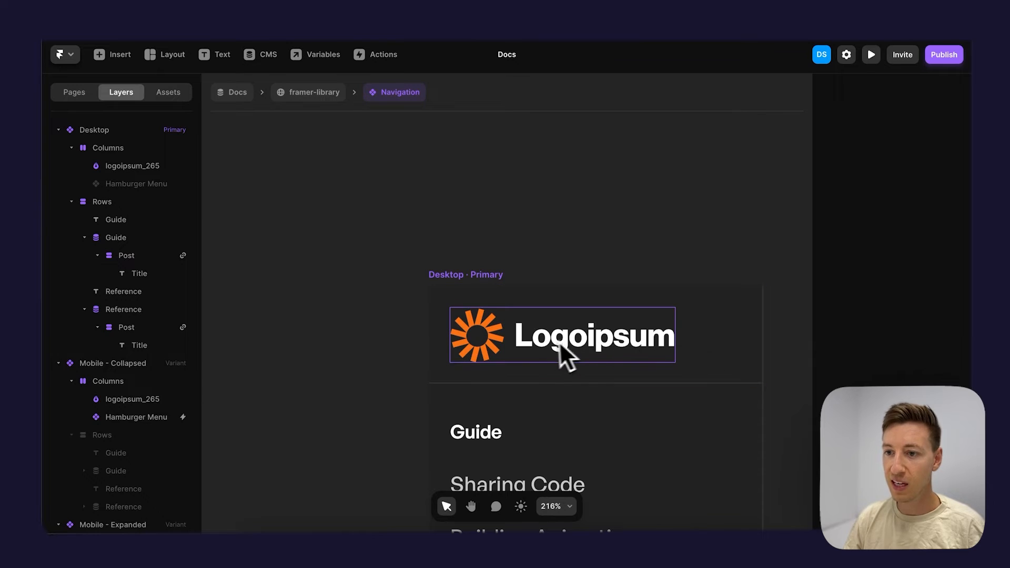
Set the Logoipsum graphic's height to 24 and wrap it in its own stack inside the header Columns.
left_click(532, 342)
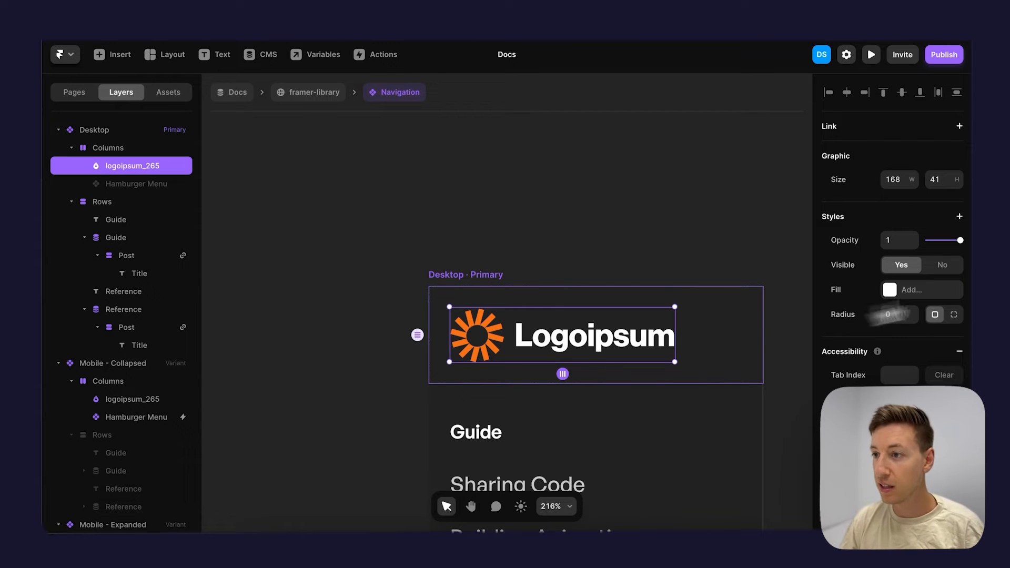
left_click(930, 179)
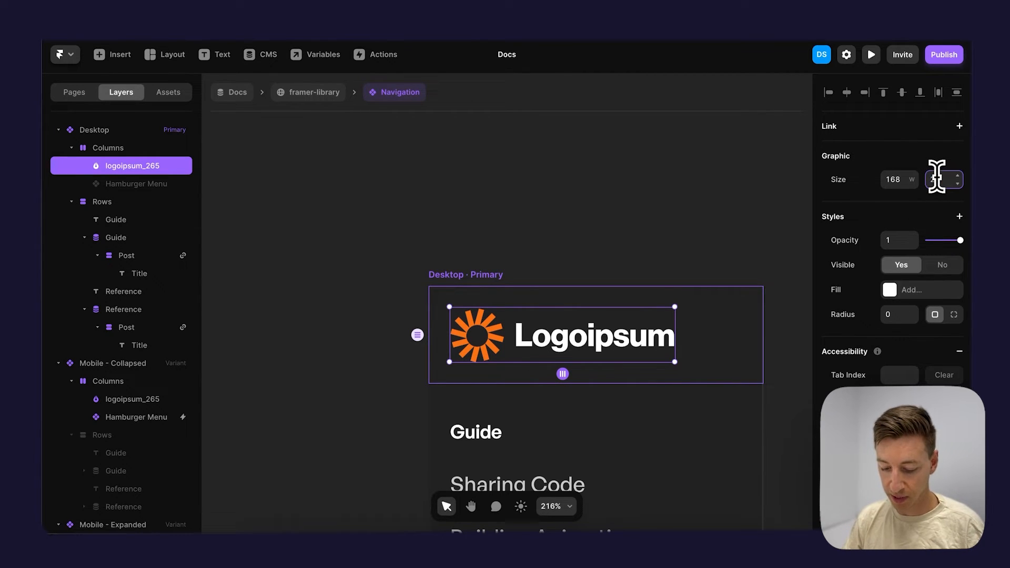
type("24")
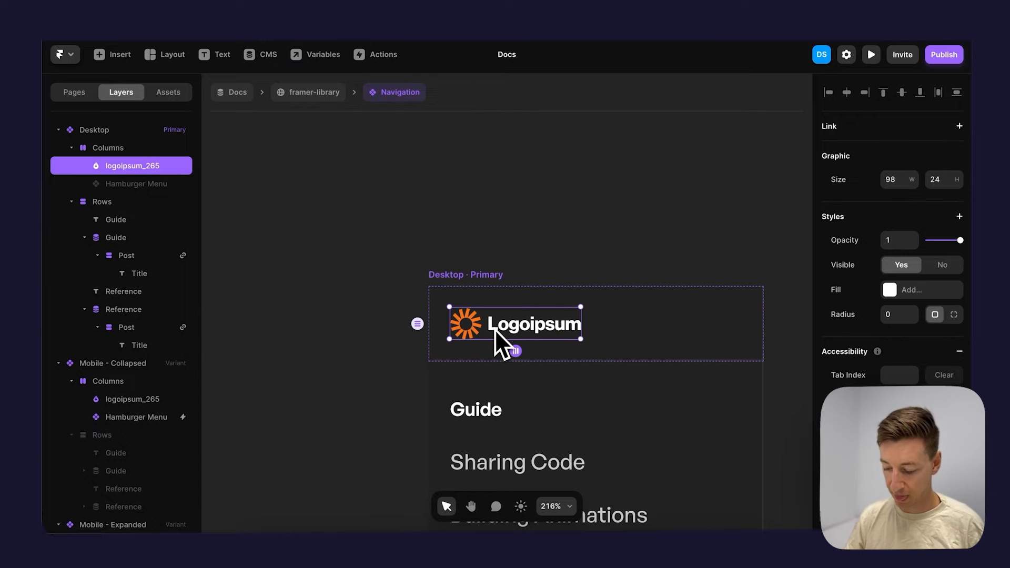
key("ctrl+alt+Return")
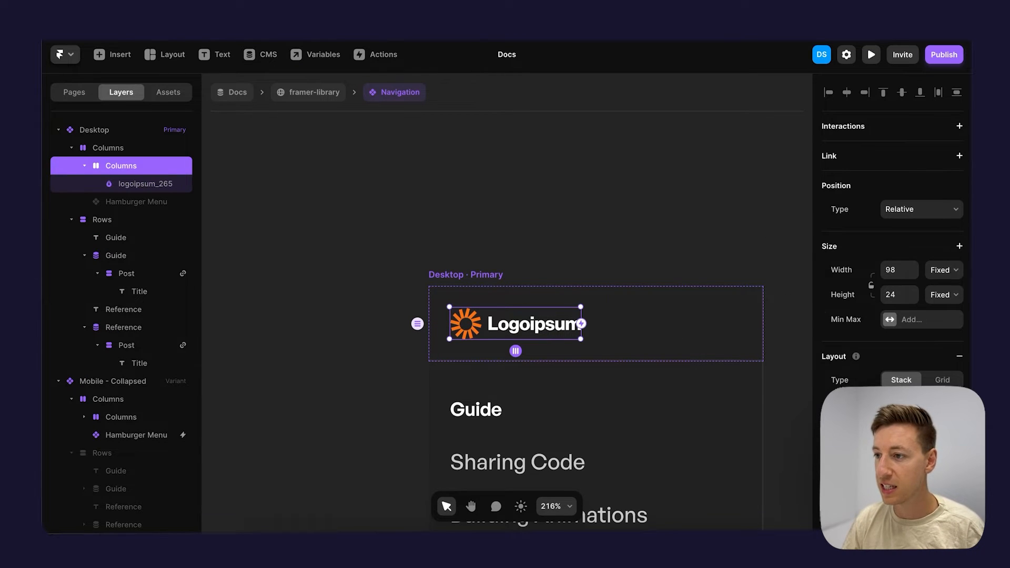
left_click(941, 270)
left_click(933, 299)
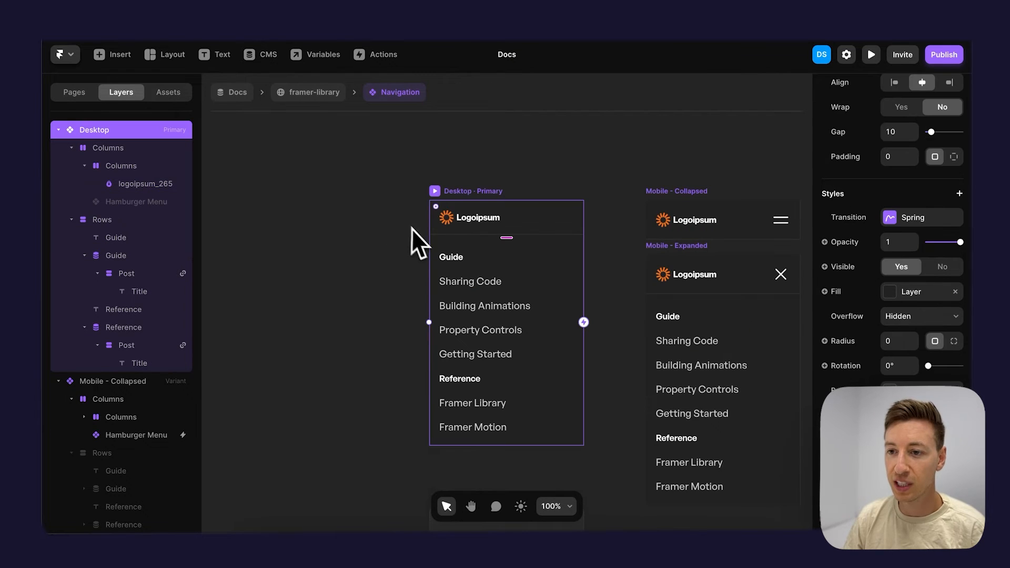
Remove the link from the Post stack in the Desktop variant's Guide list.
left_click(489, 283, "ctrl")
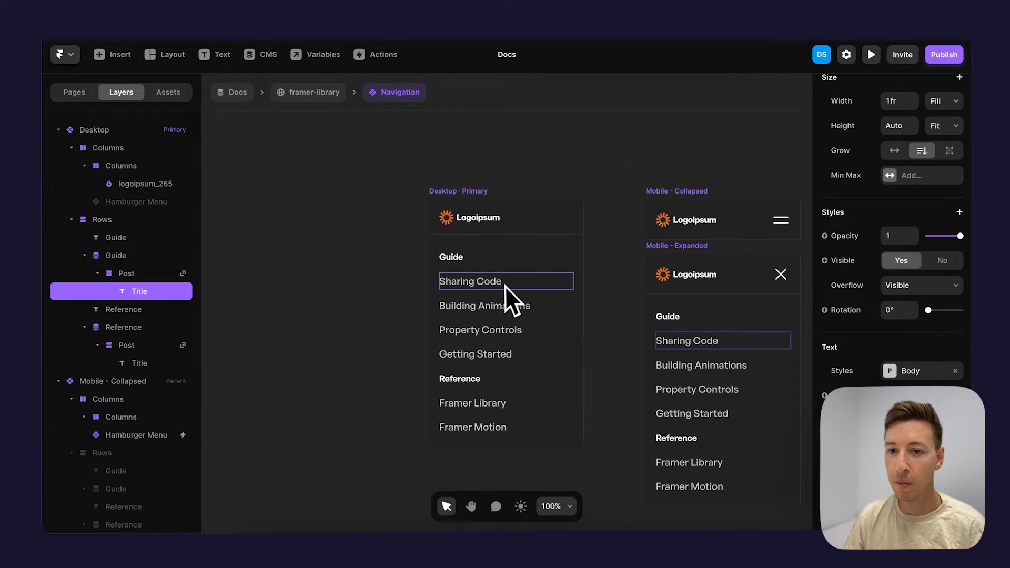
left_click(153, 274)
scroll(500, 282, "up", 5)
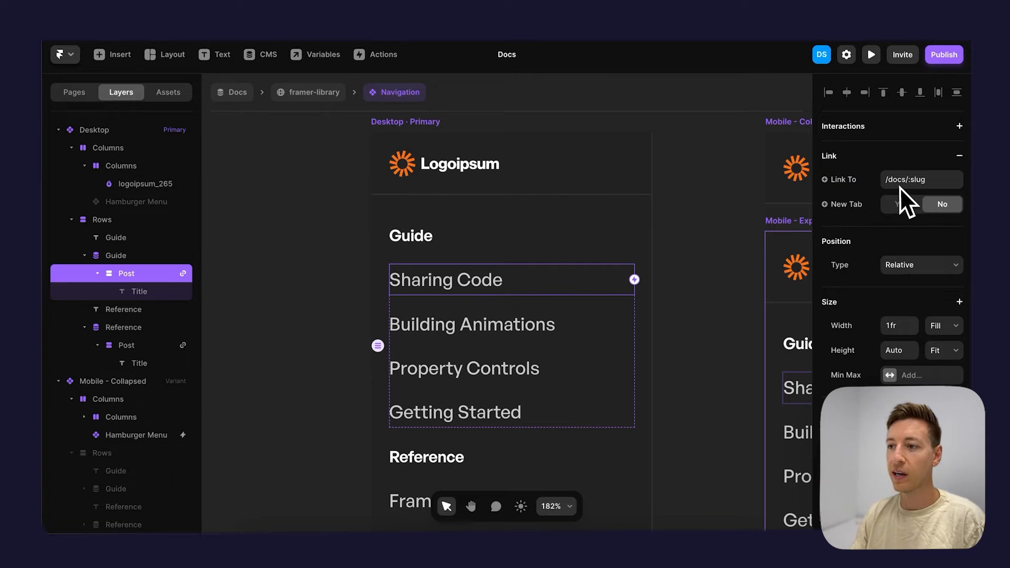
left_click(959, 156)
Link the Title text in the Guide list to /docs/:slug and apply the Nav Link style to it.
left_click(139, 291)
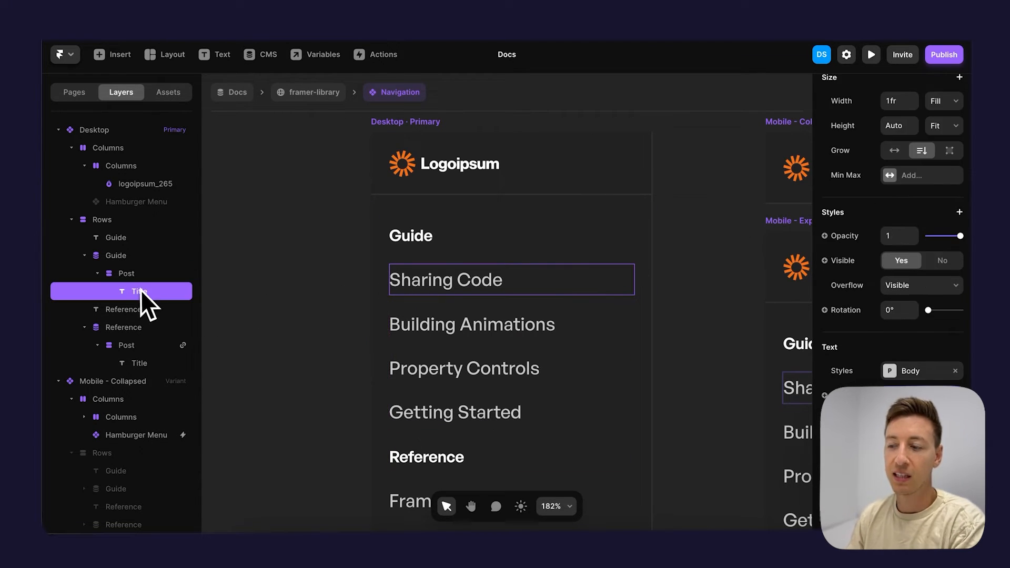
scroll(954, 271, "up", 3)
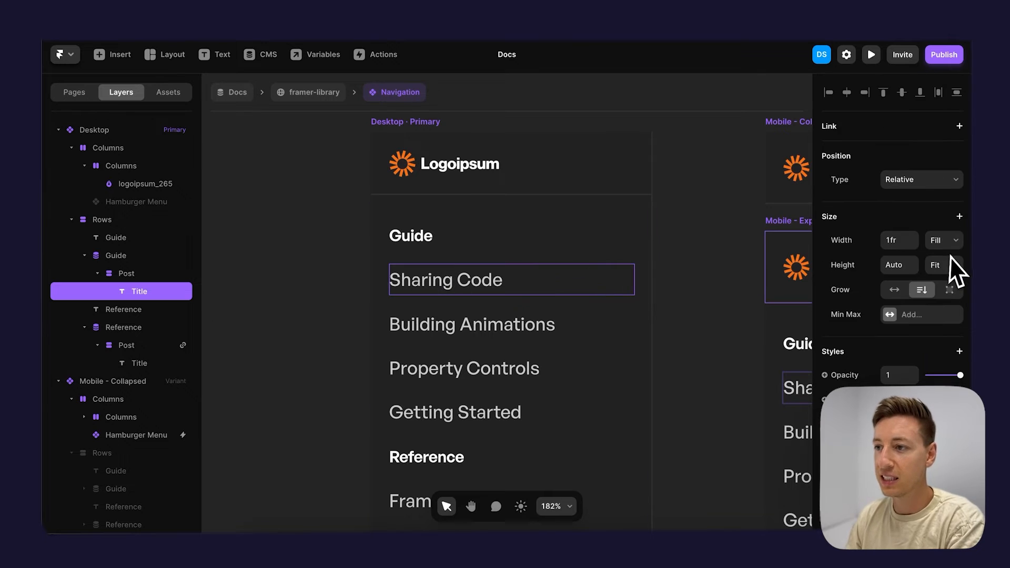
left_click(958, 129)
left_click(897, 151)
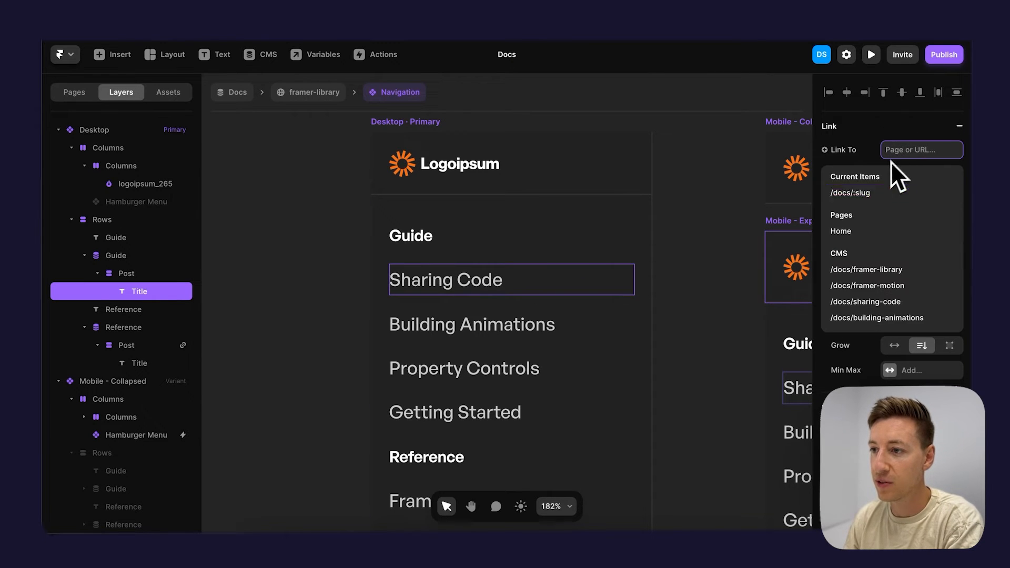
left_click(867, 194)
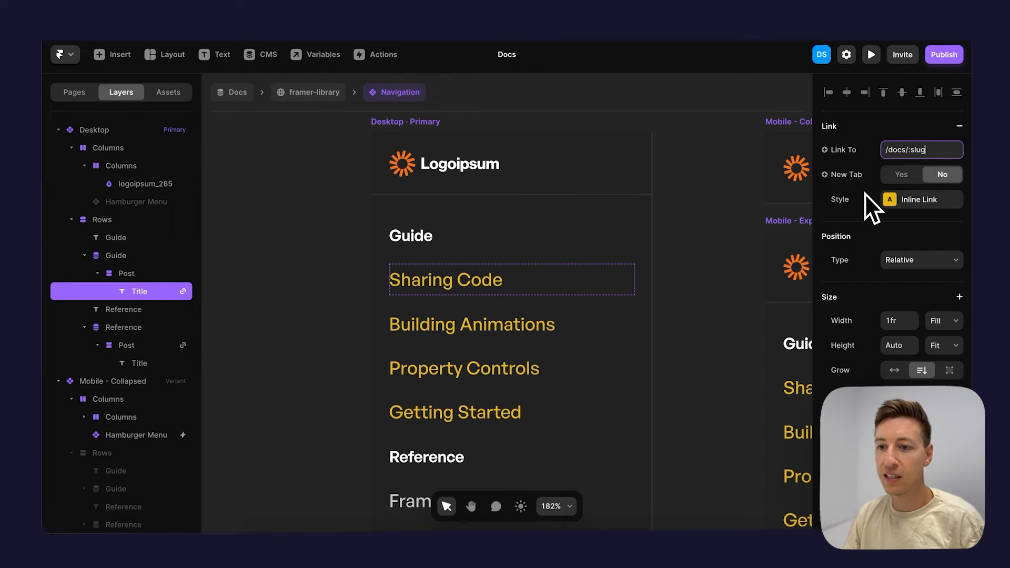
left_click(909, 204)
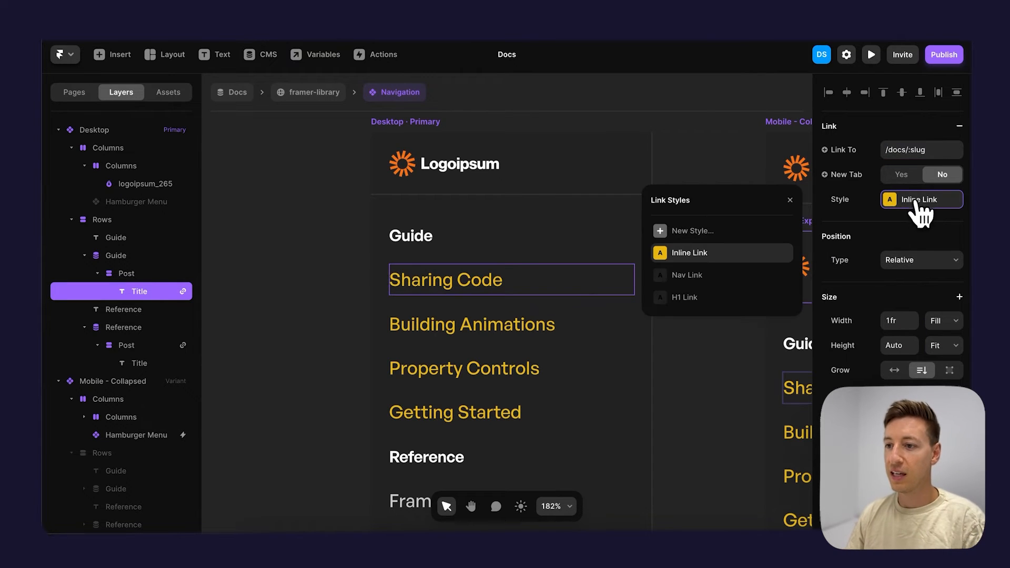
left_click(677, 282)
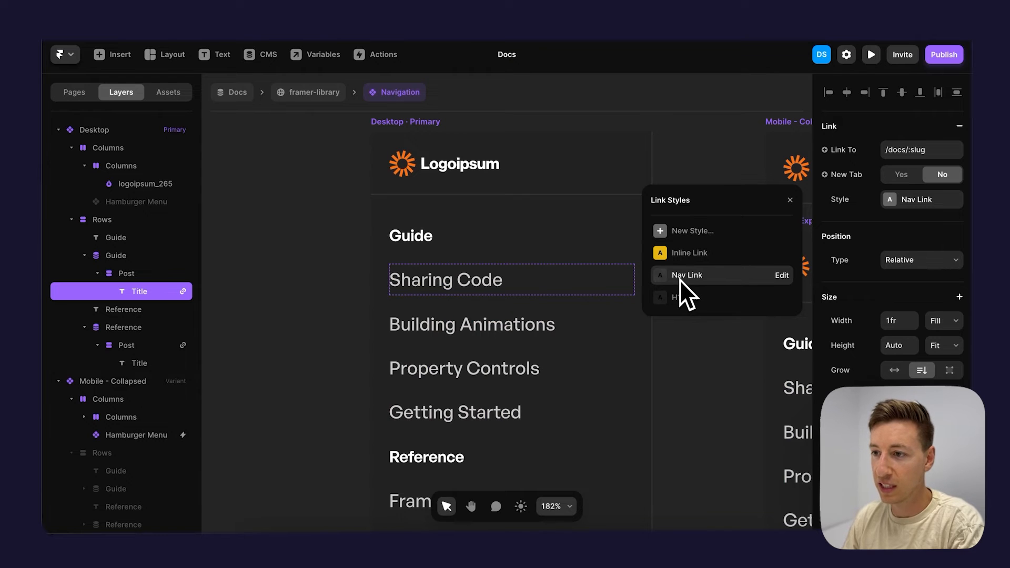
Set both the hover and current colors of the Nav Link style to Tint.
left_click(779, 277)
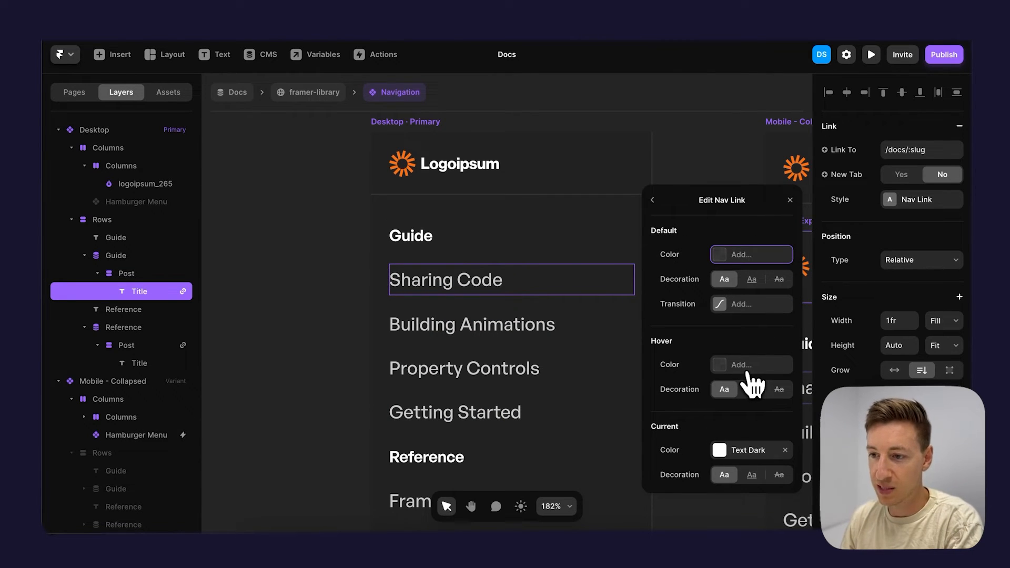
left_click(747, 371)
left_click(746, 372)
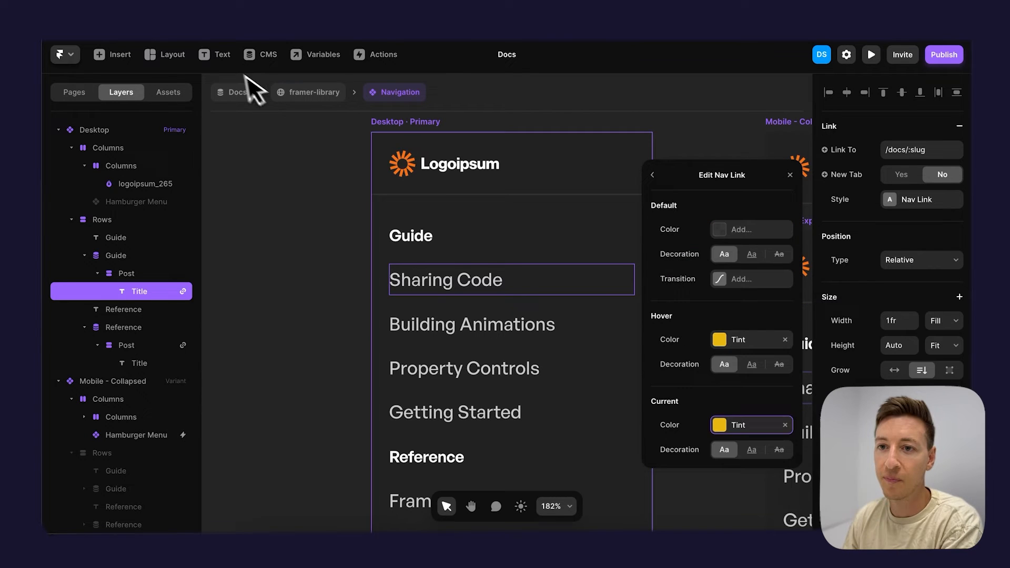
Preview the framer-library page and test the Sharing Code and Getting Started navigation links for their current-page highlight.
left_click(307, 96)
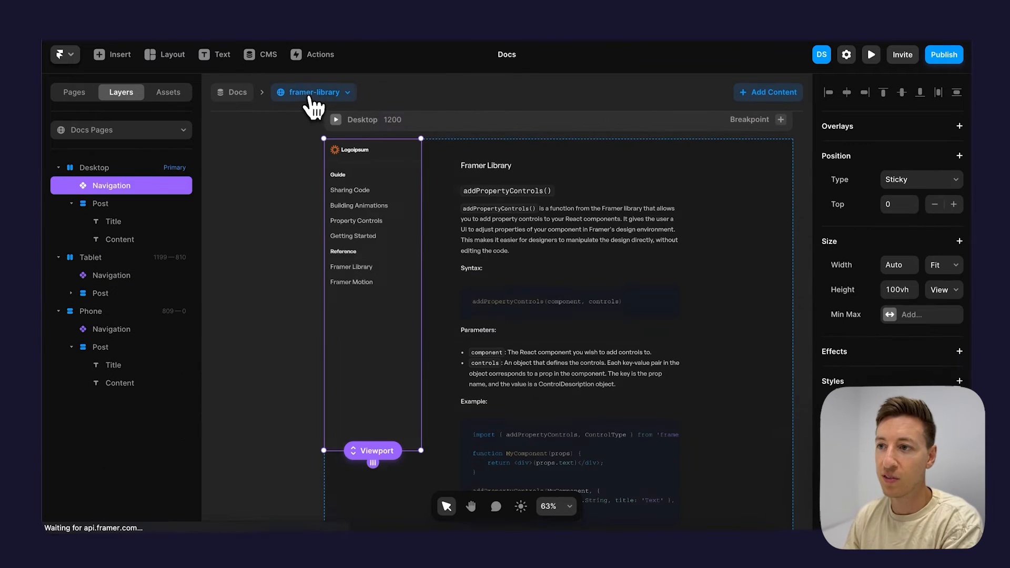
left_click(307, 96)
left_click(873, 55)
left_click(871, 56)
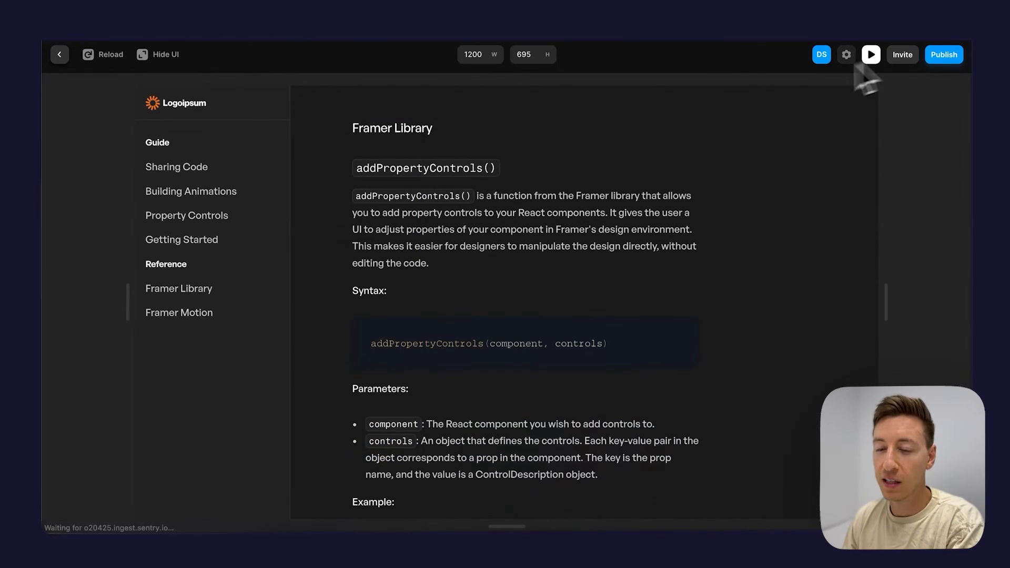
left_click(177, 174)
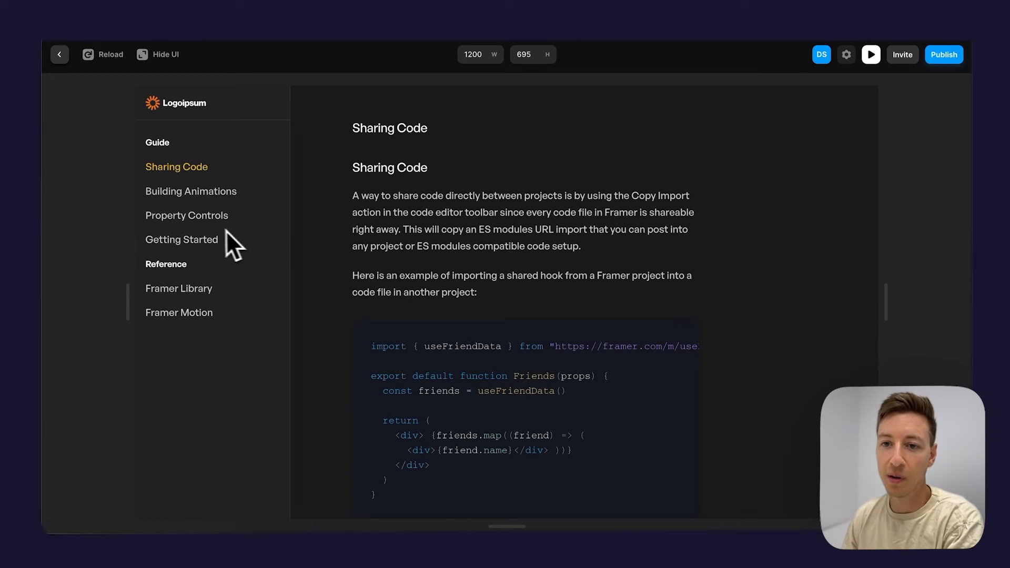
left_click(194, 243)
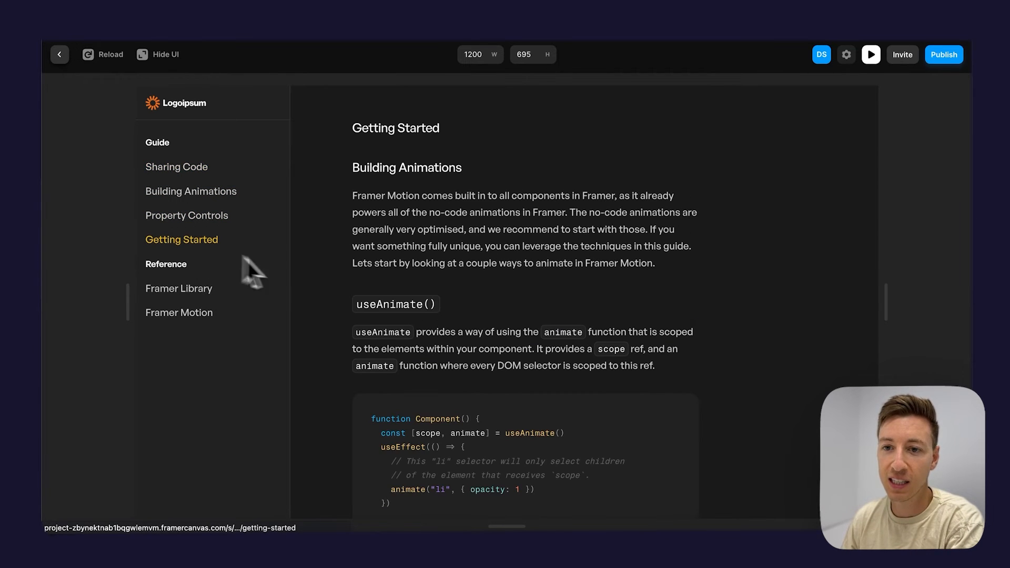
left_click(182, 172)
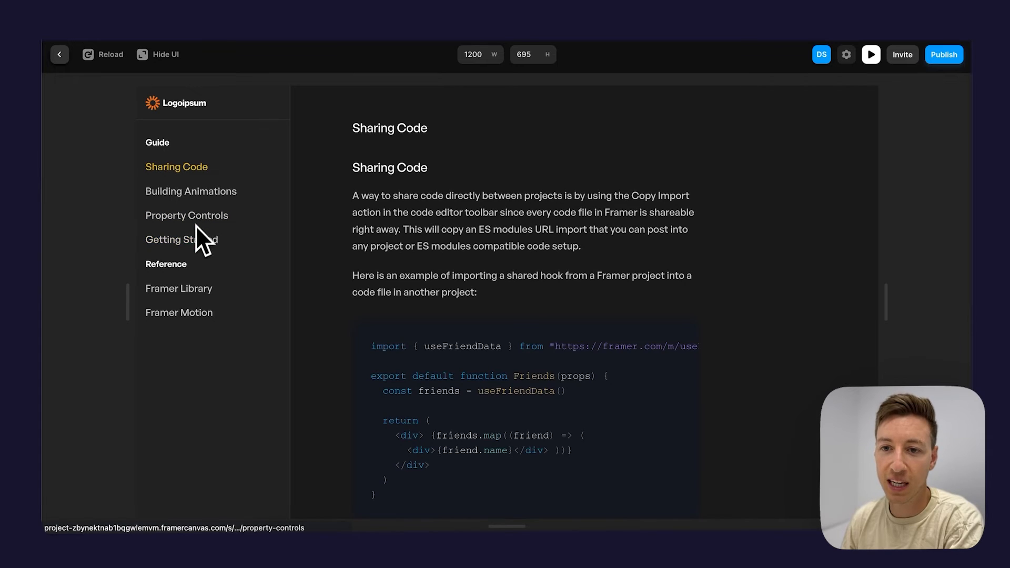
left_click(193, 242)
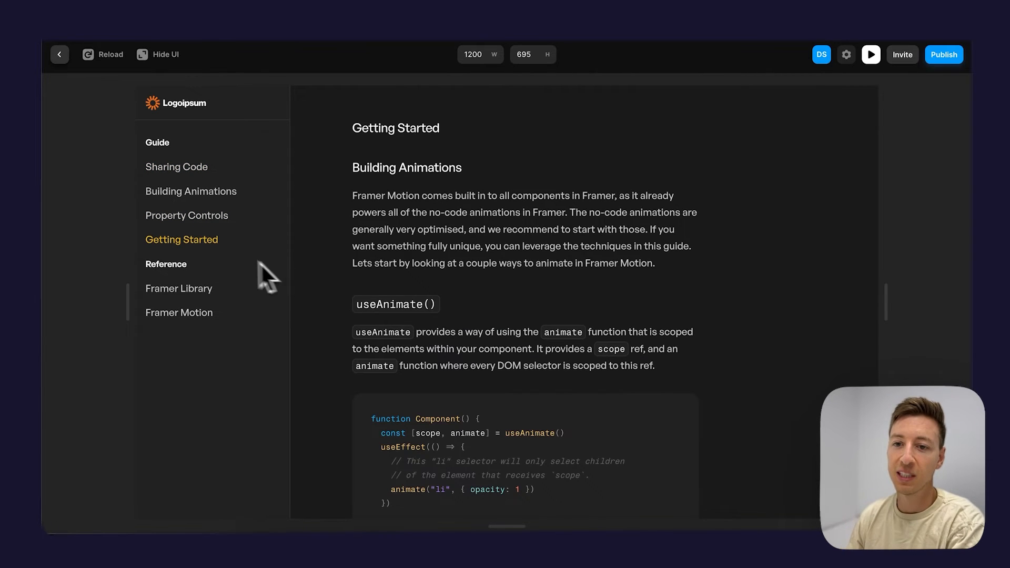
key("Escape")
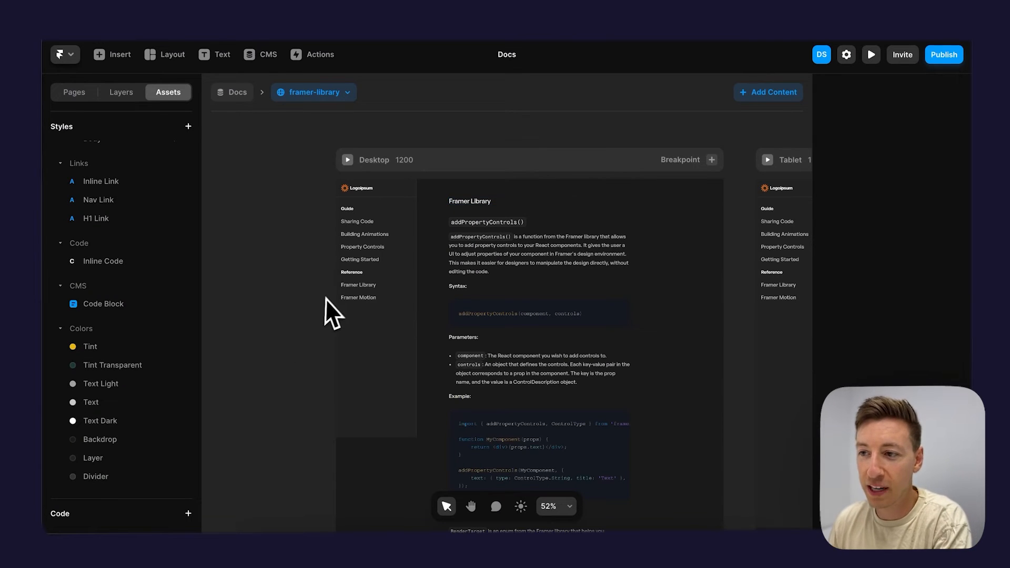
Draw a wide frame about 717 by 53 on the empty canvas above the Desktop breakpoint.
scroll(330, 296, "right", 7)
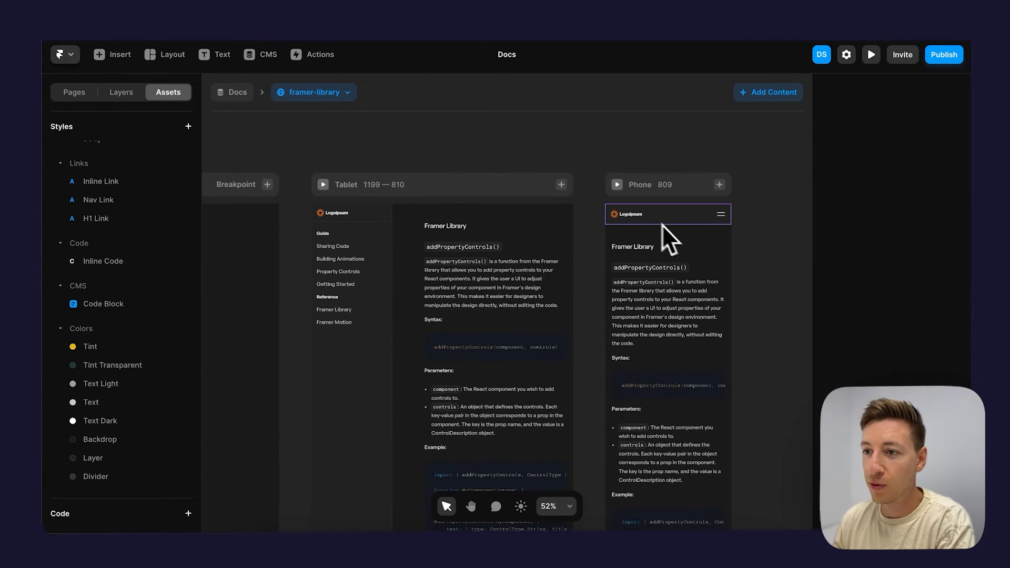
scroll(642, 218, "left", 3)
scroll(643, 218, "left", 5)
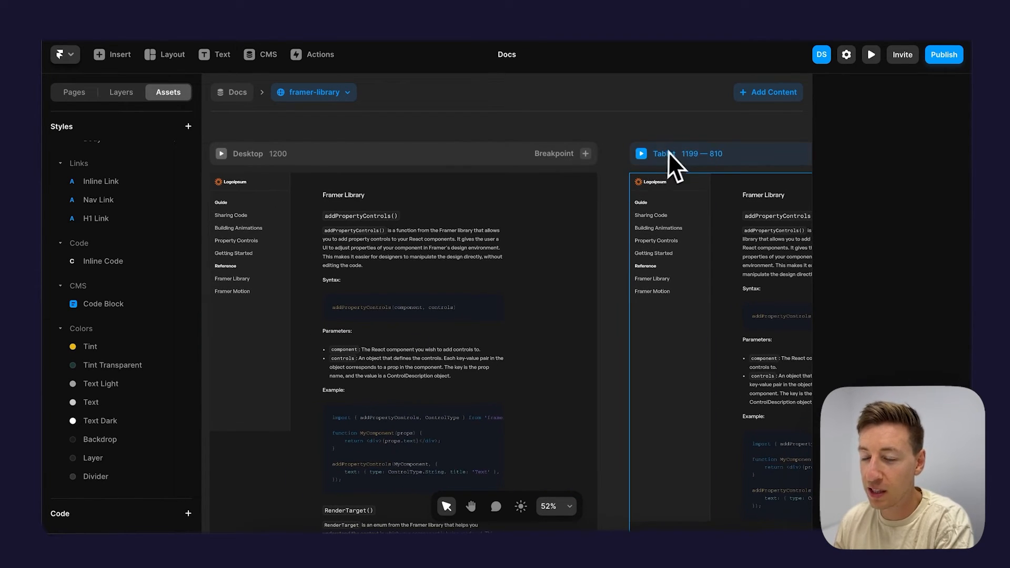
scroll(526, 169, "left", 3)
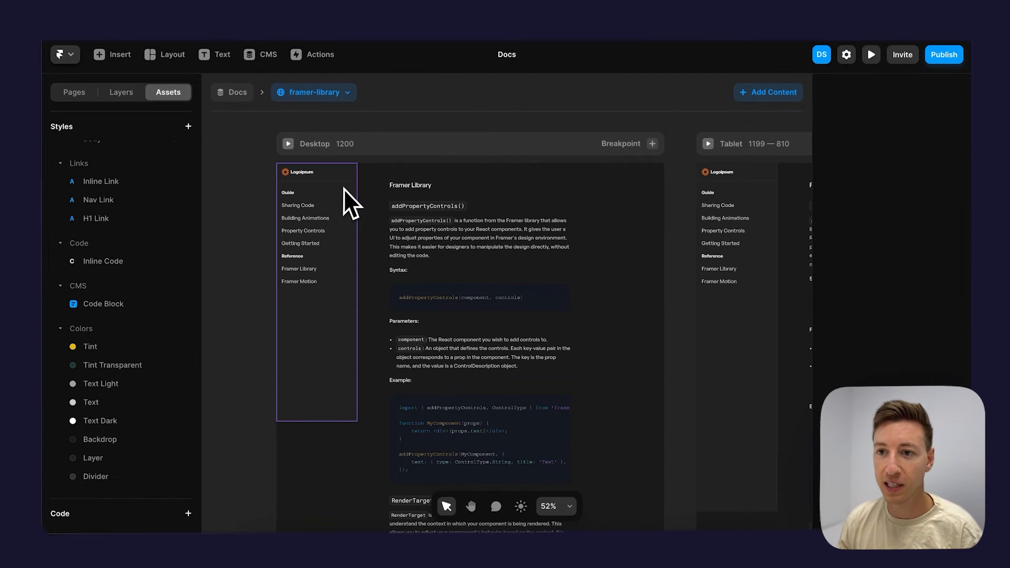
scroll(349, 196, "up", 3)
key("f")
left_click_drag(378, 156, 728, 183)
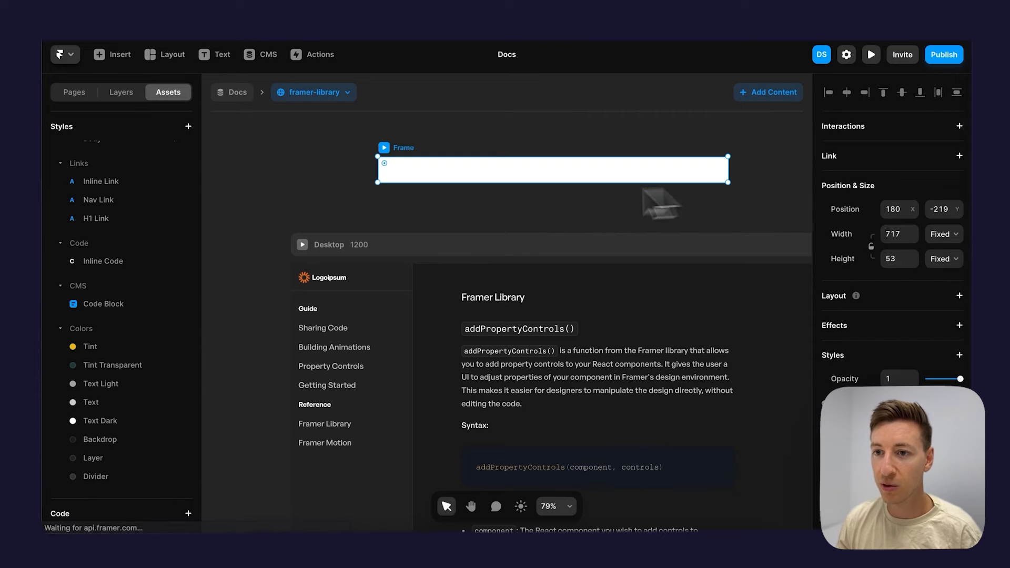
Add a "Search" text inside the new frame, remove the frame's white fill and centre the text vertically near its start.
scroll(418, 195, "up", 2)
key("t")
left_click(416, 166)
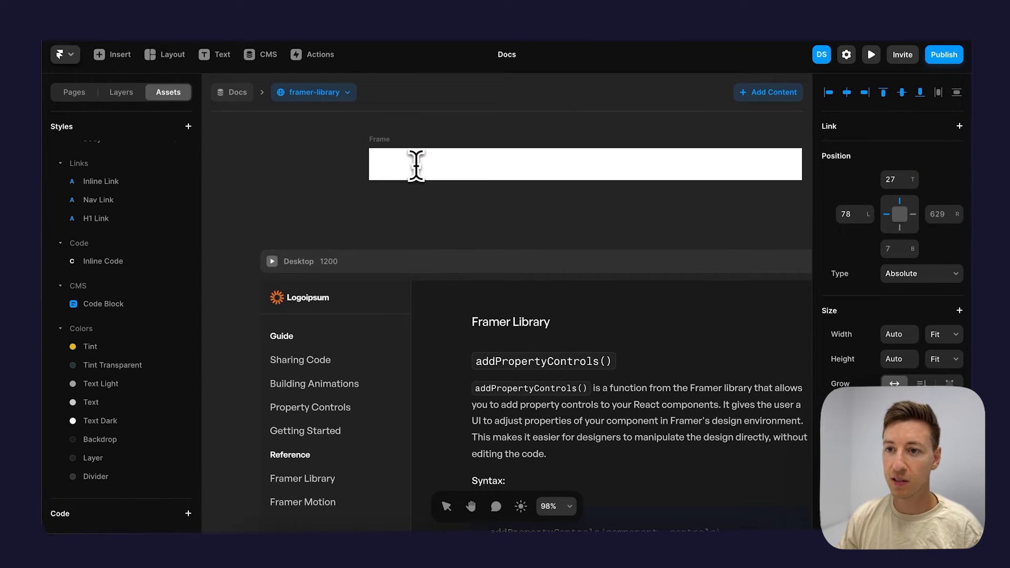
key("Escape")
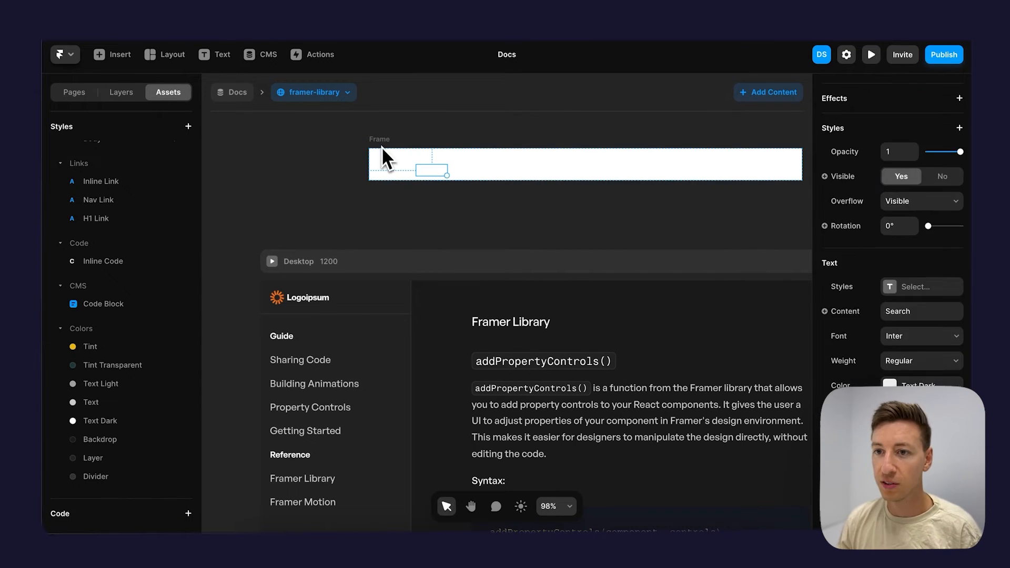
left_click(381, 147)
key("ctrl+v")
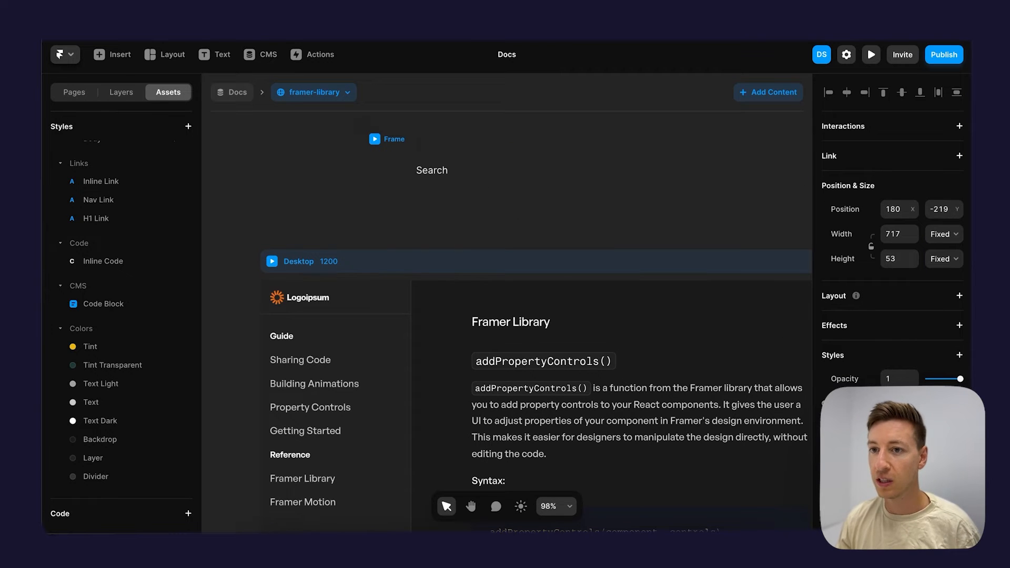
left_click_drag(427, 174, 418, 165)
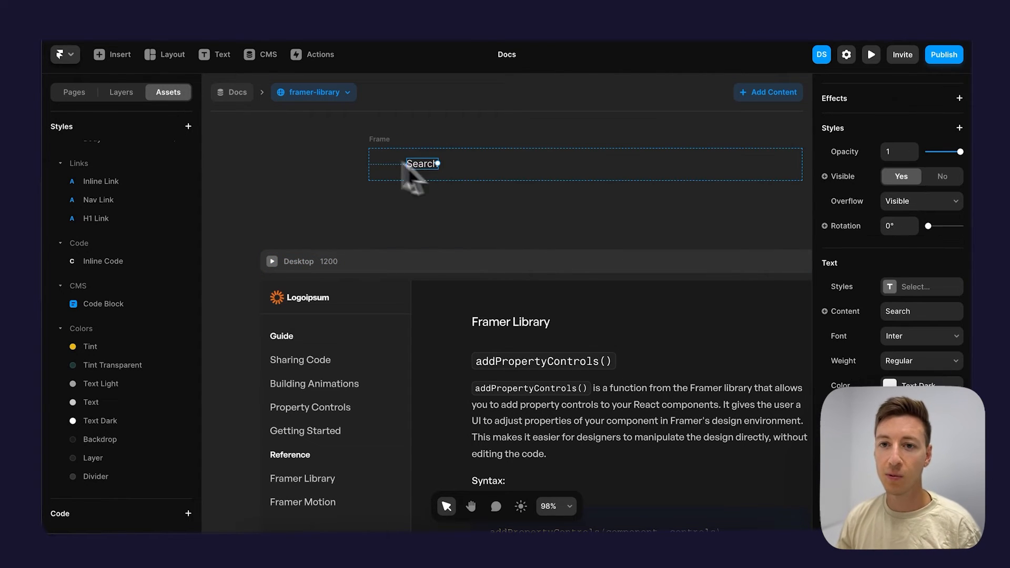
Find the Phosphor icon element and insert it in the frame beside the Search text.
left_click(114, 59)
type("pho")
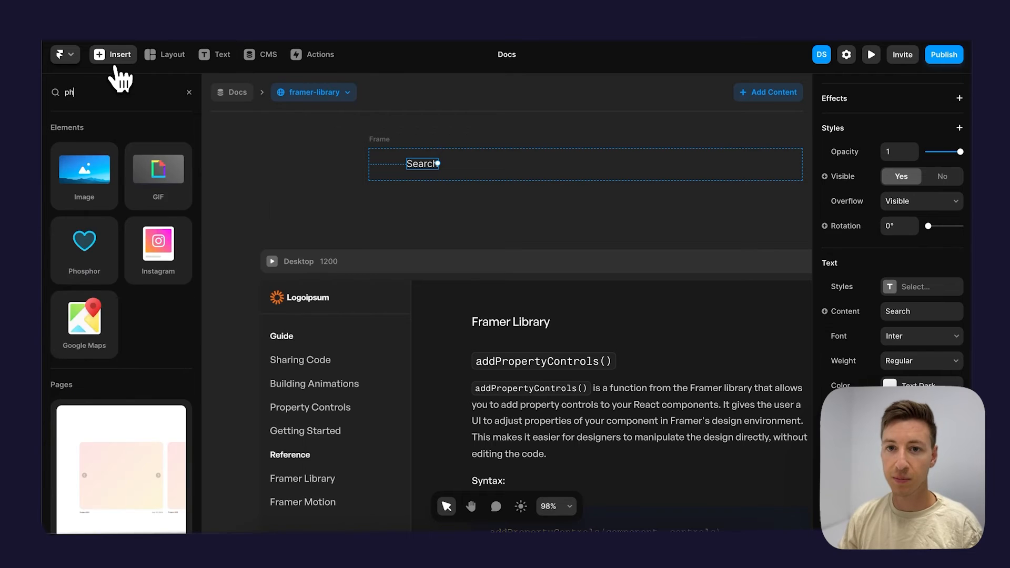
key("BackSpace")
key("BackSpace")
key("BackSpace")
type("icon")
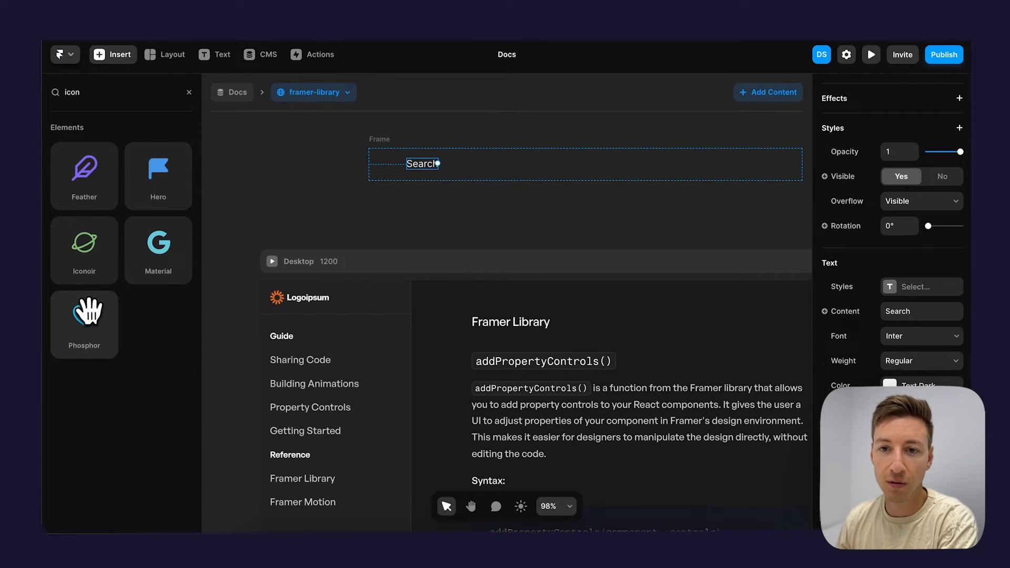
left_click_drag(84, 316, 406, 165)
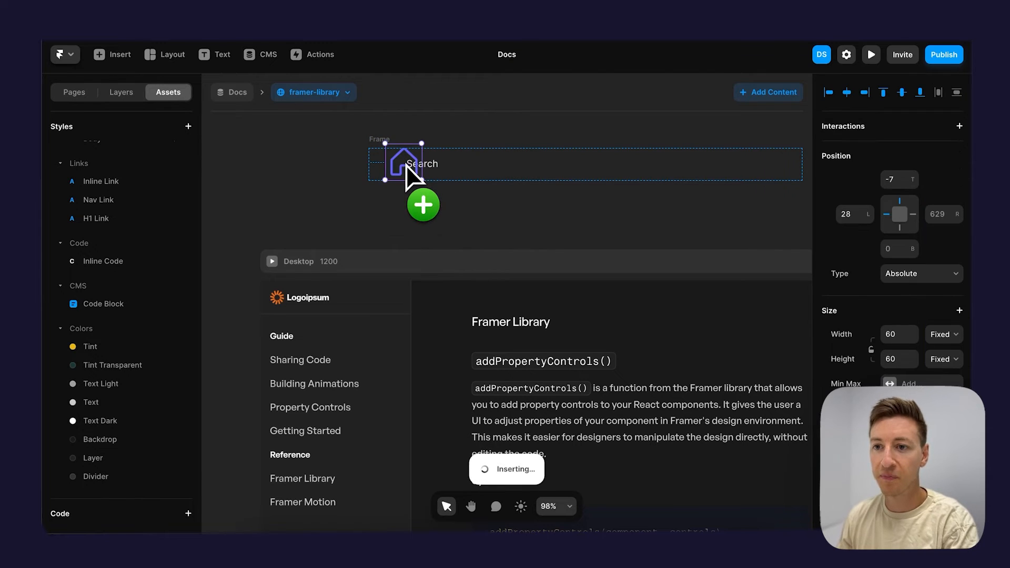
Change the Phosphor icon to MagnifyingGlass and set its width to 24.
left_click(921, 388)
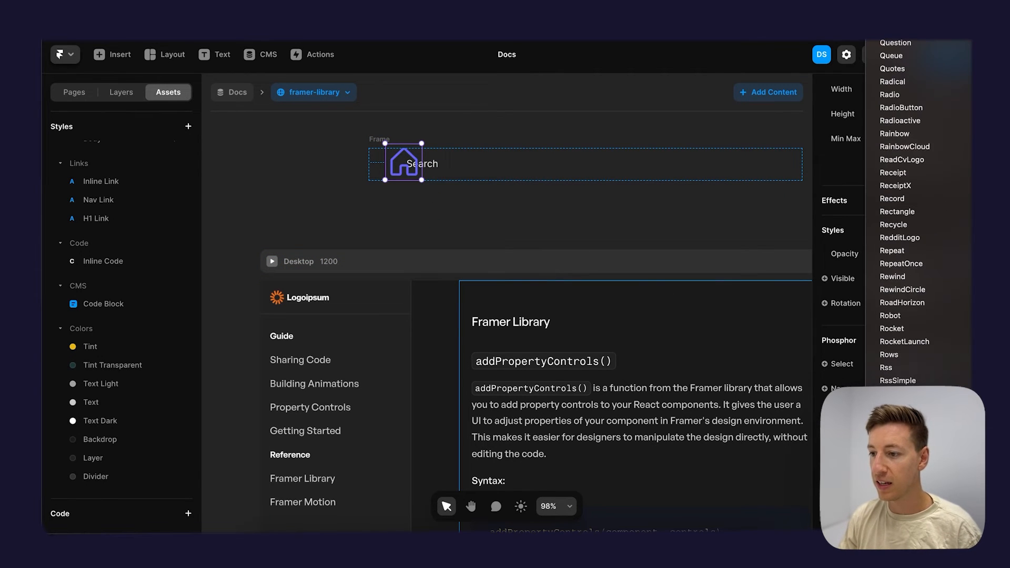
scroll(917, 211, "down", 2)
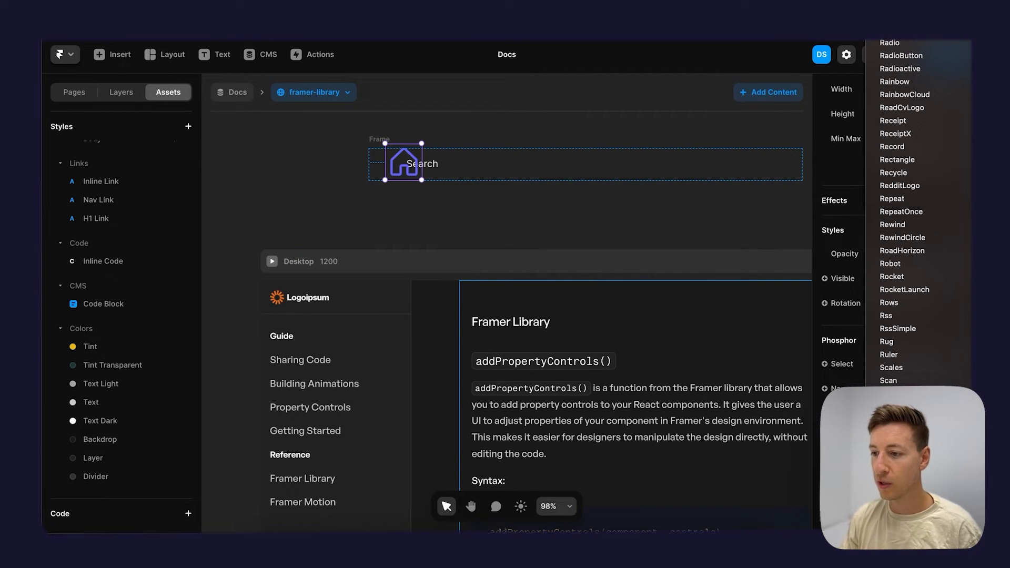
scroll(918, 211, "up", 10)
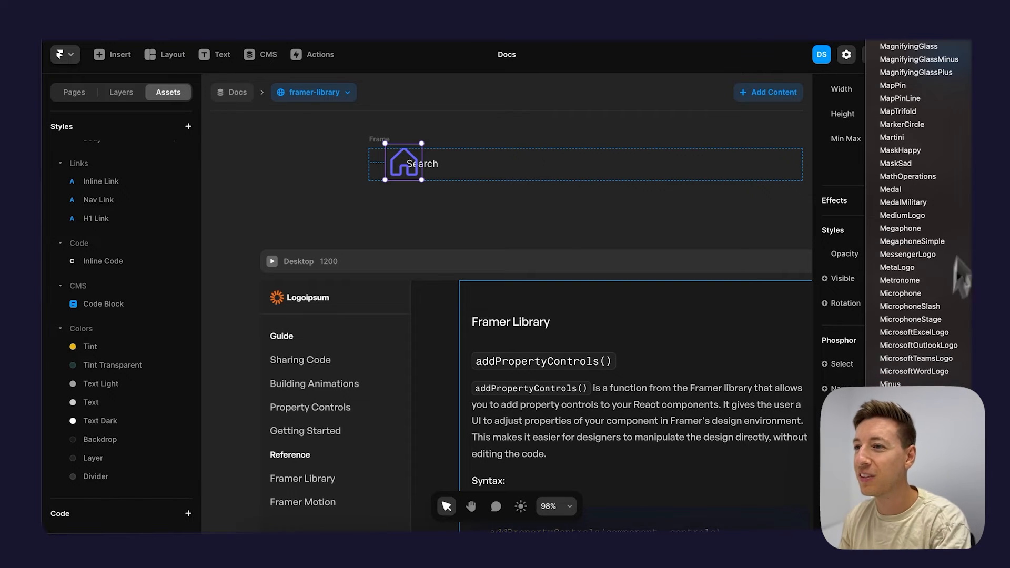
left_click(926, 46)
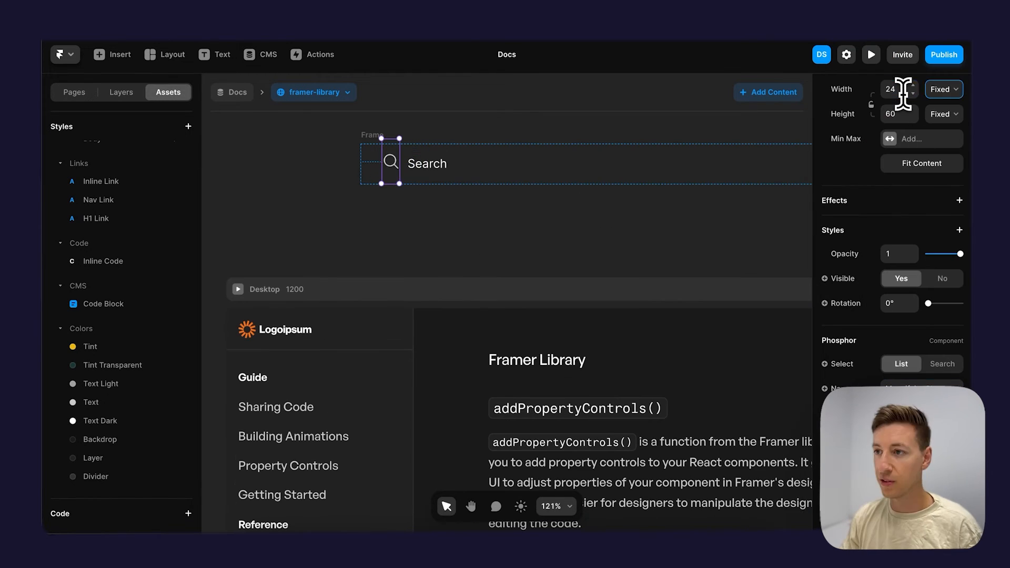
scroll(389, 156, "up", 5)
Give the search frame a horizontal stack layout distributed from the start, with a gap of 16 and padding of 16.
left_click(363, 153)
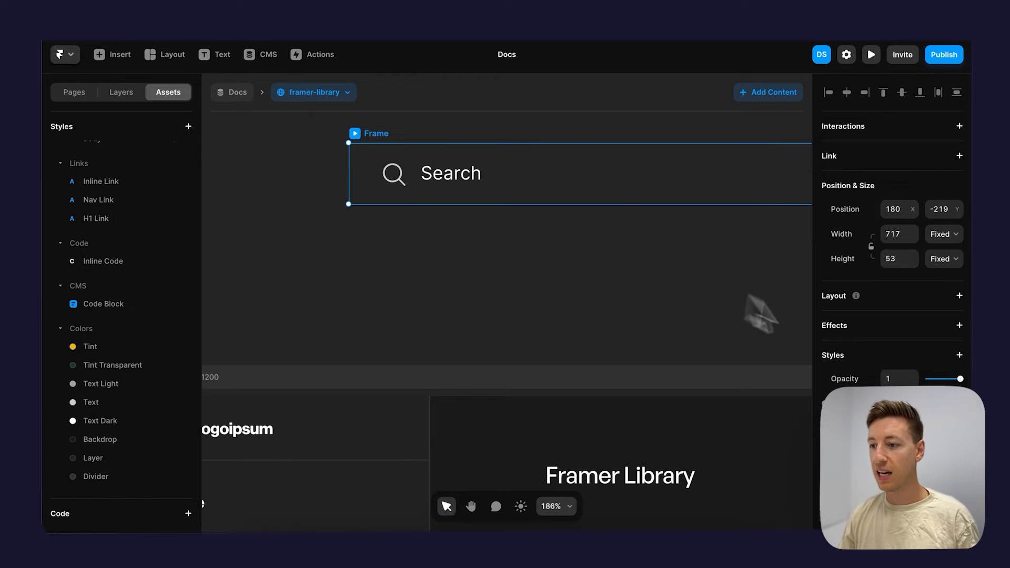
left_click(960, 295)
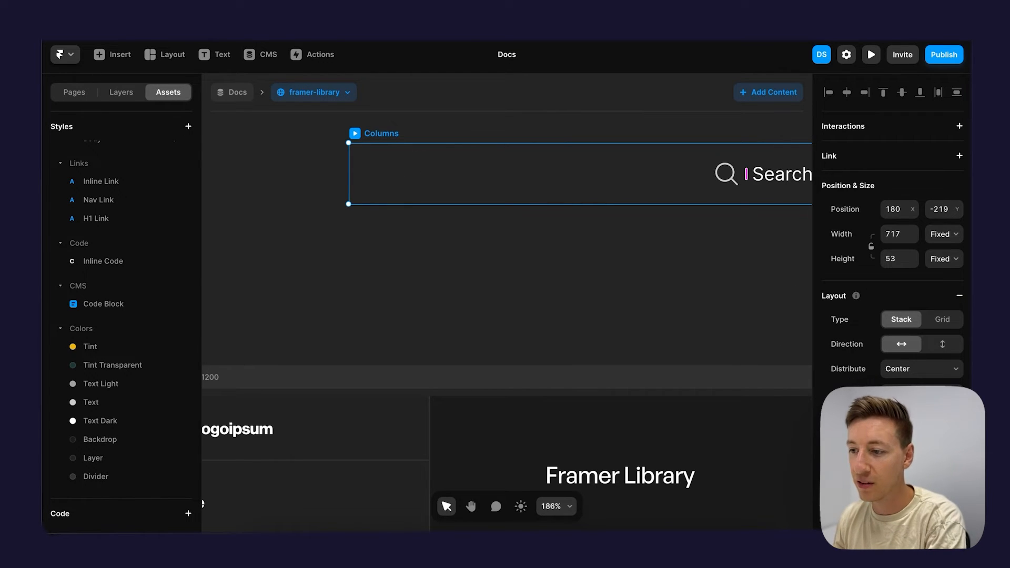
left_click(893, 368)
left_click(892, 357)
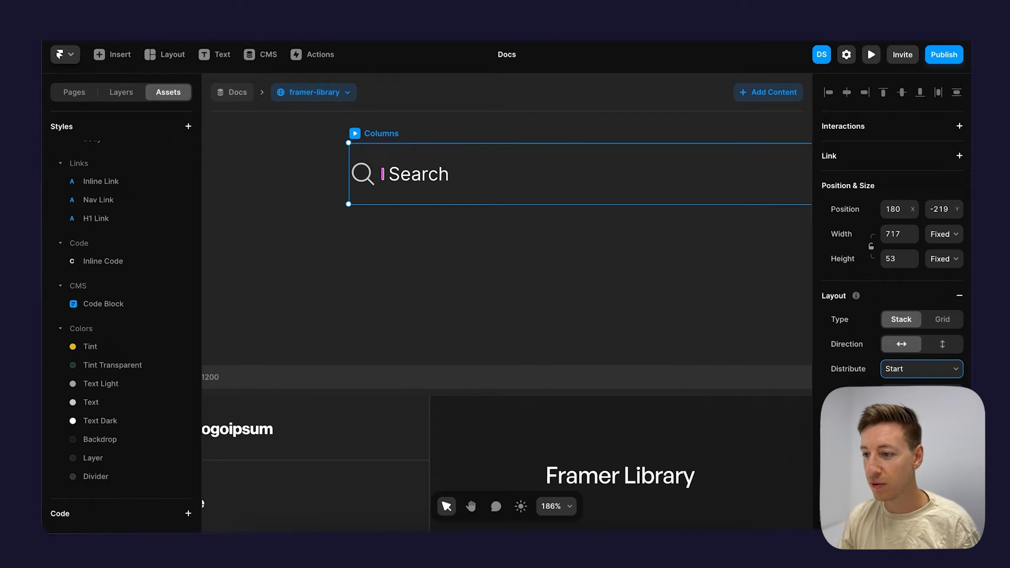
type("16")
key("Return")
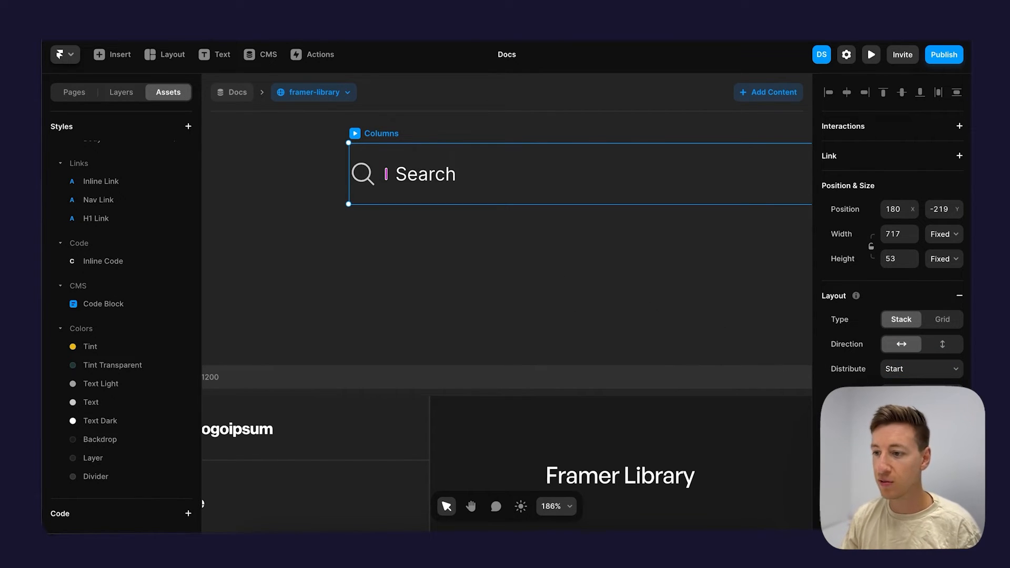
type("16")
key("Return")
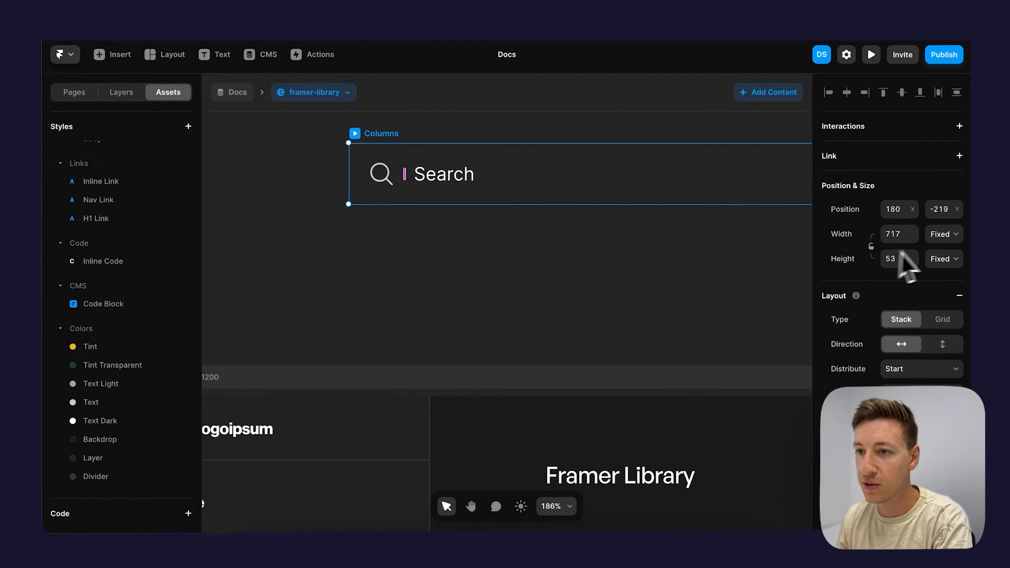
Set the search bar's height to Fit Content.
left_click(940, 235)
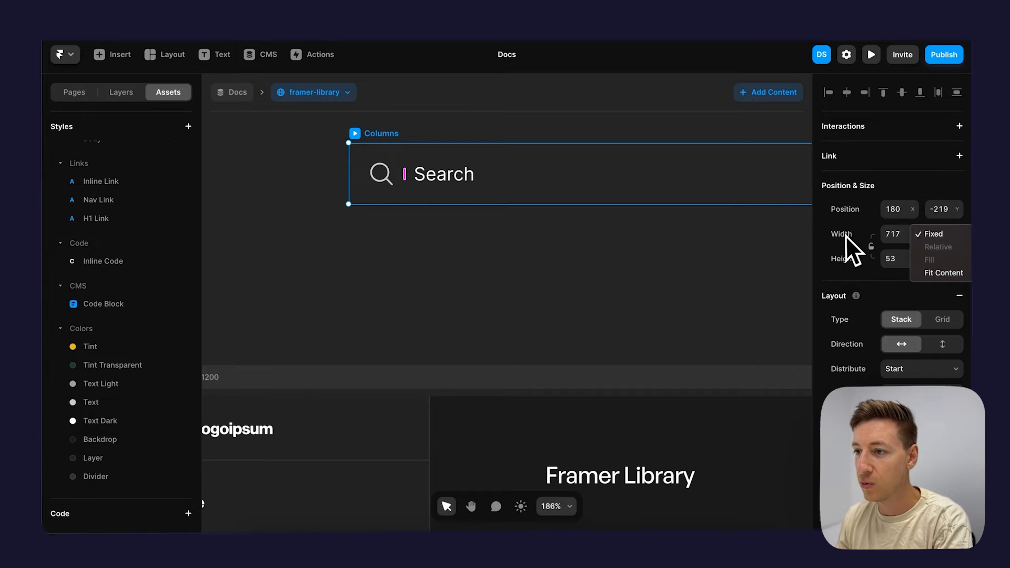
left_click(844, 235)
left_click(945, 259)
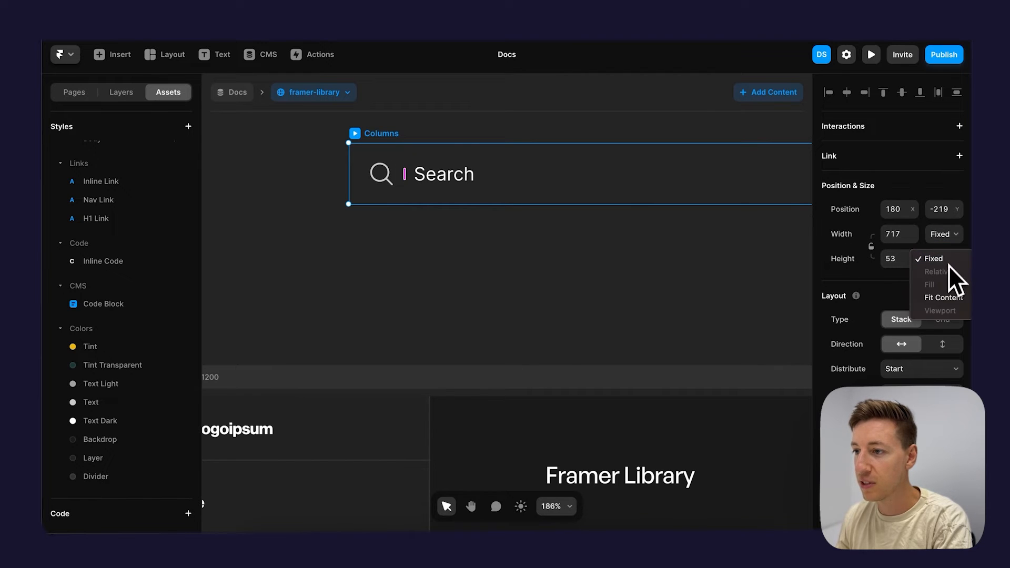
left_click(943, 299)
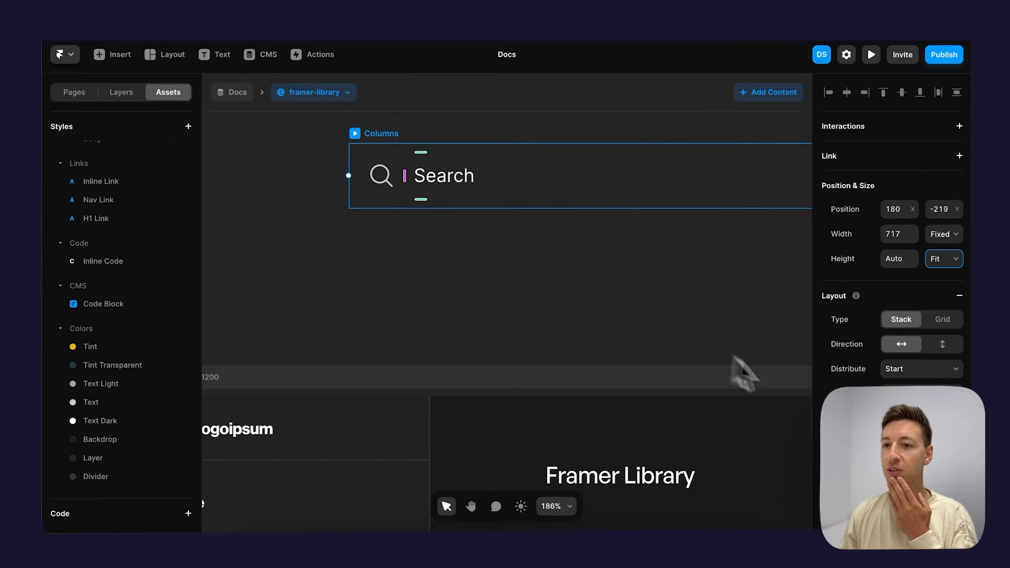
scroll(533, 276, "down", 5)
left_click(534, 275)
scroll(533, 276, "down", 1)
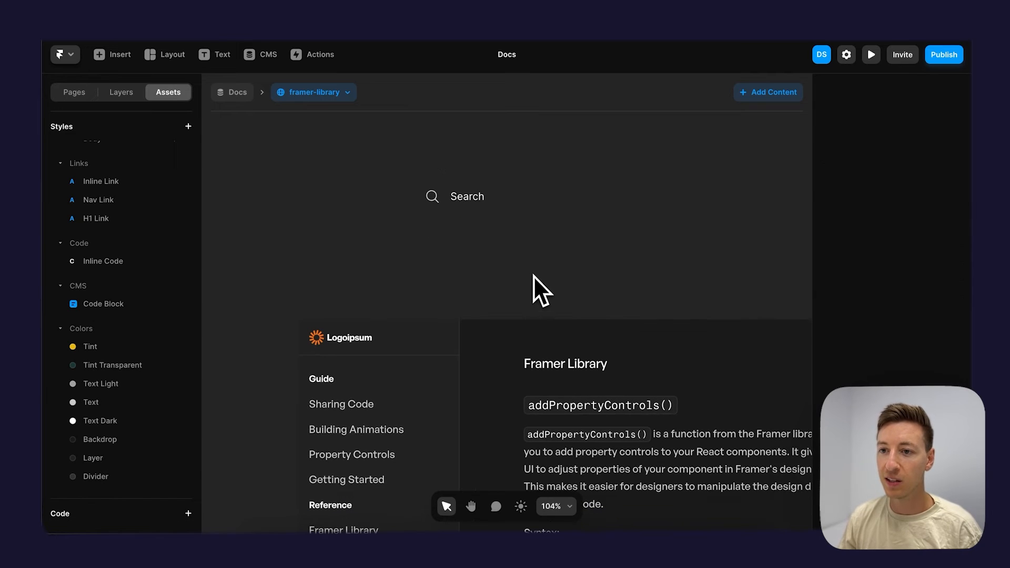
Add a solid border to the search bar in the Divider color style.
left_click(433, 173)
scroll(939, 362, "down", 8)
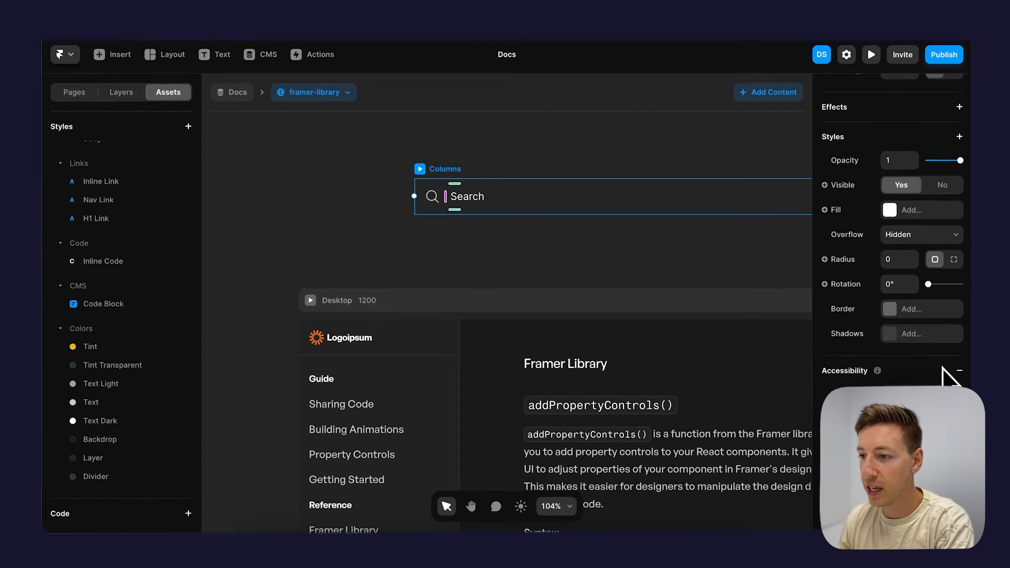
left_click(914, 309)
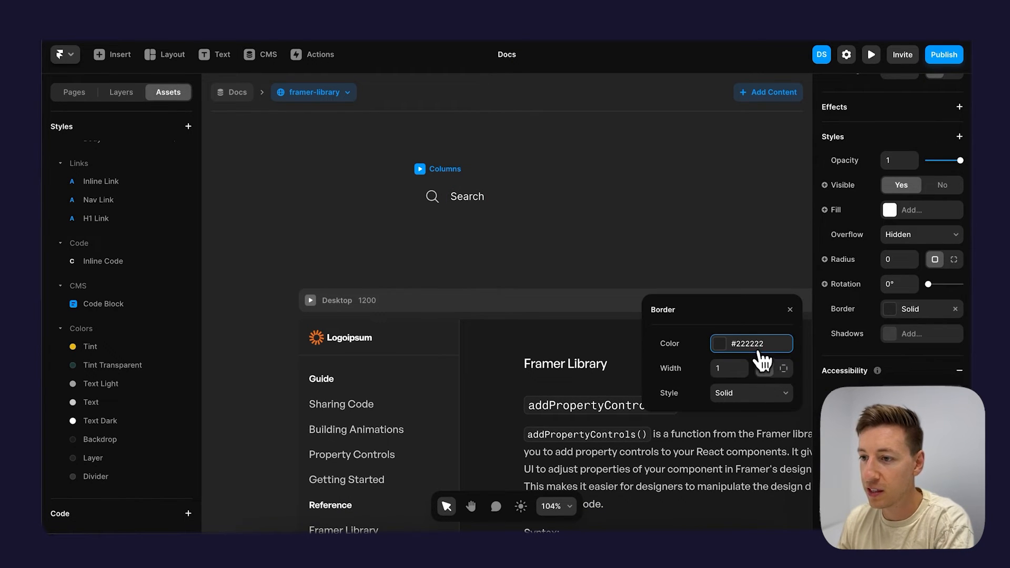
left_click(736, 338)
left_click(686, 507)
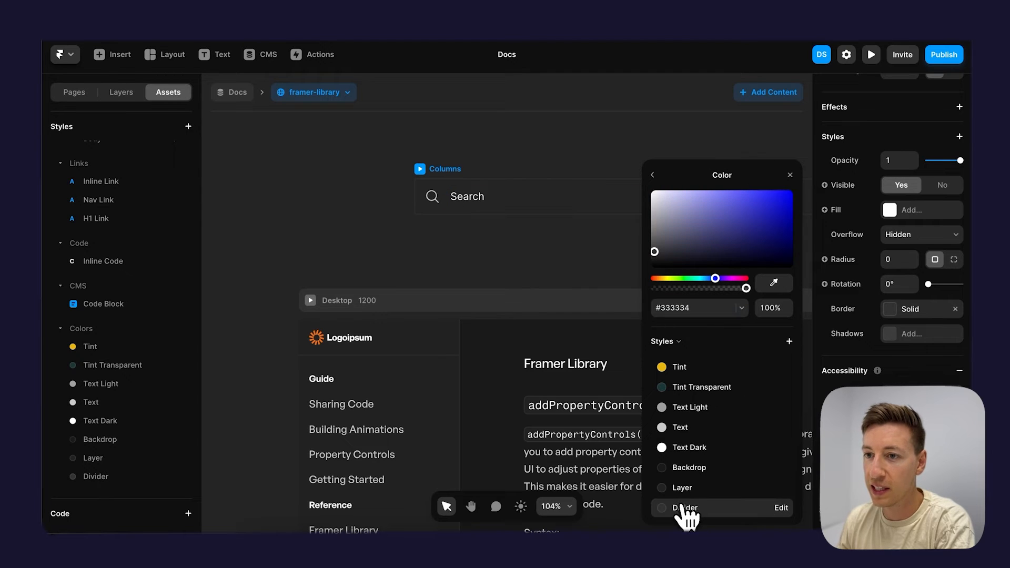
Restrict the search bar's border to its bottom edge by setting the top, right and left widths to 0.
left_click(919, 312)
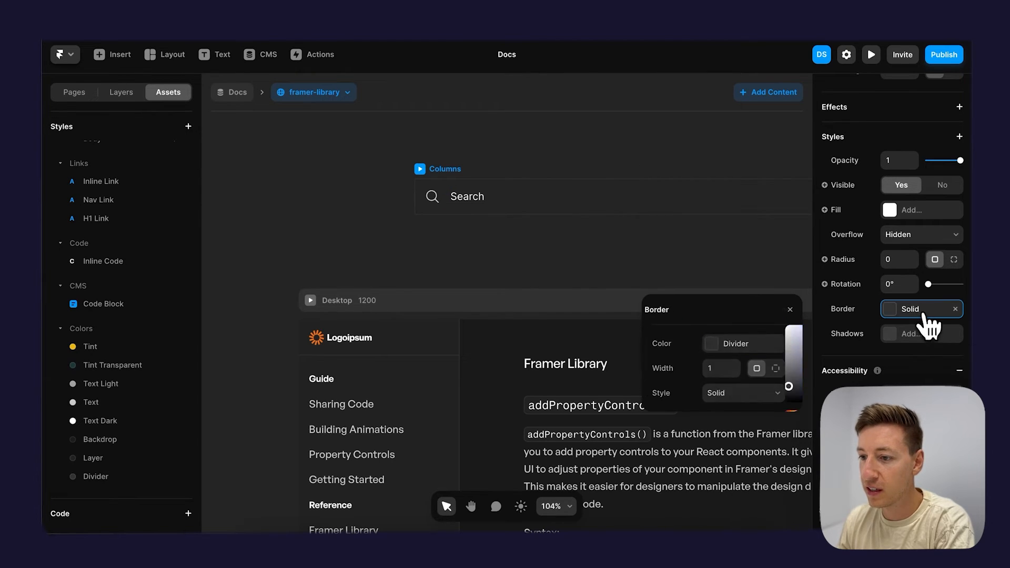
left_click(783, 369)
type("0")
key("Tab")
type("0")
key("Tab")
key("Tab")
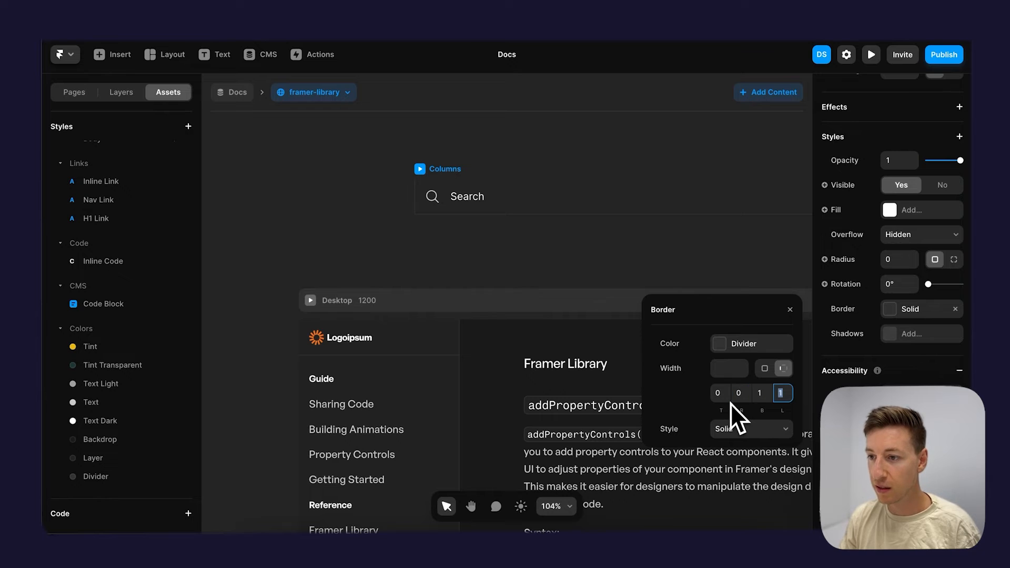
type("0")
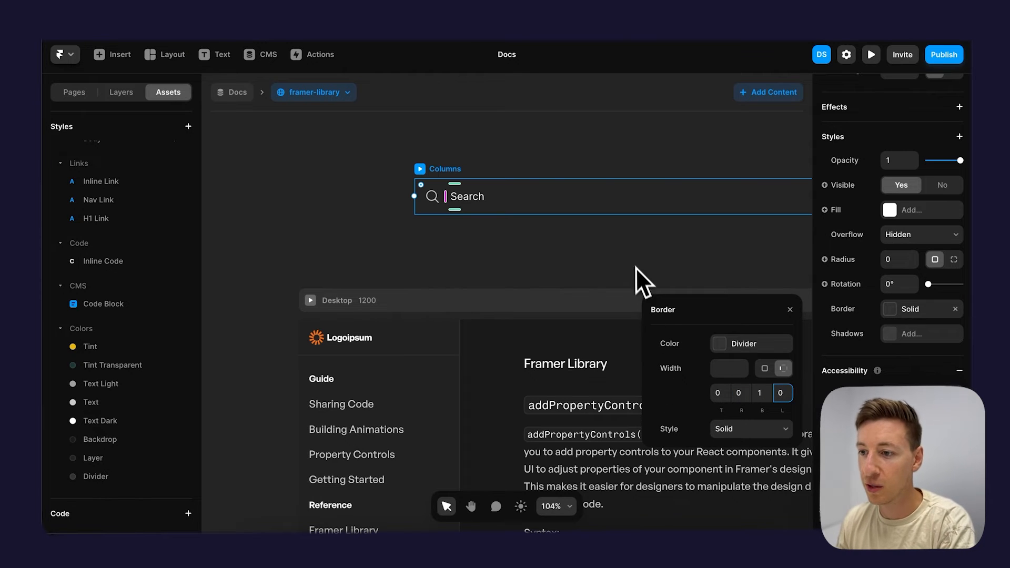
left_click(551, 270)
Move the search bar into the Desktop breakpoint and wrap it together with the Post in a new stack.
left_click_drag(441, 170, 526, 329)
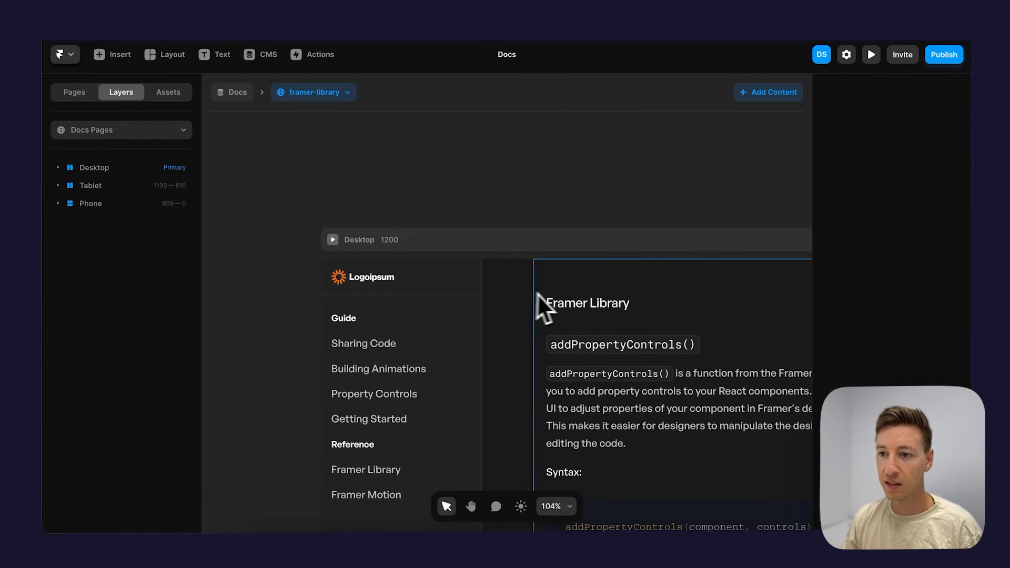
left_click(576, 297)
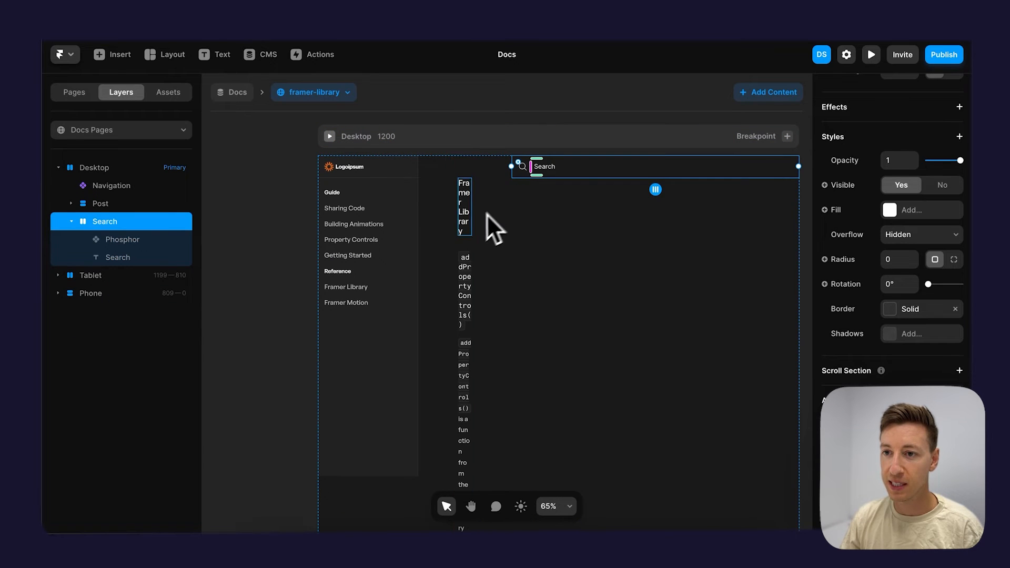
left_click(472, 171)
left_click(594, 169, "shift")
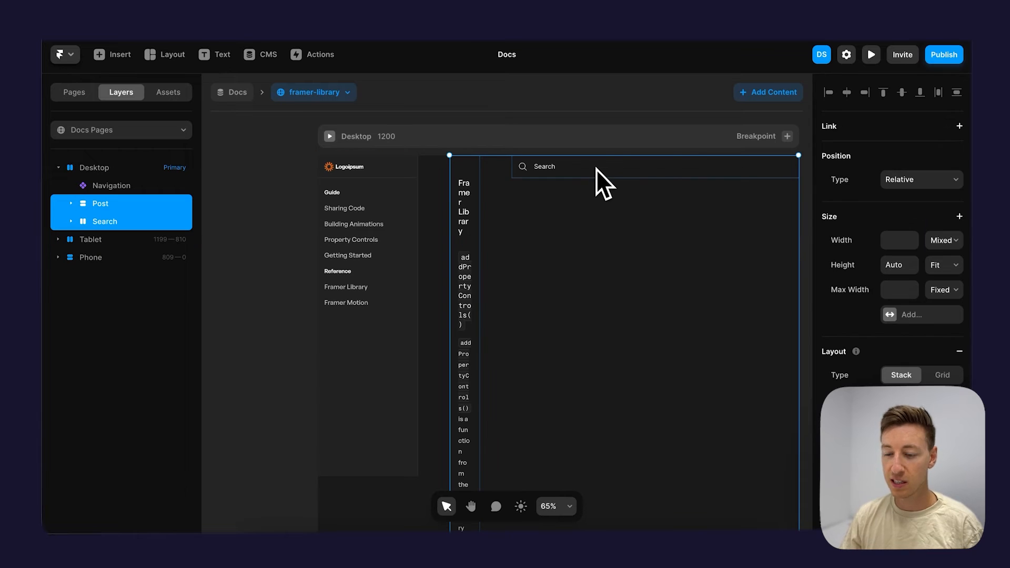
key("ctrl+Return")
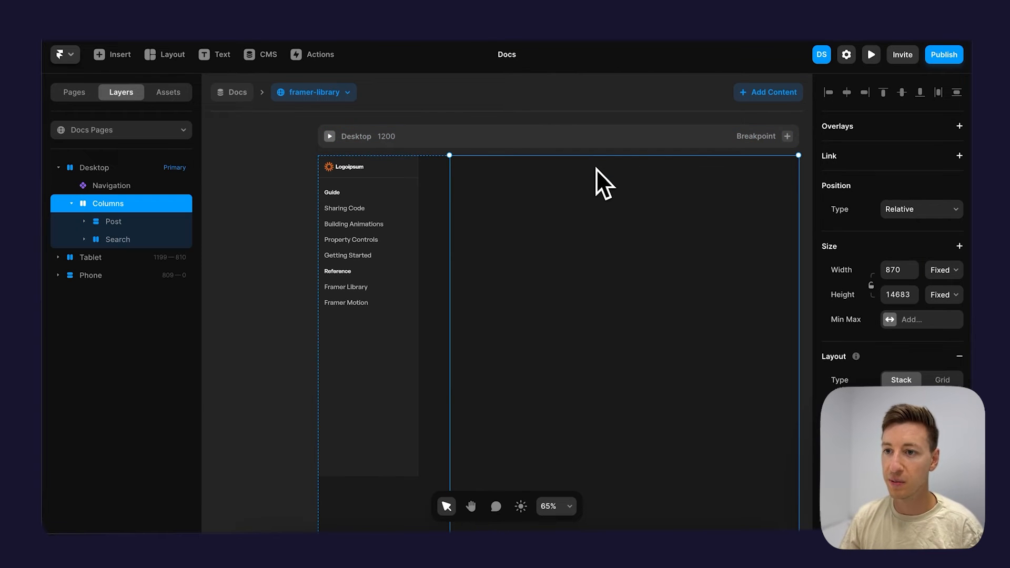
Set the new stack's height to Fit Content and its width to Fill.
scroll(630, 286, "down", 5)
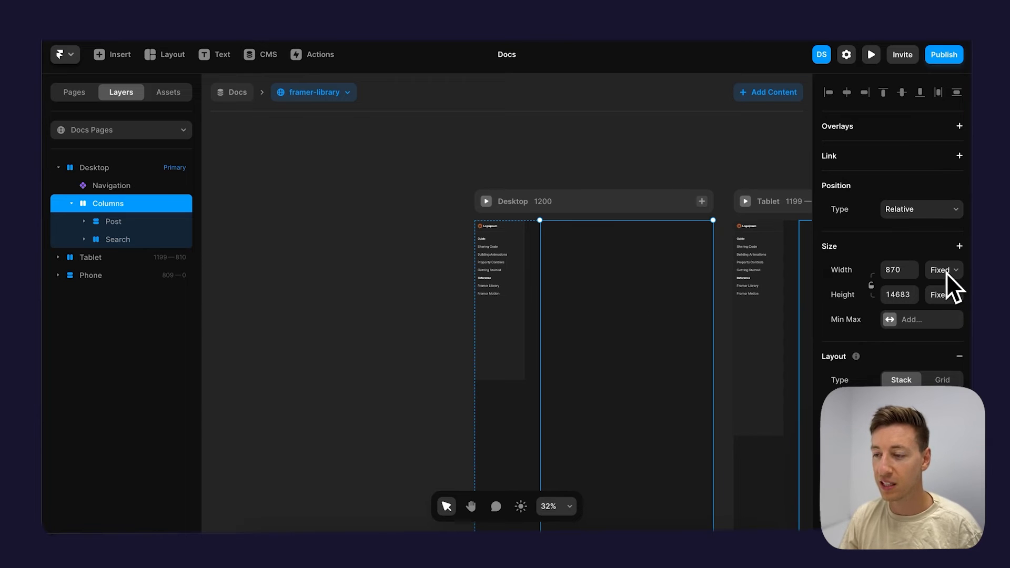
left_click(938, 296)
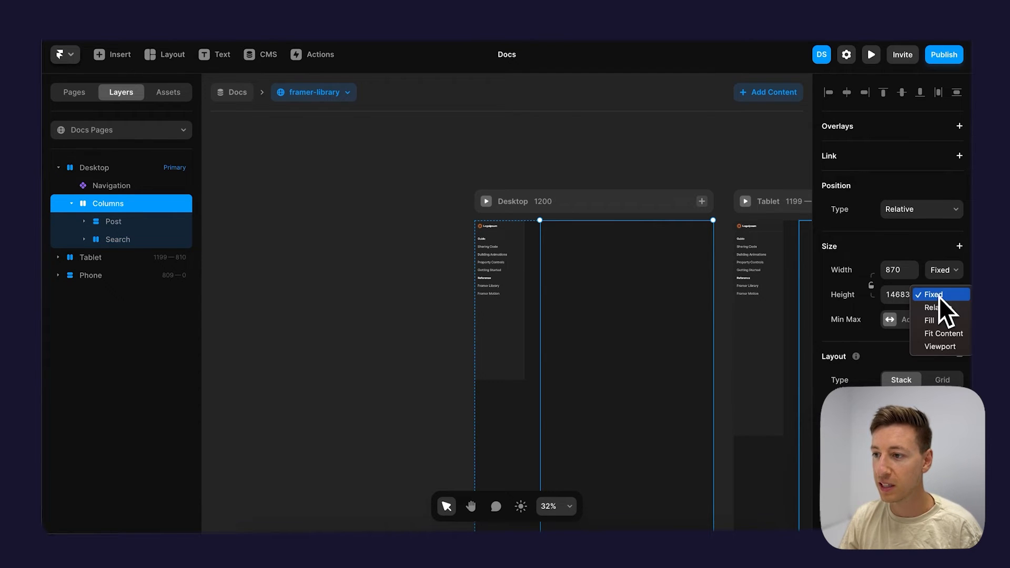
left_click(932, 335)
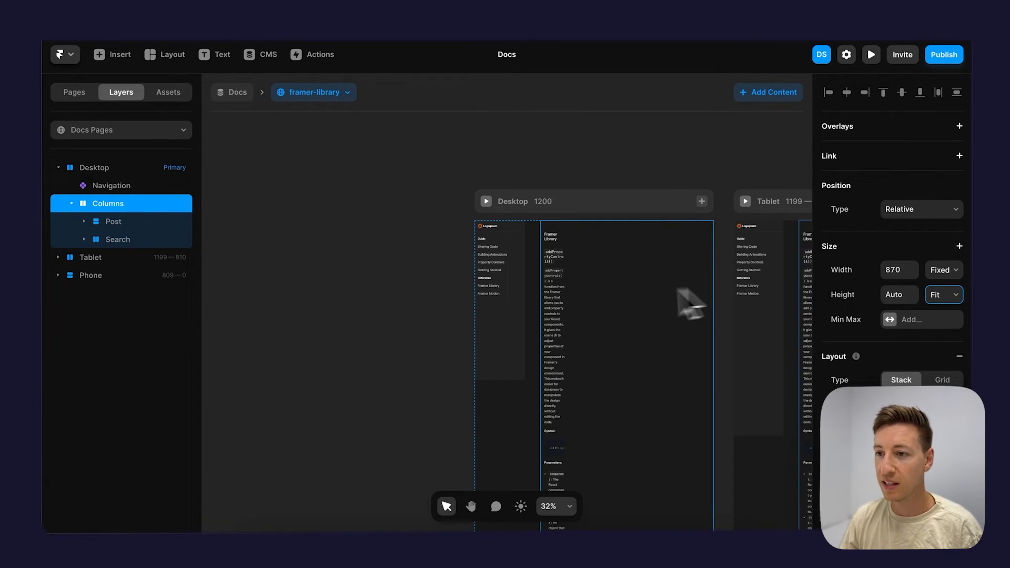
left_click(955, 271)
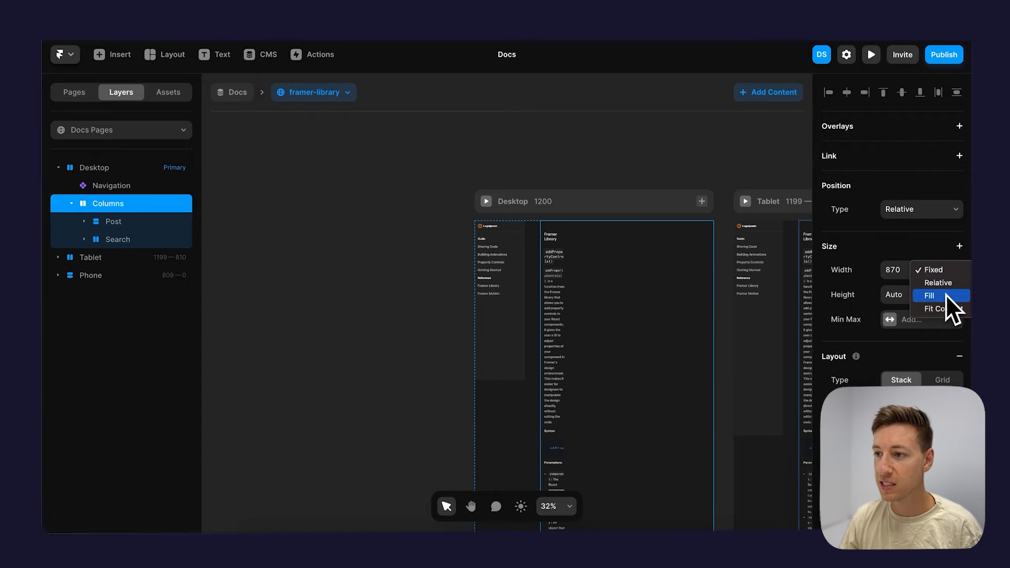
left_click(942, 298)
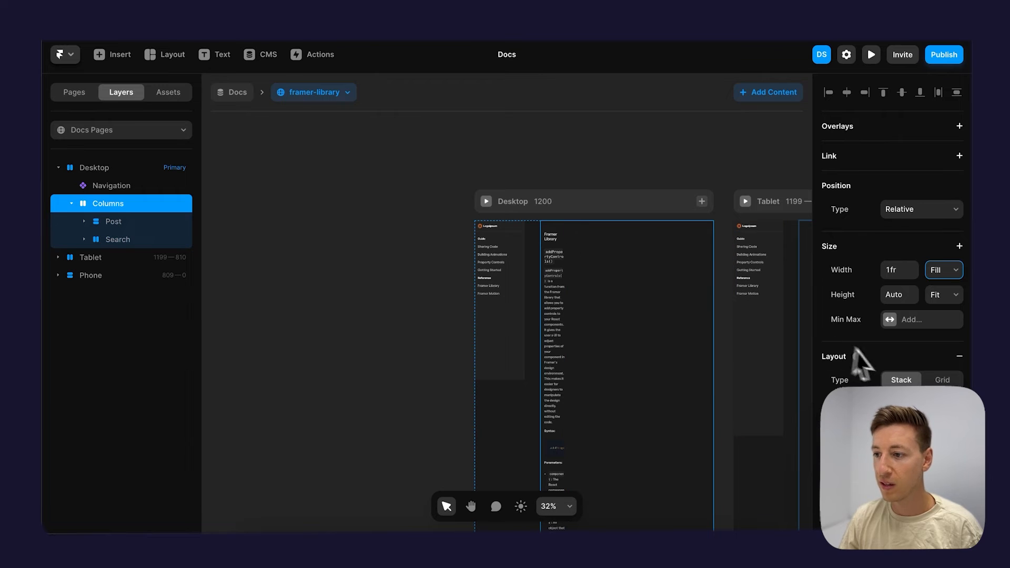
Make the new stack's direction vertical and move the Post below the search bar.
left_click(943, 404)
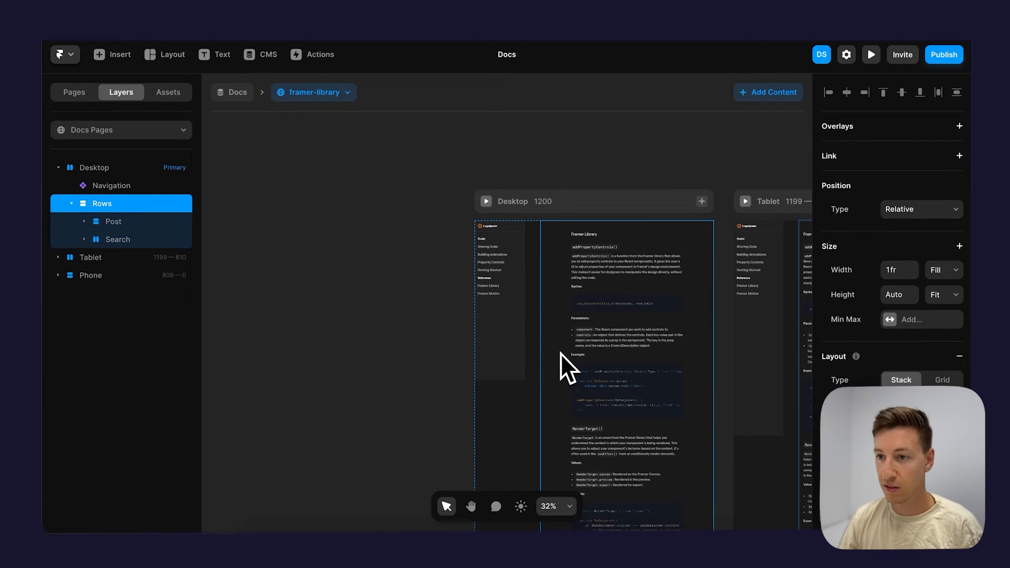
left_click(611, 242)
key("Down")
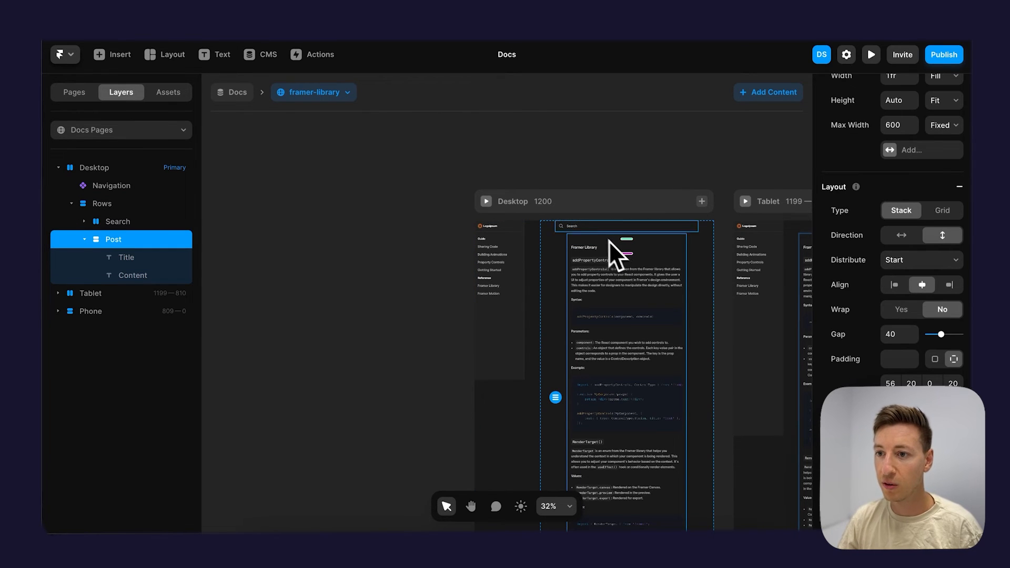
Set the Desktop breakpoint's stack gap to 0 to close the space between the navigation and the content.
scroll(577, 228, "up", 5)
left_click(482, 239)
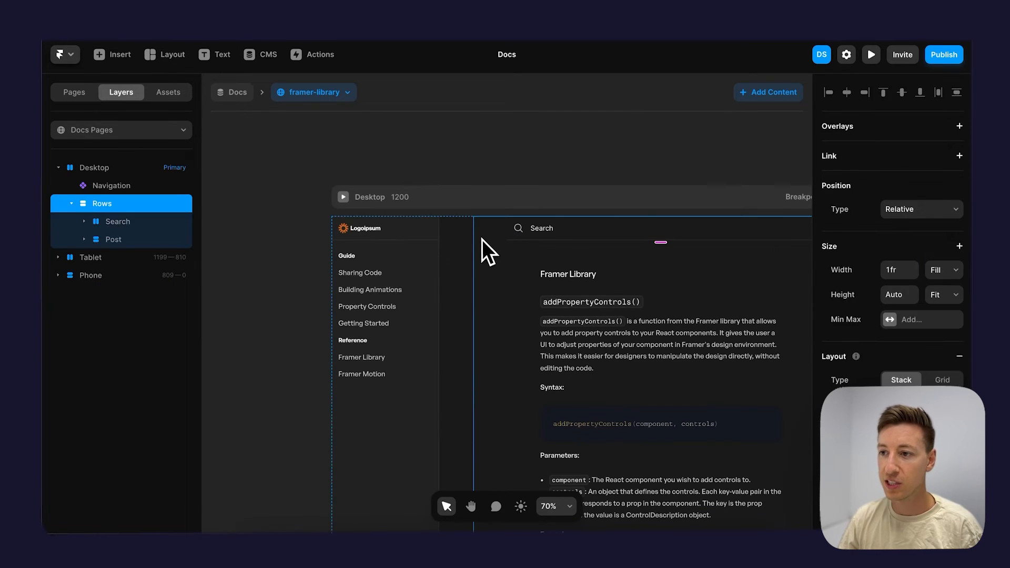
left_click(415, 198)
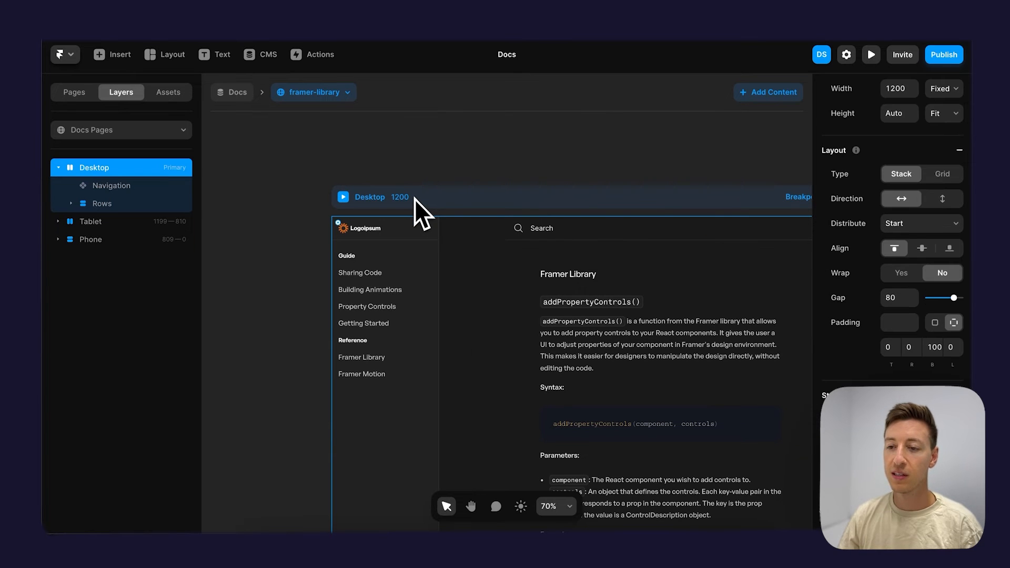
left_click(456, 162)
scroll(459, 159, "right", 1)
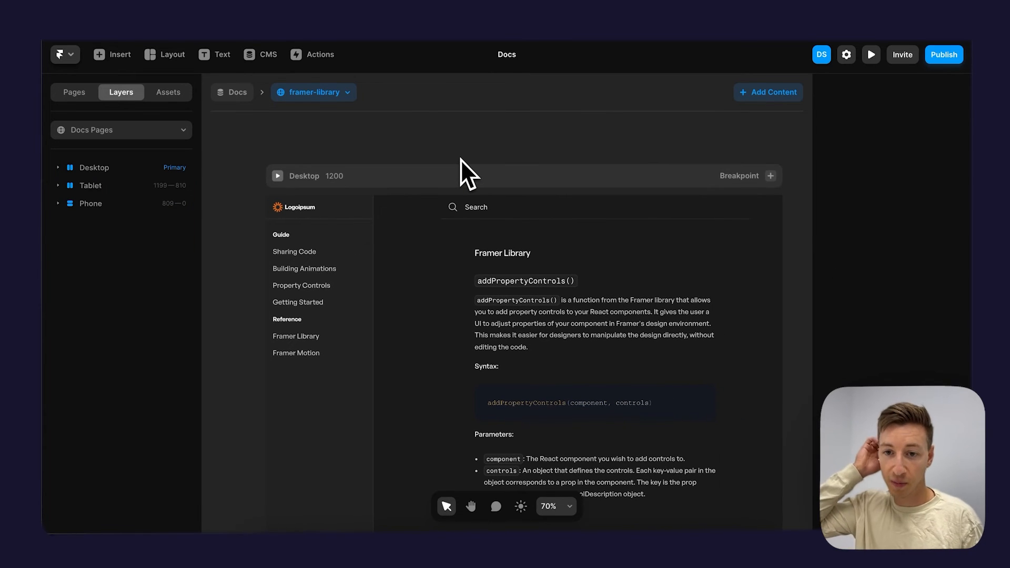
left_click(397, 175)
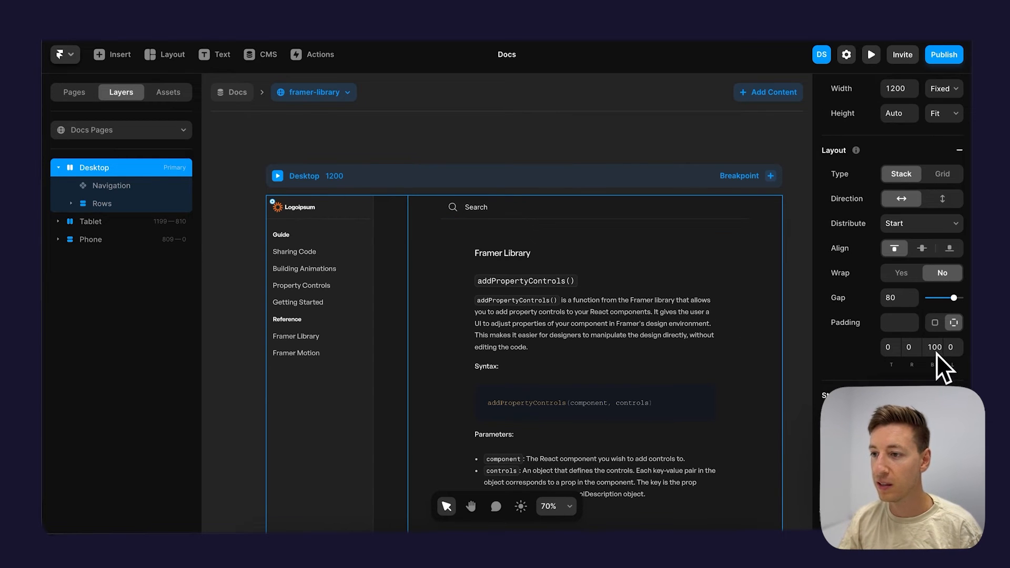
left_click(897, 298)
type("0")
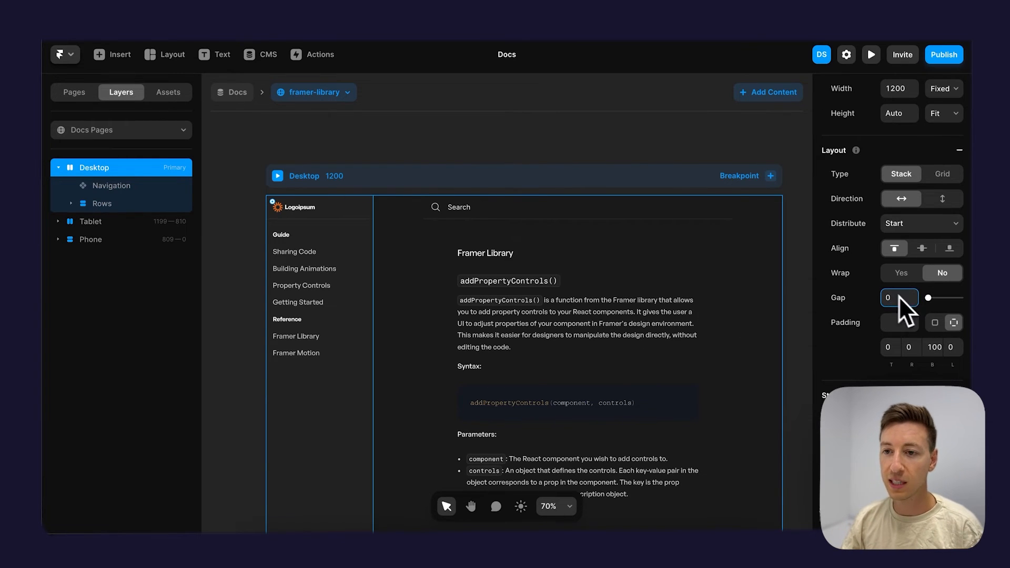
Set the search bar's width to Fill so it spans the content column, and check its alignment with the navigation header.
left_click(505, 213)
scroll(908, 219, "up", 10)
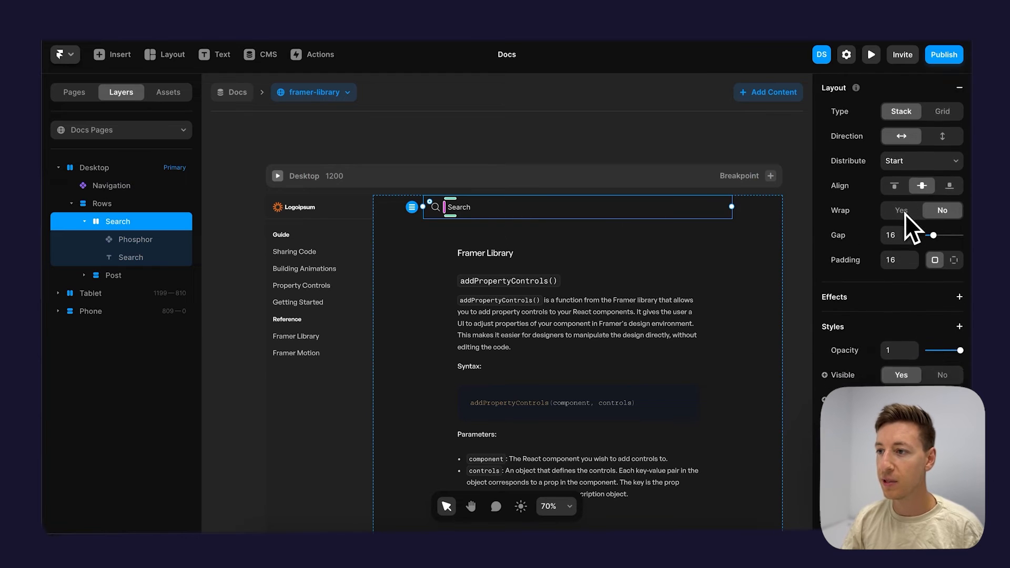
left_click(937, 270)
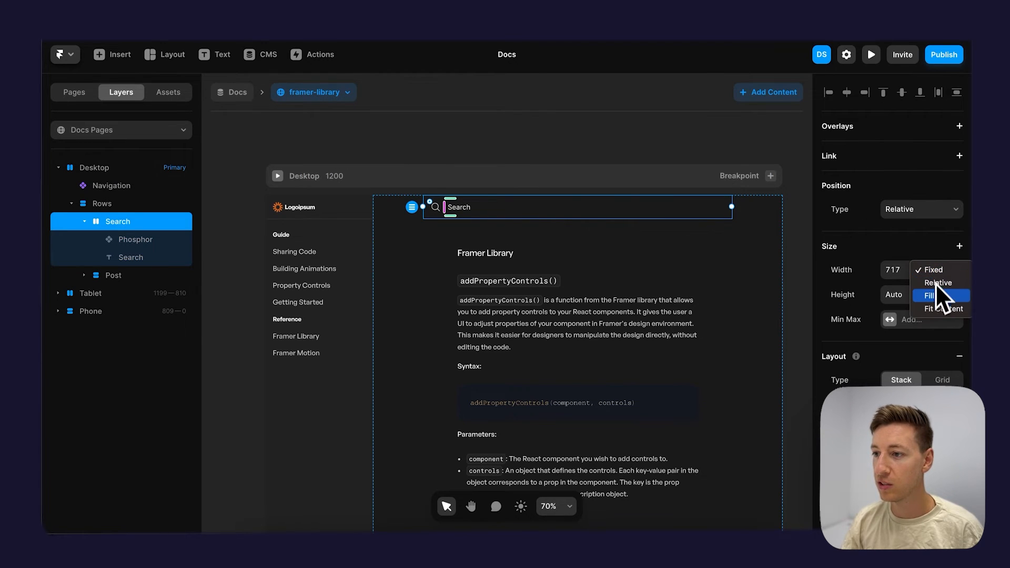
left_click(932, 295)
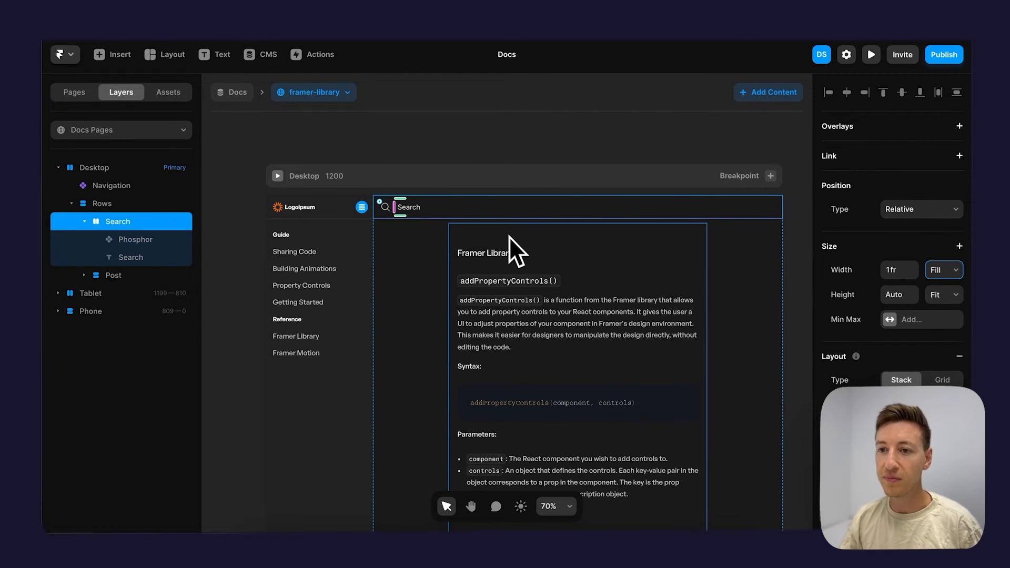
left_click(472, 162)
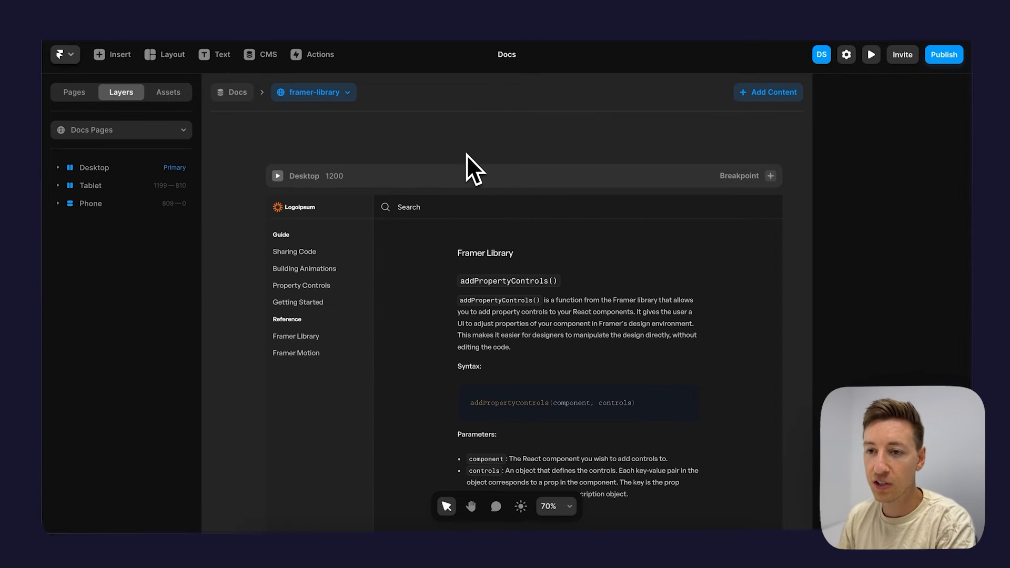
scroll(466, 155, "up", 10)
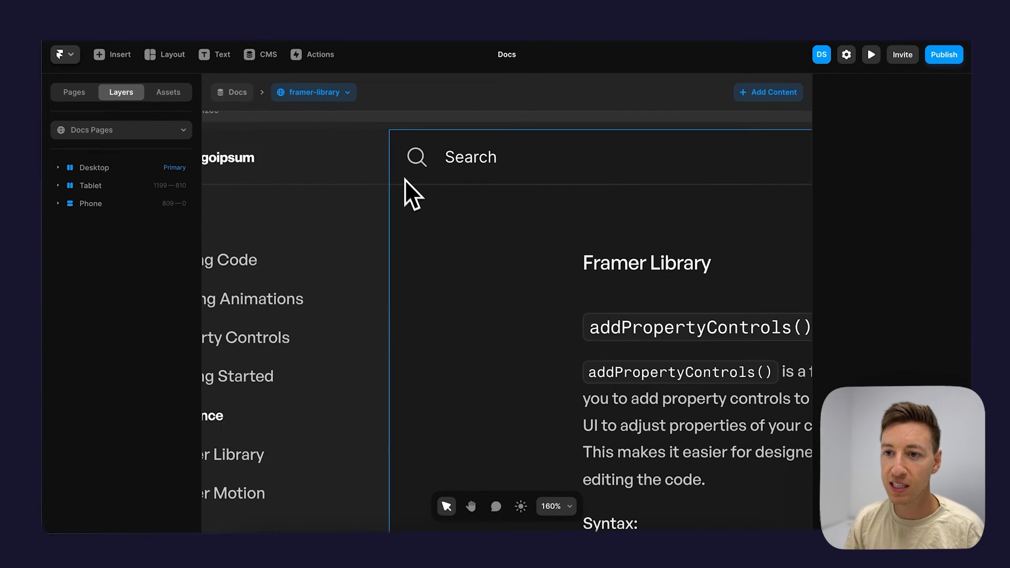
scroll(421, 220, "left", 5)
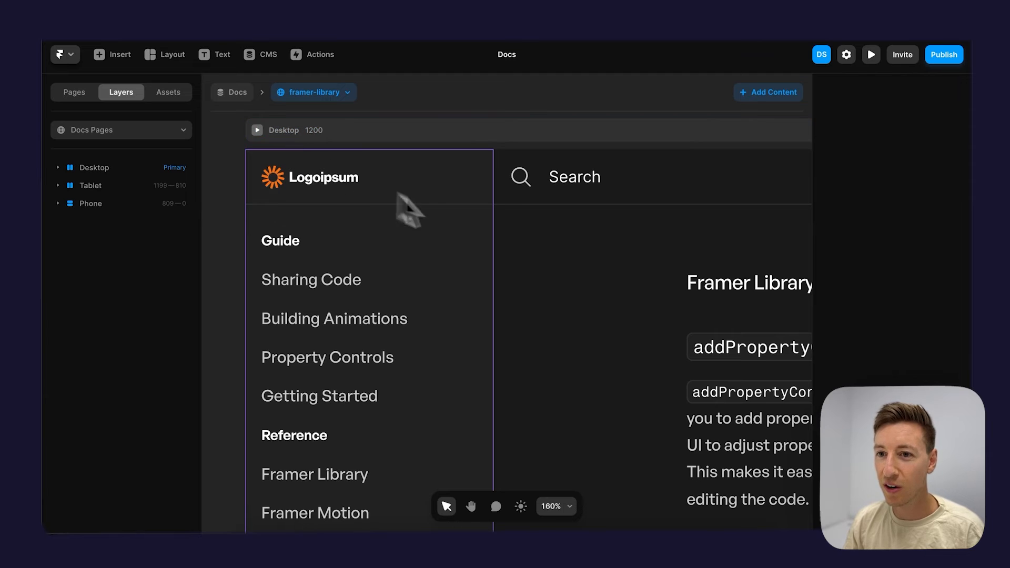
scroll(469, 232, "down", 8)
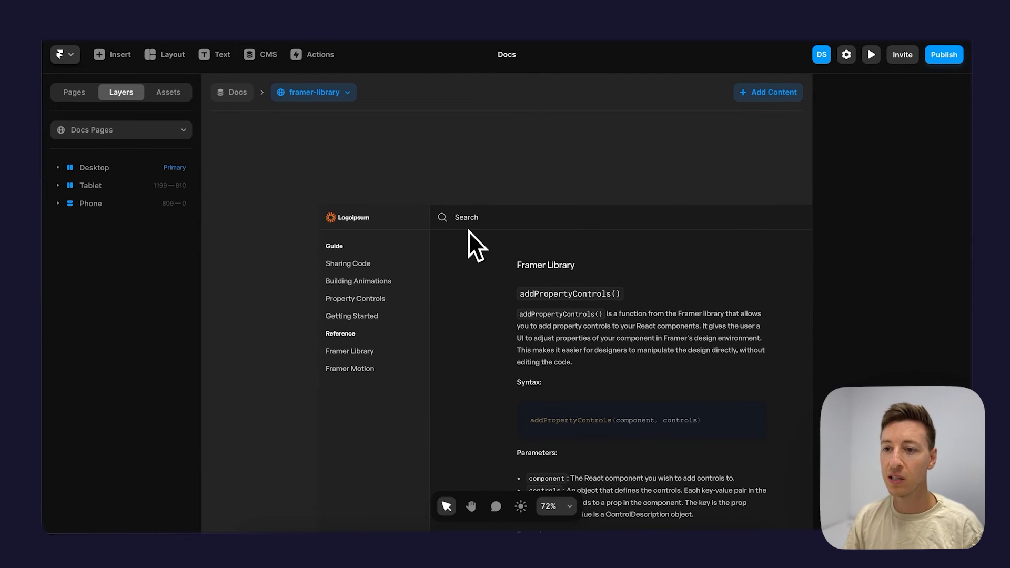
Convert the search bar into a component named Search.
scroll(468, 221, "up", 4)
left_click(493, 223)
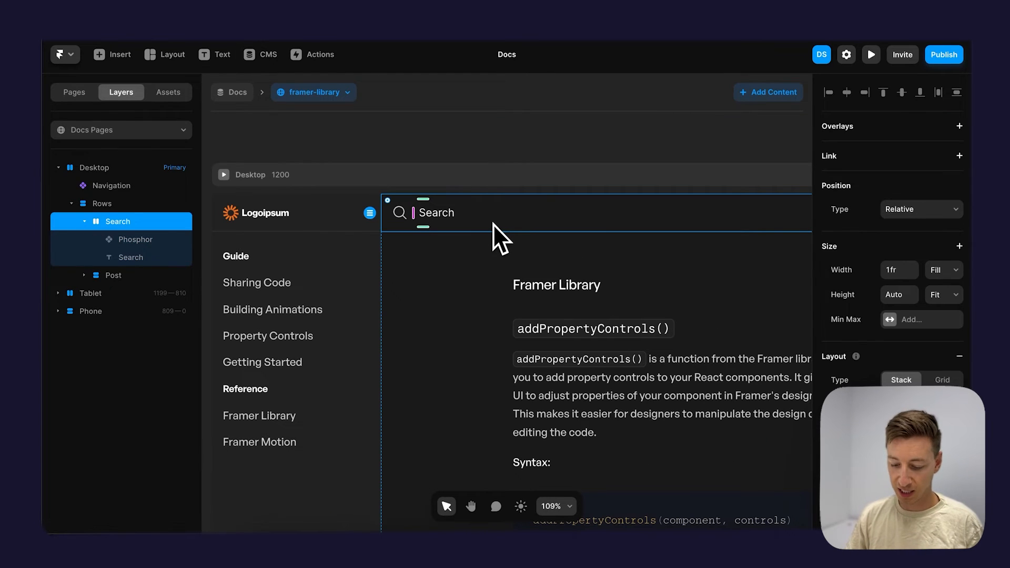
key("super+alt+k")
key("Return")
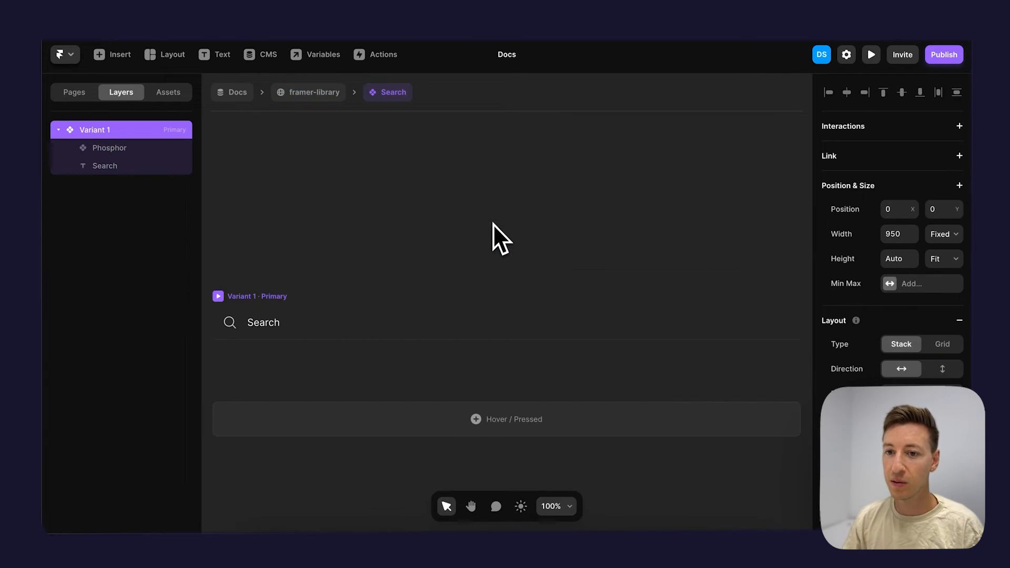
scroll(378, 286, "down", 4)
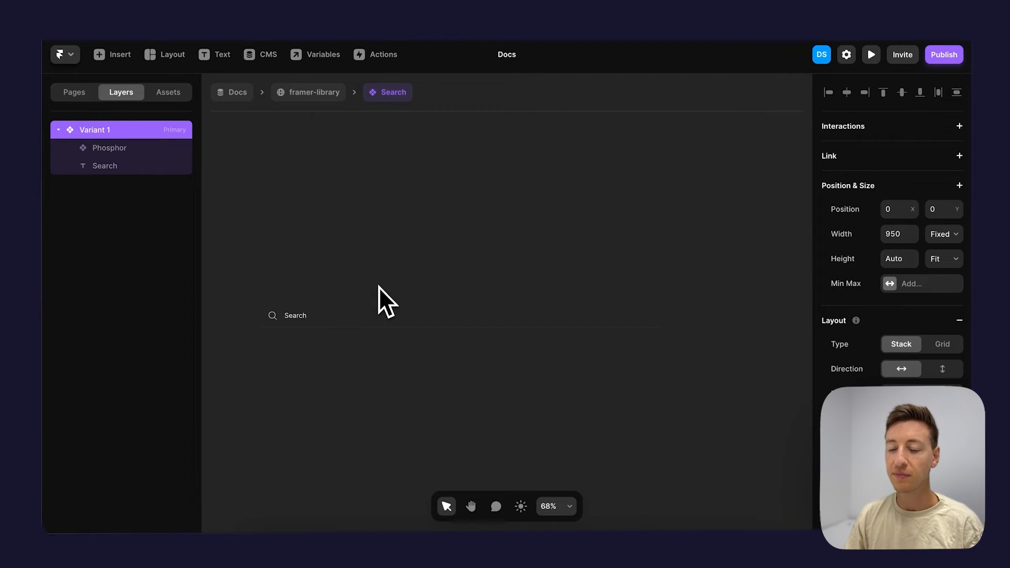
Add the built-in Search element to the empty canvas above Variant 1 and set its opacity to 0.
left_click(111, 54)
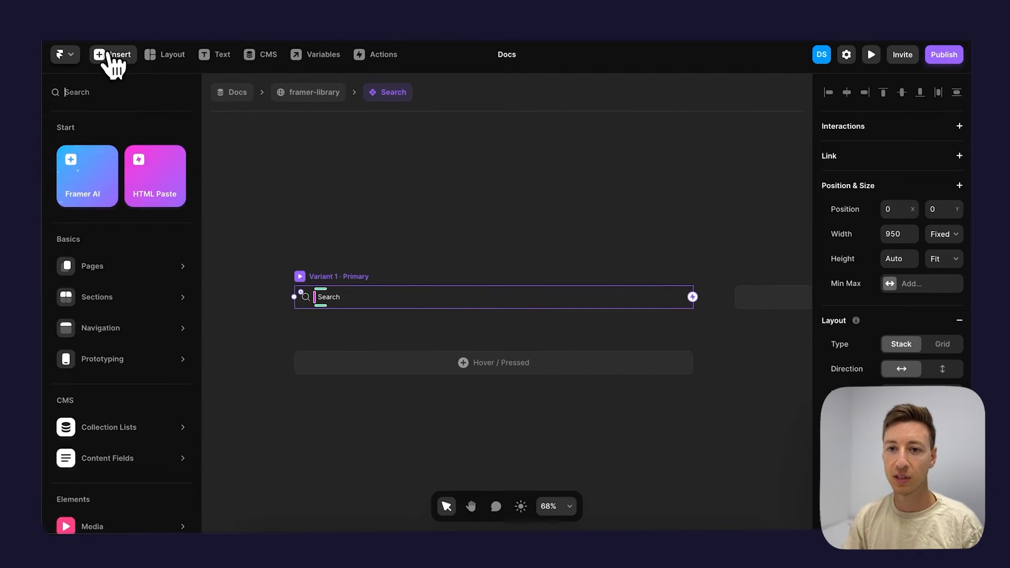
type("search")
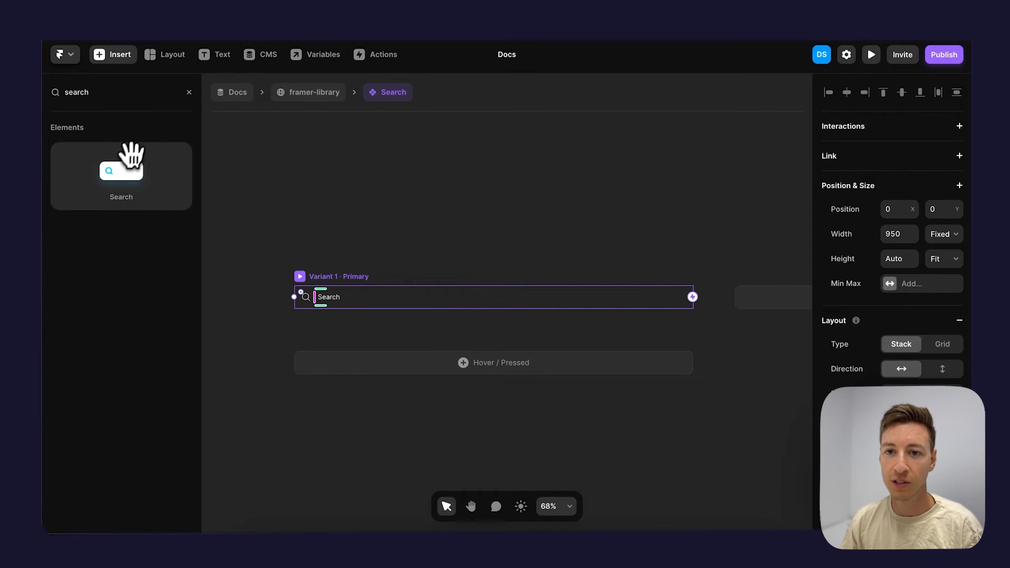
left_click_drag(128, 158, 433, 180)
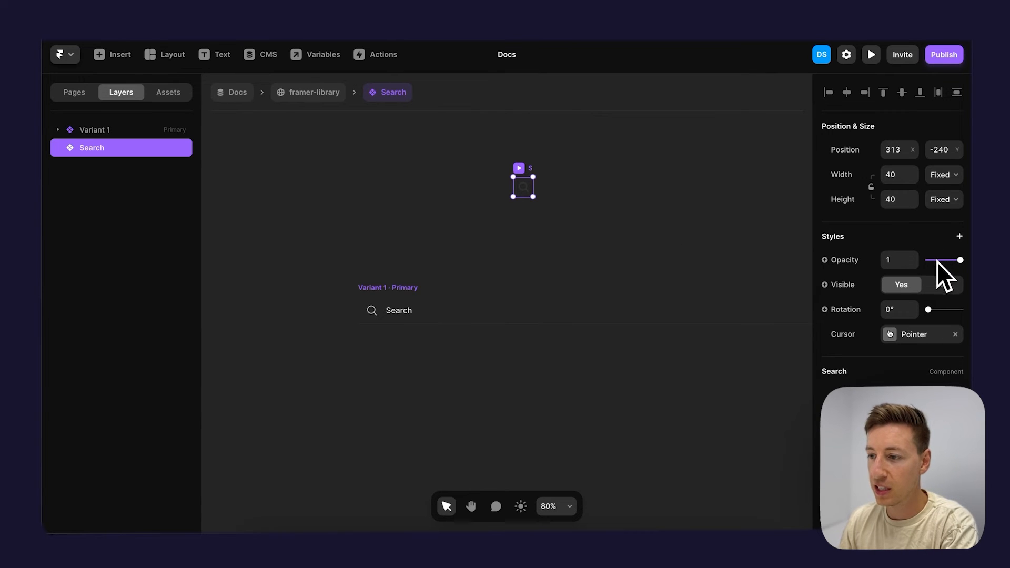
left_click_drag(936, 261, 892, 266)
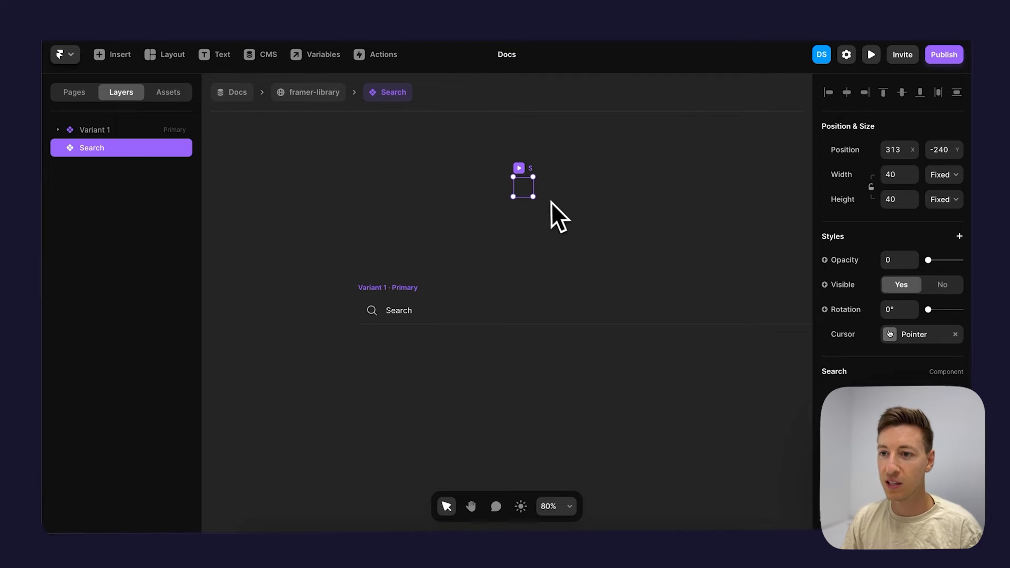
Enlarge the invisible Search element to about 531 by 81 and move it inside Variant 1.
left_click_drag(534, 197, 778, 216)
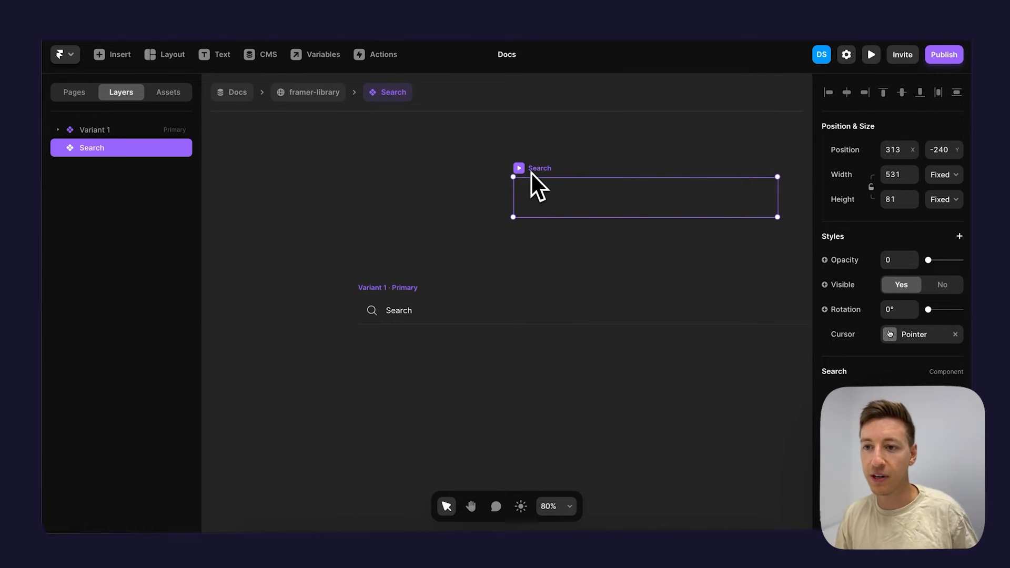
key("Delete")
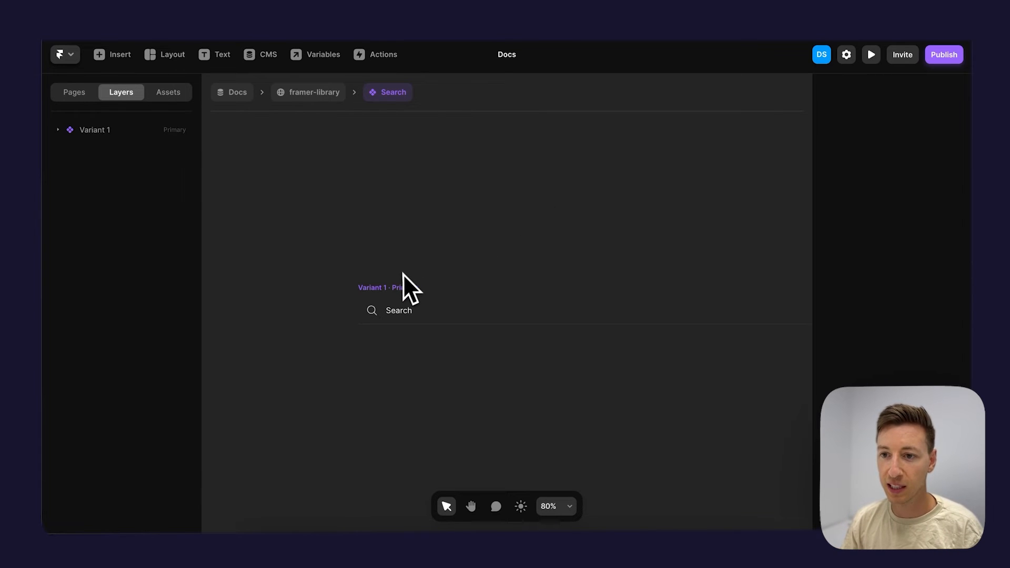
left_click(396, 286)
key("ctrl+v")
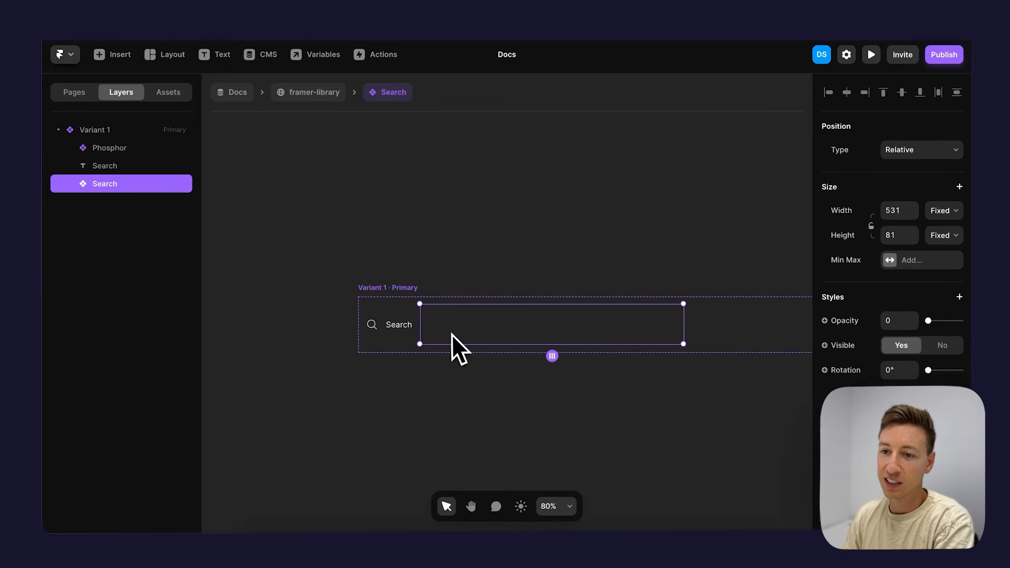
Position the invisible Search element absolutely and pin it at 0 on all four sides of Variant 1.
scroll(899, 370, "down", 5)
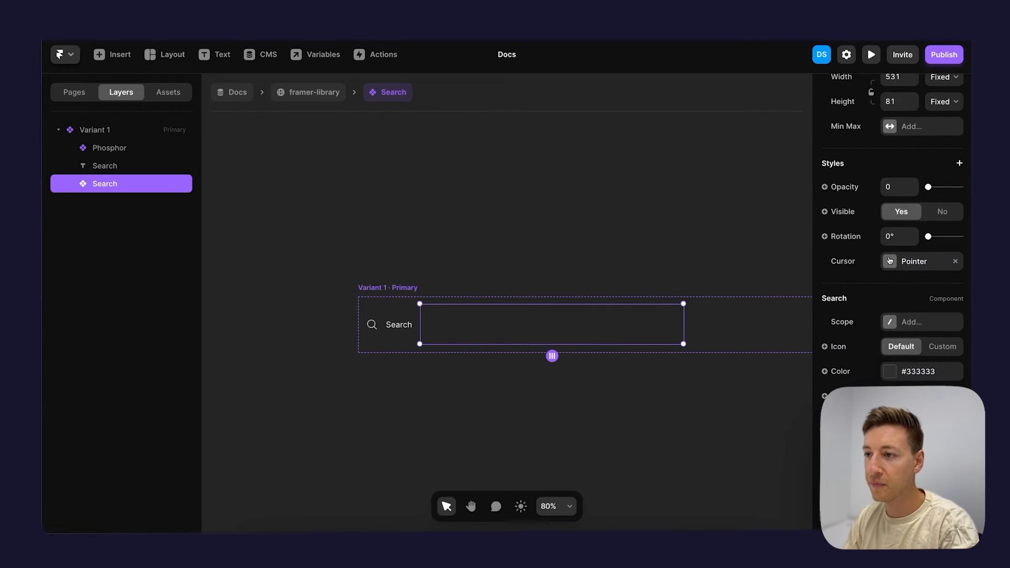
scroll(899, 369, "up", 5)
left_click(920, 152)
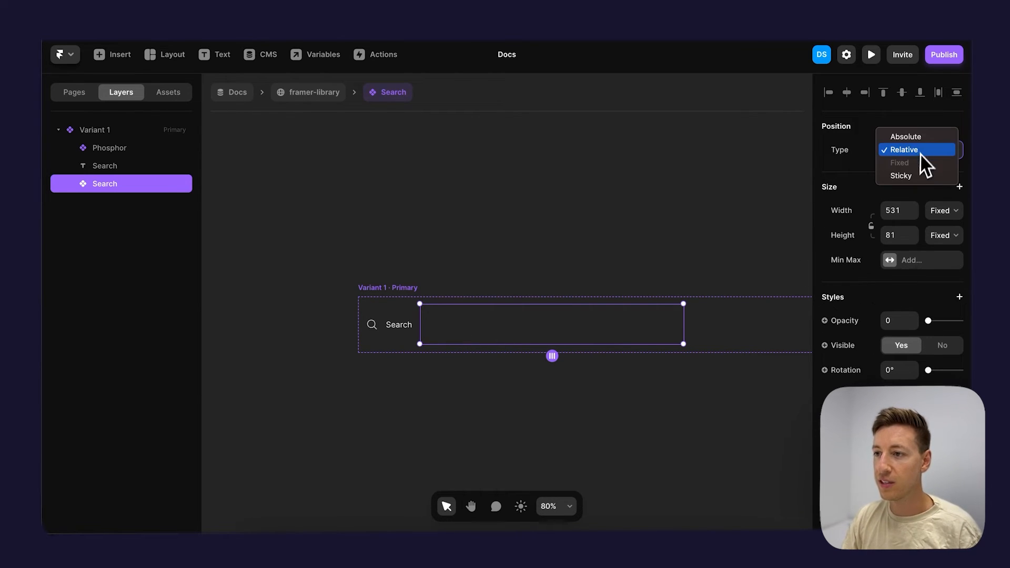
left_click(905, 141)
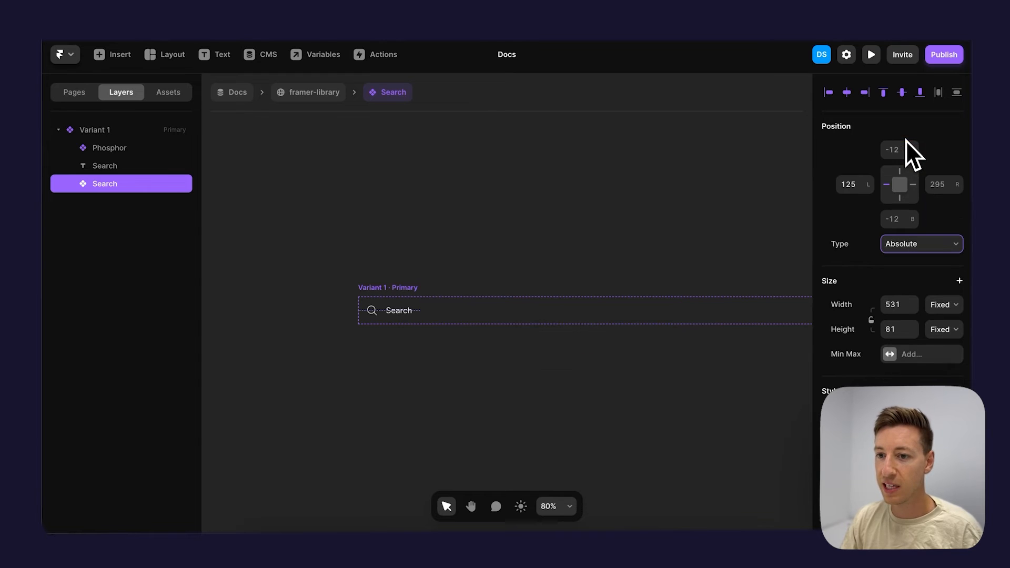
left_click(903, 150)
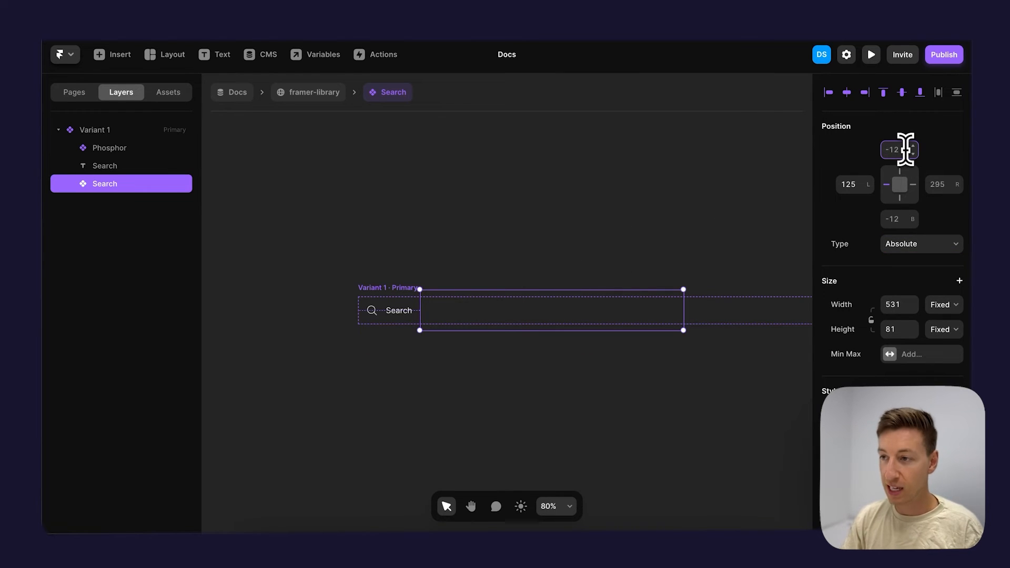
type("0")
key("Tab")
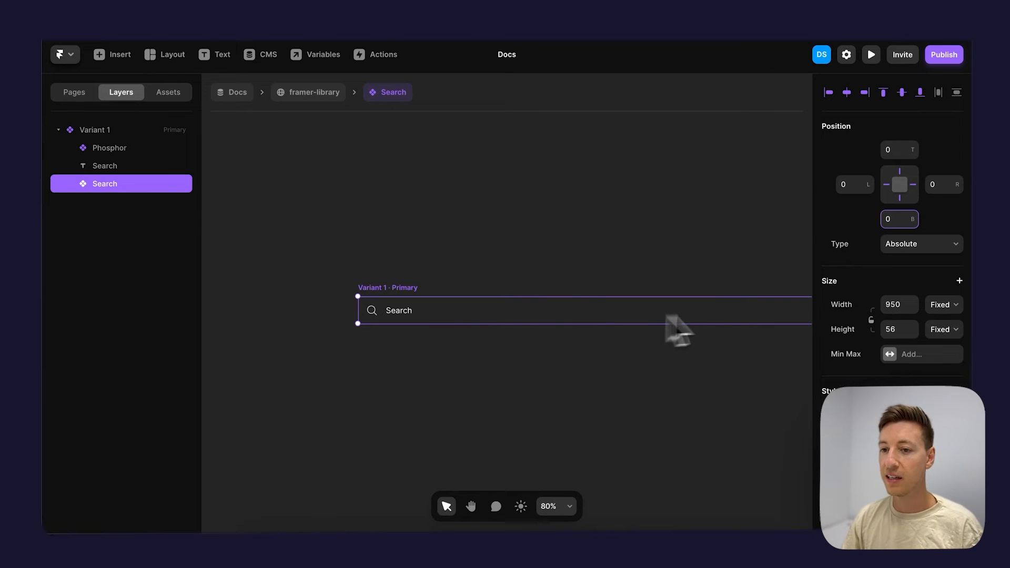
Preview the Search component, test opening and closing the search overlay from the bar, and return to the canvas.
left_click(871, 54)
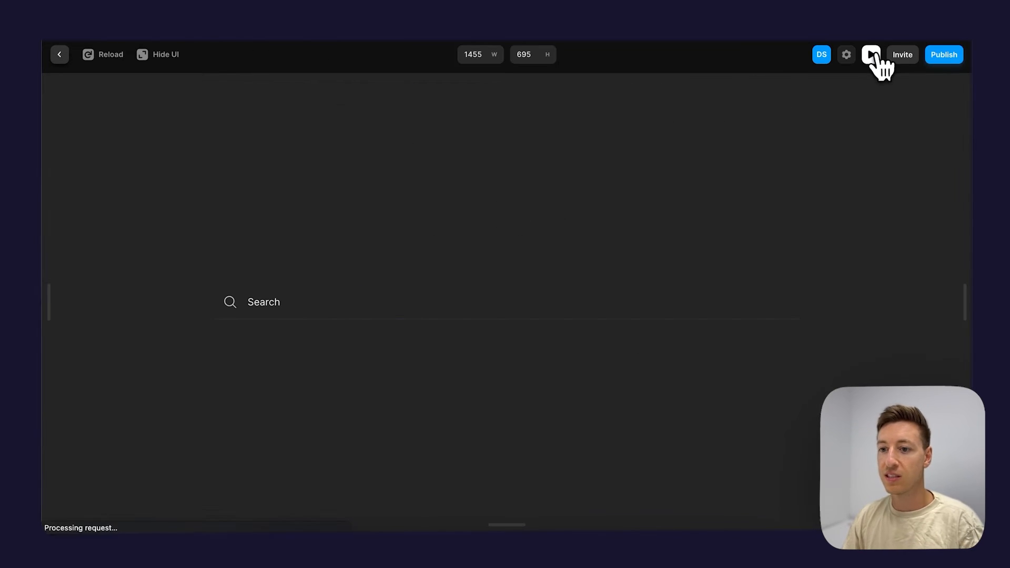
left_click(274, 304)
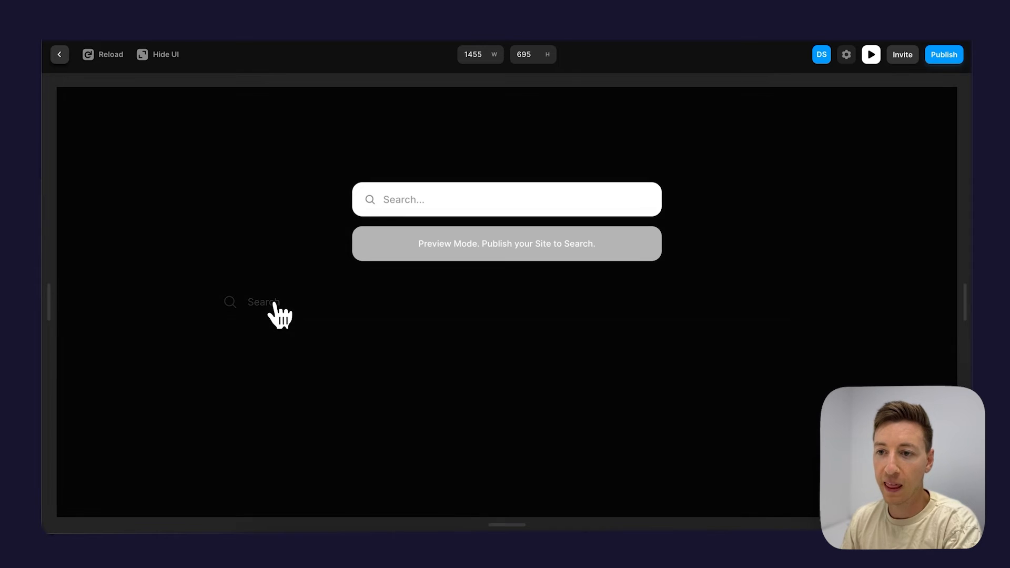
left_click(267, 258)
left_click(269, 299)
left_click(276, 252)
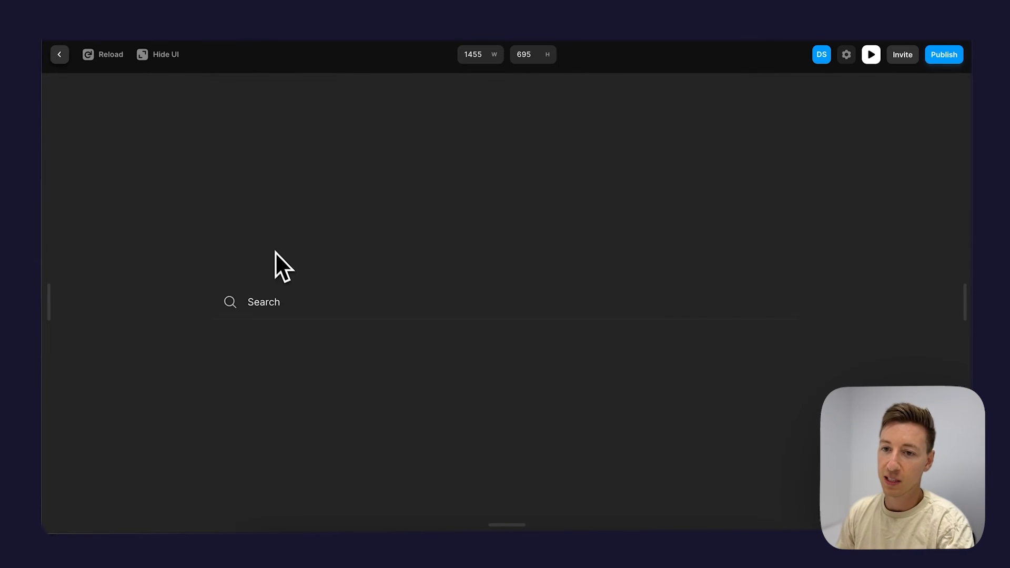
left_click(260, 301)
left_click(258, 307)
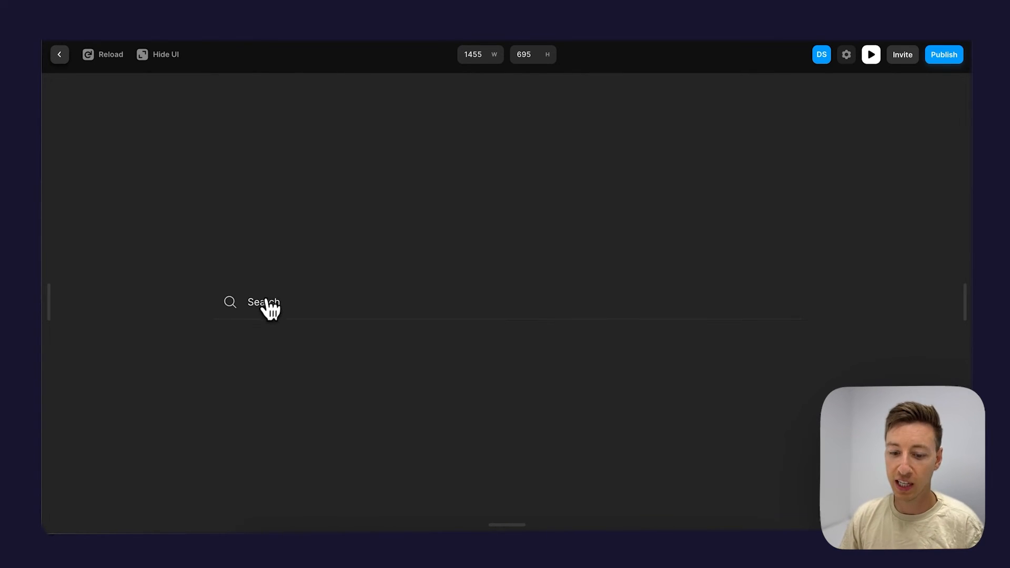
left_click(266, 302)
key("Escape")
left_click(411, 248)
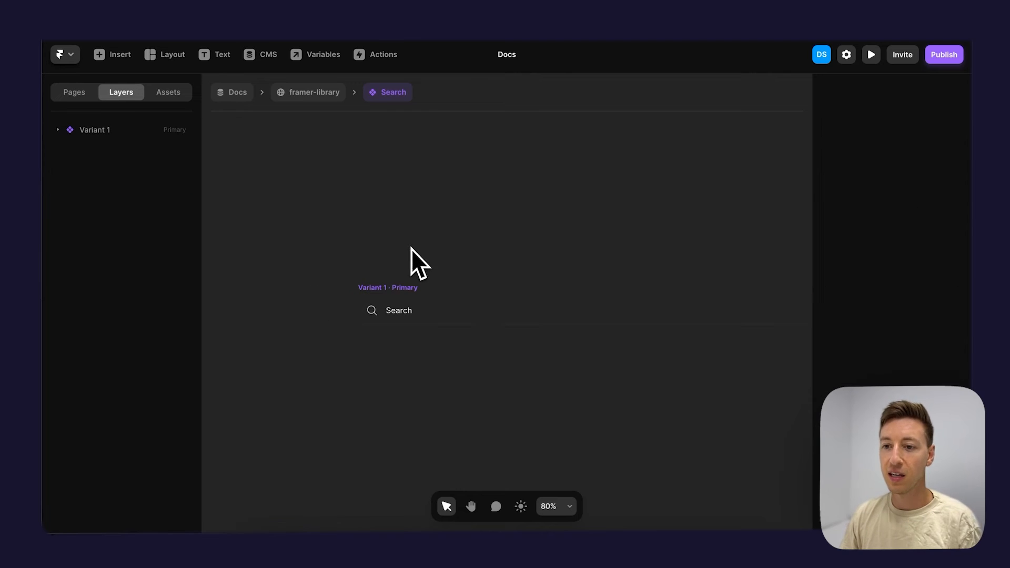
Add a Cursor style to the Search component's Variant 1 and set it to the text cursor.
left_click(395, 295)
scroll(926, 355, "down", 5)
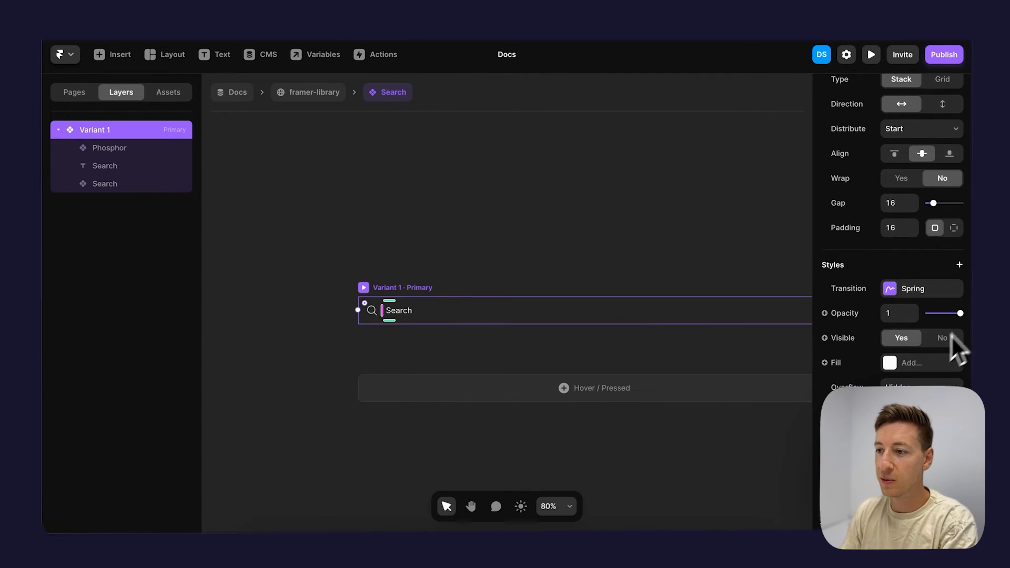
left_click(958, 265)
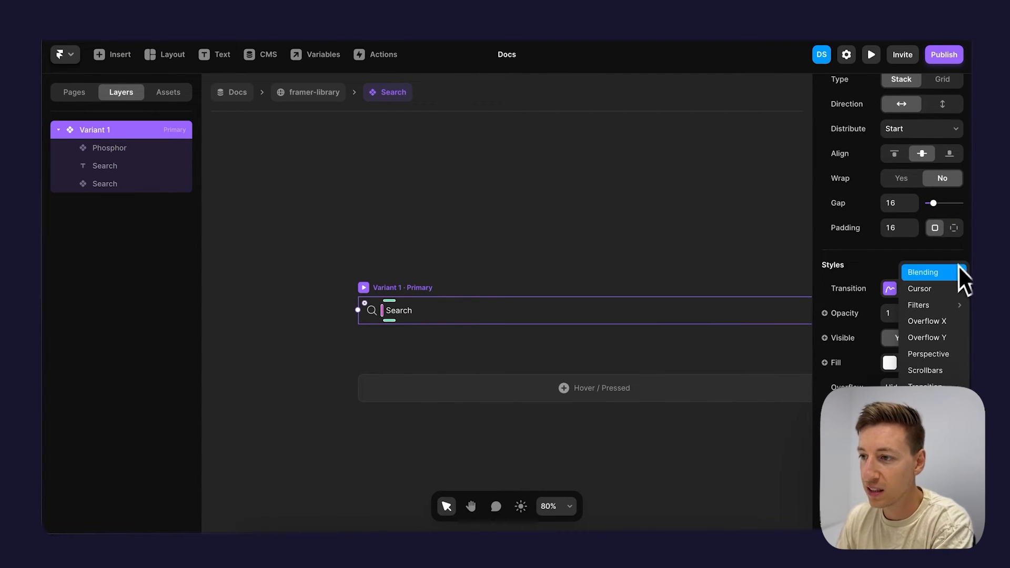
left_click(936, 294)
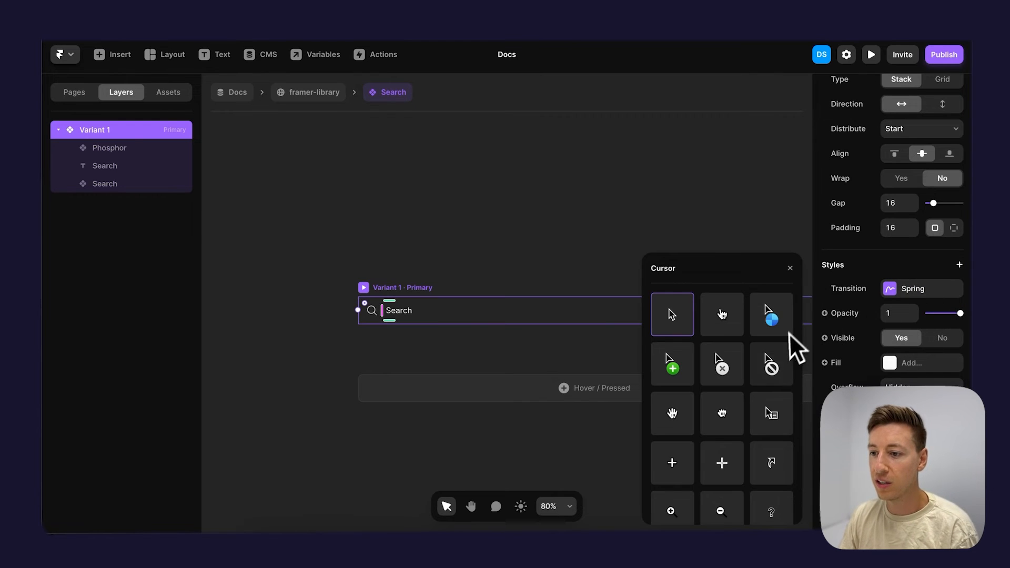
scroll(771, 382, "down", 10)
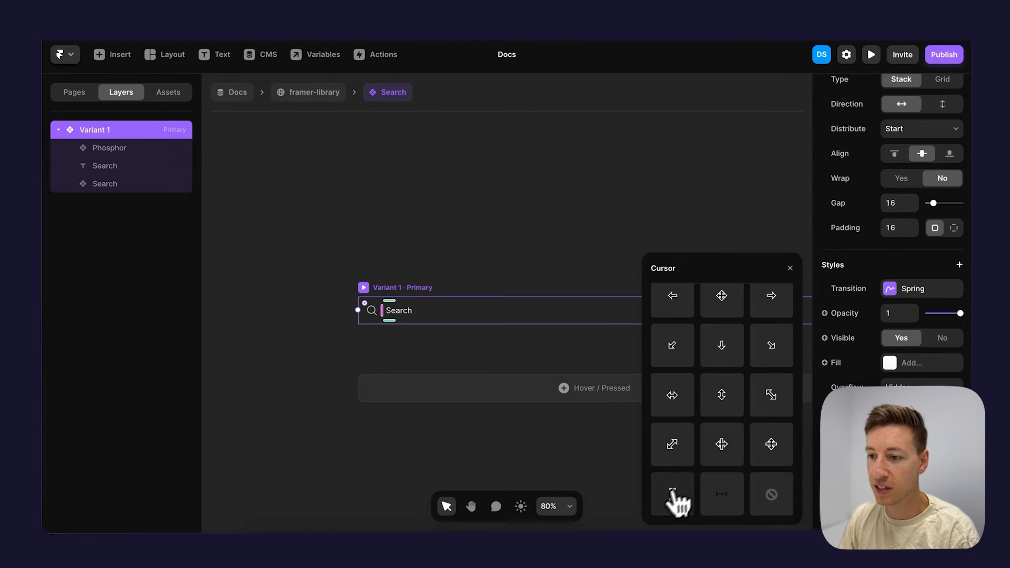
left_click(673, 494)
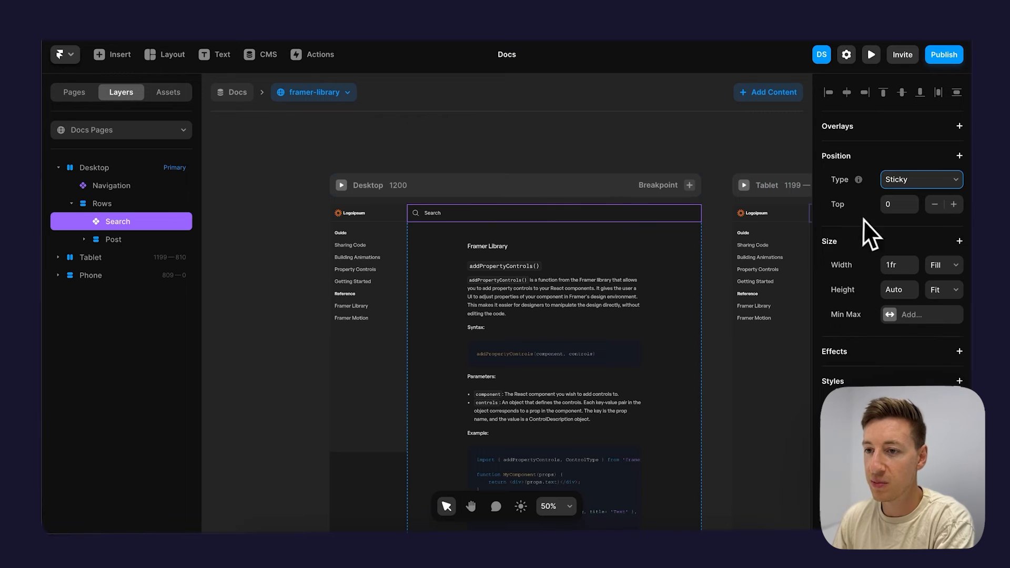
Preview the Desktop breakpoint and scroll the article to test the Search bar's sticky position, and return to the canvas.
left_click(341, 185)
scroll(496, 288, "down", 10)
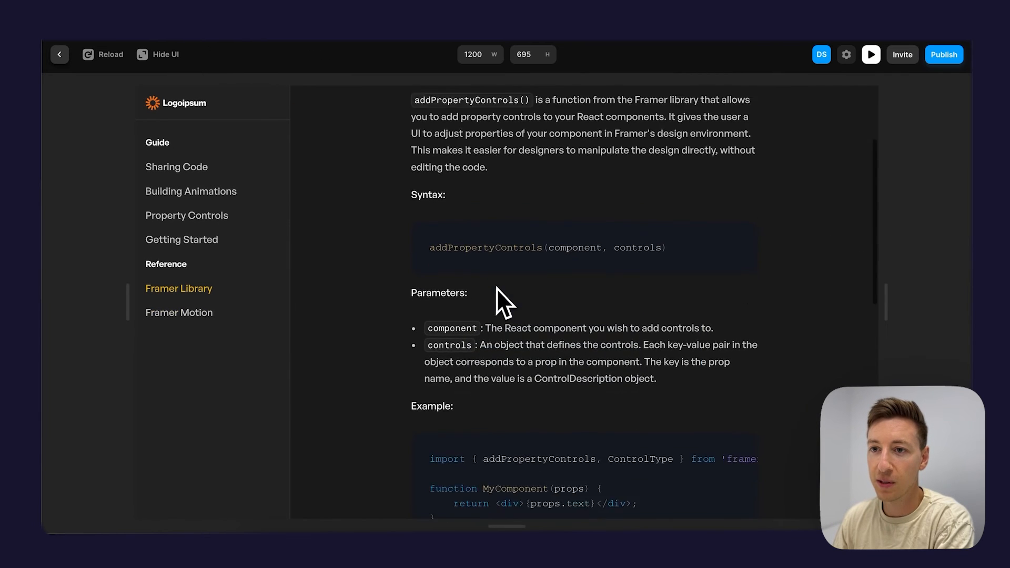
scroll(496, 288, "up", 10)
key("Escape")
Inspect the Rows stack's style settings and retest the sticky Search bar by scrolling the desktop preview.
left_click(421, 262)
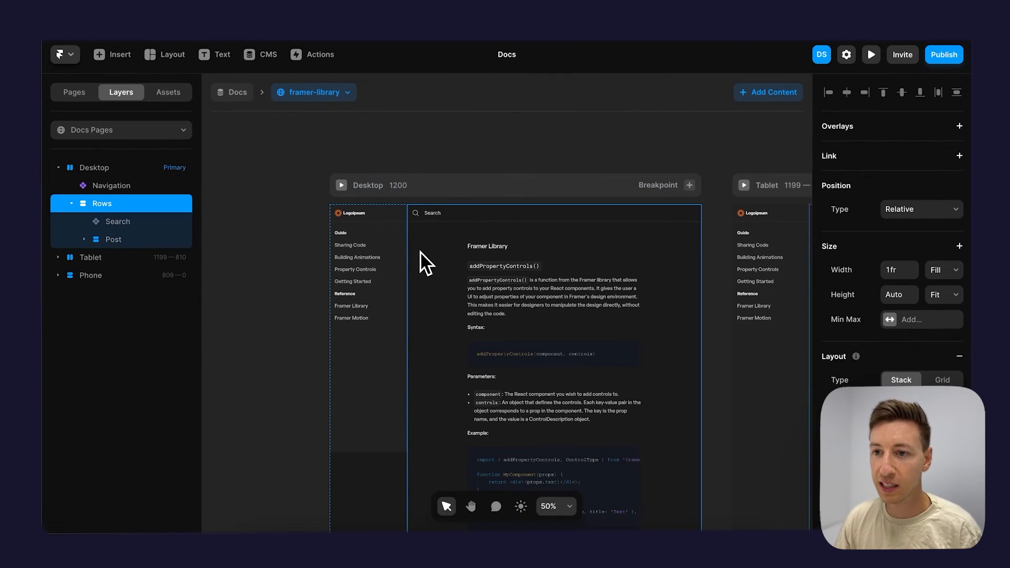
scroll(894, 236, "down", 5)
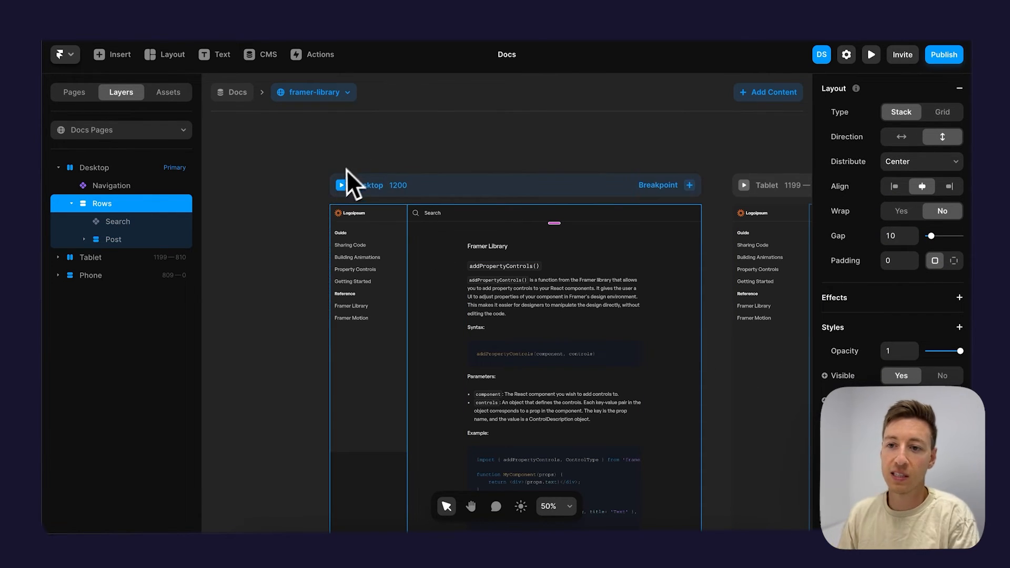
left_click(342, 184)
scroll(508, 235, "down", 15)
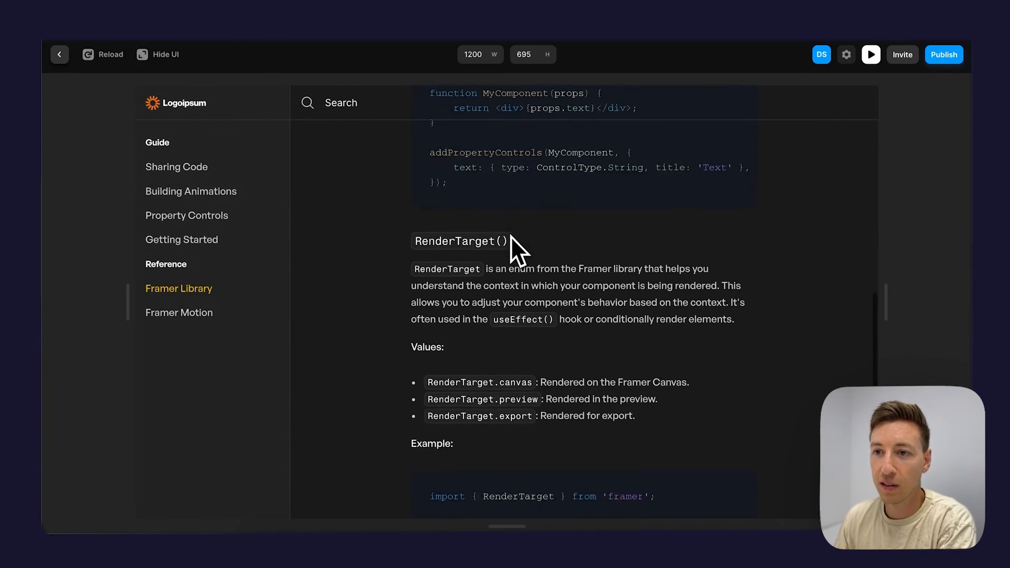
scroll(510, 236, "up", 13)
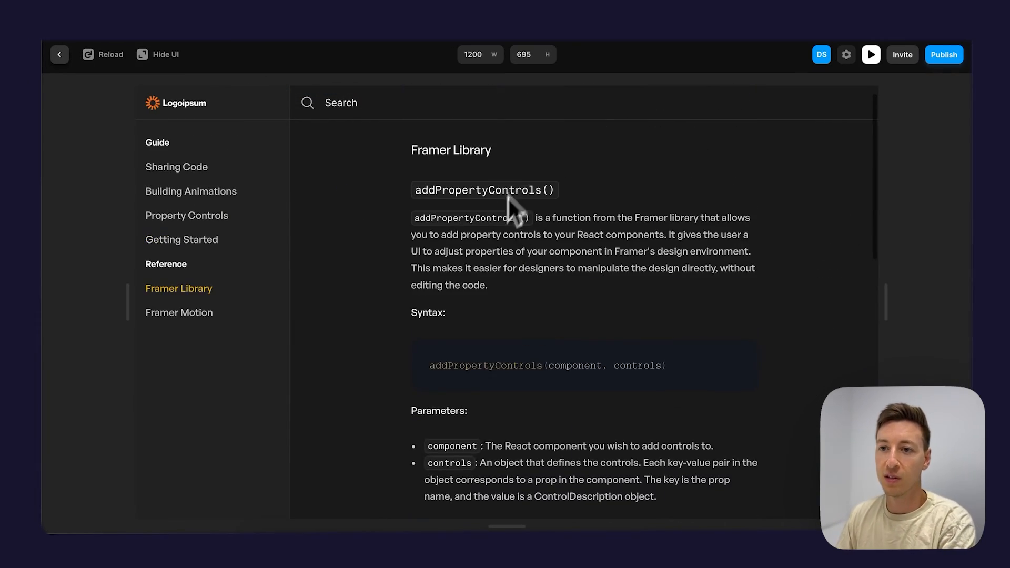
scroll(476, 281, "down", 8)
scroll(474, 273, "down", 5)
scroll(472, 273, "up", 13)
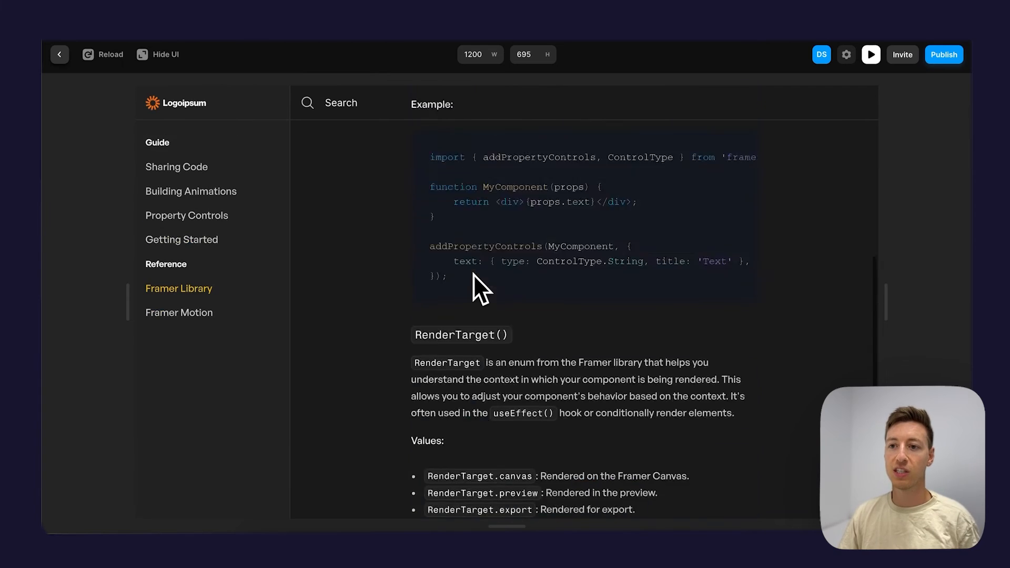
key("Escape")
Set the fill of the Search component's Variant 1 to the Backdrop color style and return to the docs page.
left_click(440, 216)
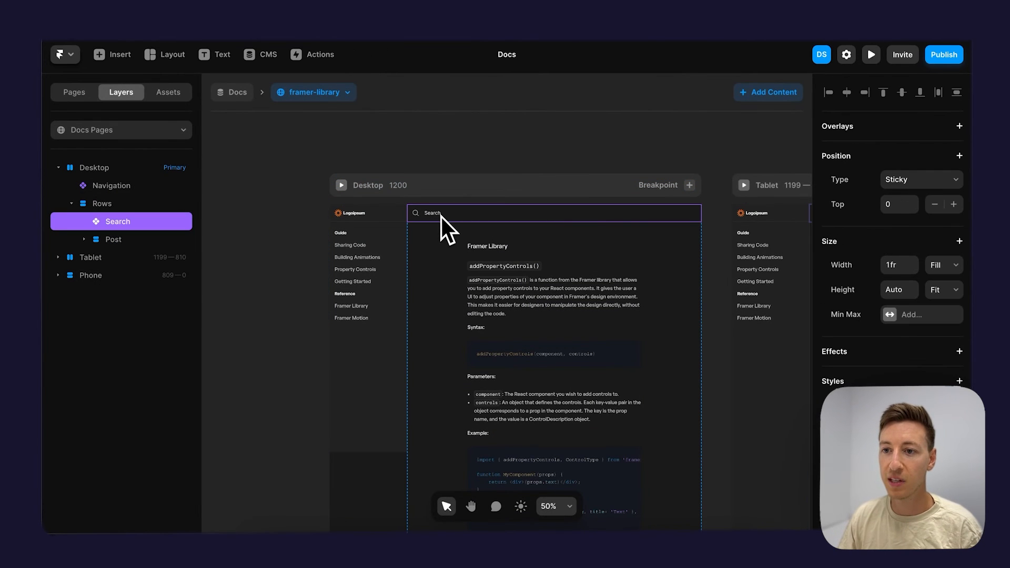
double_click(440, 216)
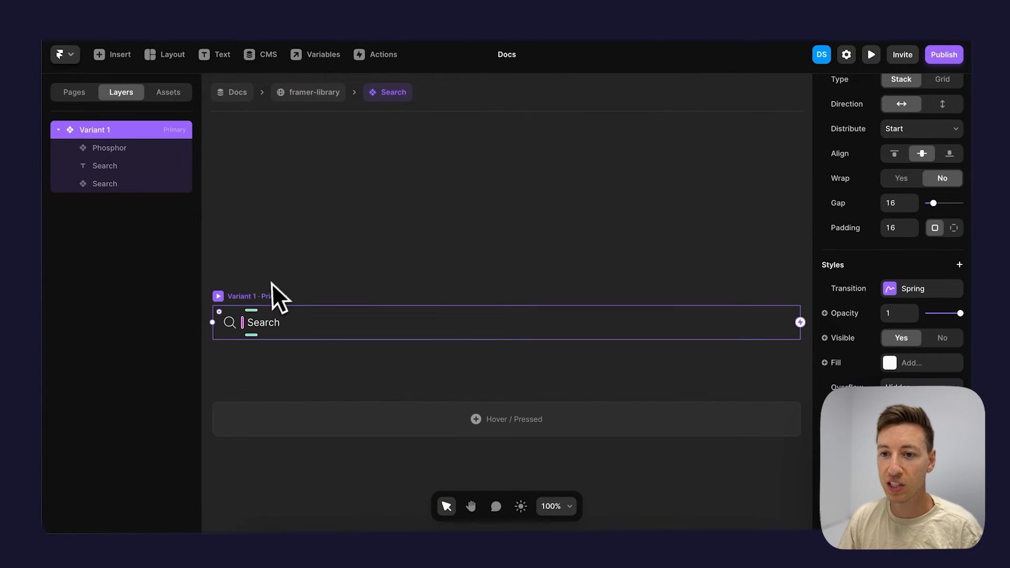
left_click(921, 374)
left_click(688, 468)
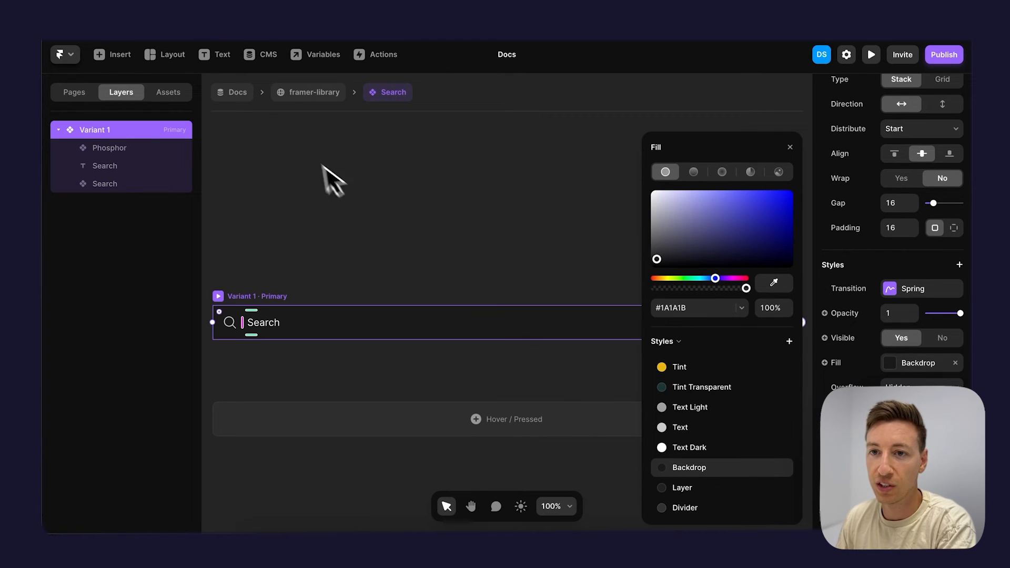
left_click(299, 104)
Preview the Desktop breakpoint and scroll through the article to check the filled Search bar over the content.
left_click(349, 184)
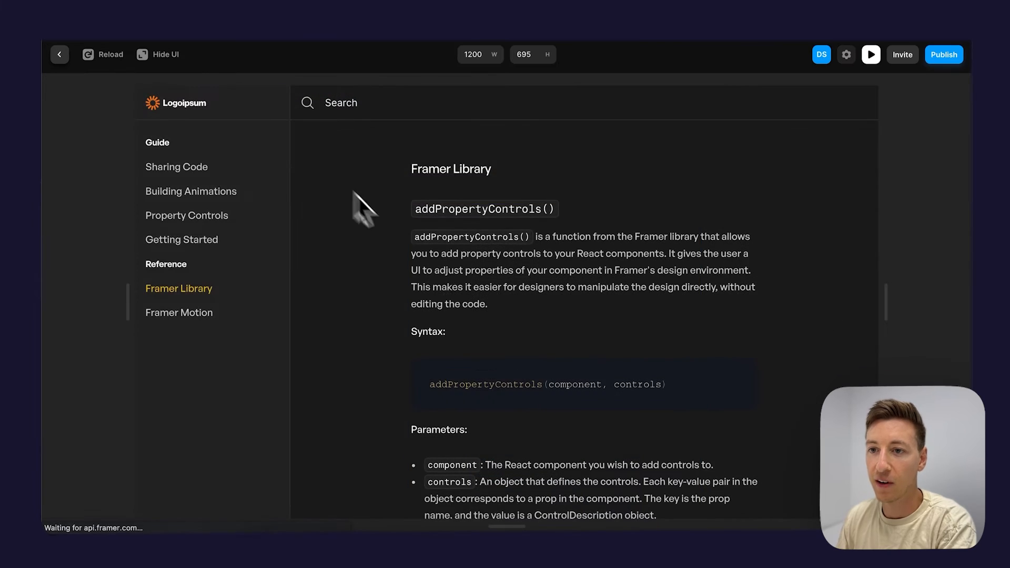
scroll(484, 308, "down", 3)
scroll(486, 309, "down", 10)
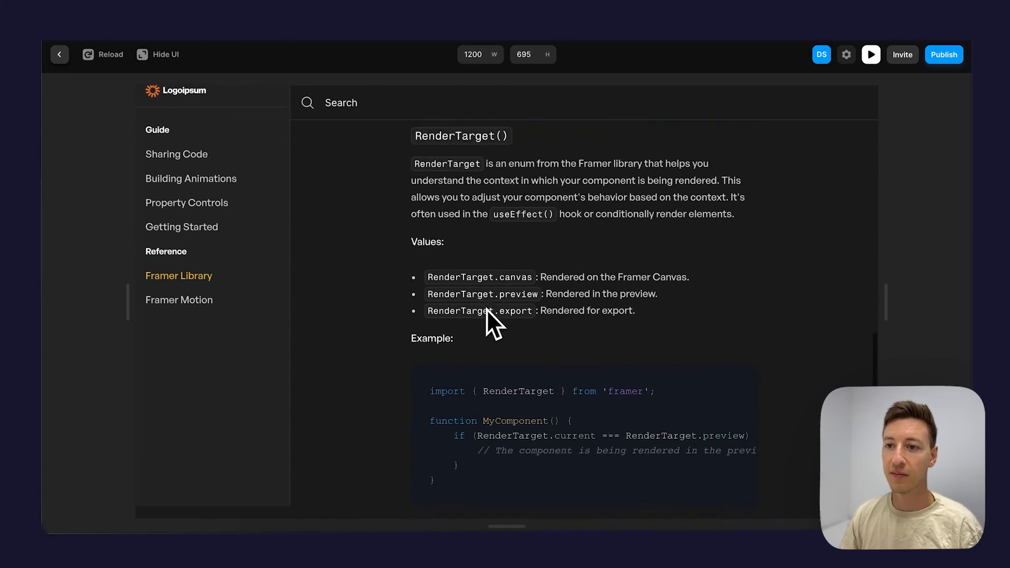
scroll(487, 310, "up", 15)
scroll(487, 309, "down", 4)
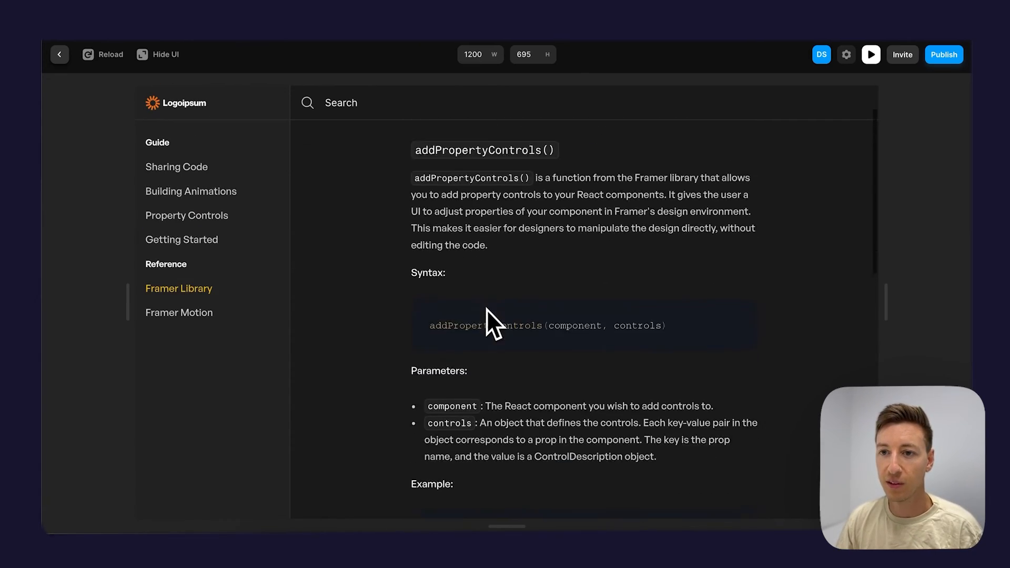
scroll(487, 310, "down", 8)
scroll(487, 309, "up", 12)
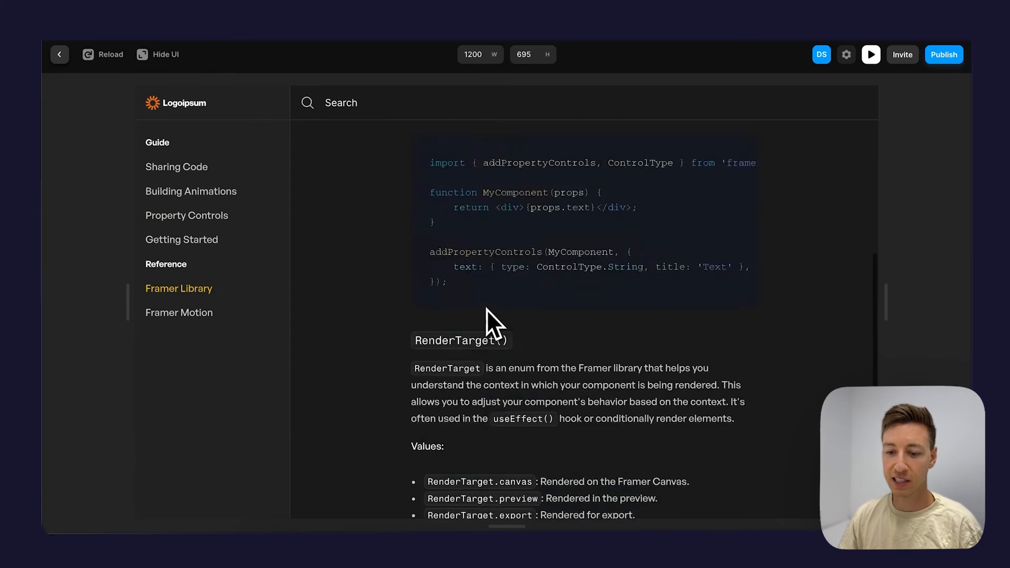
key("Escape")
Preview the Phone breakpoint and scroll to check how the sticky Search bar behaves with the navigation header.
scroll(487, 309, "right", 6)
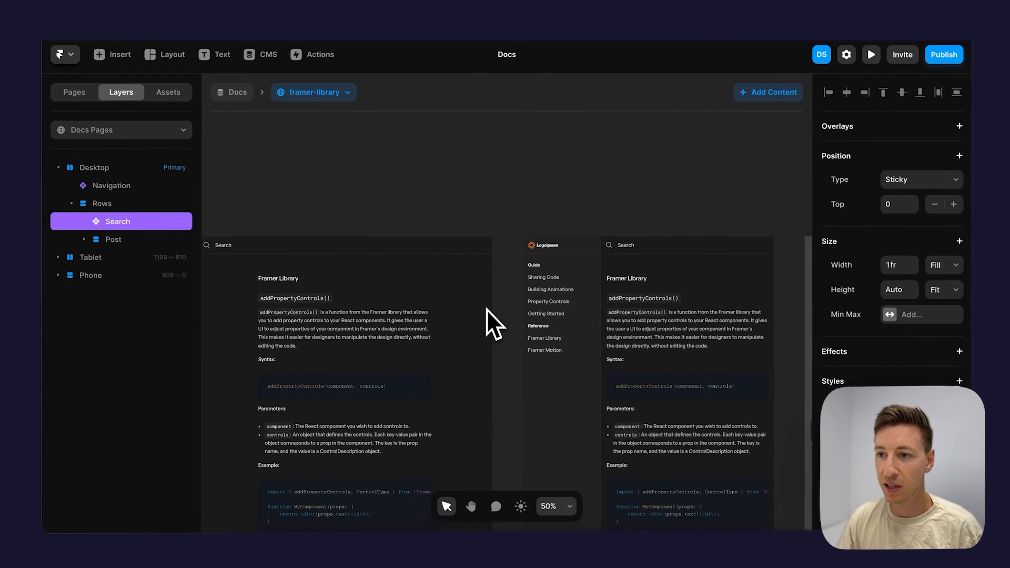
left_click(571, 177)
scroll(573, 169, "right", 5)
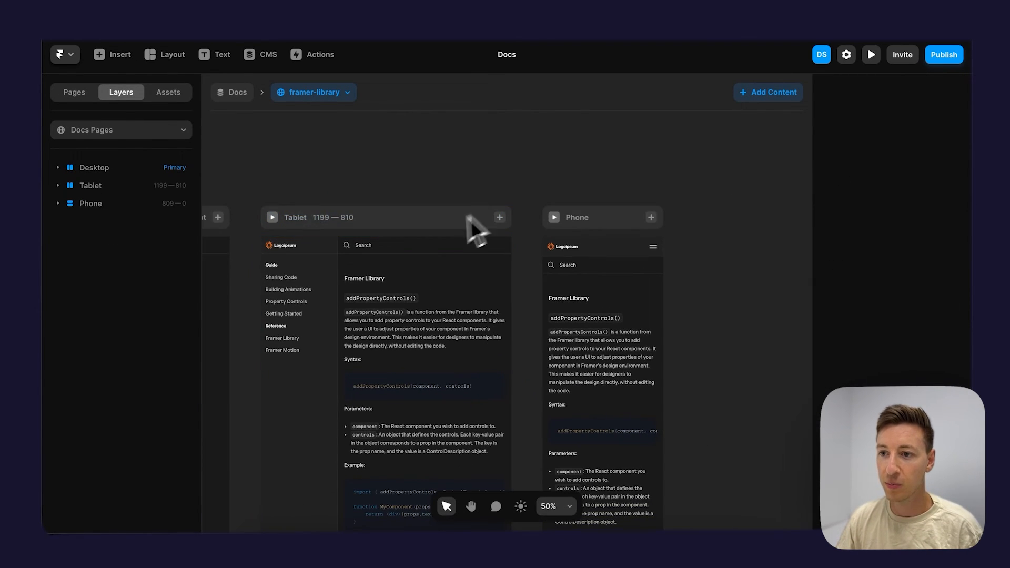
scroll(376, 241, "up", 5)
scroll(378, 253, "down", 3)
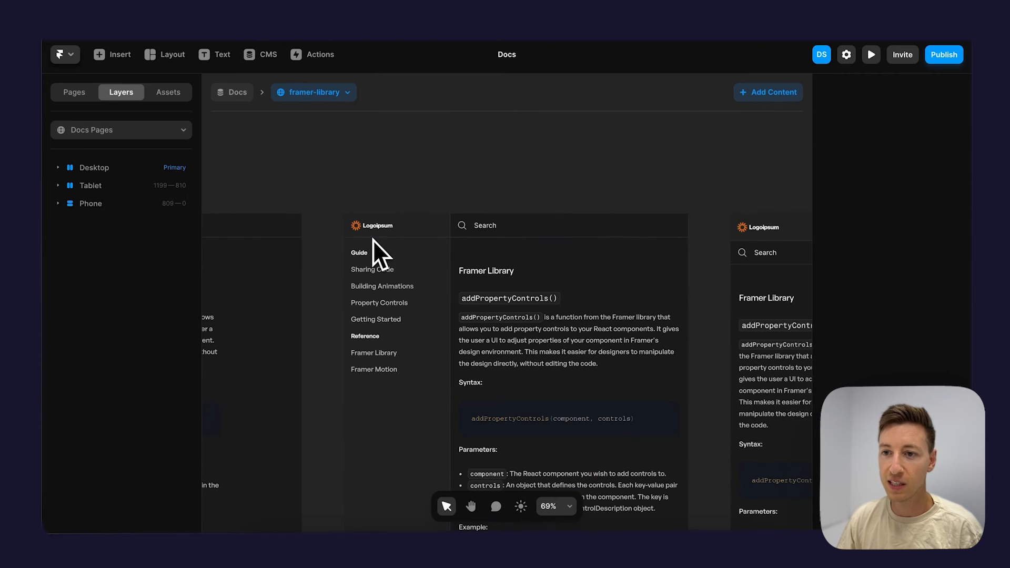
scroll(463, 232, "right", 5)
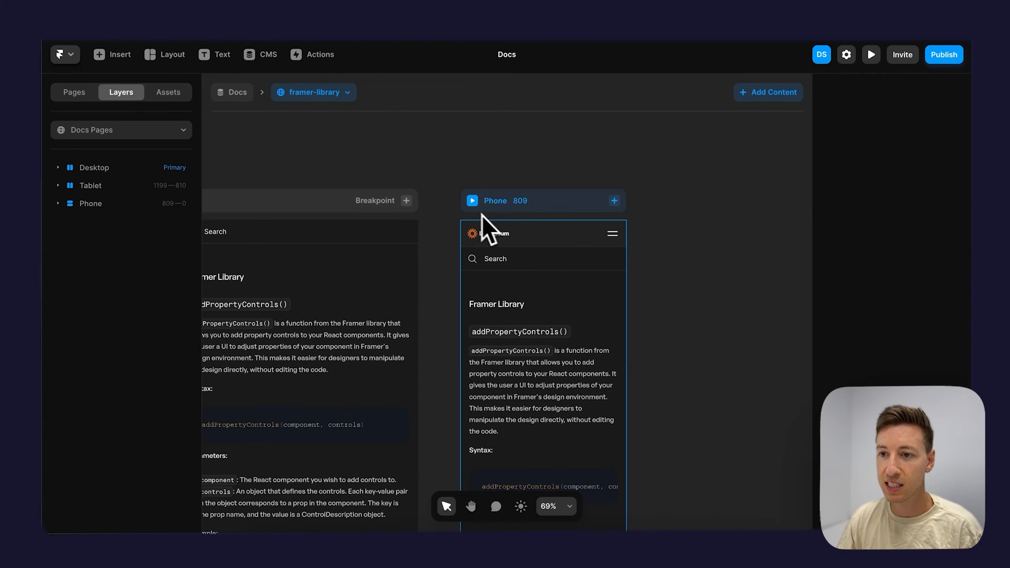
left_click(472, 201)
scroll(465, 253, "down", 6)
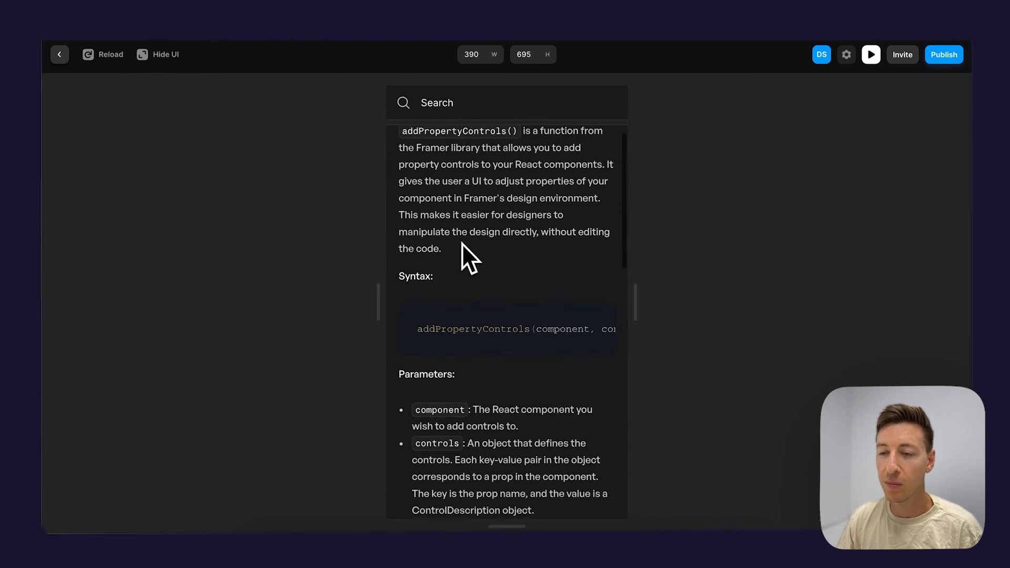
scroll(462, 244, "up", 6)
scroll(461, 244, "down", 4)
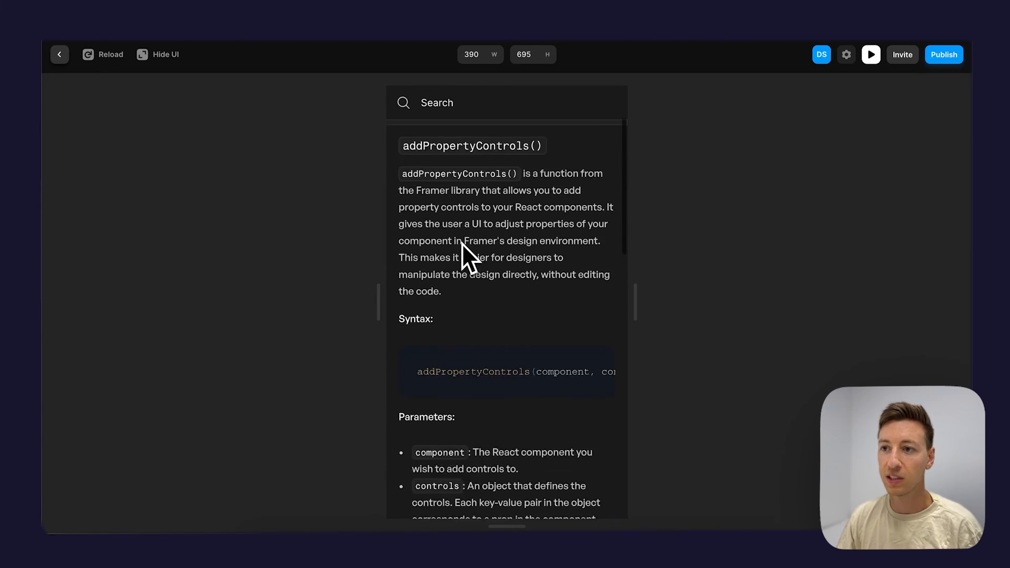
scroll(462, 247, "down", 4)
scroll(462, 254, "up", 5)
key("Escape")
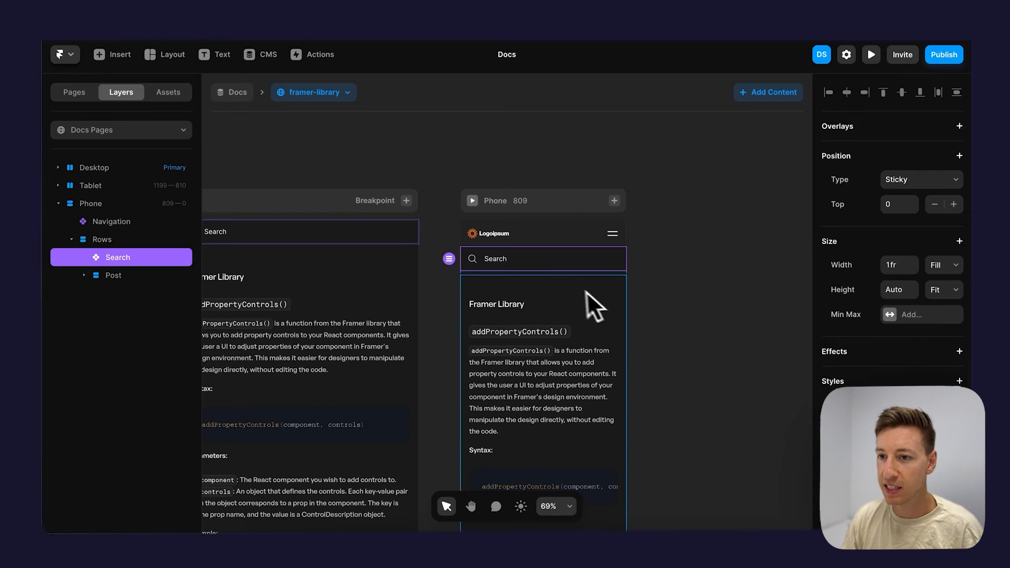
Hide the Search bar on the Phone breakpoint and open the Navigation component for editing.
key("Delete")
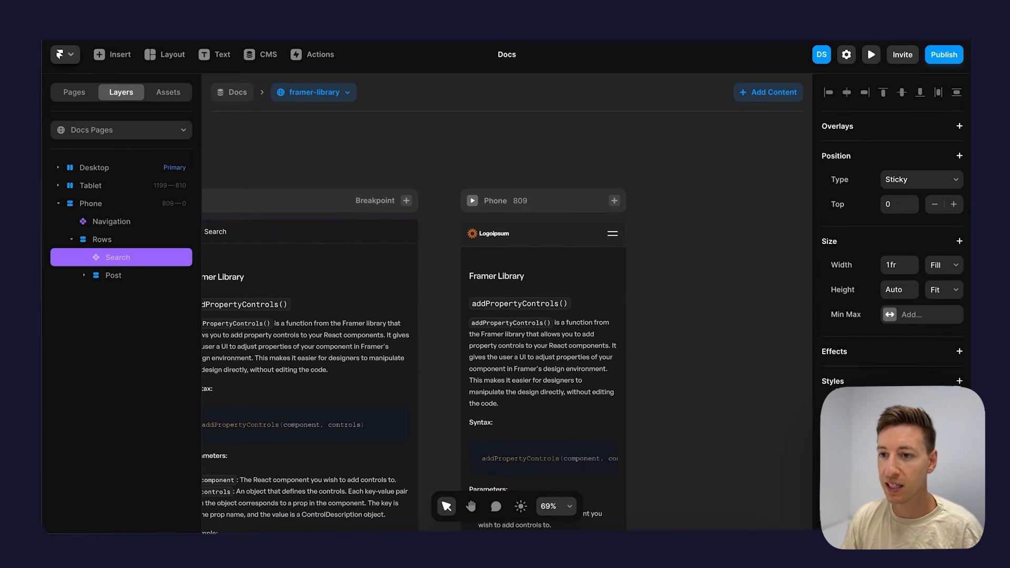
left_click(548, 242)
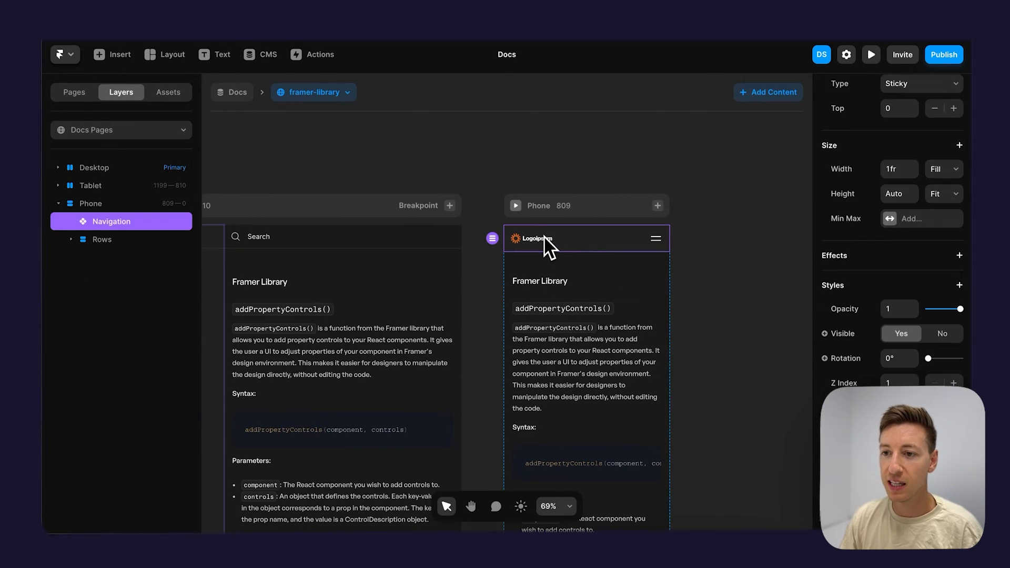
double_click(548, 242)
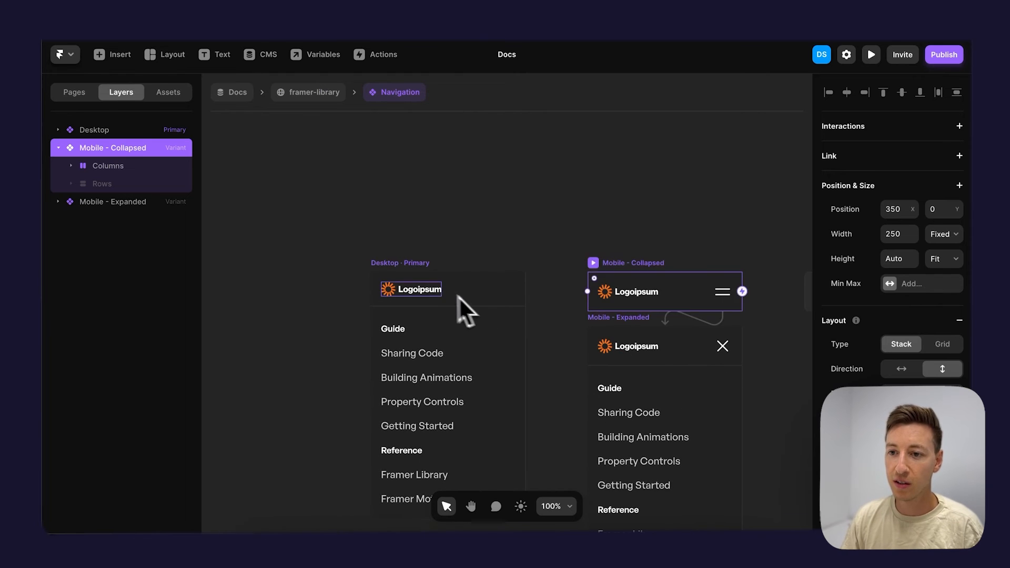
left_click(425, 288)
left_click(491, 233)
Find the built-in Search element and insert it on the empty canvas above the Desktop variant.
left_click(125, 59)
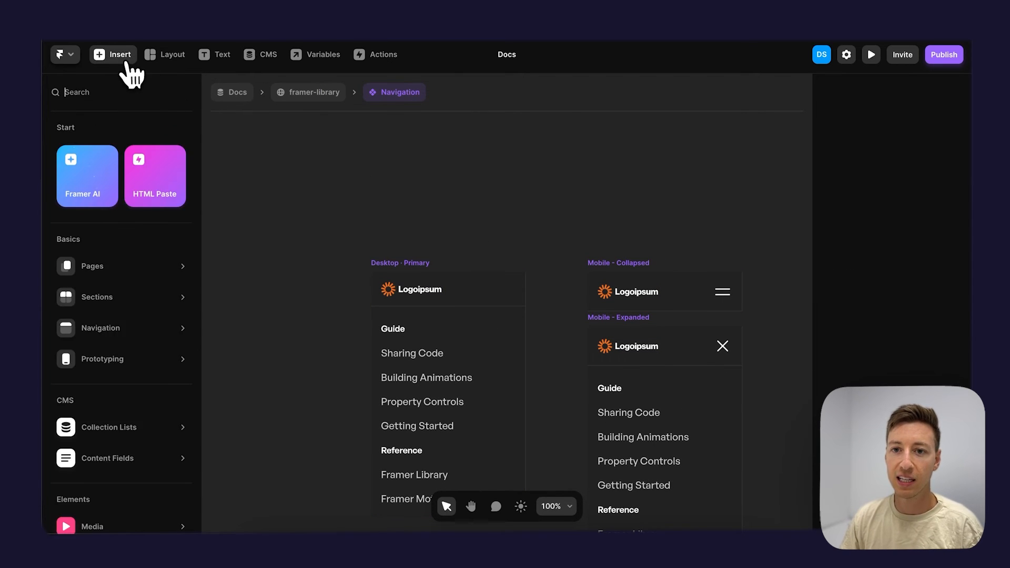
type("sear")
left_click_drag(129, 186, 461, 184)
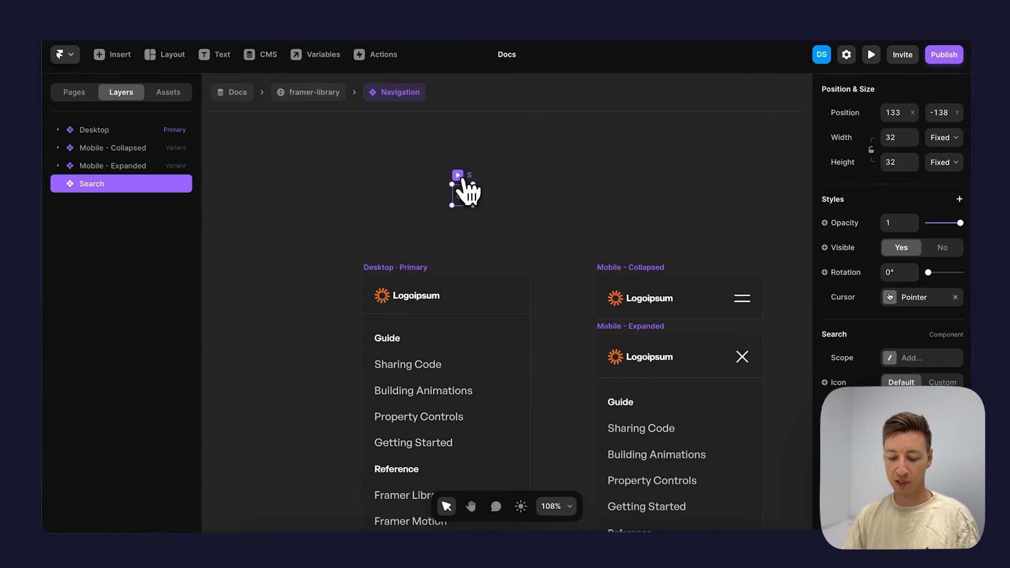
Move the Search element into the Desktop variant's header Columns and set its visibility to No.
key("ctrl+x")
left_click(450, 286)
key("ctrl+v")
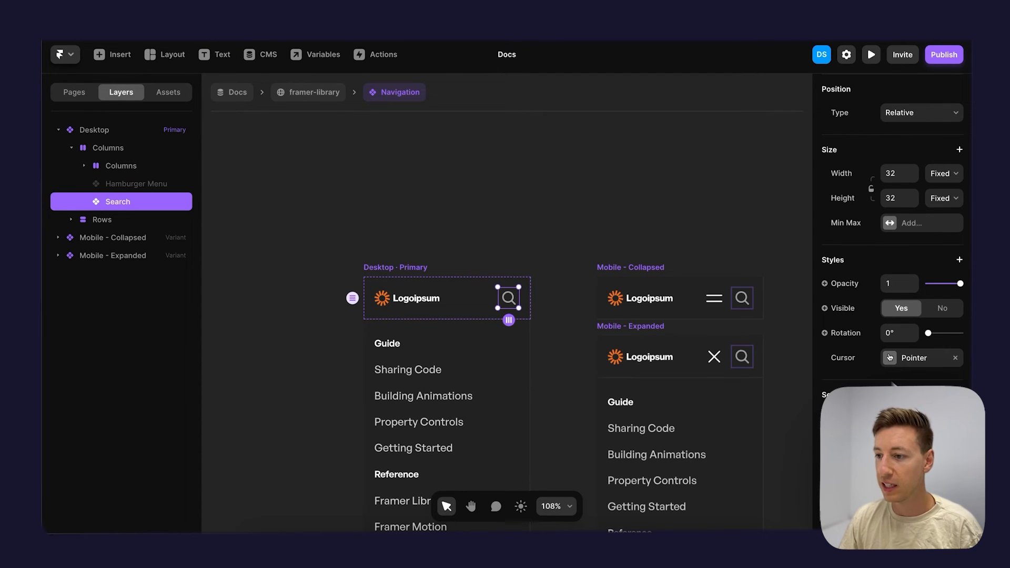
left_click(942, 308)
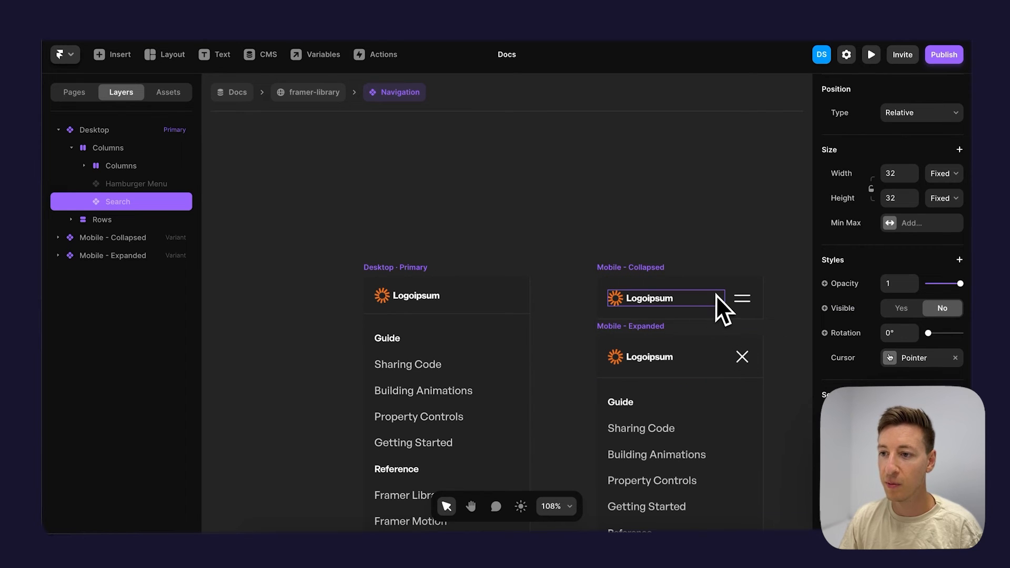
Make the Search element visible in the Mobile - Collapsed variant and place it before the Hamburger Menu.
left_click(699, 291)
left_click(164, 224)
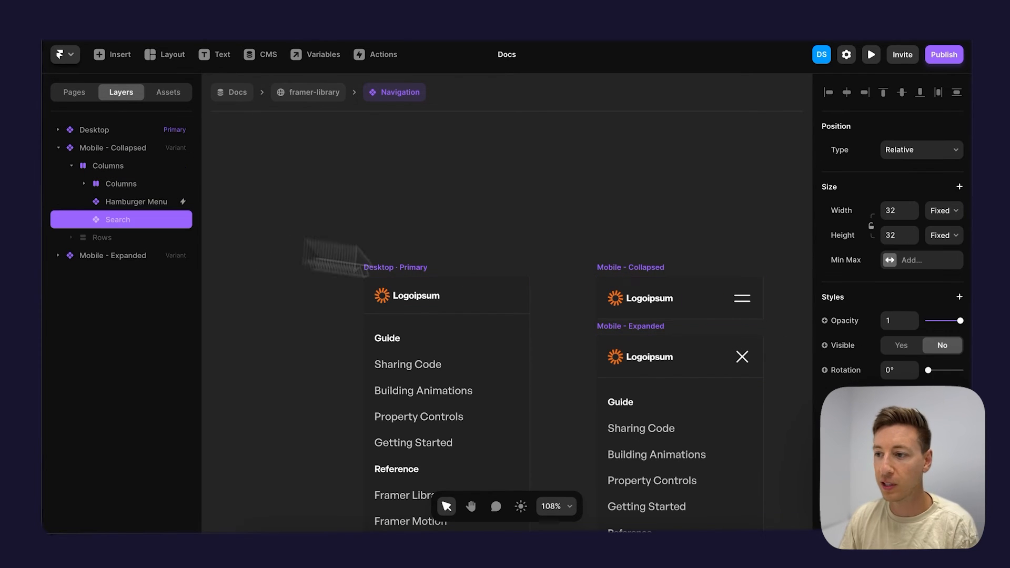
left_click(899, 346)
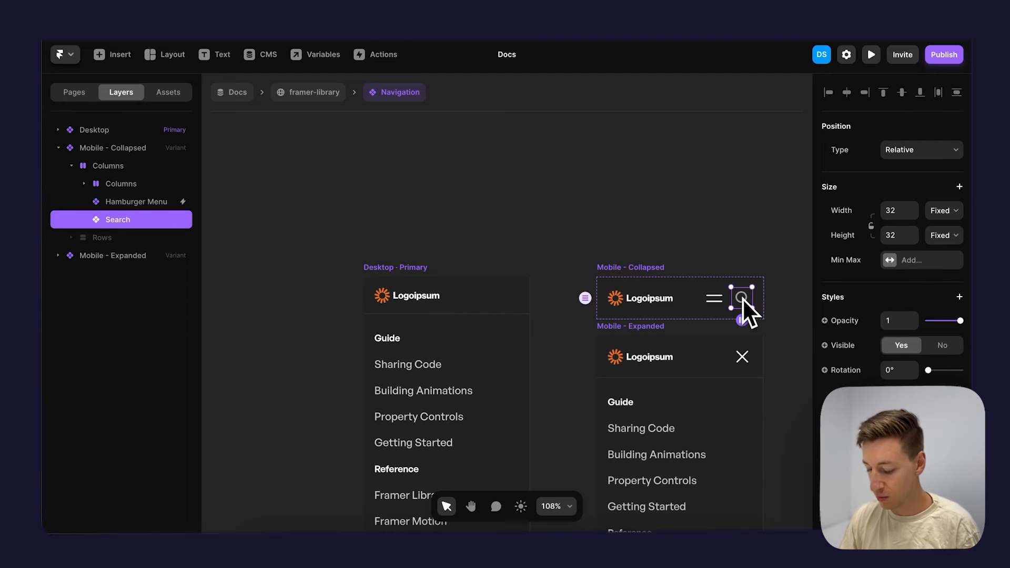
key("Left")
left_click(647, 330)
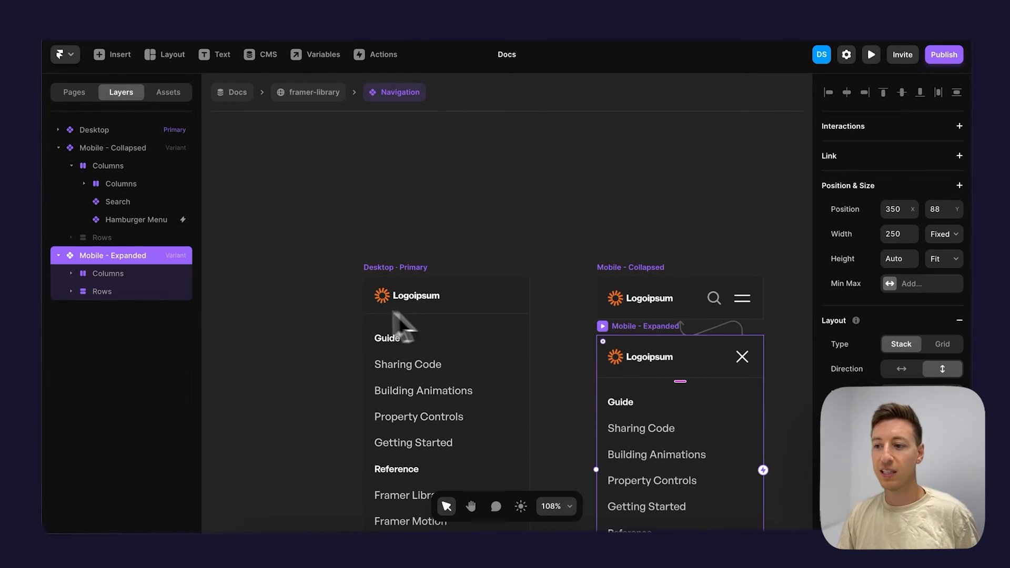
Make the Search element visible in the Mobile - Expanded variant's header and place it before the Hamburger Menu.
left_click(677, 373)
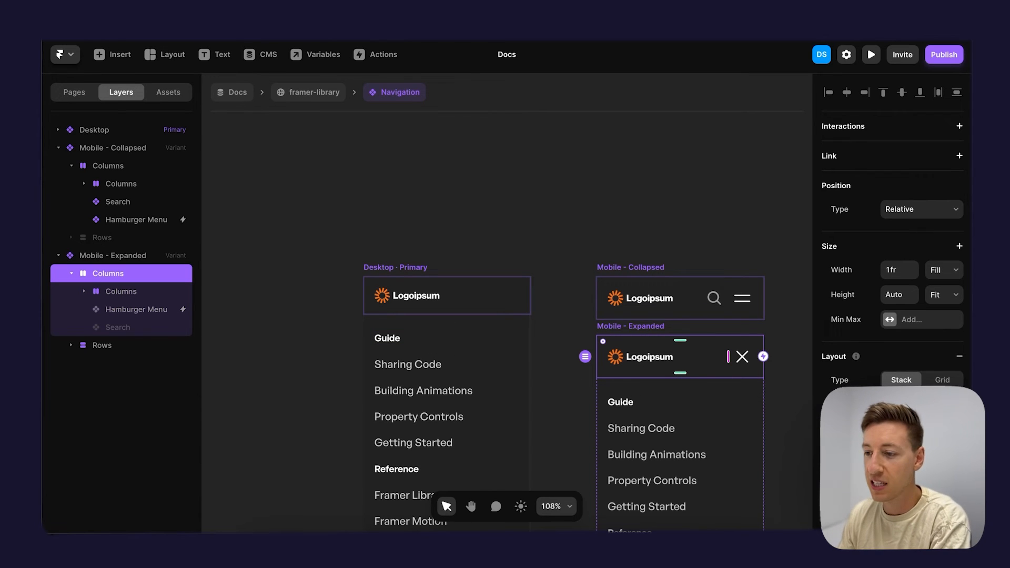
scroll(892, 237, "down", 3)
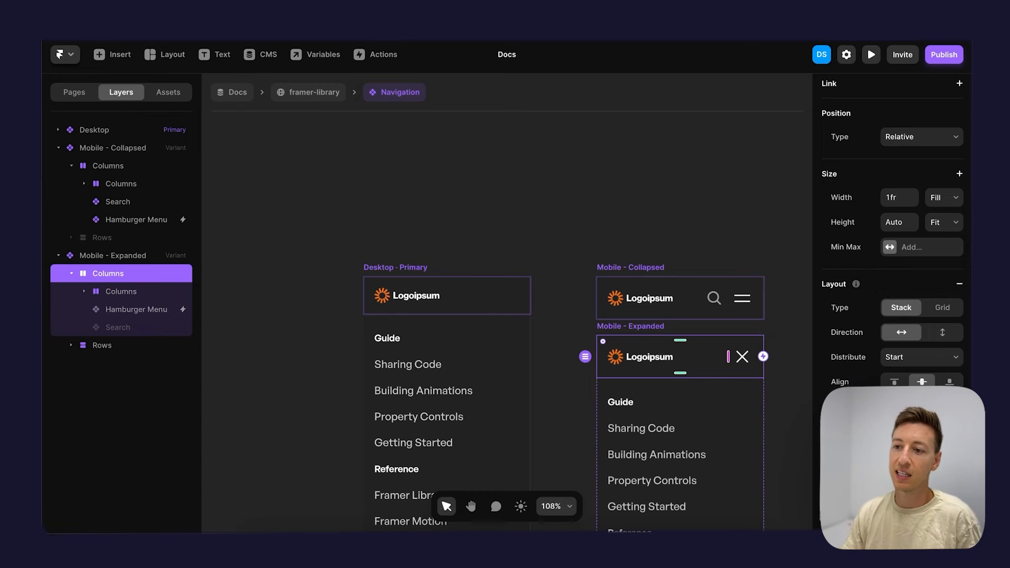
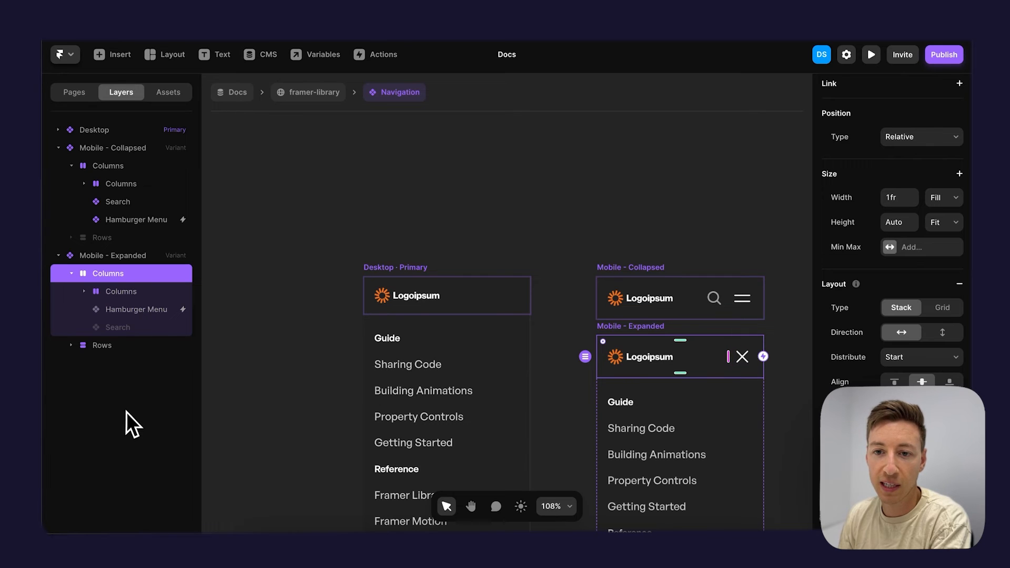
left_click_drag(112, 324, 116, 342)
left_click(532, 213)
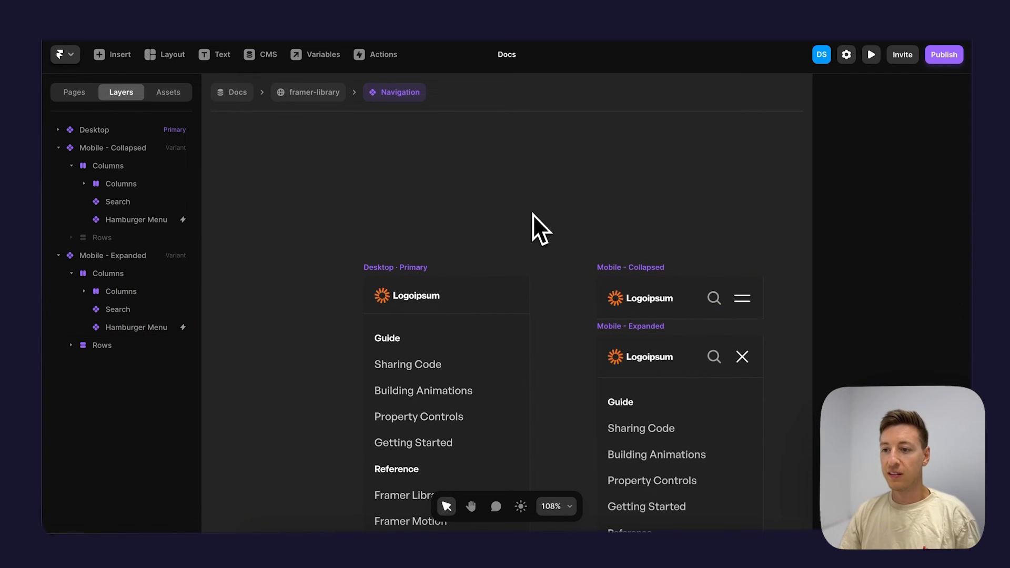
Return to the docs page, preview the Phone breakpoint, and test the search overlay, sticky navigation and hamburger menu.
left_click(289, 92)
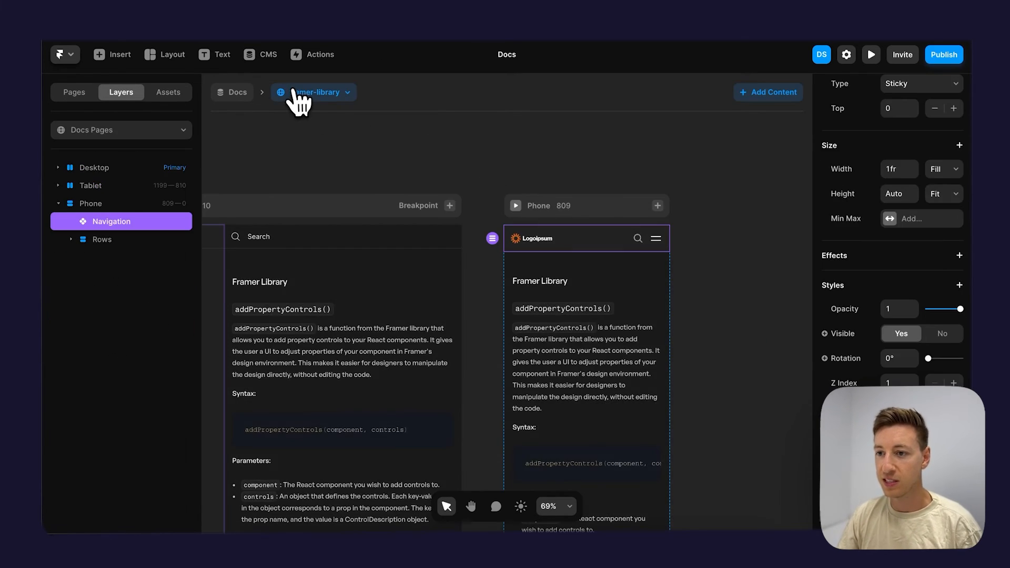
left_click(515, 206)
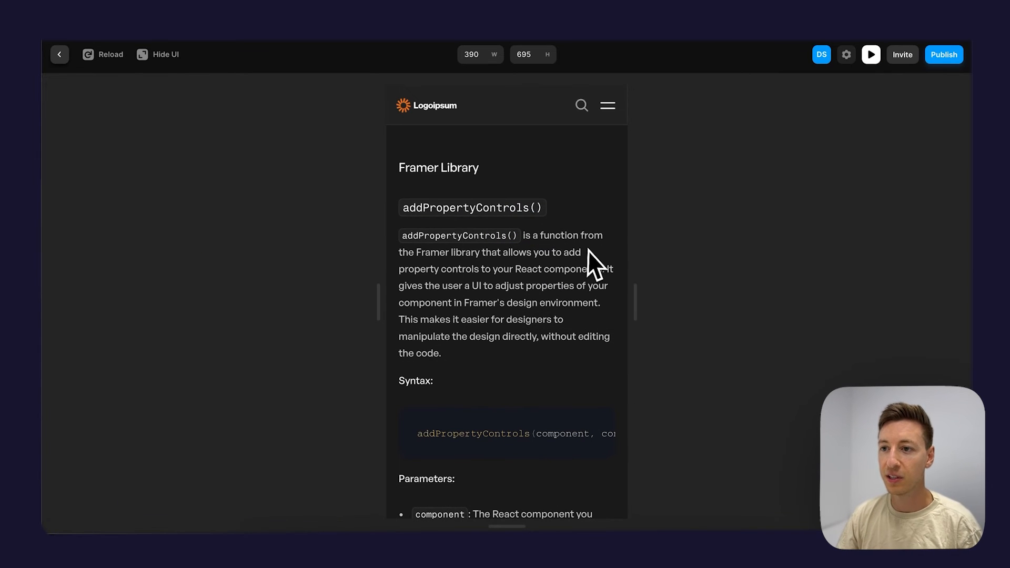
scroll(579, 246, "down", 7)
left_click(582, 107)
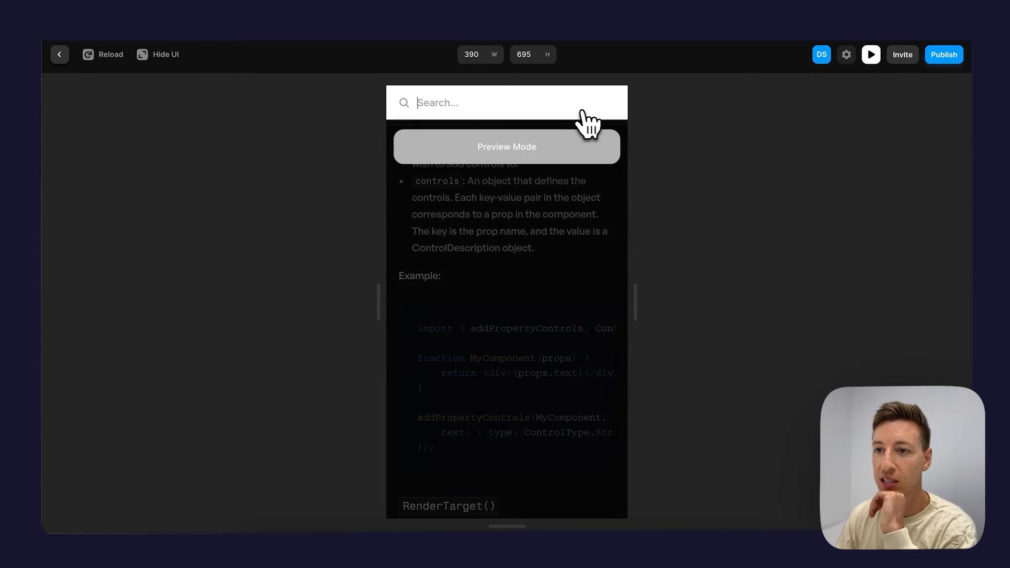
left_click(538, 226)
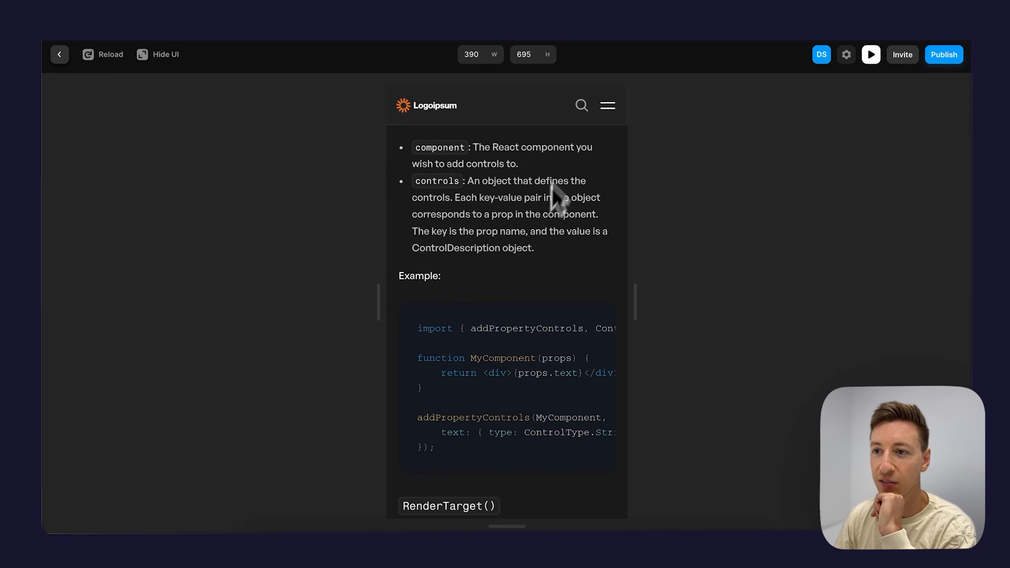
left_click(581, 109)
left_click(531, 239)
scroll(519, 282, "up", 7)
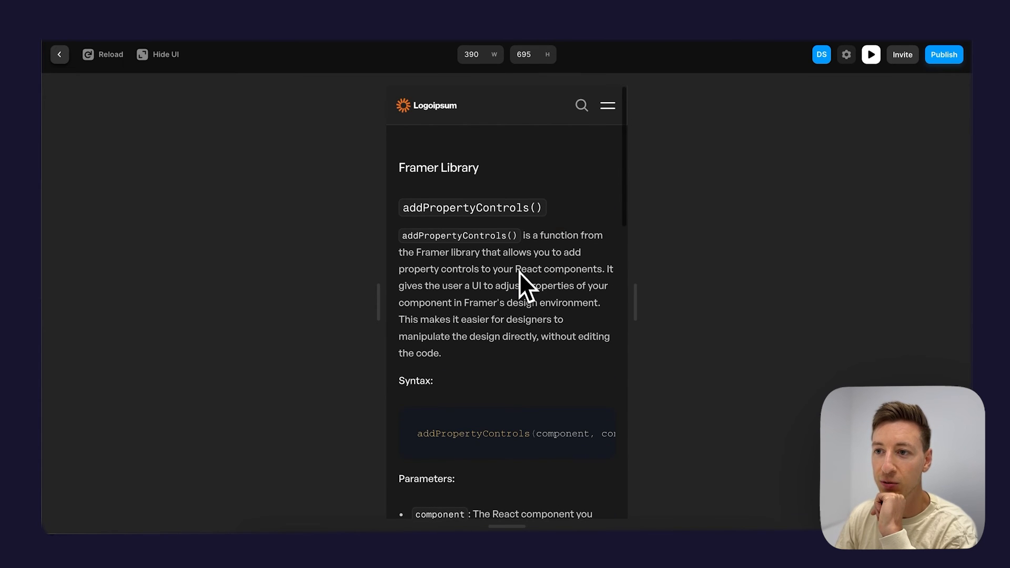
left_click(608, 108)
left_click(608, 108)
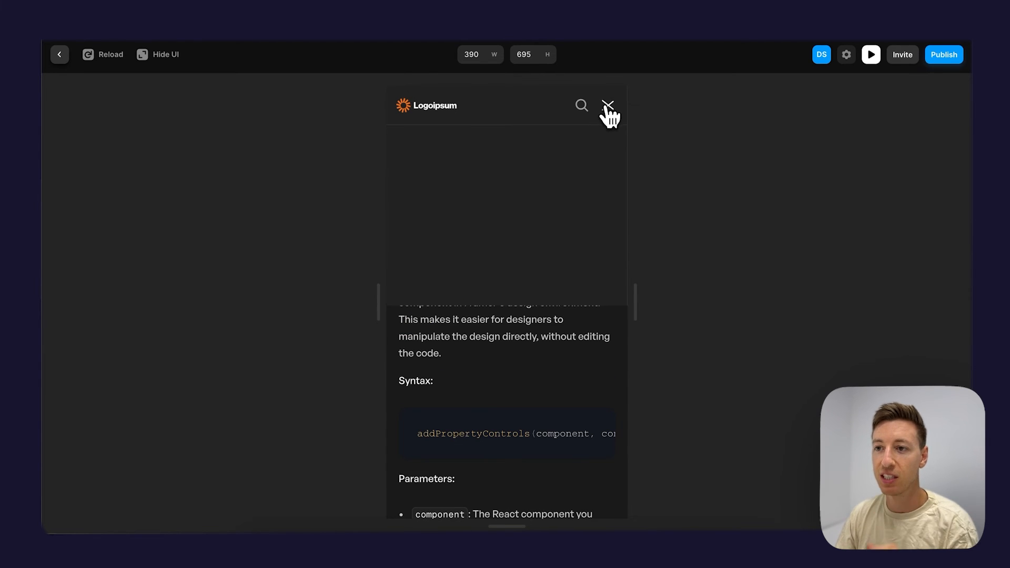
key("Escape")
double_click(583, 234)
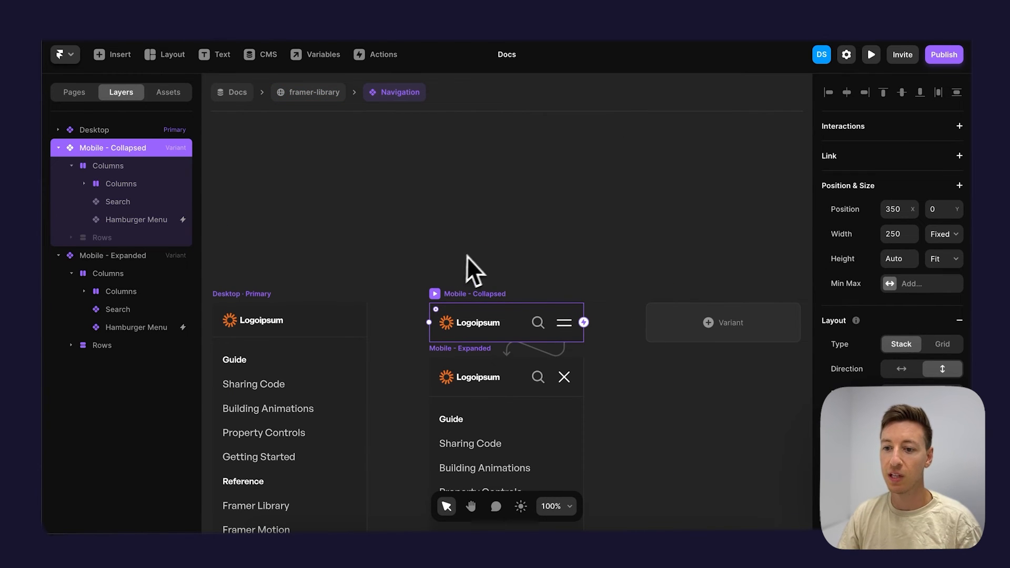
left_click(288, 95)
left_click(506, 178)
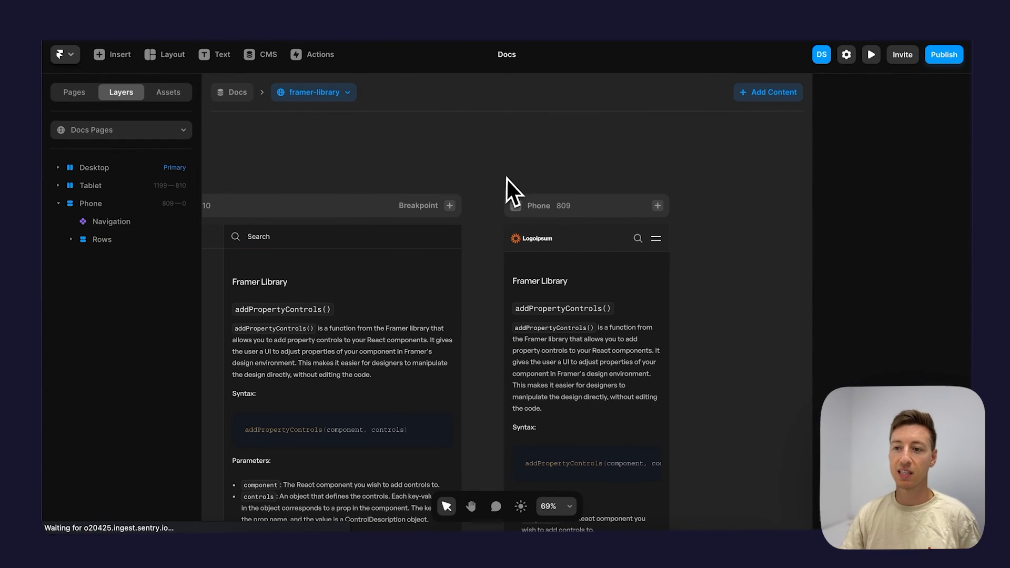
scroll(507, 178, "down", 2)
scroll(506, 178, "left", 2)
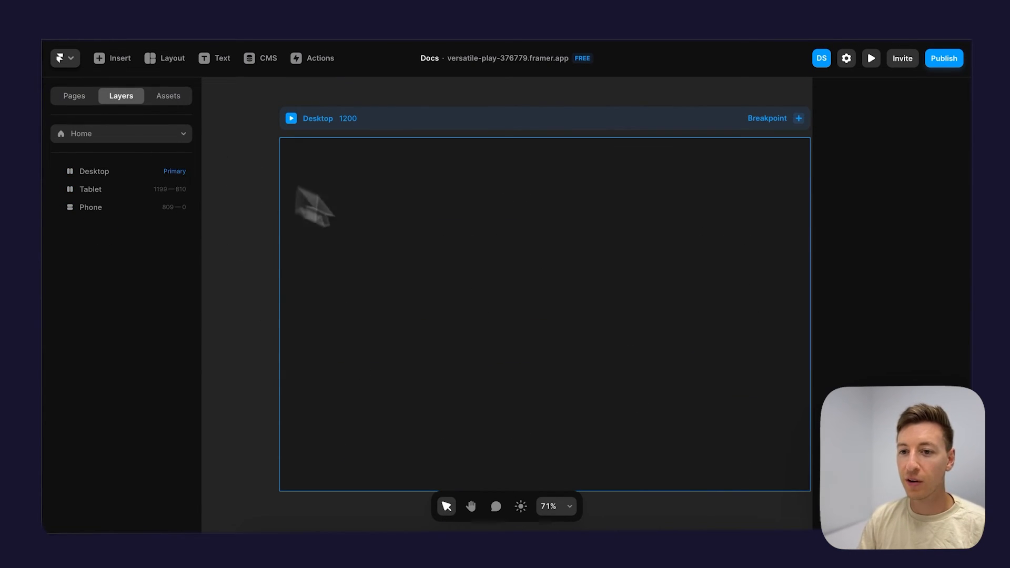
Copy the sidebar navigation and content area from the Docs Pages Desktop layout and paste them into the Home page's Desktop breakpoint.
scroll(253, 288, "down", 3)
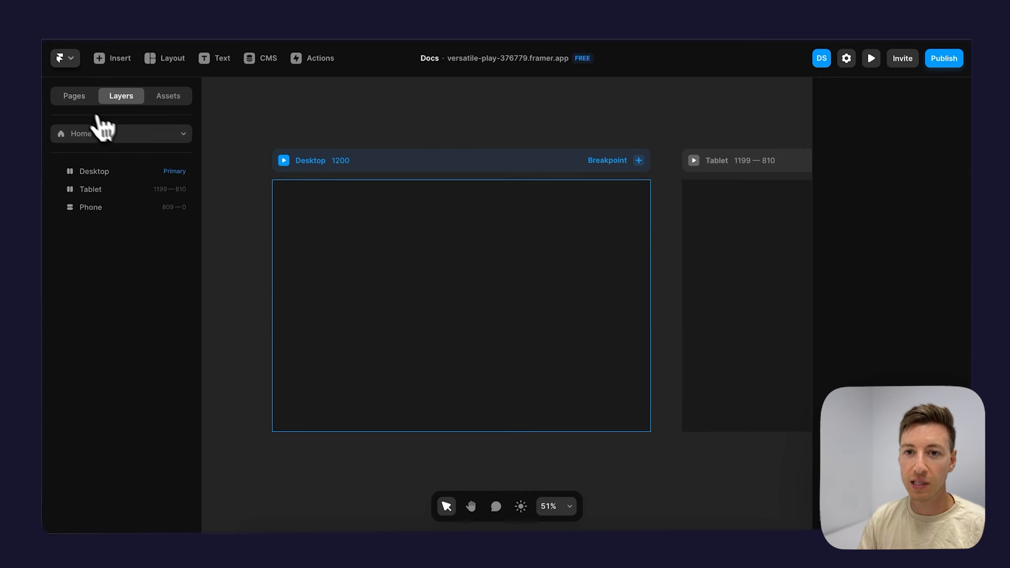
left_click(76, 97)
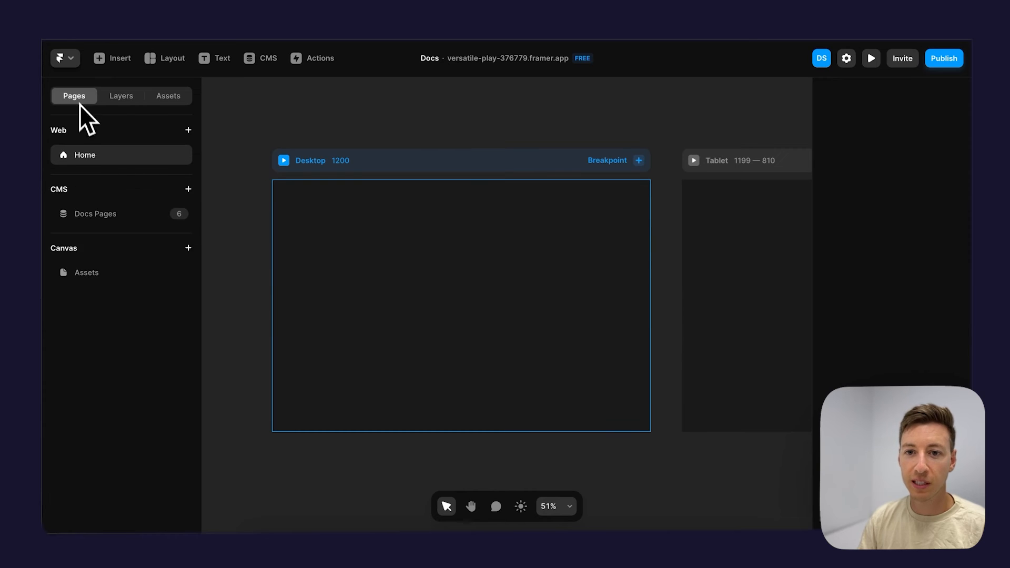
left_click(105, 216)
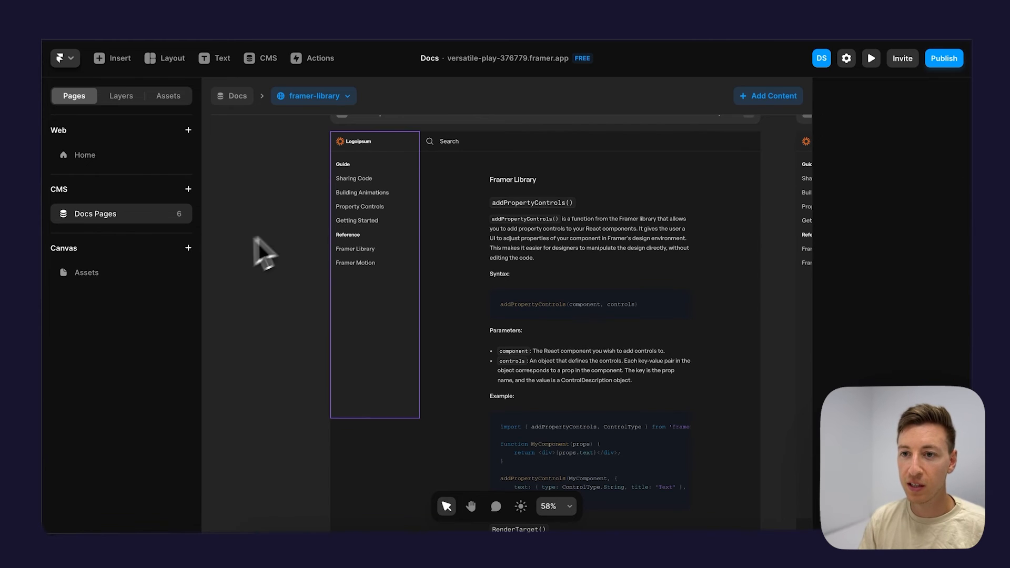
left_click(382, 191)
left_click(453, 138, "shift")
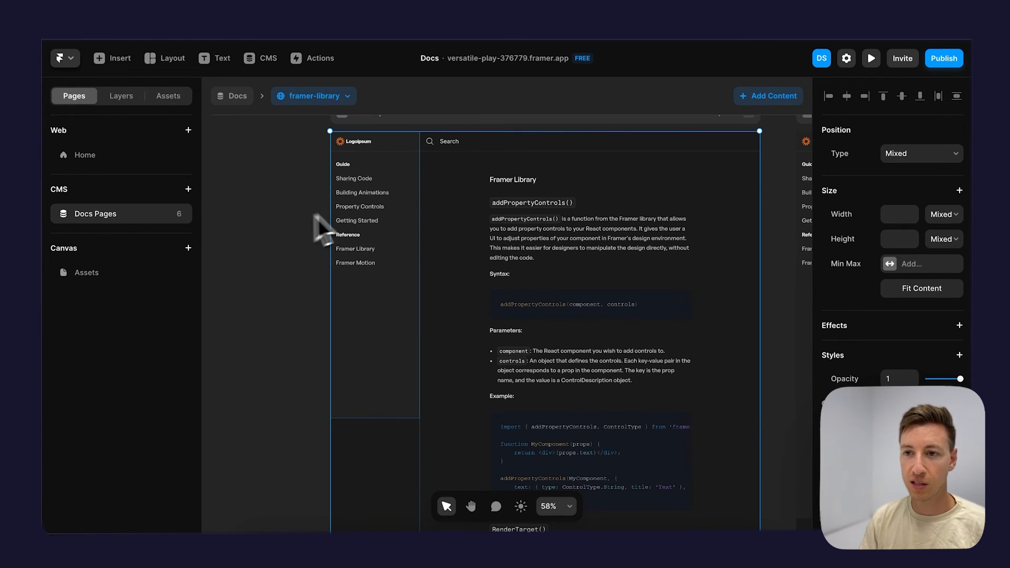
left_click(77, 155)
left_click(348, 208)
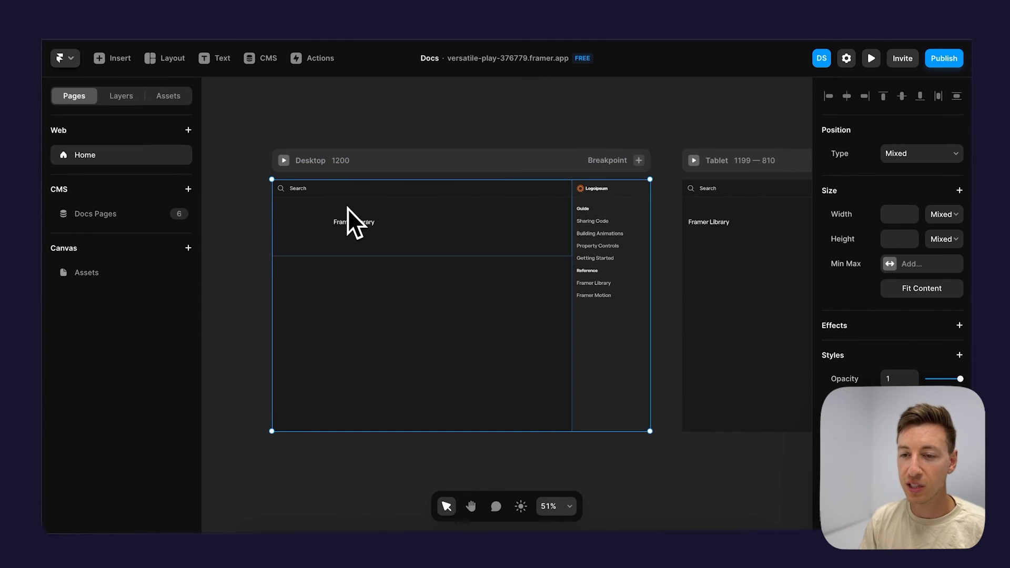
Reorder the Home page's Desktop stack so the sidebar navigation comes before the content area.
left_click(256, 253)
left_click(632, 225)
left_click(440, 165)
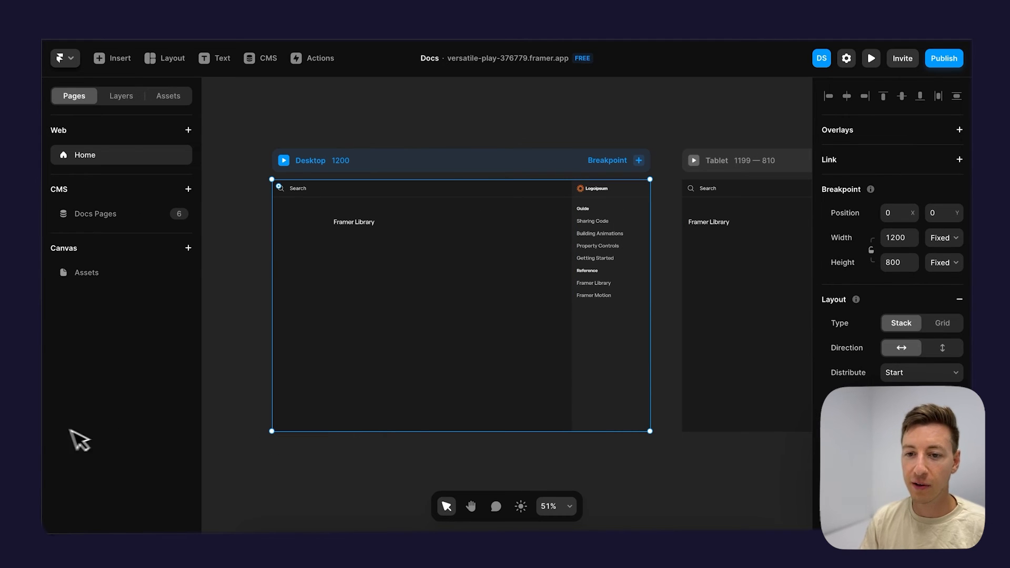
left_click(610, 279)
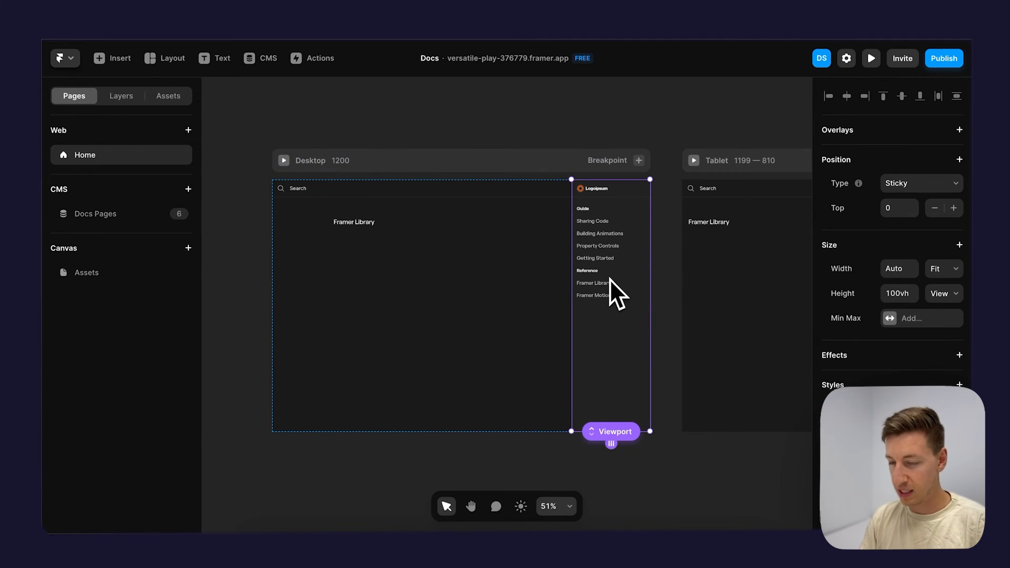
key("Left")
scroll(337, 265, "left", 1)
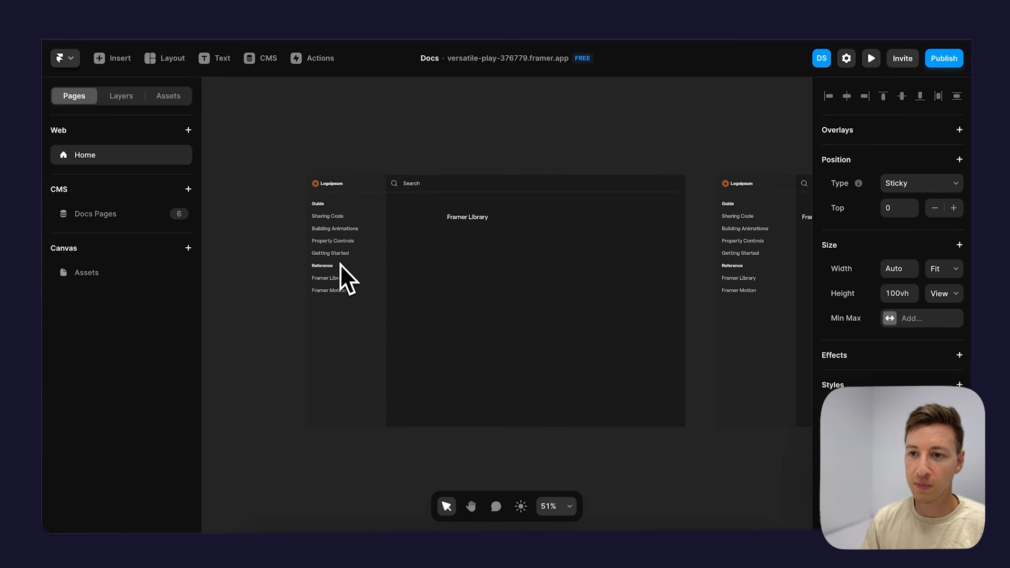
Remove the missing CMS variable from the Home page heading's content.
left_click(476, 220)
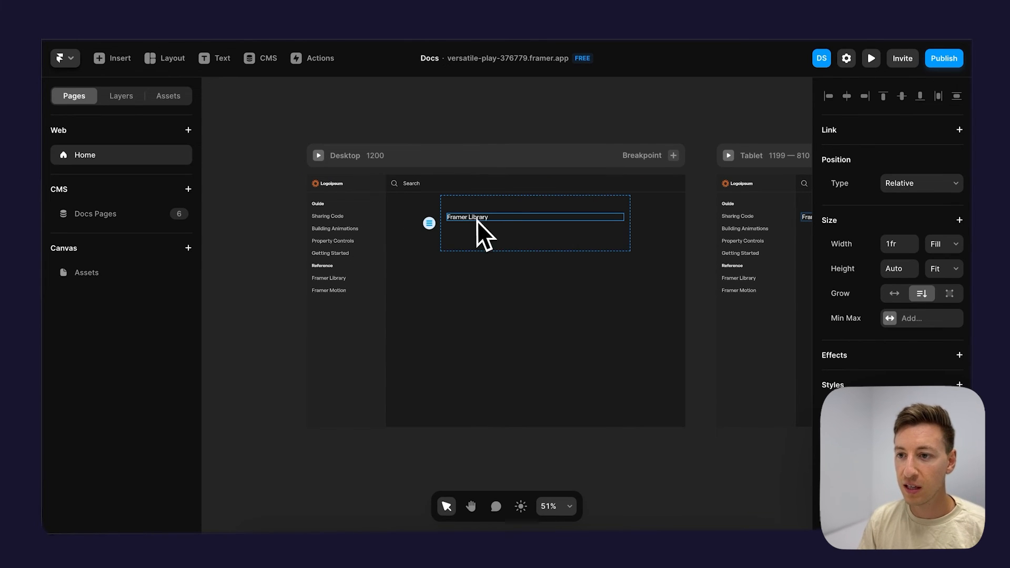
scroll(944, 380, "down", 4)
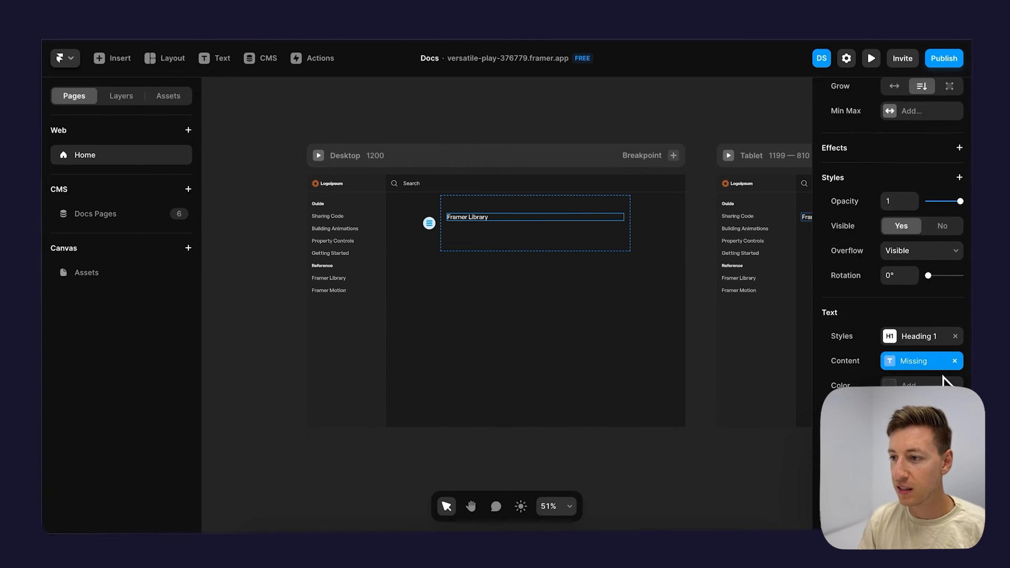
left_click(952, 361)
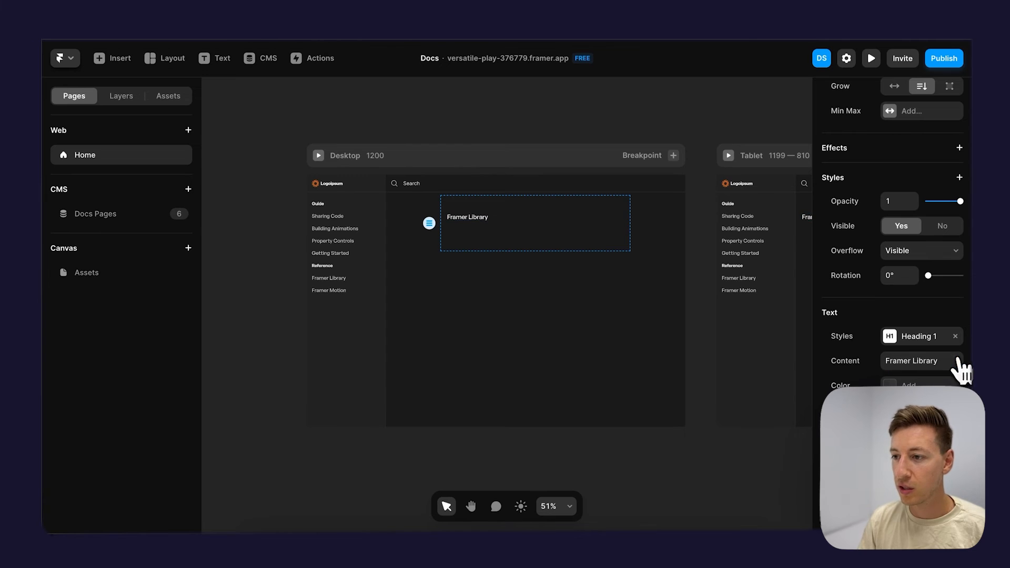
Unlink the text element below the heading from its missing CMS variable and apply the Body text style to it.
left_click(460, 235)
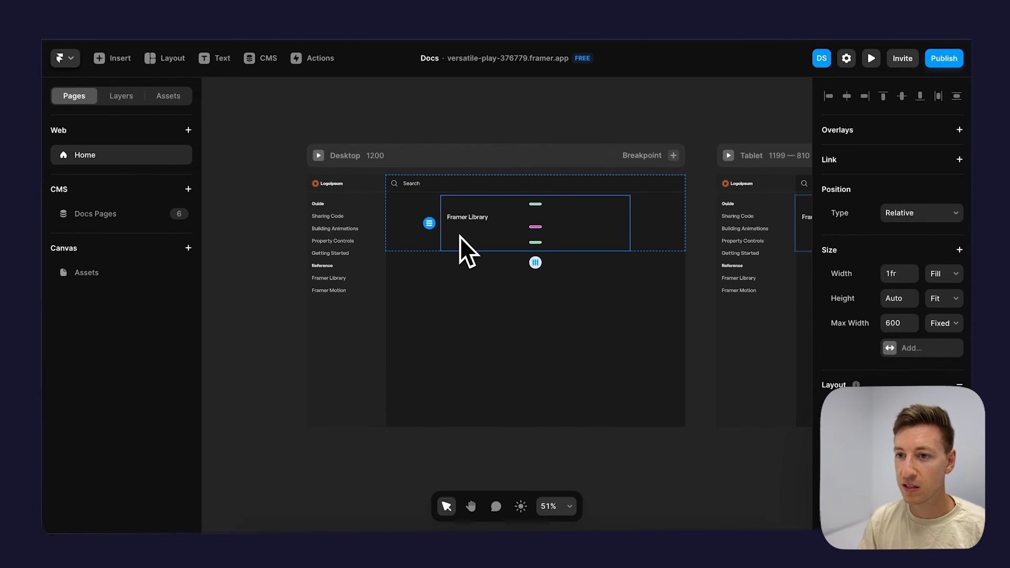
left_click(460, 235)
scroll(946, 316, "down", 5)
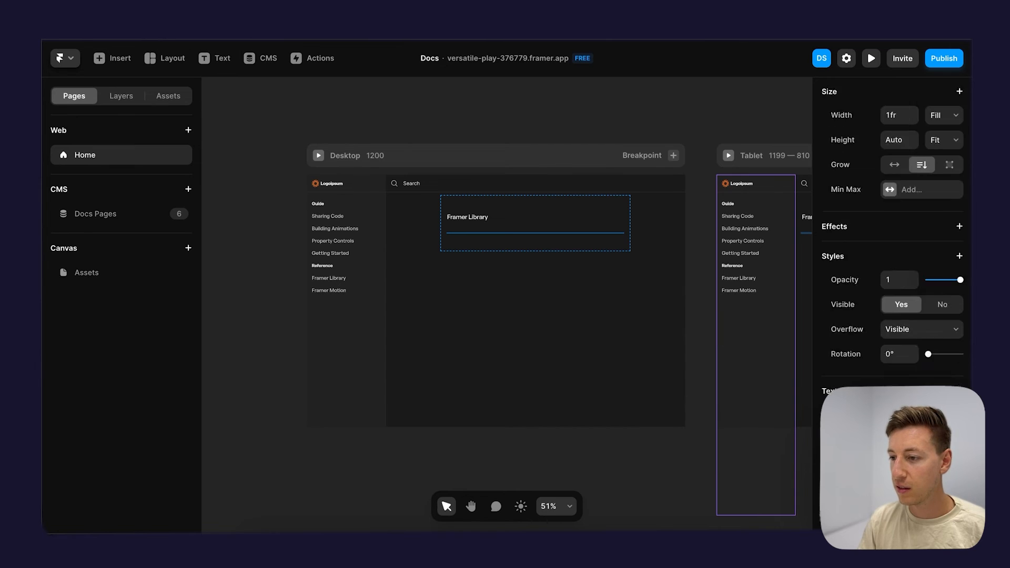
left_click(953, 194)
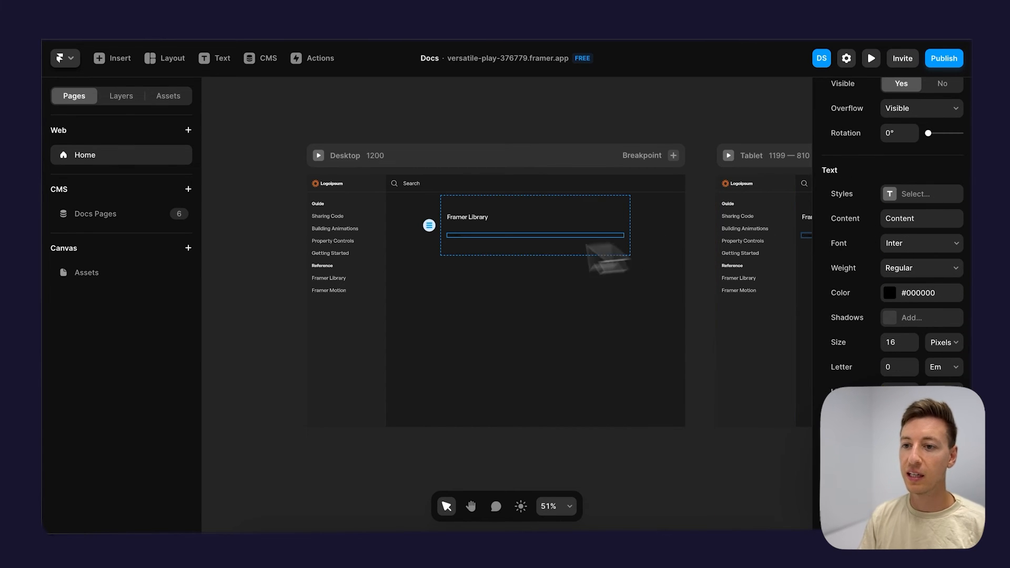
left_click(902, 194)
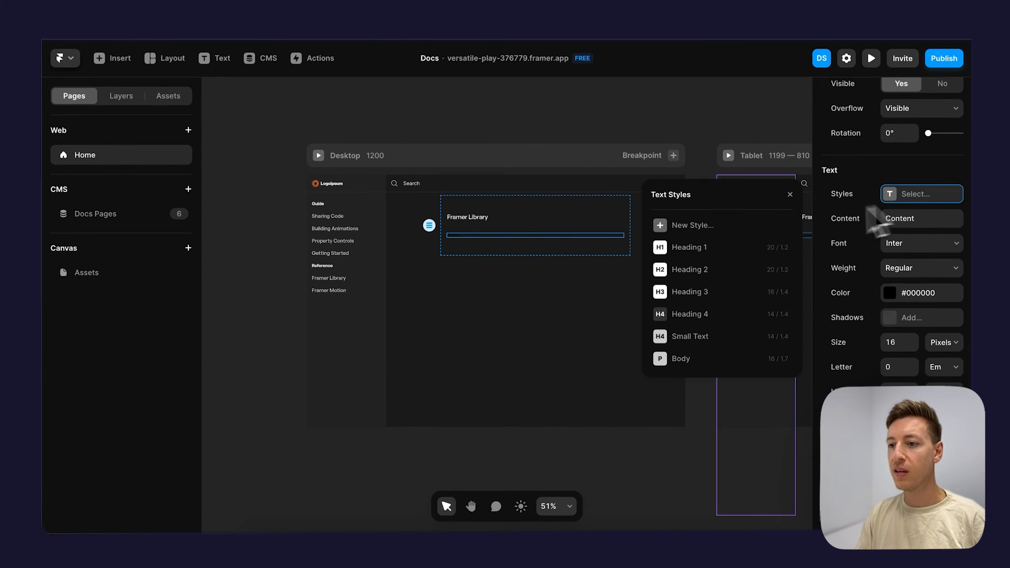
left_click(694, 360)
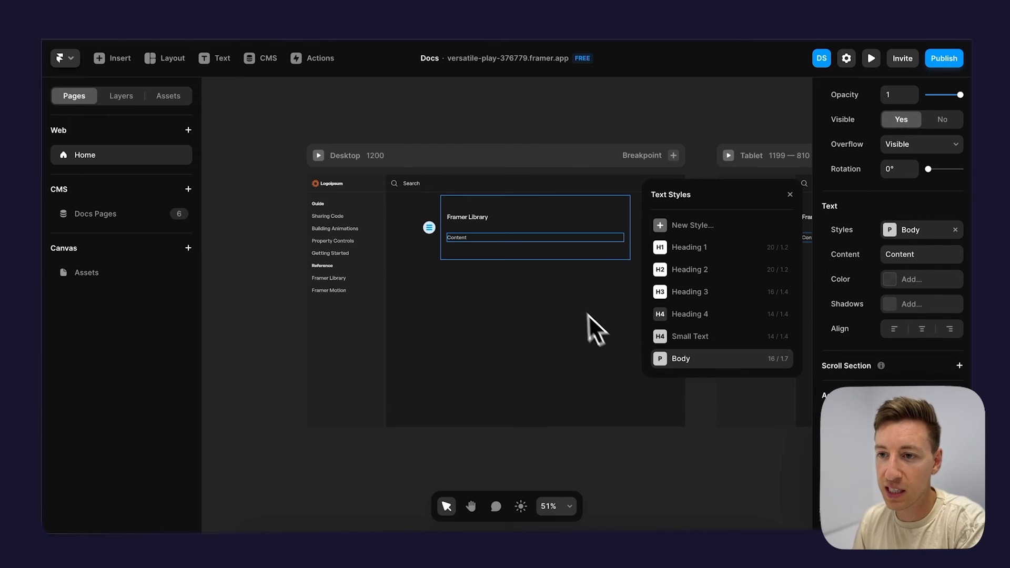
Switch to the Standard Docs reference site, open its Introduction page and copy the introductory paragraph.
left_click(466, 215)
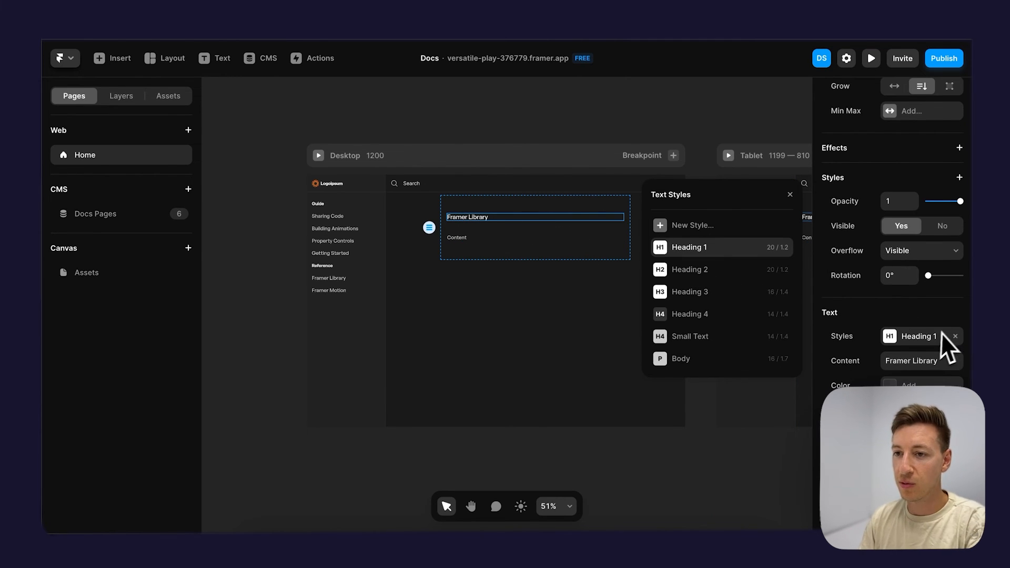
left_click(243, 302)
left_click(473, 20)
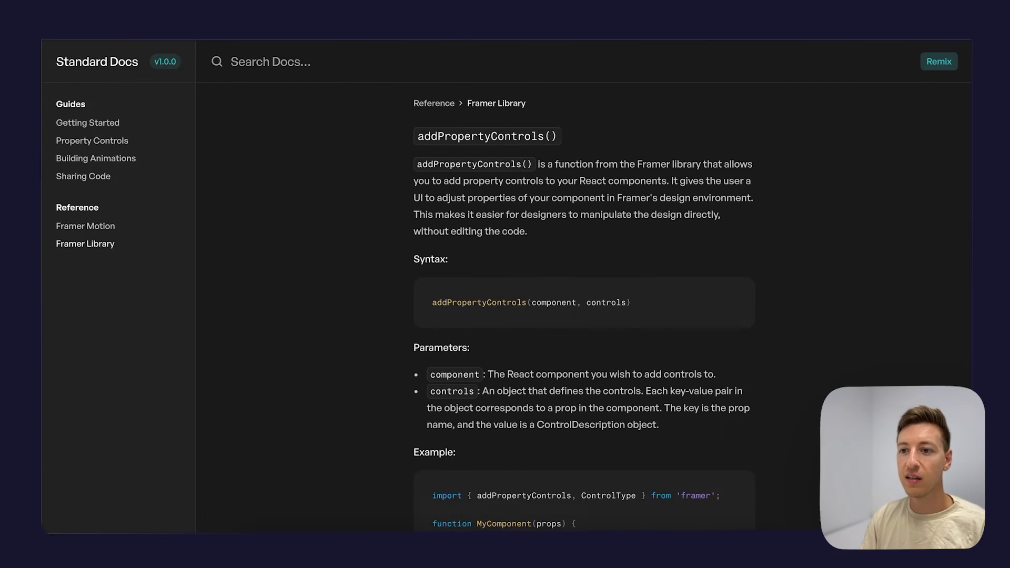
left_click(99, 65)
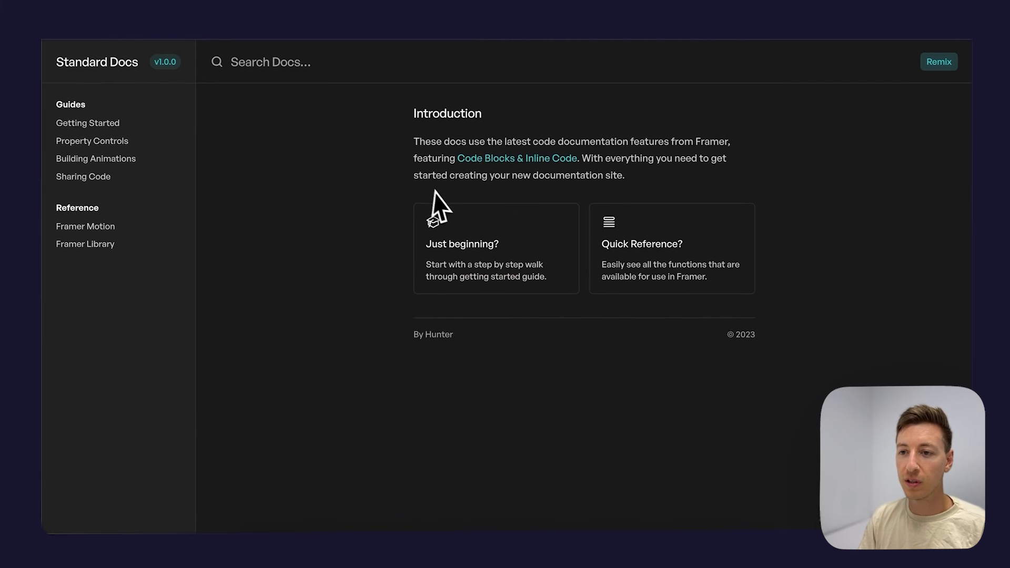
left_click_drag(406, 141, 651, 172)
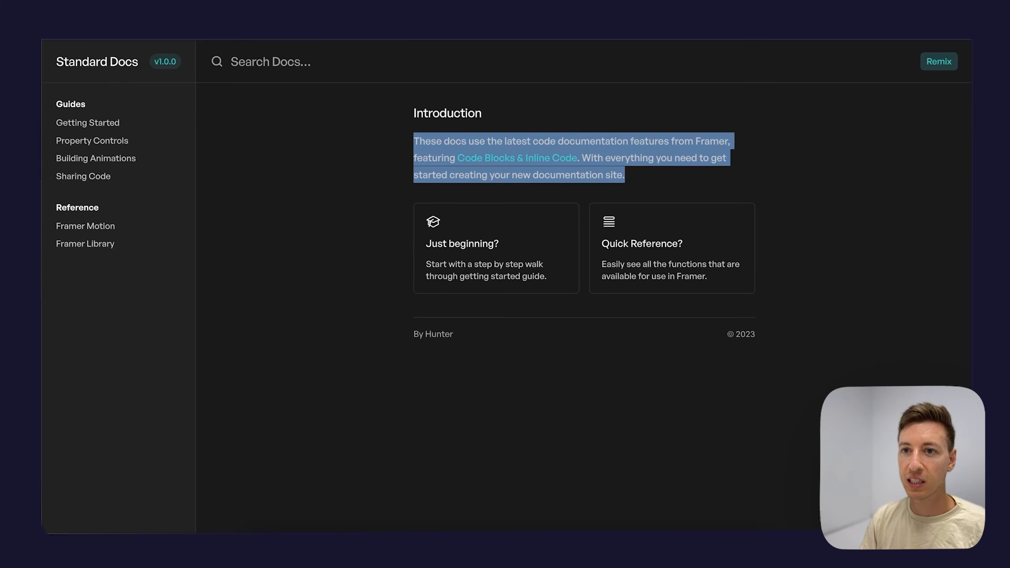
Back in Framer, change the Home page heading to "Introduction" and replace the "Content" placeholder with the copied introductory paragraph.
left_click(326, 19)
double_click(483, 217)
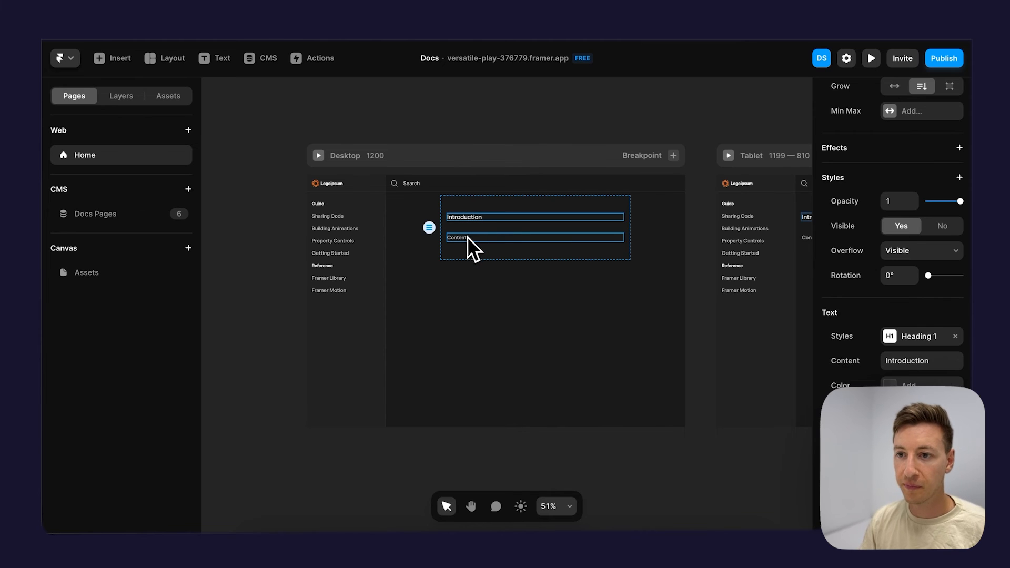
double_click(462, 237)
type("These docs use the latest code documentation features from Framer, featuring Code Blocks & Inline Code. With everything you need to get started on your new documentation site.")
key("Escape")
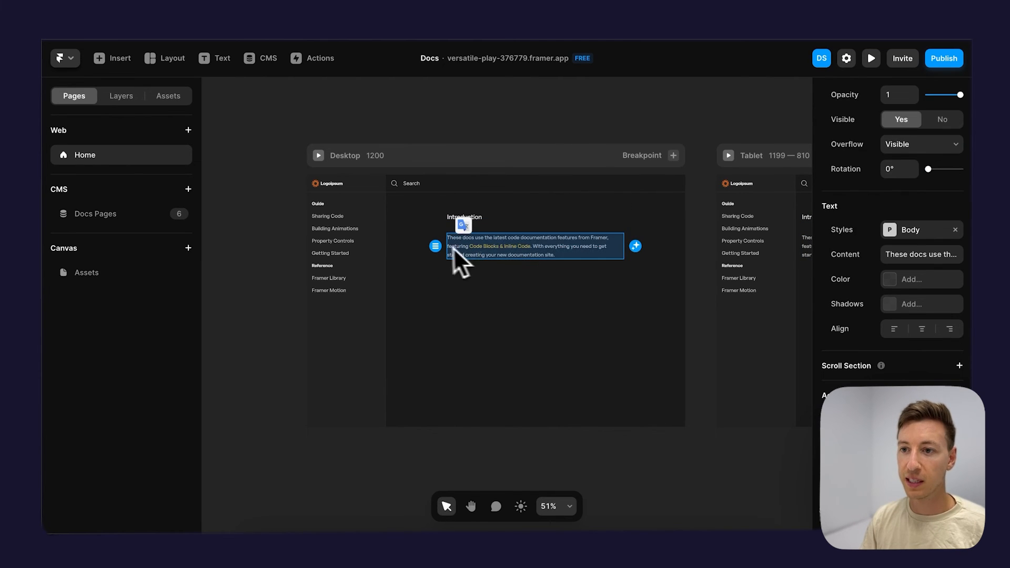
Reduce the gap in the Home page's content stack to bring the paragraph closer to the Introduction heading.
left_click(500, 109)
left_click(493, 215)
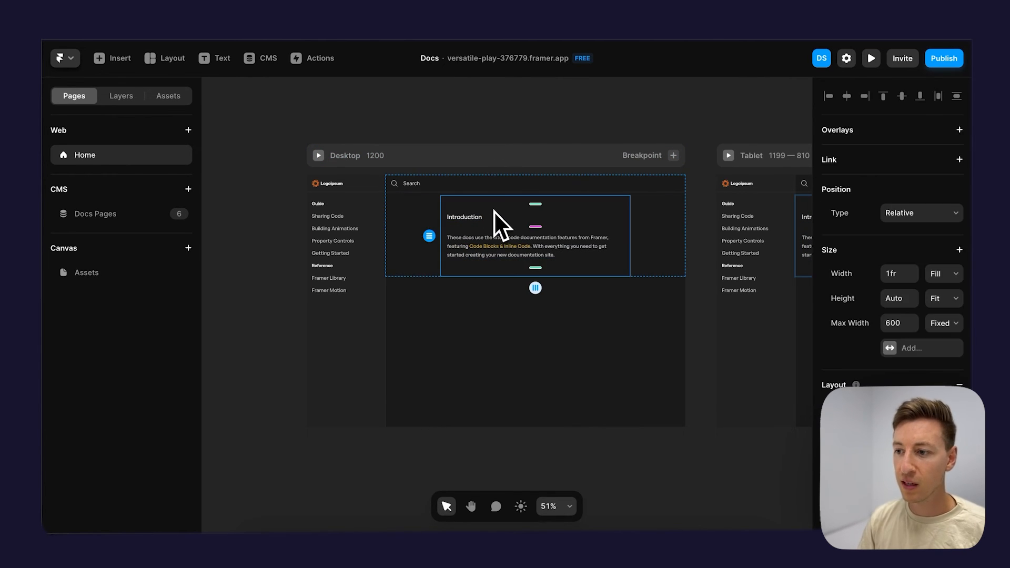
scroll(892, 237, "down", 3)
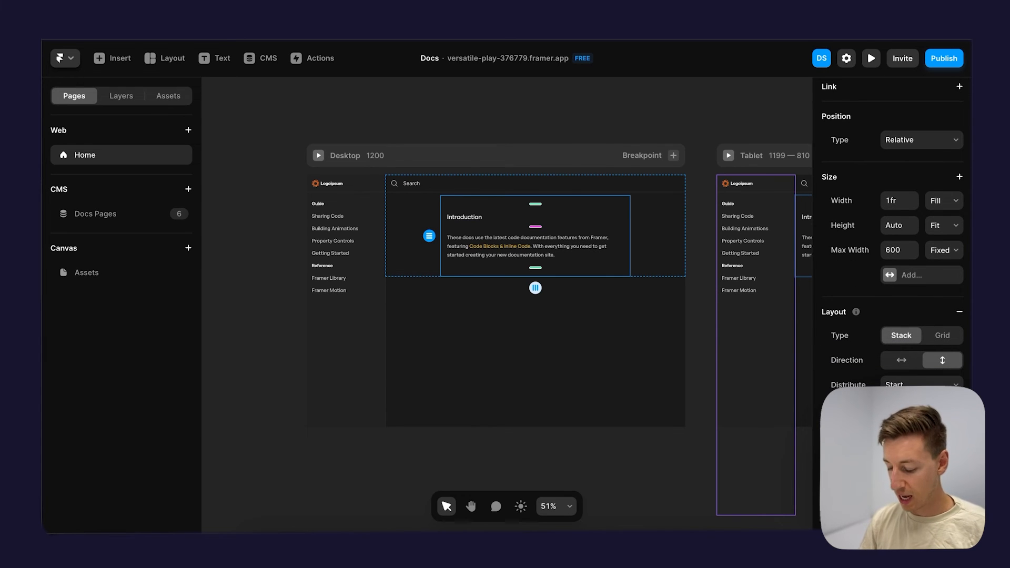
key("Down")
key("Down")
key("Down")
key("Down")
key("Down")
key("Down")
key("Down")
key("Down")
key("Down")
key("Down")
key("Down")
key("Down")
key("Down")
key("Down")
key("Down")
key("Down")
key("Down")
key("Down")
key("Down")
key("Down")
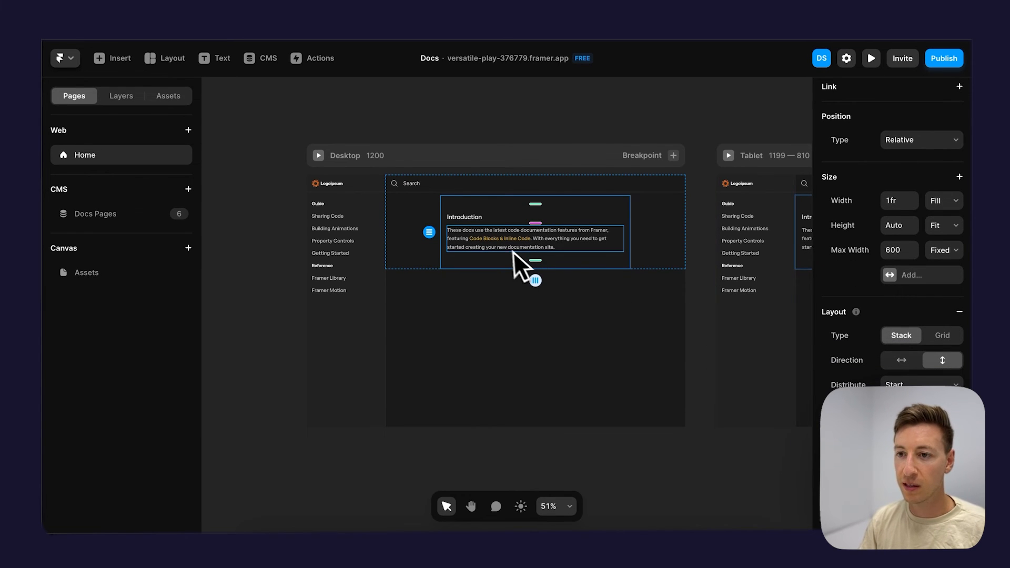
scroll(504, 245, "up", 5)
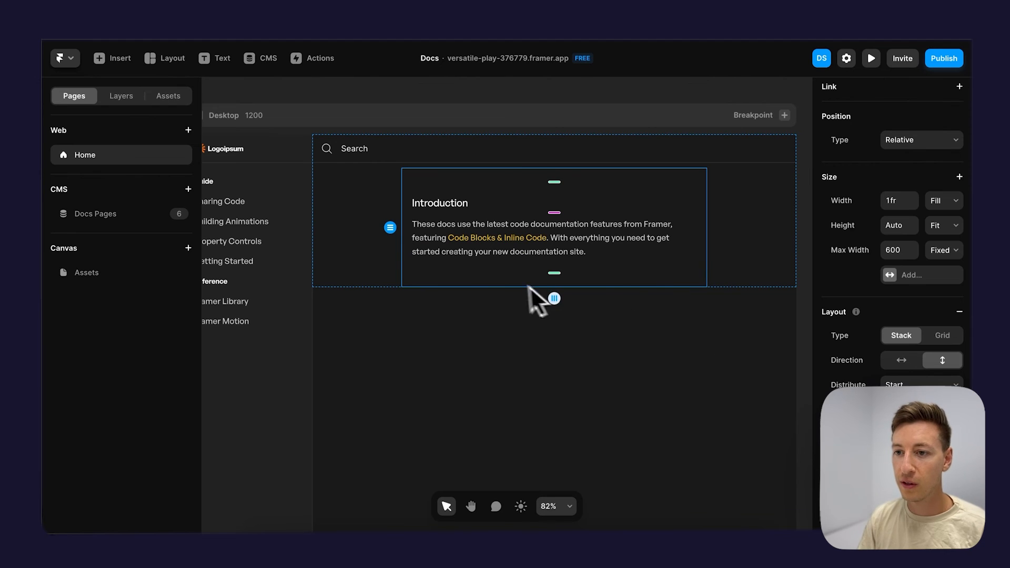
left_click(504, 253)
scroll(534, 205, "down", 3)
left_click(488, 112)
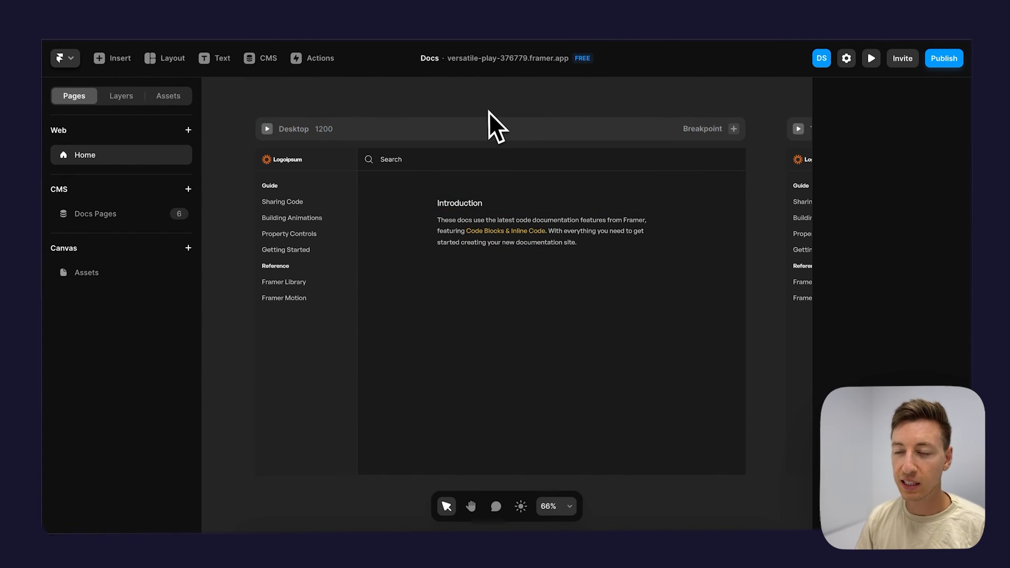
Insert a Feather icon on the empty canvas above the Desktop breakpoint and size it 24 by 24.
scroll(488, 112, "up", 4)
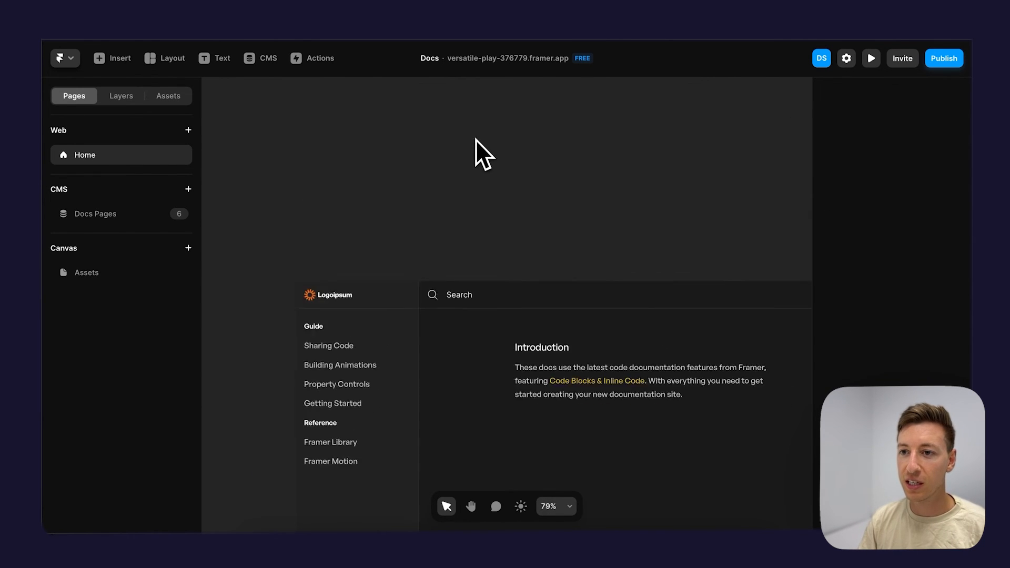
scroll(475, 142, "up", 5)
left_click(113, 58)
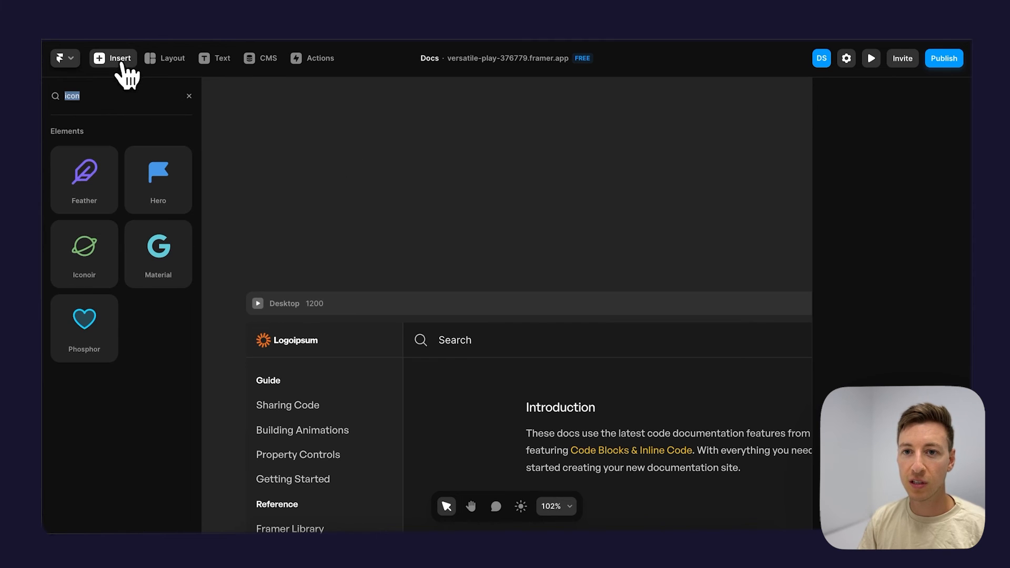
left_click_drag(63, 161, 532, 153)
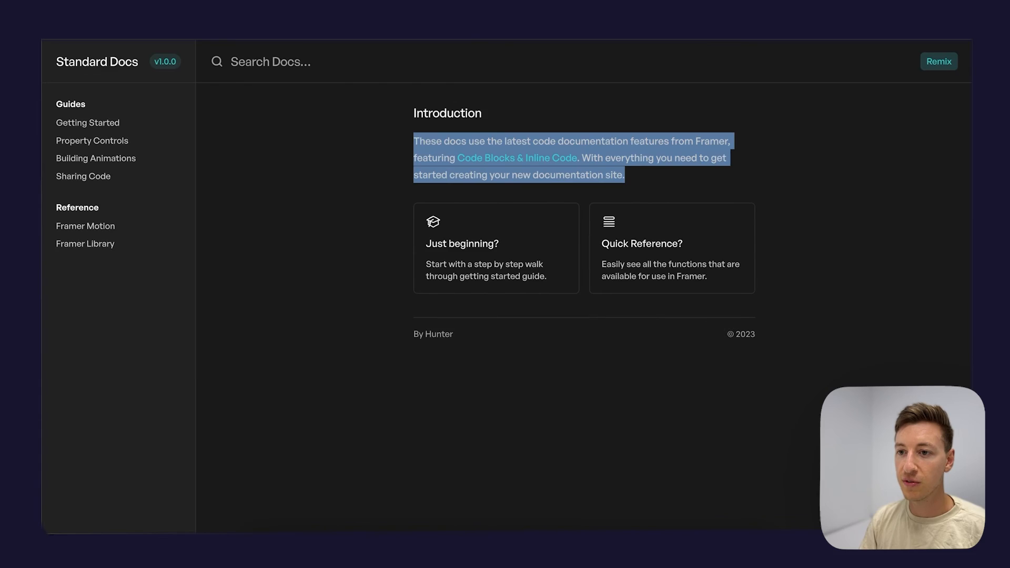
Copy the first card's text from the Standard Docs site, then add "Just beginning?" below the icon in Framer with the Heading 2 style.
right_click(466, 277)
left_click(503, 340)
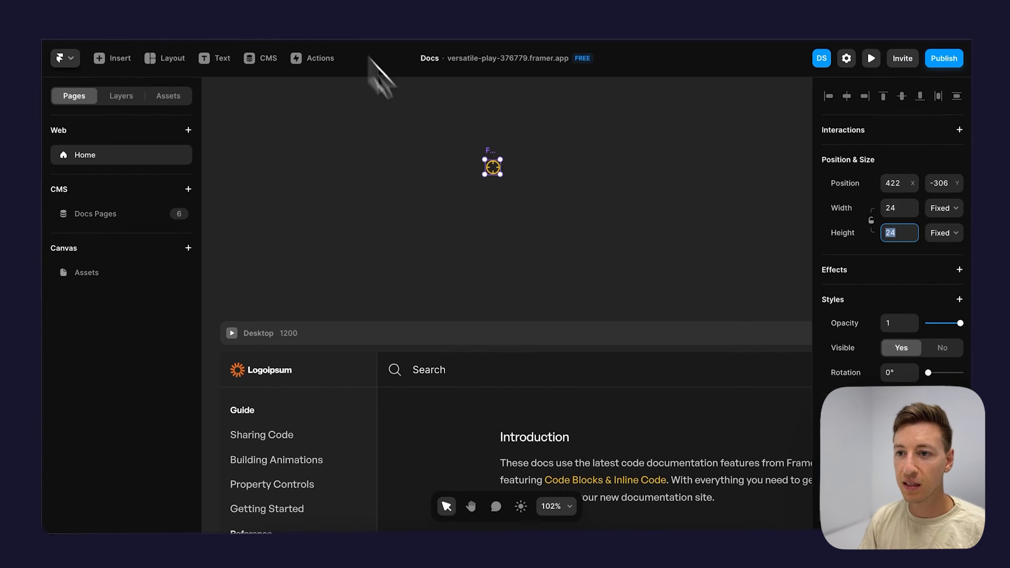
key("super+v")
left_click_drag(510, 192, 509, 192)
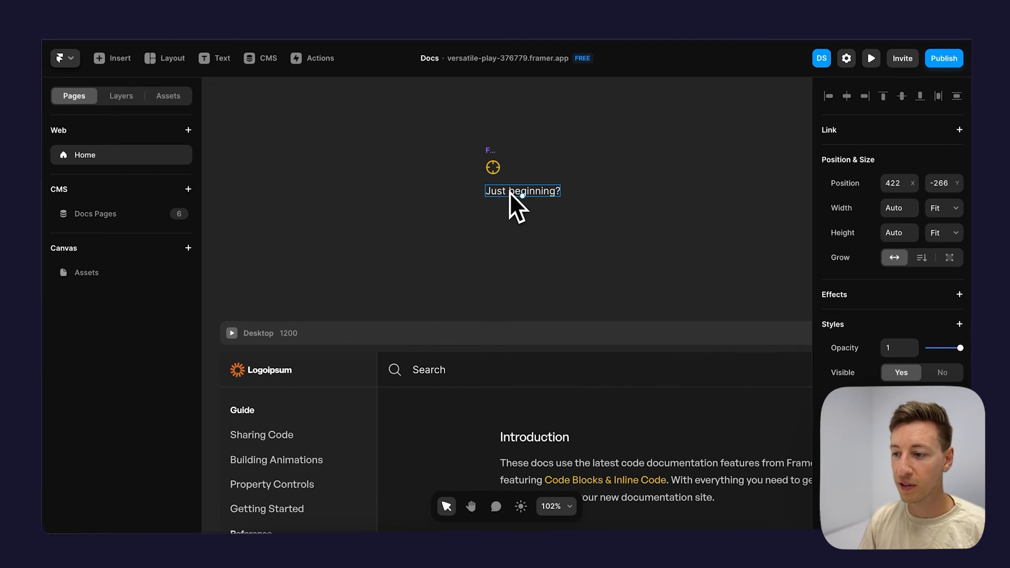
left_click(920, 433)
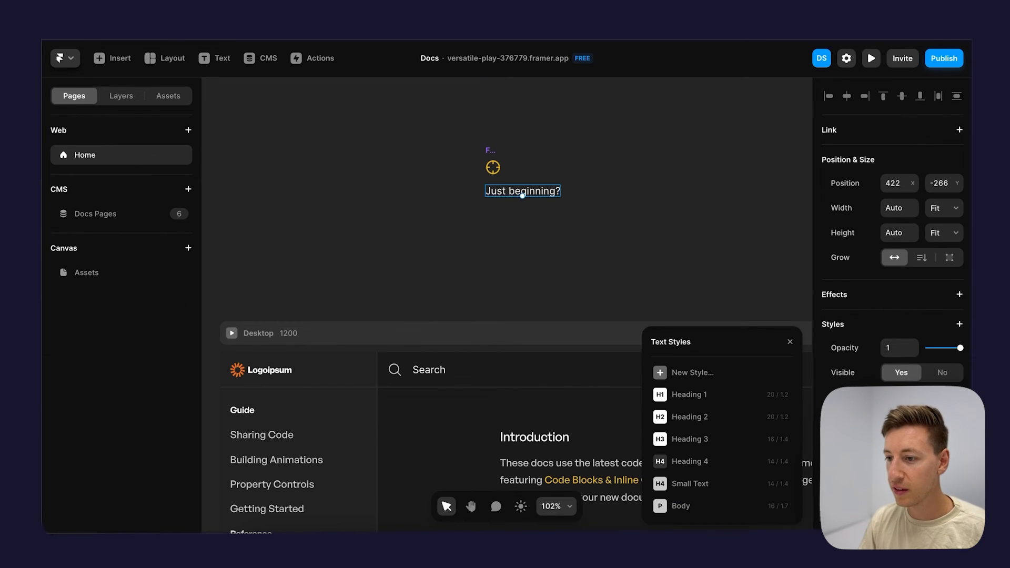
left_click(690, 402)
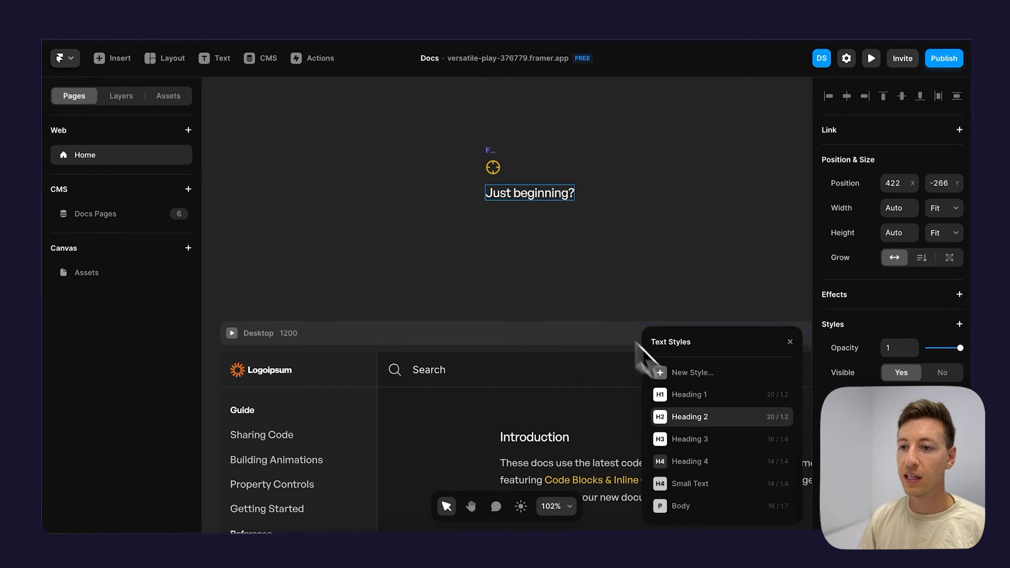
left_click(515, 223)
Duplicate the heading below itself and replace its text with "Start with a step by step walk through getting started guide.".
left_click(511, 197)
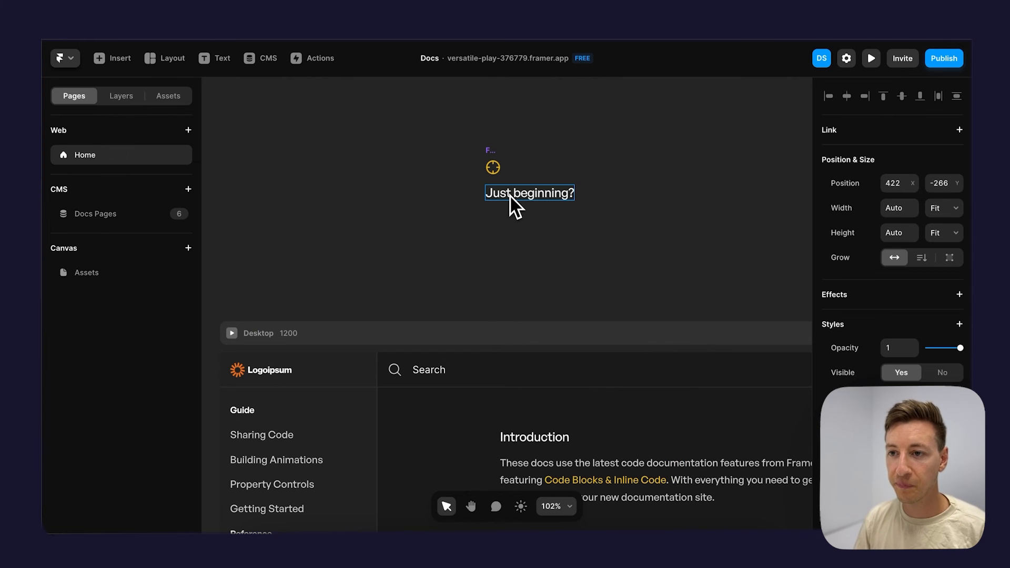
key("ctrl+d")
double_click(510, 222)
key("ctrl+v")
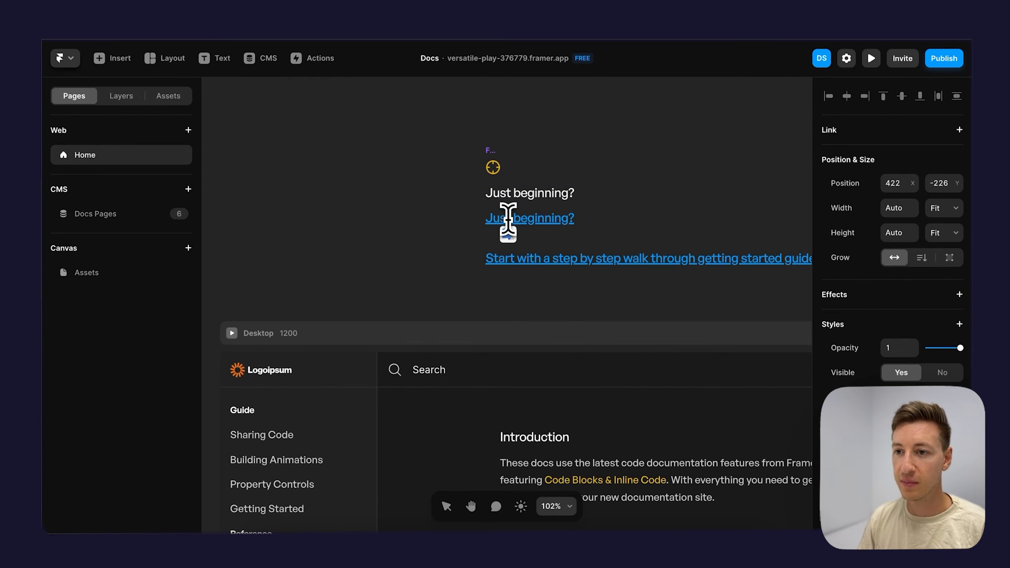
left_click_drag(536, 234, 472, 206)
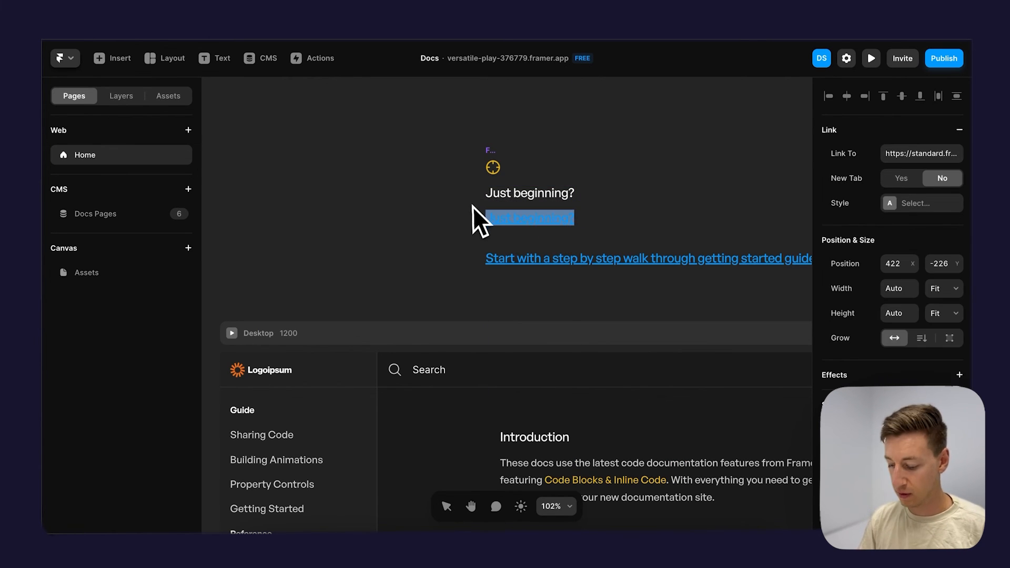
key("BackSpace")
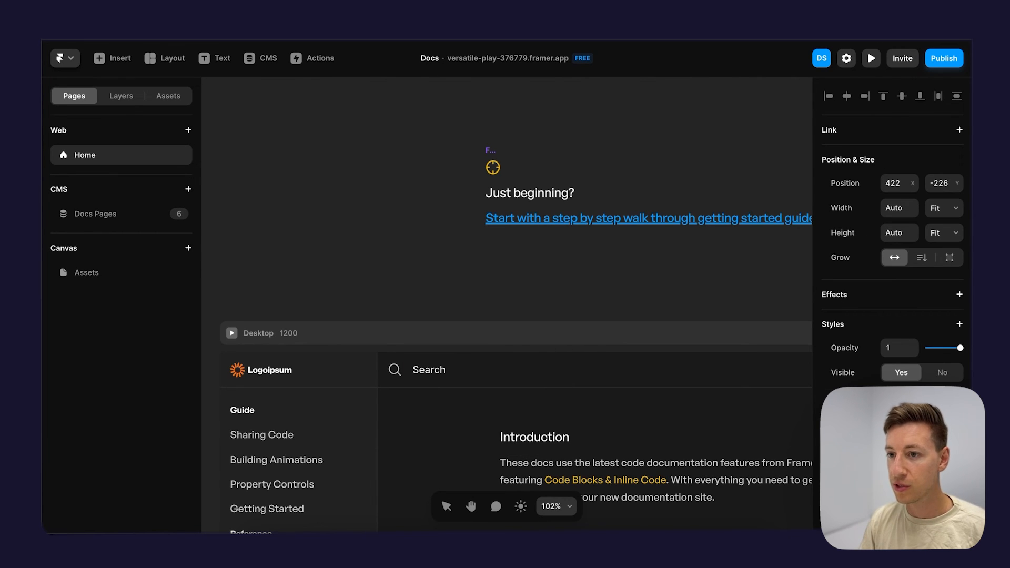
Apply the Body text style to the card's description and remove its link.
left_click(922, 426)
left_click(683, 504)
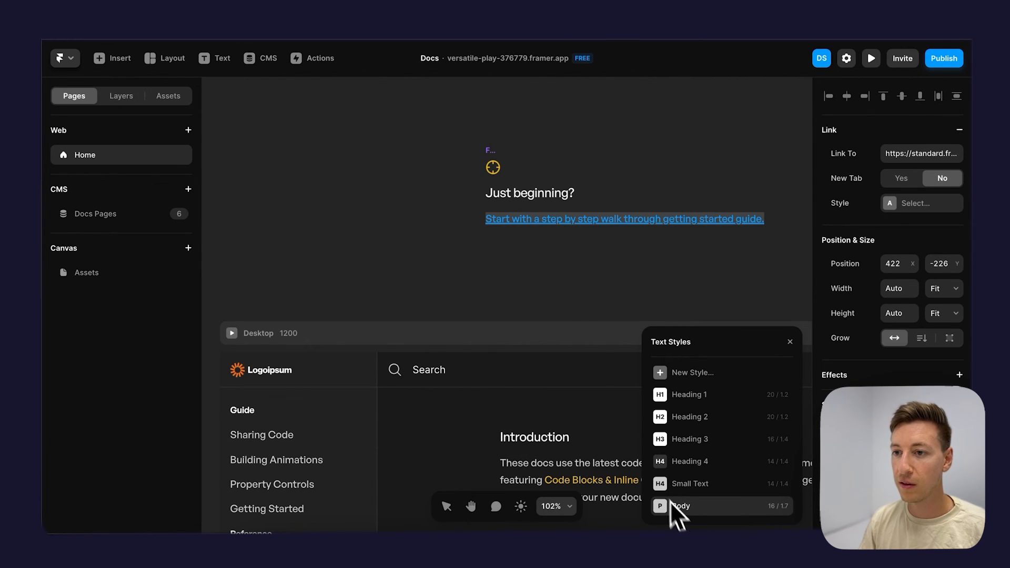
key("Escape")
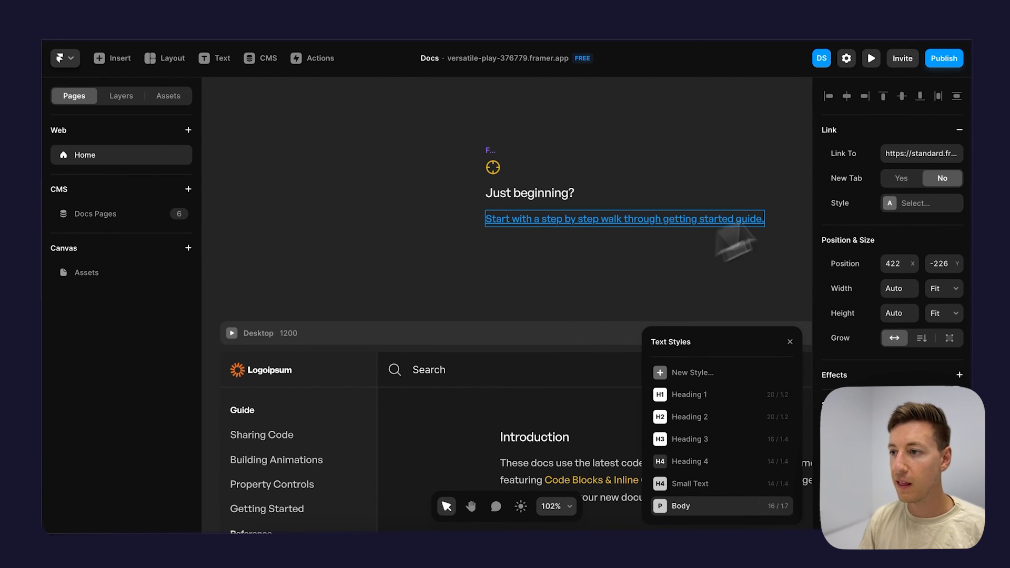
left_click(960, 132)
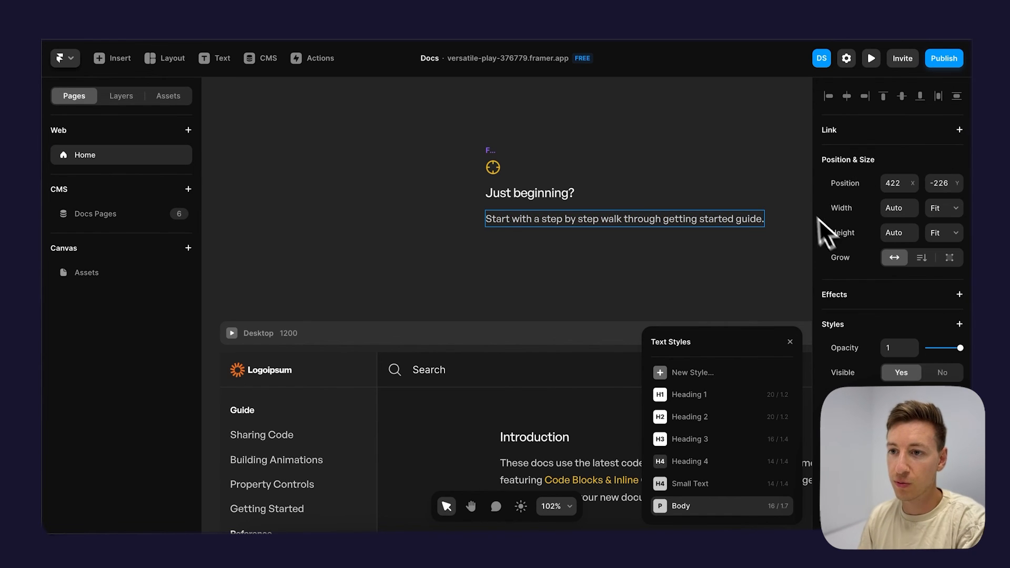
Wrap the icon, heading and description in a stack and fill it with the Layer colour style.
left_click(514, 252)
left_click_drag(451, 152, 798, 260)
key("ctrl+Return")
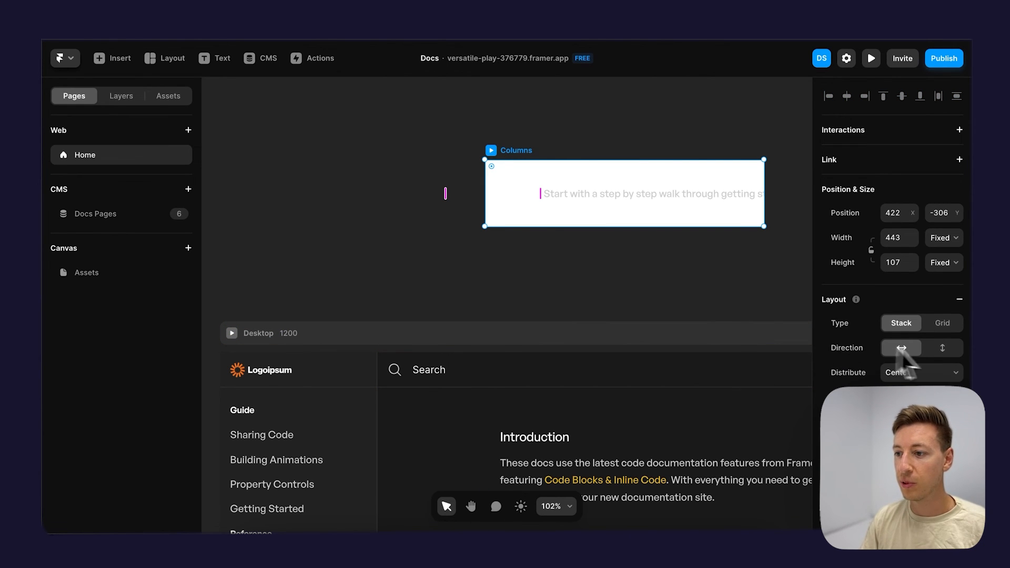
scroll(926, 357, "down", 3)
left_click(915, 474)
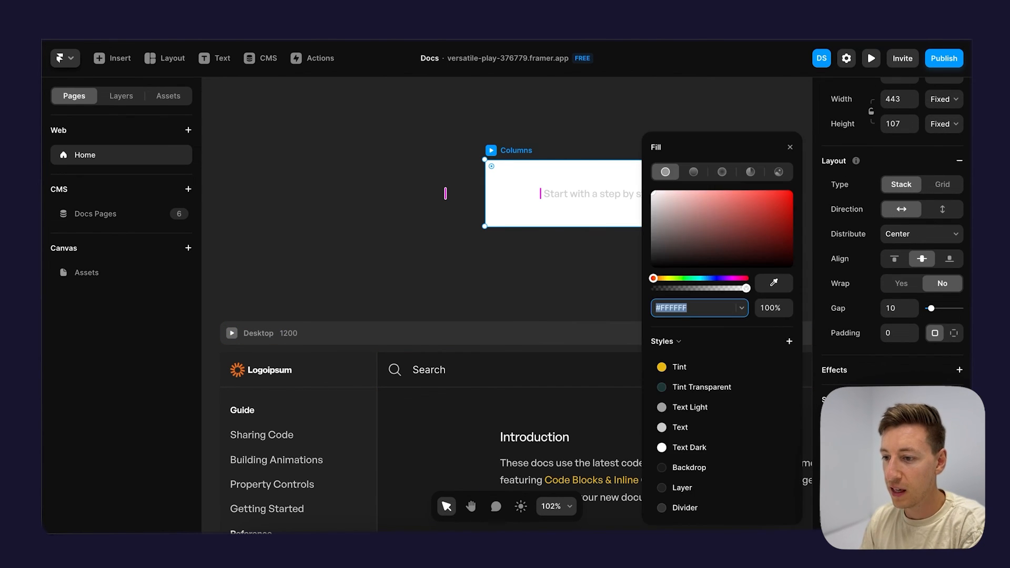
scroll(915, 473, "down", 1)
left_click(683, 492)
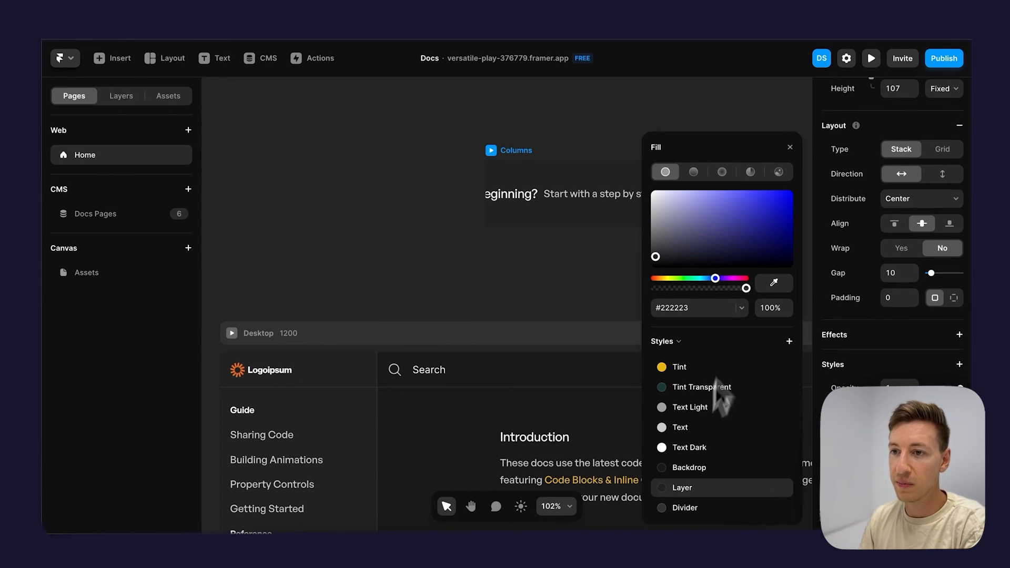
Make the card's stack vertical, aligned to the left and distributed from Start.
left_click(943, 174)
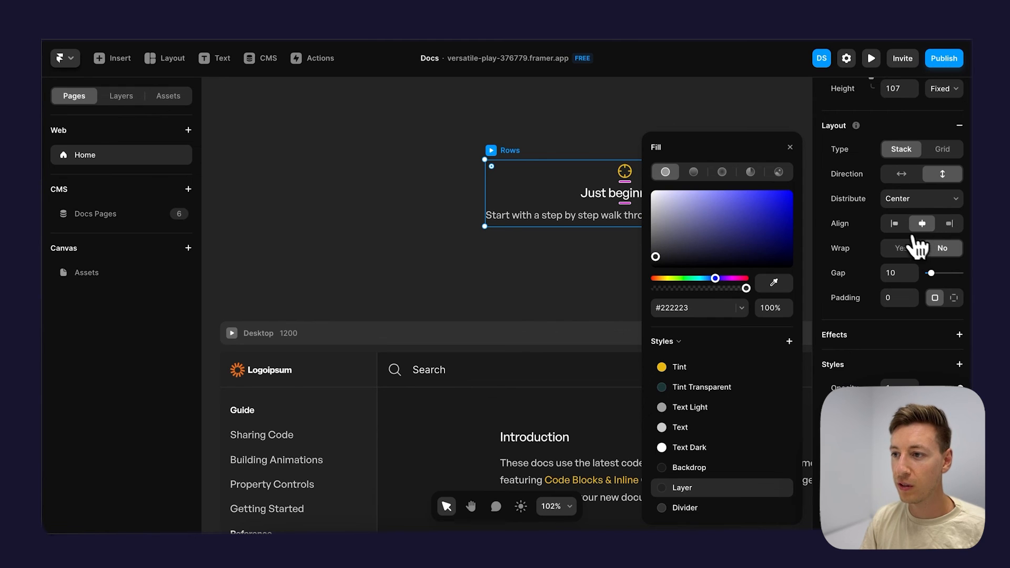
left_click(894, 224)
left_click(905, 204)
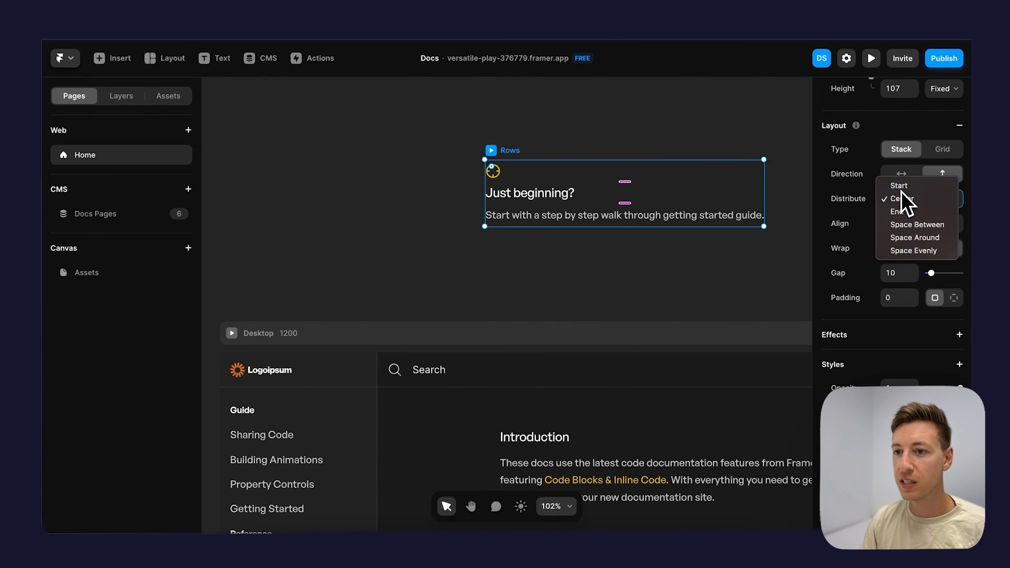
left_click(898, 186)
Set the card stack's padding to 16 and its gap to 12.
scroll(893, 253, "down", 2)
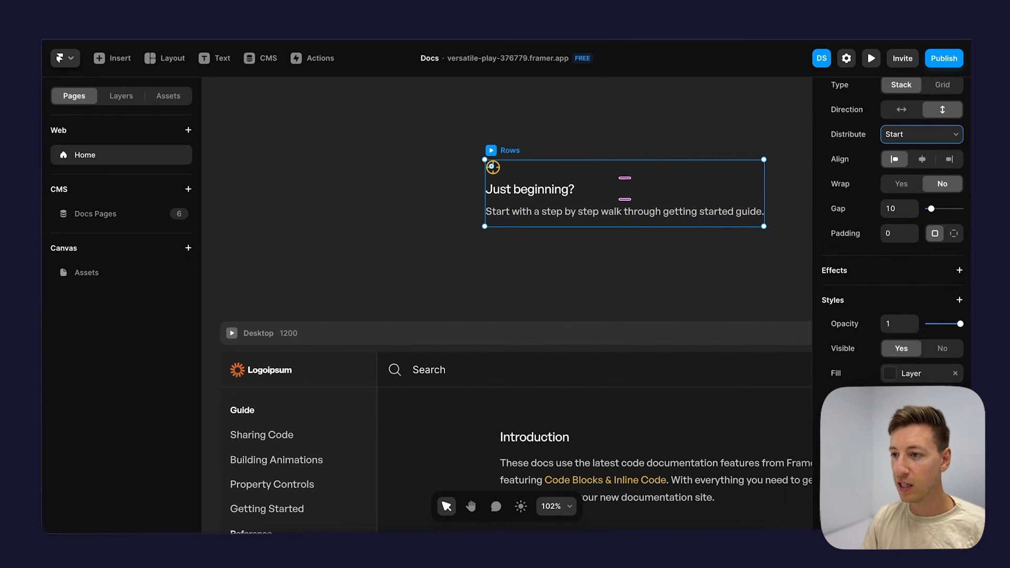
left_click(901, 234)
type("8")
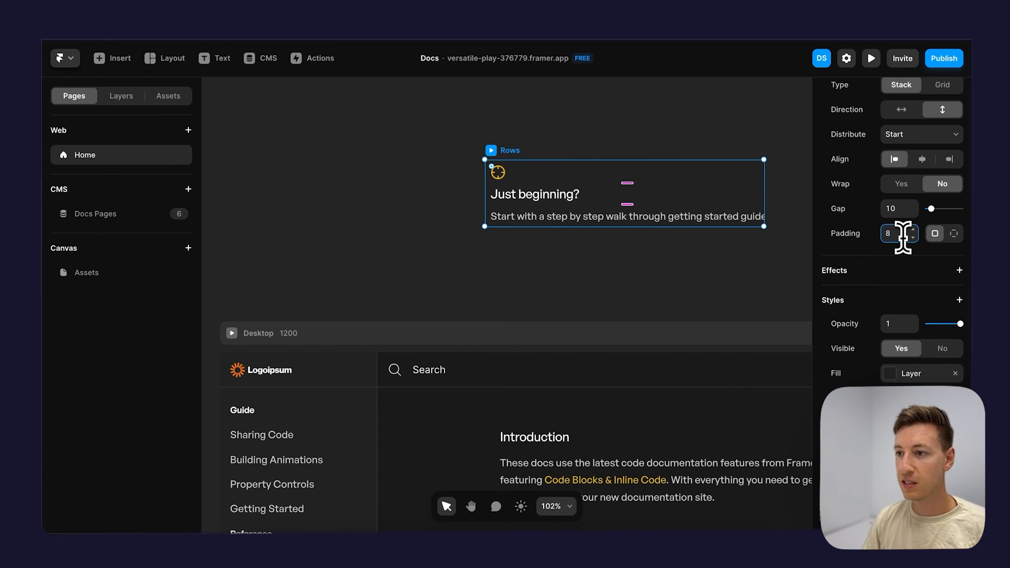
key("BackSpace")
type("16")
left_click(894, 208)
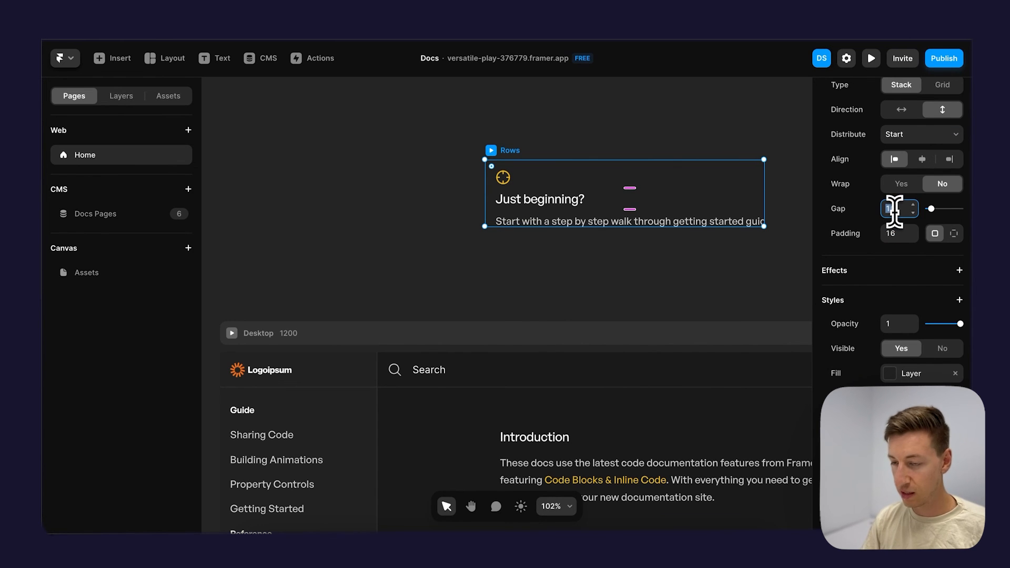
type("12")
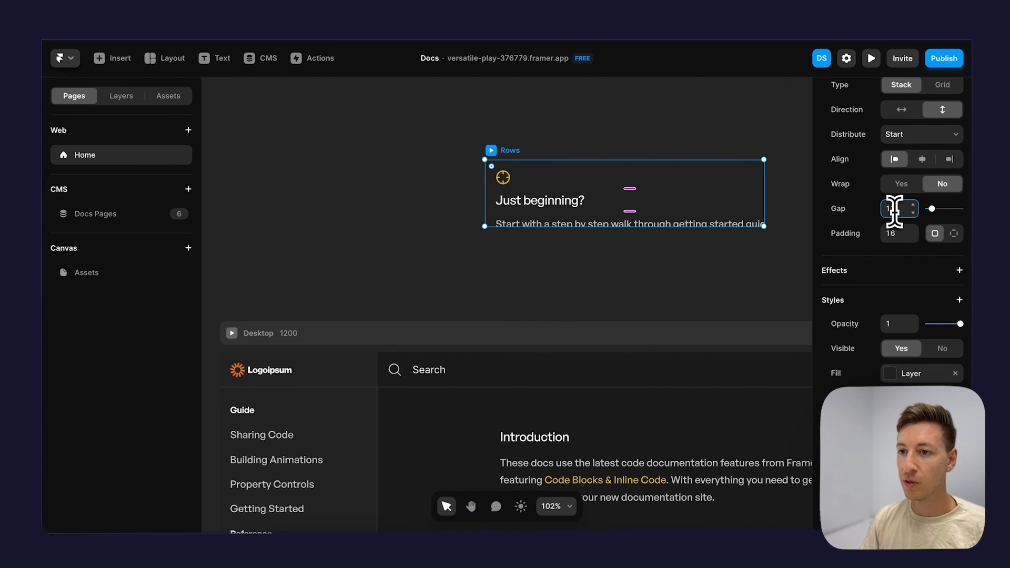
Set both the width and height of the card stack to Fit Content.
scroll(924, 157, "up", 5)
left_click(941, 238)
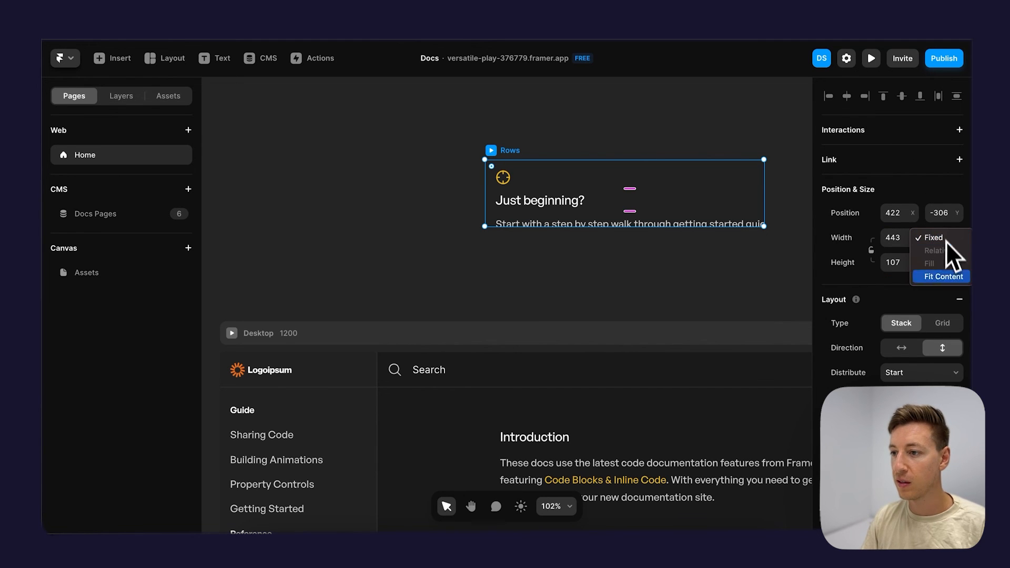
left_click(946, 279)
left_click(945, 263)
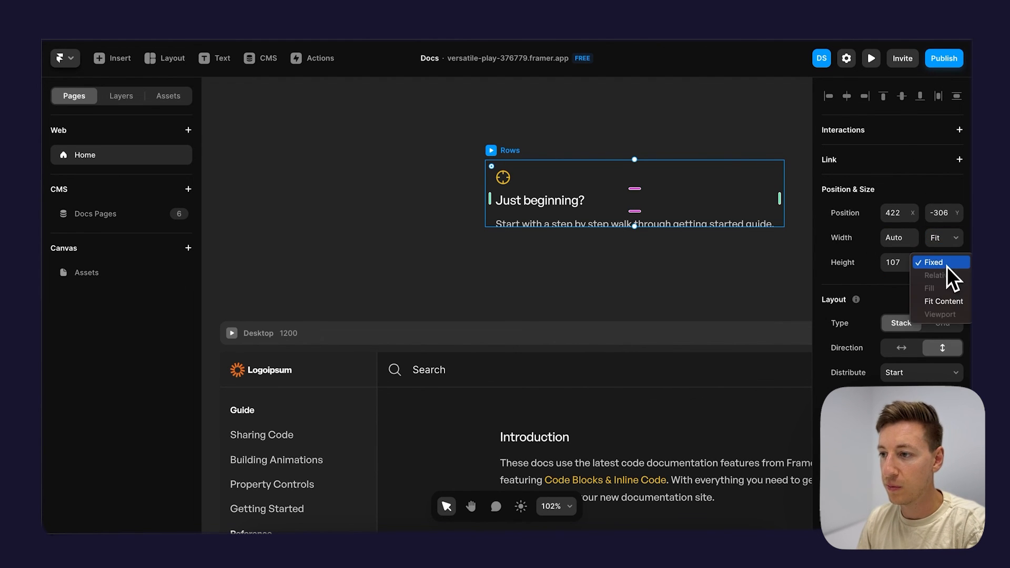
left_click(941, 297)
left_click(585, 295)
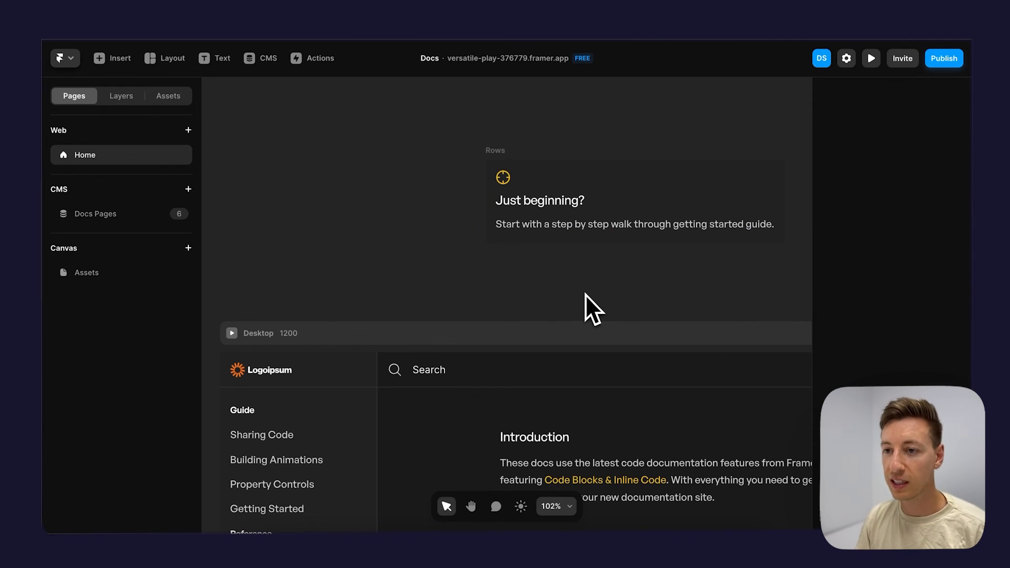
Duplicate the card beside the original and change the copy's icon to a speech bubble.
scroll(584, 294, "down", 5)
left_click_drag(560, 248, 636, 244)
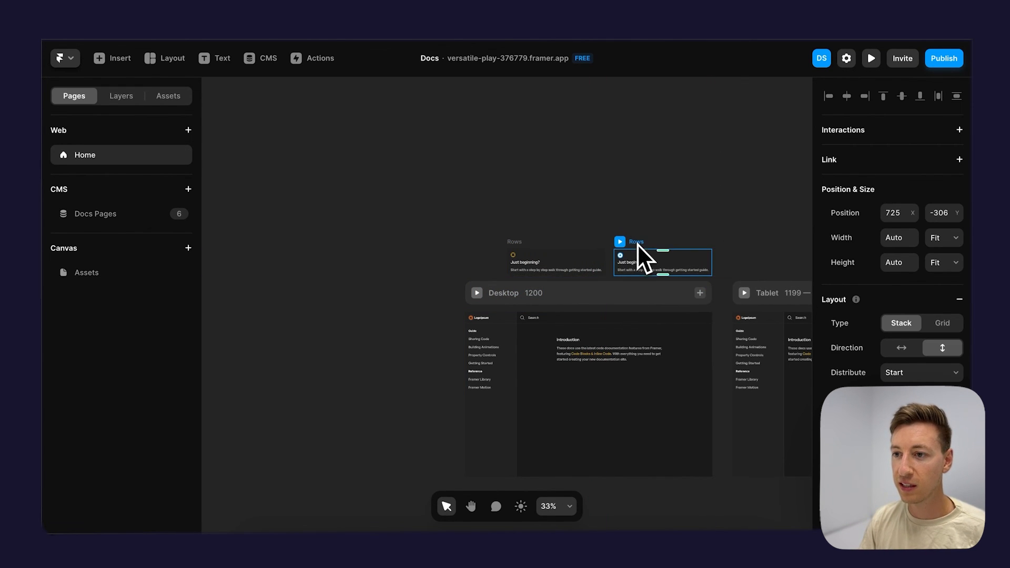
scroll(634, 247, "up", 10)
left_click(631, 256)
scroll(935, 360, "down", 5)
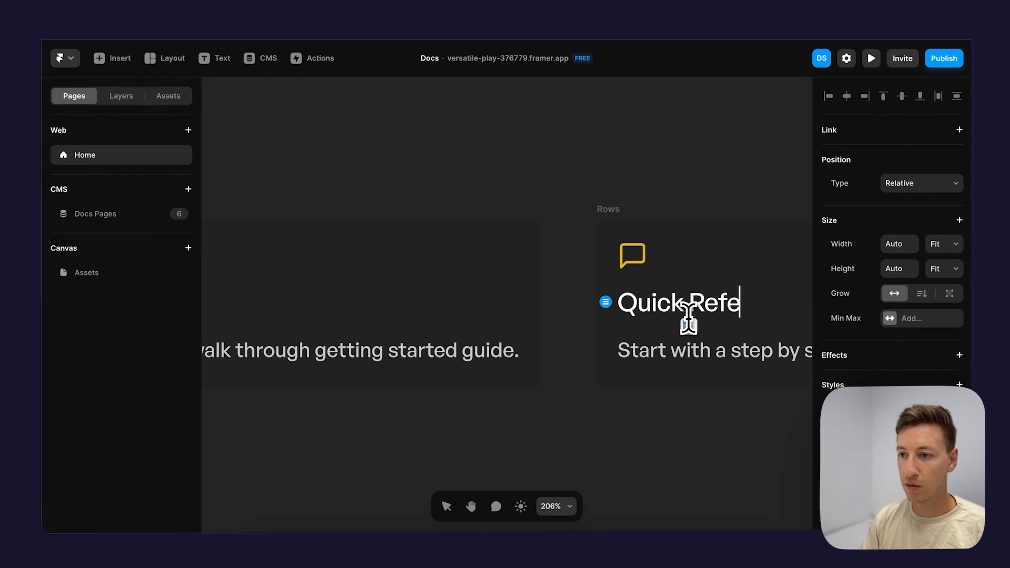
Change the second card's heading to "Quick Reference" and its description to the unlinked text "Easily see all the functions that are available for use in Framer.".
type("rence")
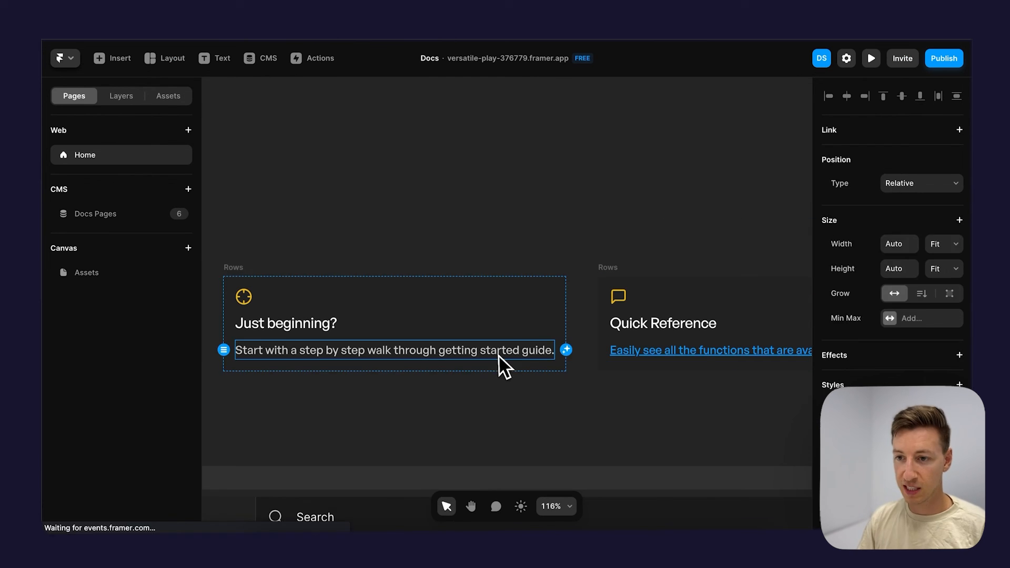
key("Escape")
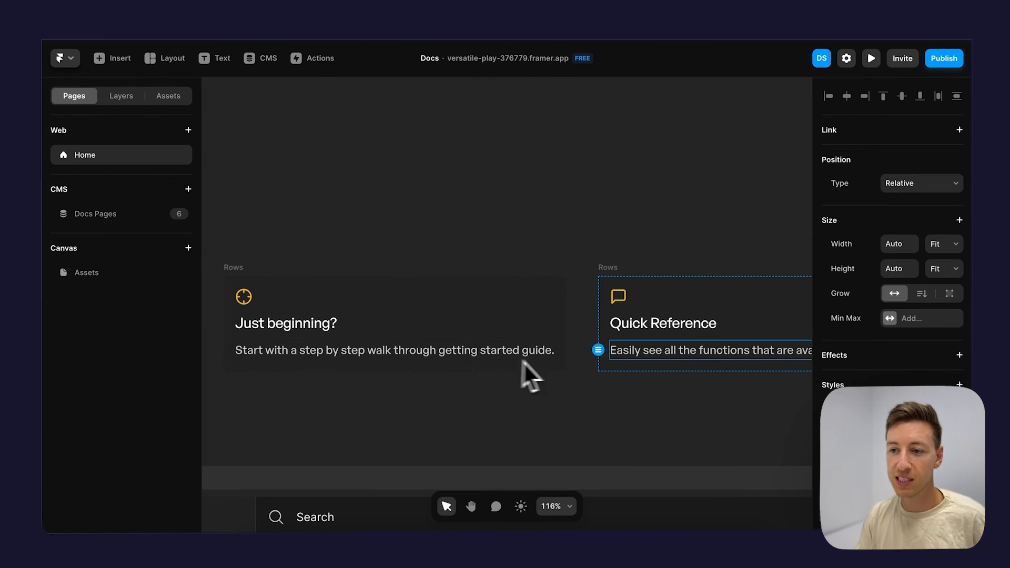
Wrap the "Just beginning?" and "Quick Reference" cards together in a horizontal stack and remove the new stack's fill.
scroll(526, 360, "down", 5)
left_click(432, 321)
left_click(581, 321, "shift")
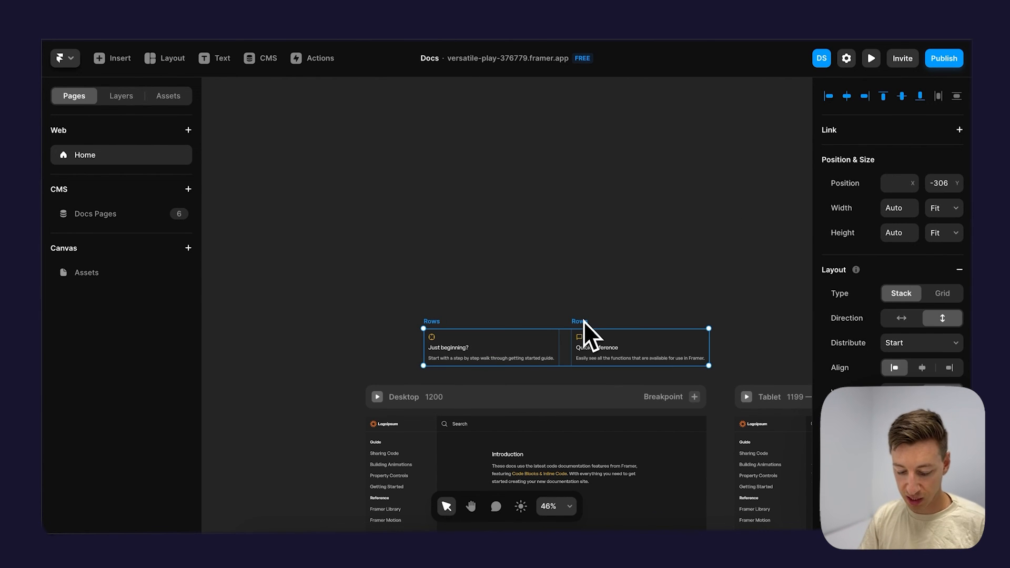
key("ctrl+Return")
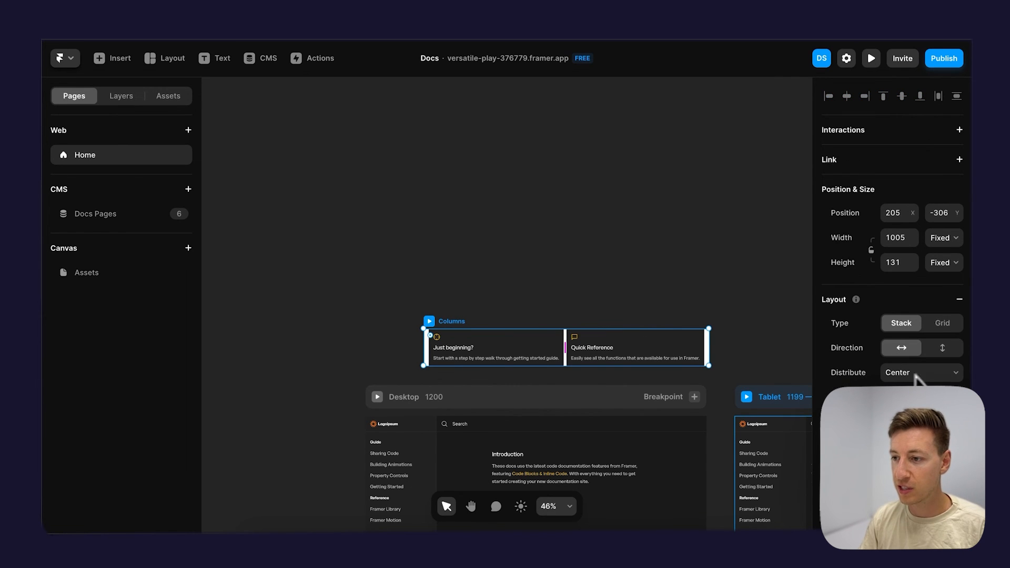
scroll(927, 375, "down", 3)
scroll(926, 371, "down", 3)
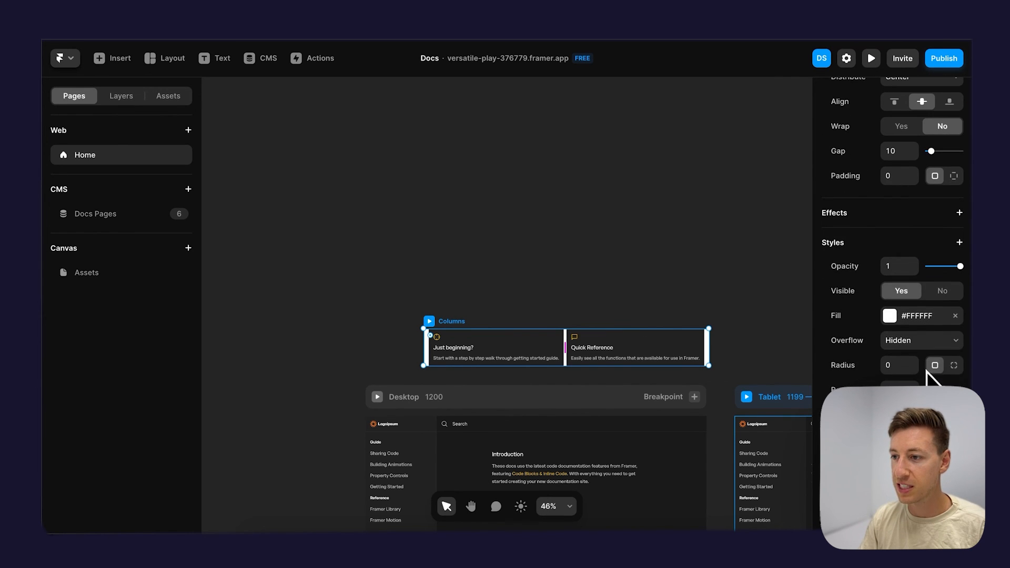
left_click(955, 316)
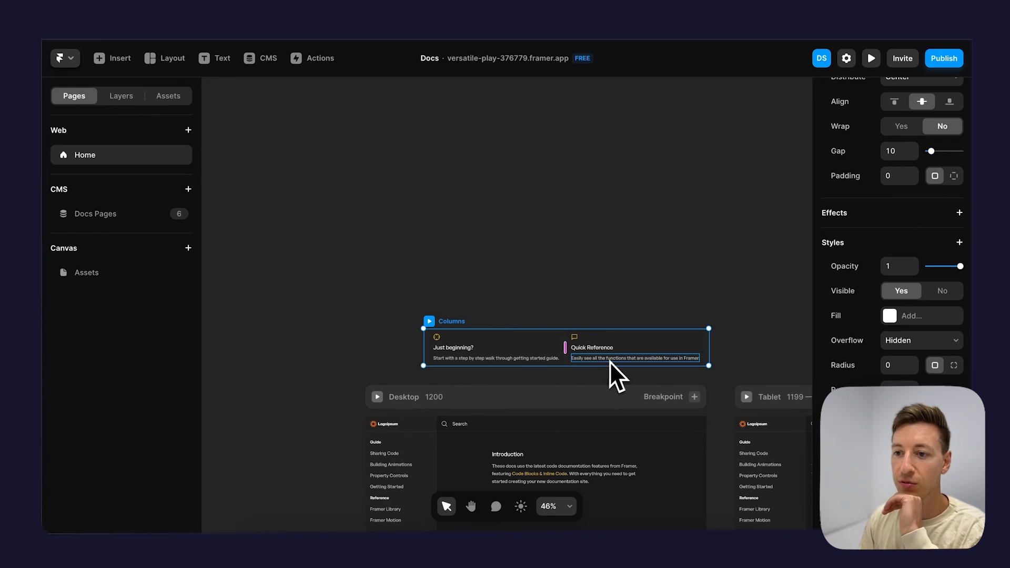
Set the width of both cards inside the row to Fill.
scroll(561, 362, "up", 5)
left_click(560, 344)
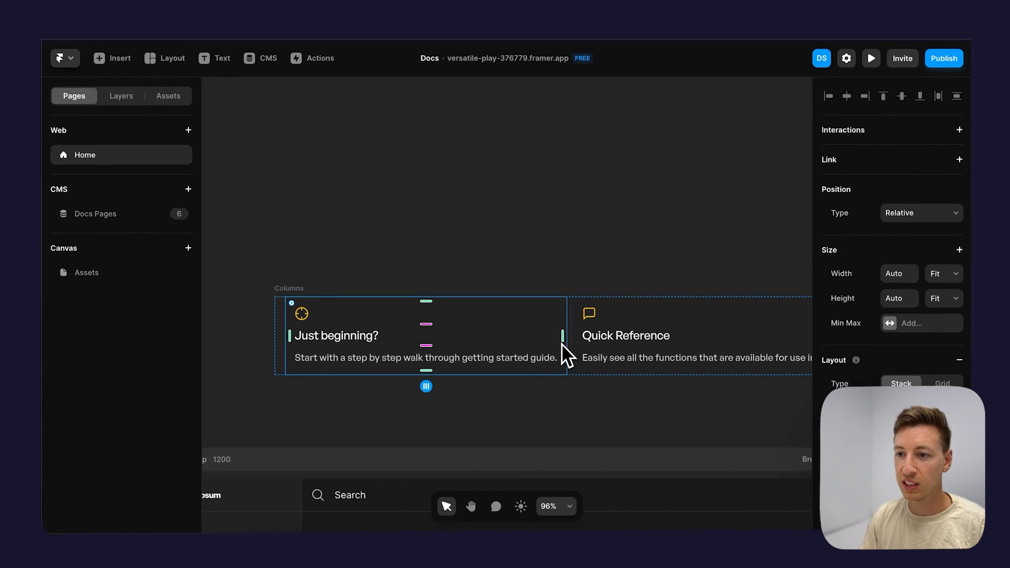
left_click(652, 319)
left_click(943, 244)
left_click(943, 235)
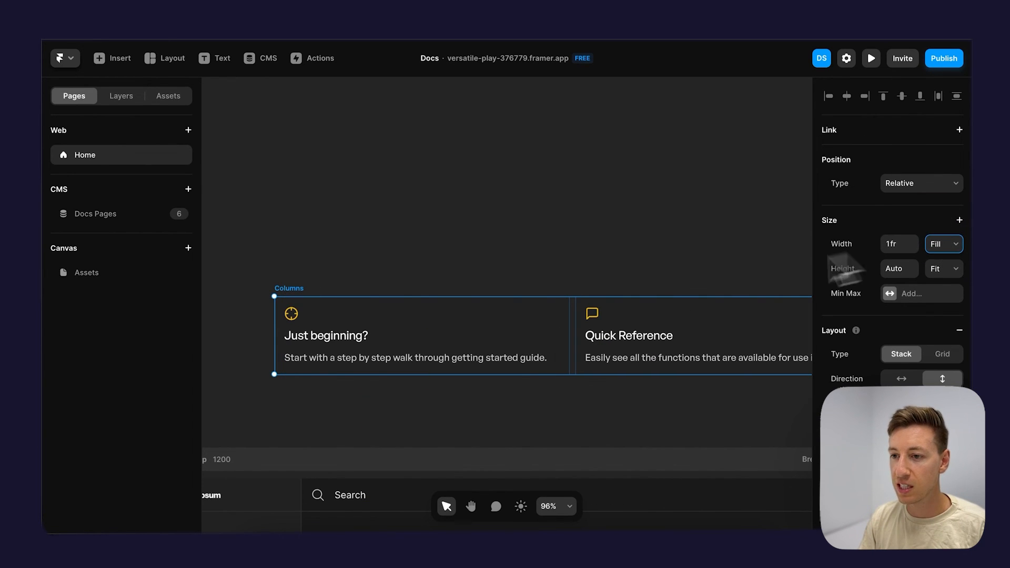
Set the width of the heading and description texts in both cards to Fill.
left_click(371, 363)
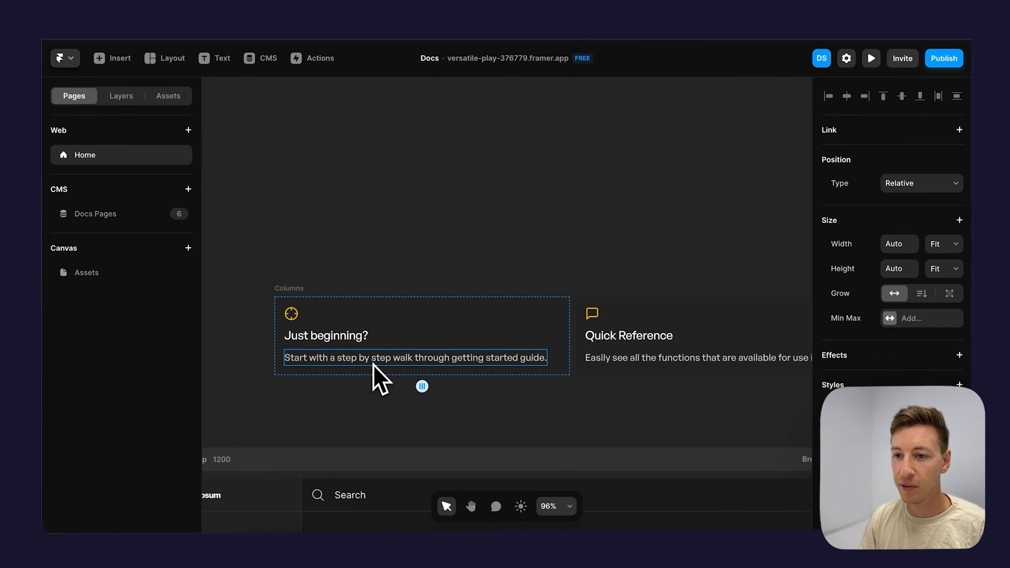
scroll(376, 362, "right", 3)
left_click(528, 377, "shift")
left_click(528, 354, "shift")
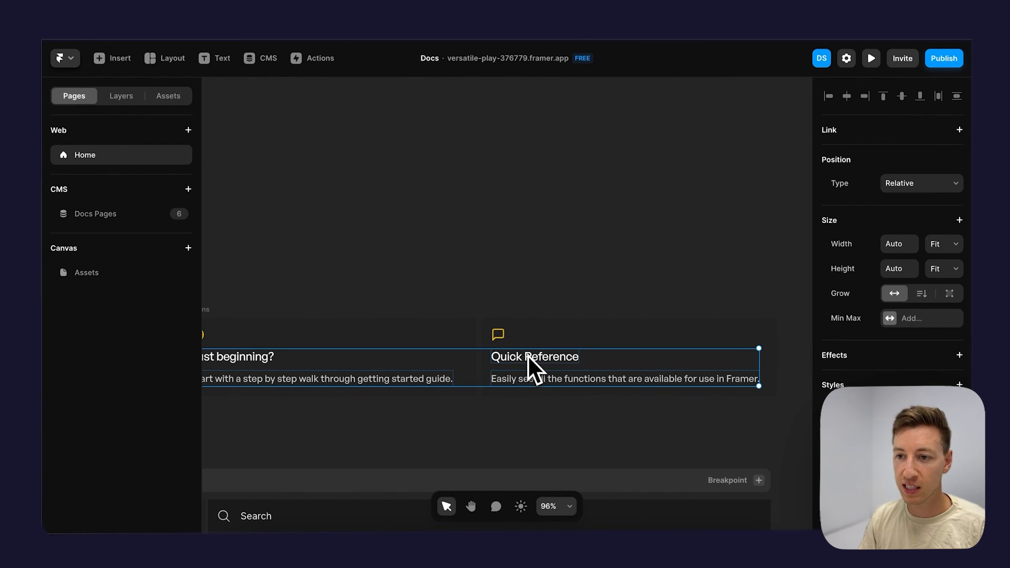
left_click(939, 244)
left_click(939, 235)
left_click(548, 281)
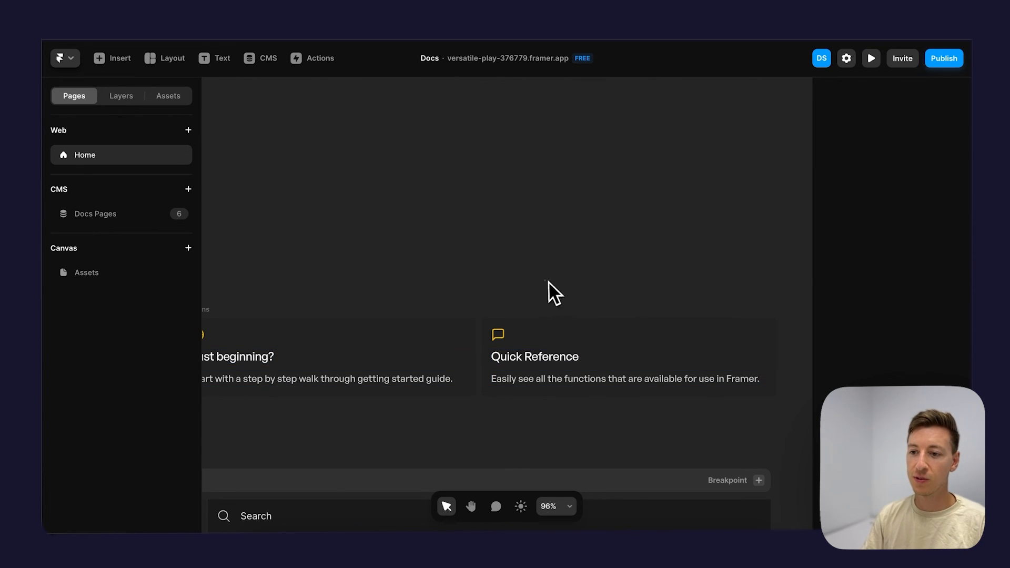
Set the gap between the two cards in the row stack to 16.
scroll(545, 283, "down", 5)
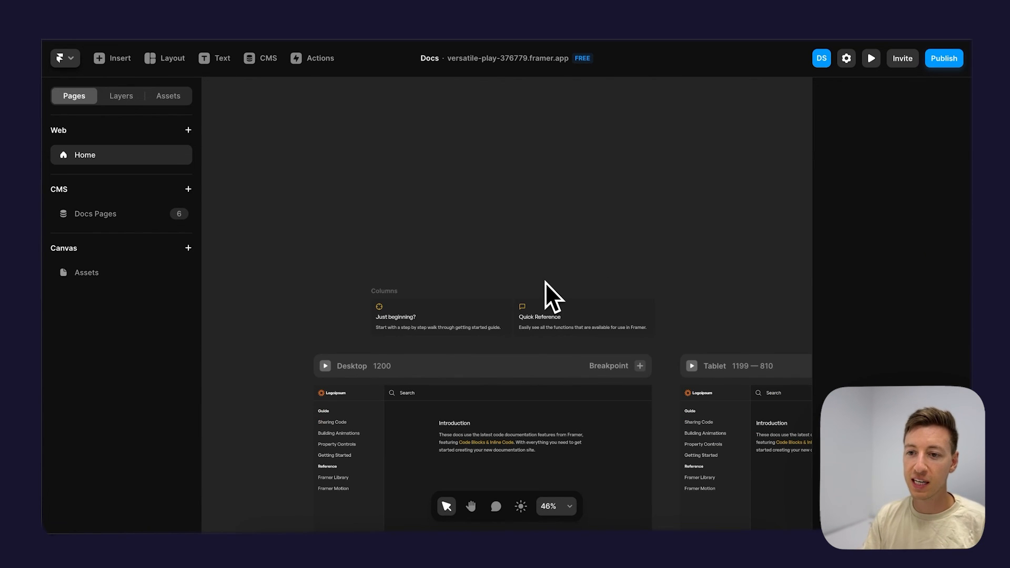
left_click(371, 292)
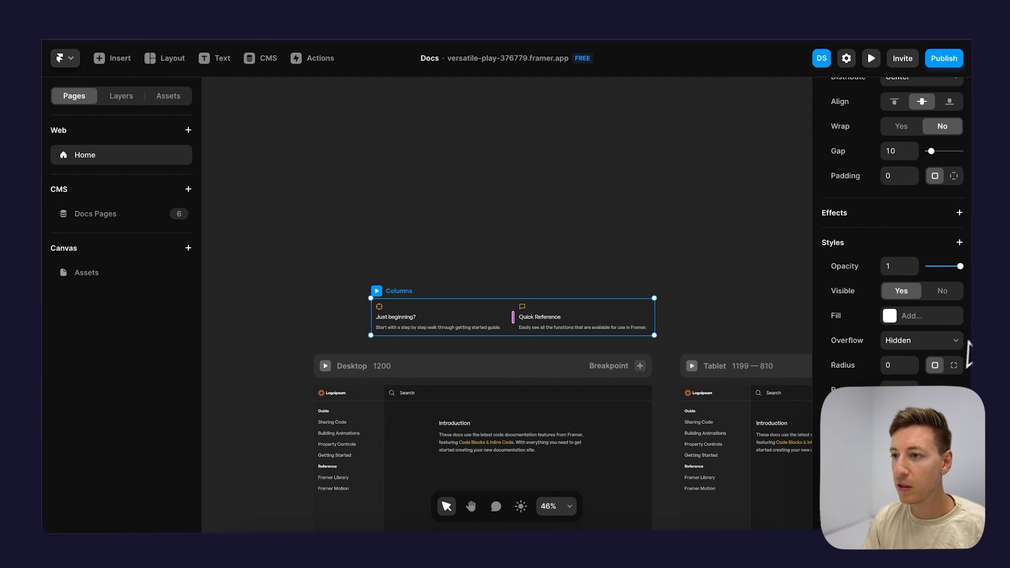
left_click(894, 152)
type("16")
scroll(435, 293, "down", 5)
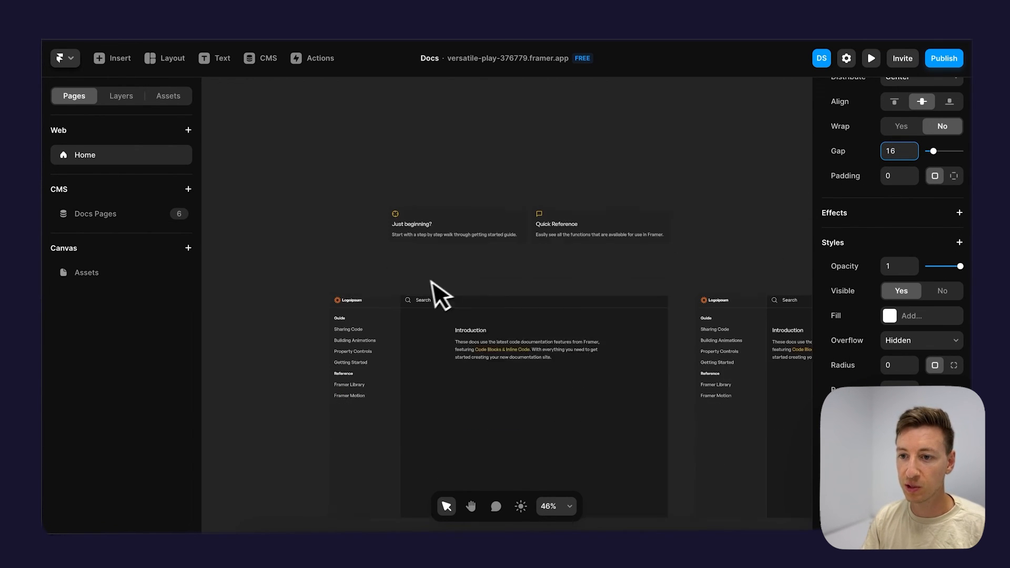
Move the card row into the Desktop Introduction stack, below its paragraph, with its width set to Fill and height to Fit Content.
key("ctrl+x")
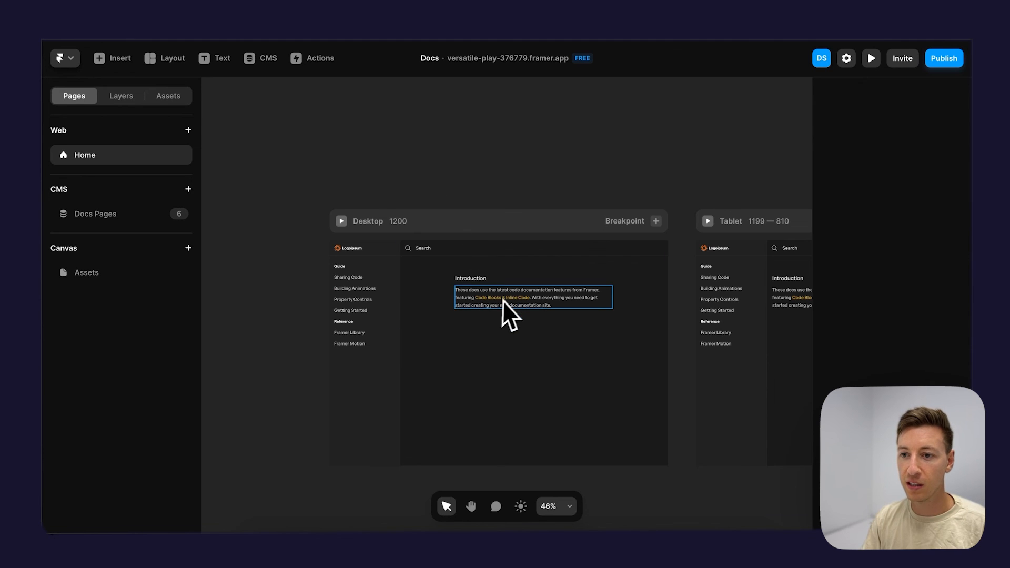
left_click(469, 284)
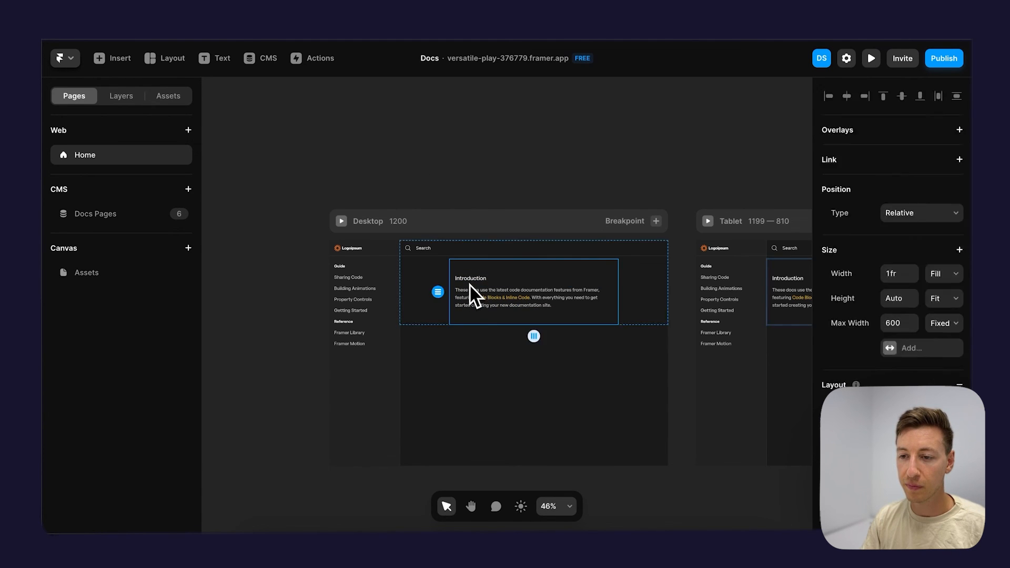
key("ctrl+v")
scroll(946, 210, "up", 5)
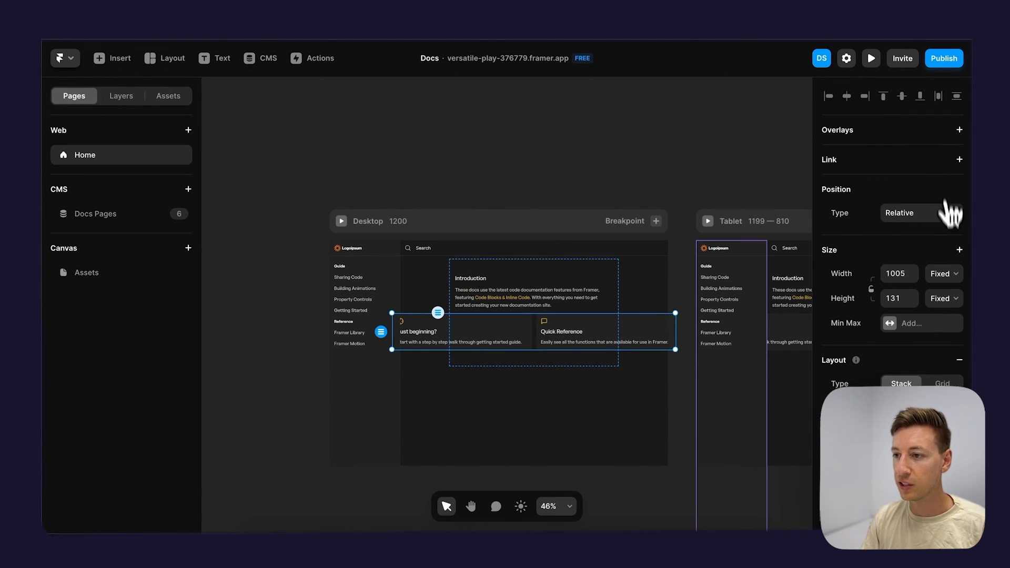
left_click(941, 299)
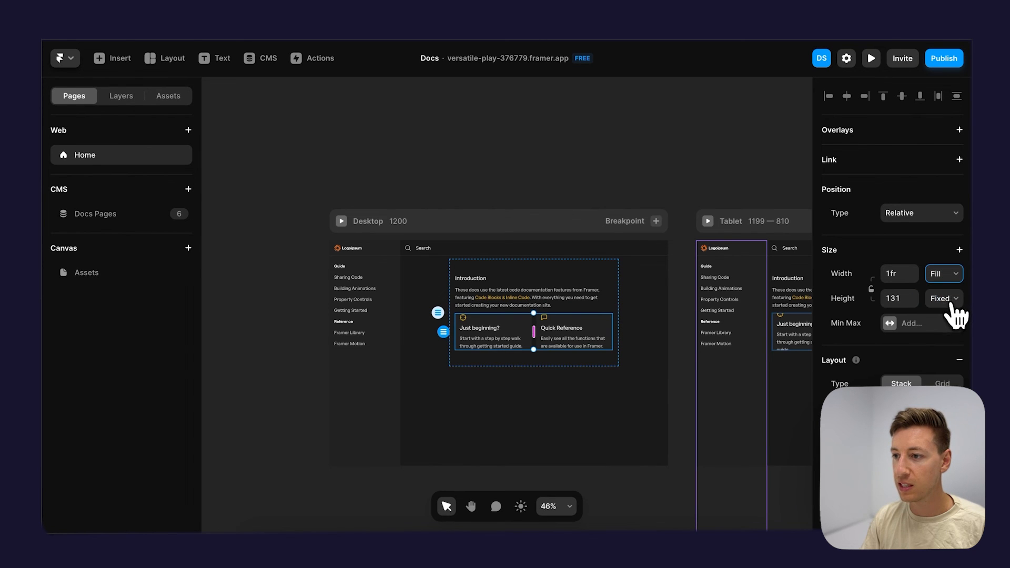
left_click(946, 300)
left_click(944, 337)
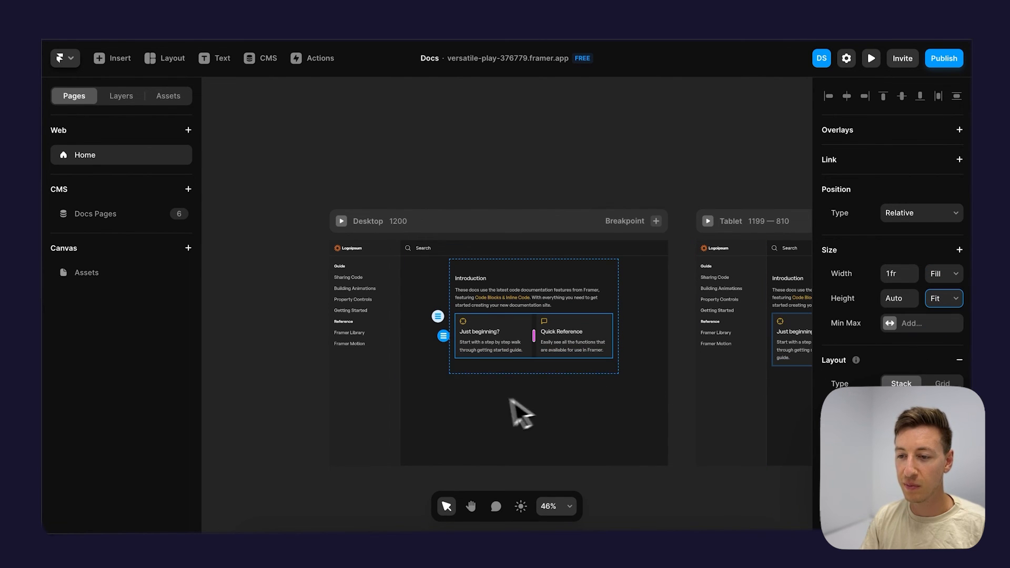
Move the card row out of the Introduction stack into the parent content stack, directly beneath the introduction.
scroll(525, 364, "up", 5)
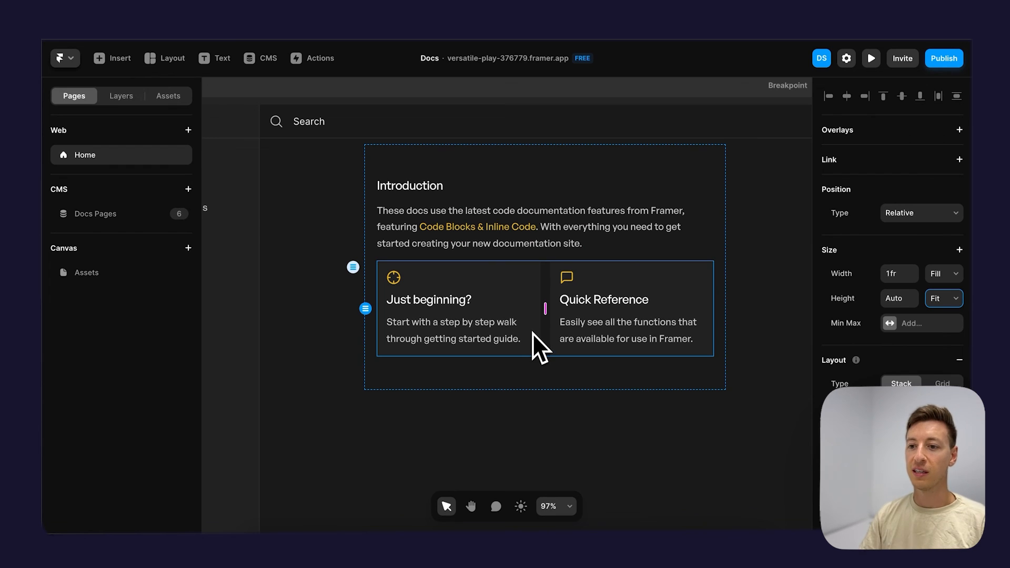
left_click(599, 248)
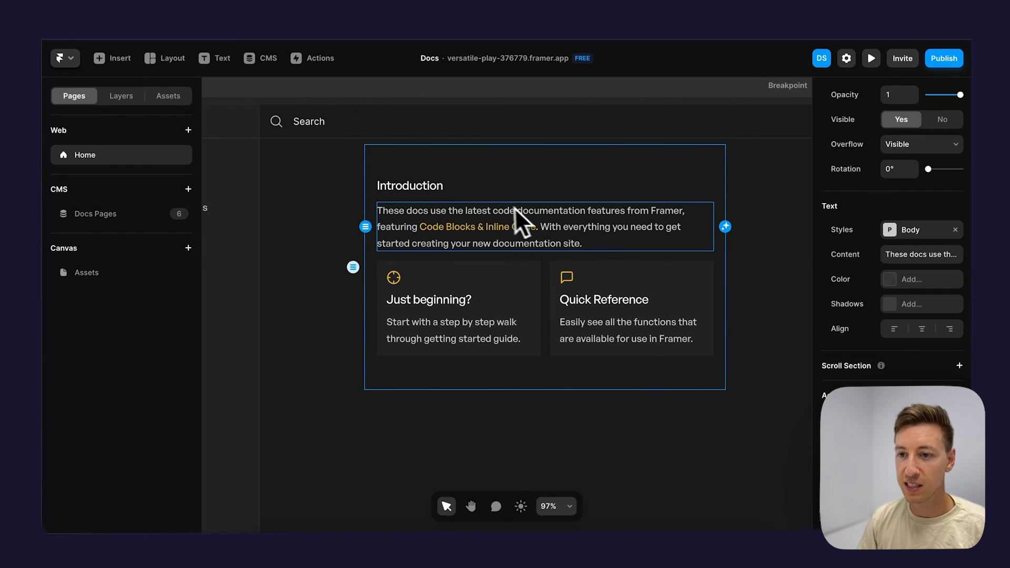
left_click(544, 278)
key("Delete")
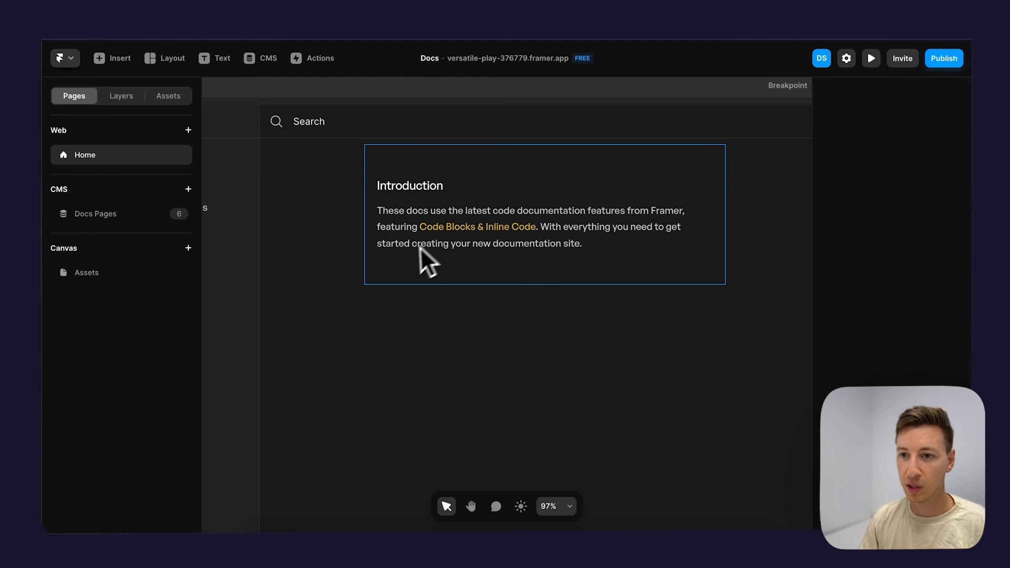
left_click(400, 266)
key("ctrl+z")
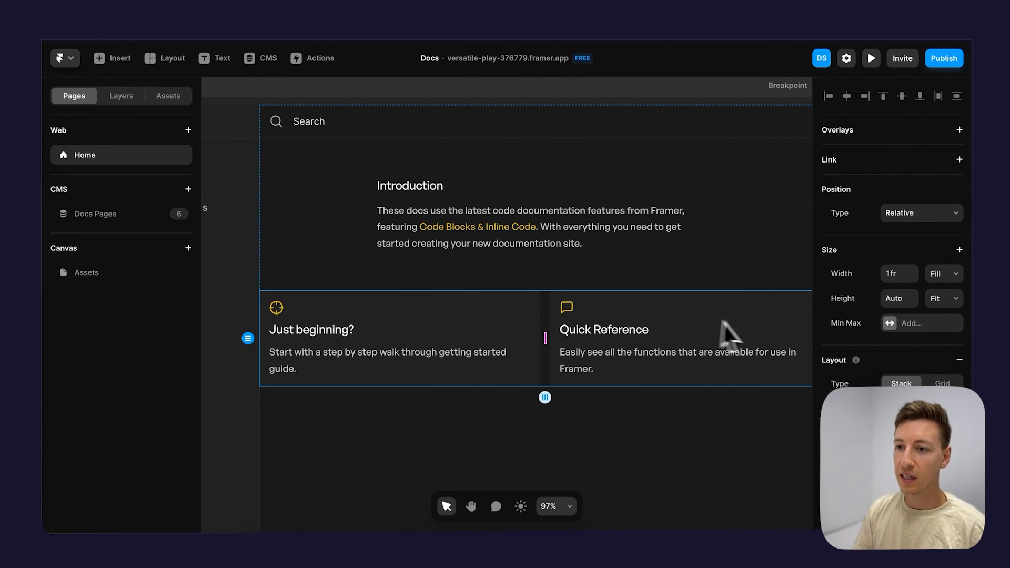
Add a maximum width of 600 to the card row, matching the Introduction stack.
left_click(522, 259)
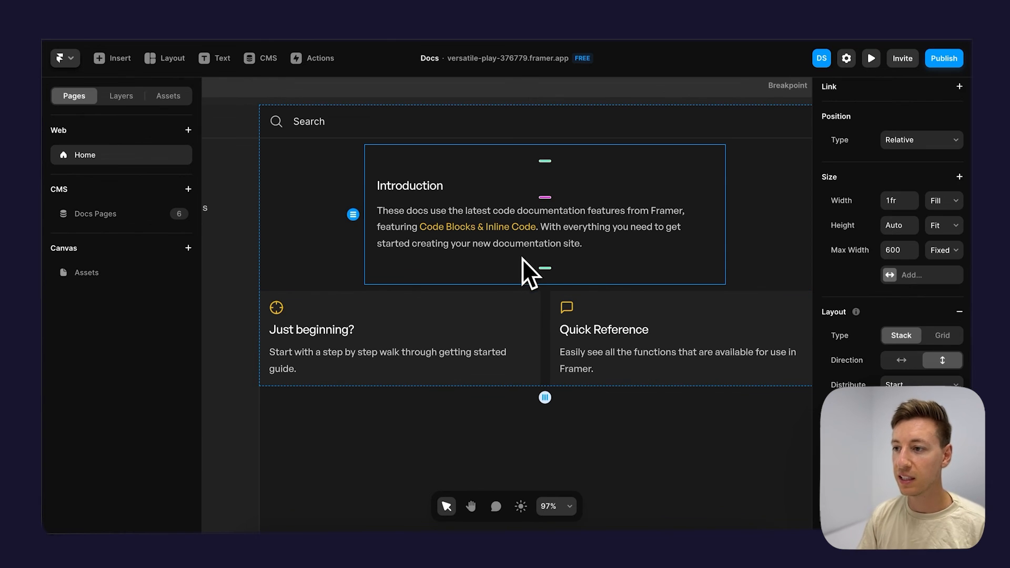
left_click(548, 343)
scroll(946, 326, "down", 5)
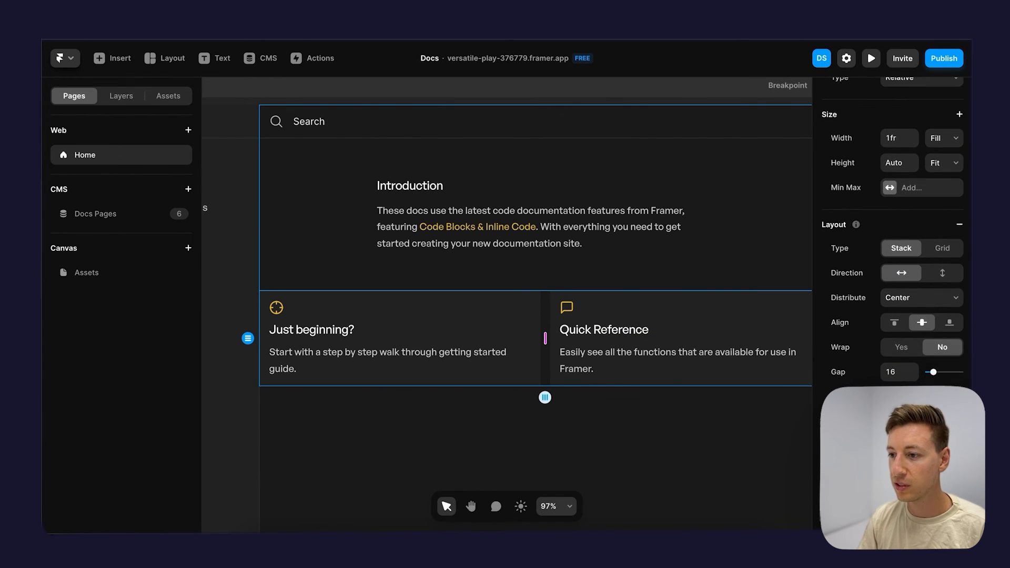
left_click(923, 187)
left_click(923, 198)
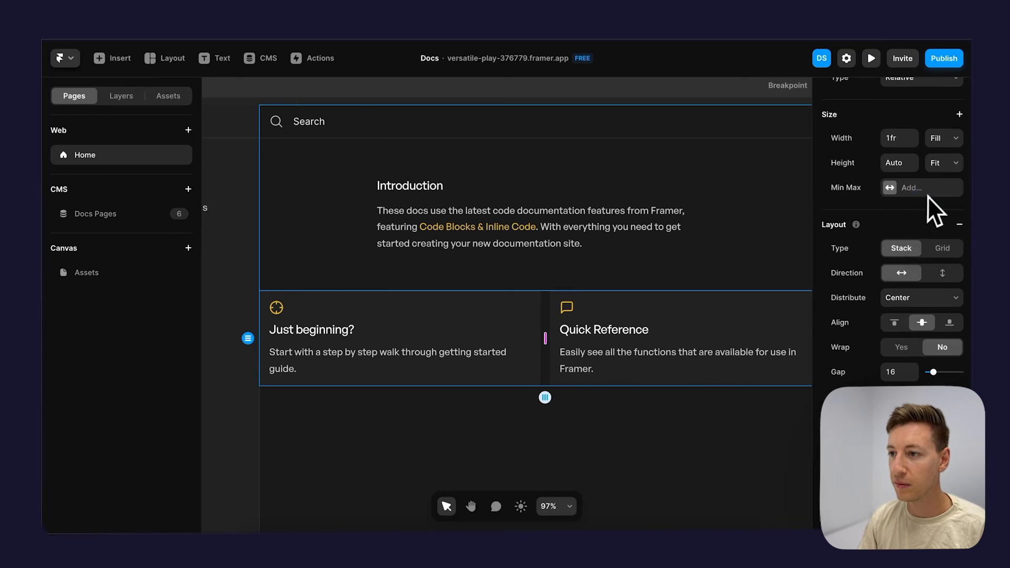
left_click(941, 188)
left_click(942, 200)
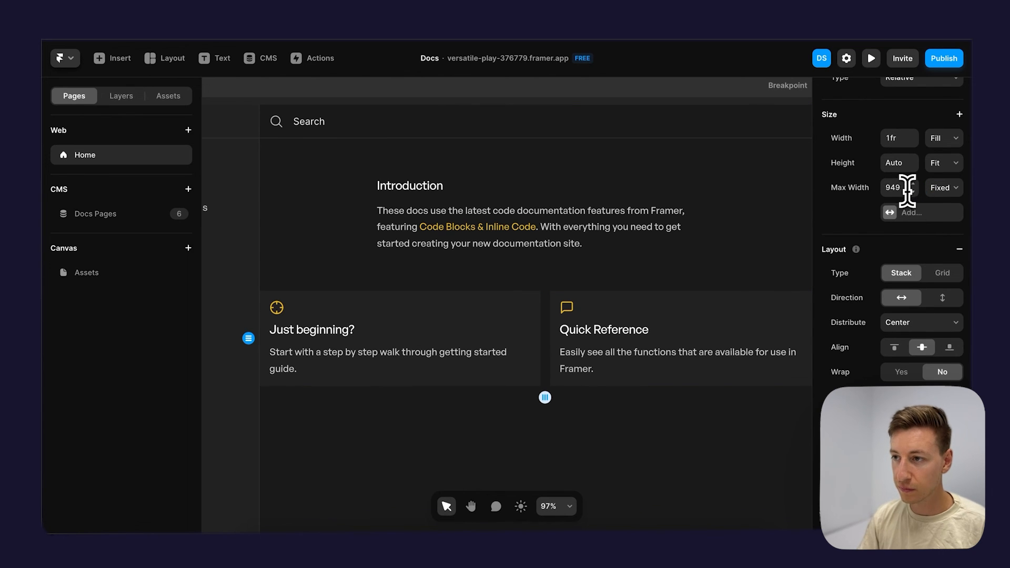
left_click(897, 188)
type("600")
key("Return")
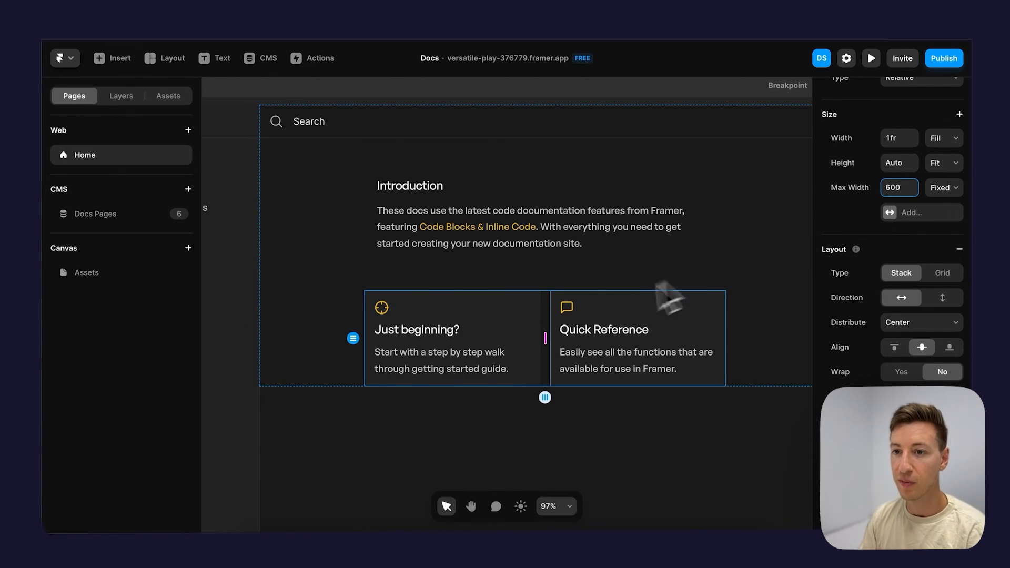
Link the "Just beginning?" card to the /docs/getting-started page.
scroll(598, 309, "down", 3)
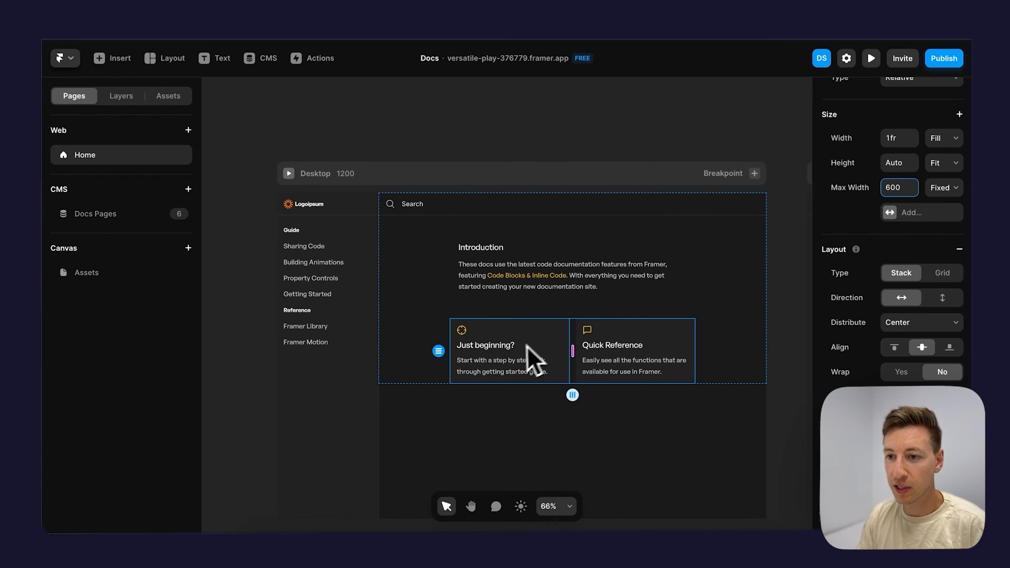
left_click(526, 341)
left_click(612, 339, "shift")
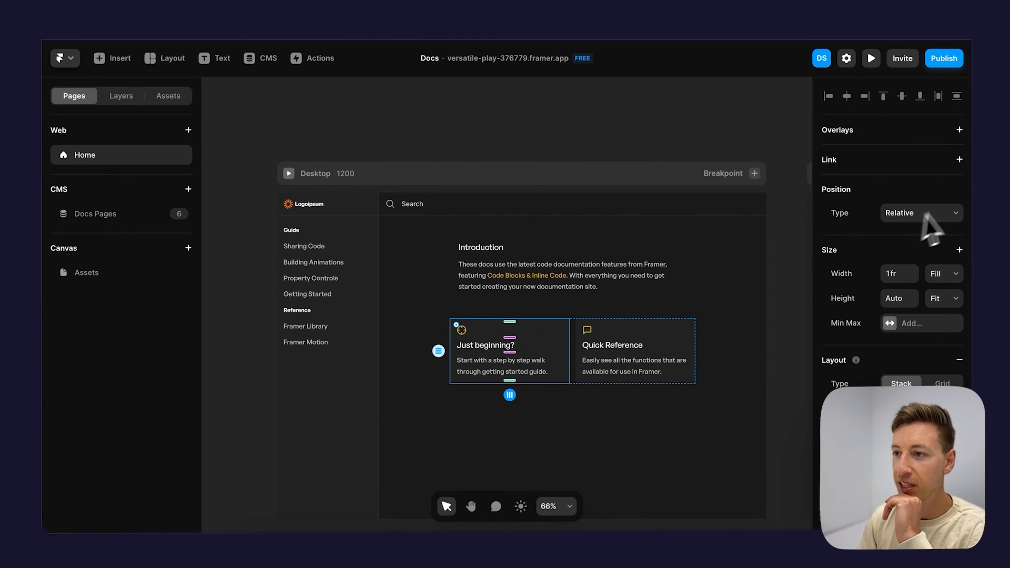
left_click(639, 334)
left_click(534, 336)
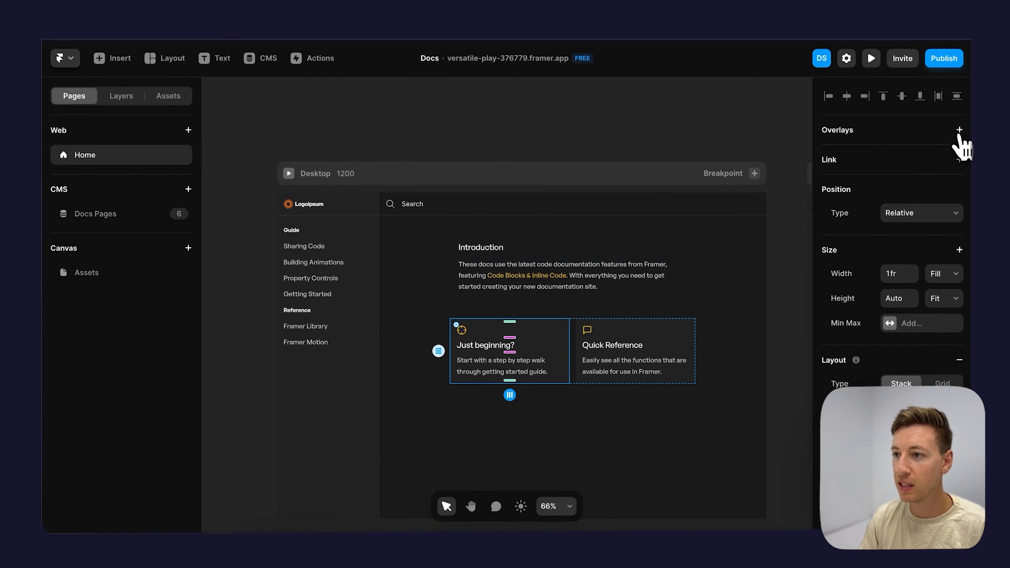
left_click(958, 159)
left_click(915, 182)
left_click(908, 344)
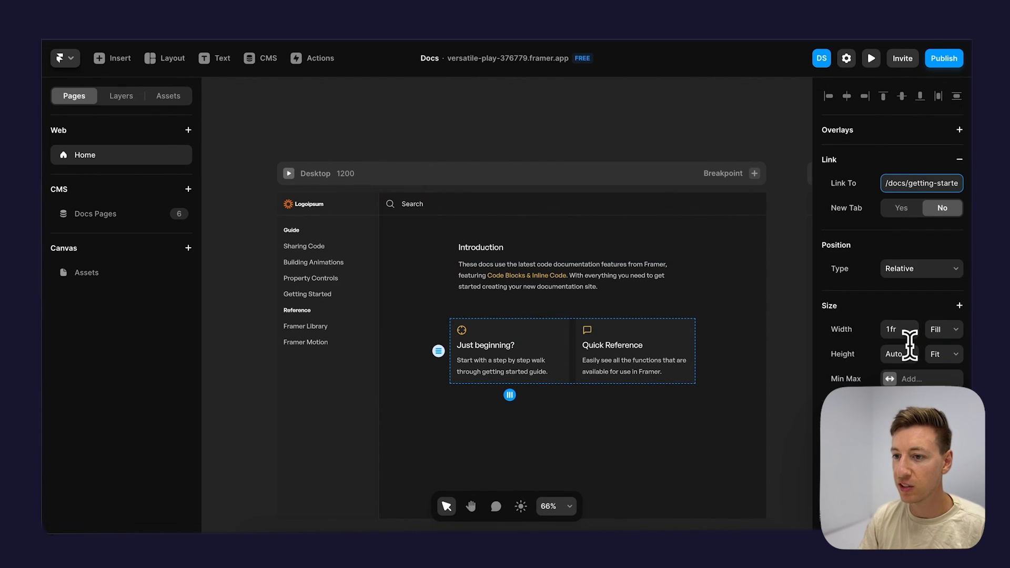
Link the "Quick Reference" card to the /docs/framer-motion page.
left_click(683, 348)
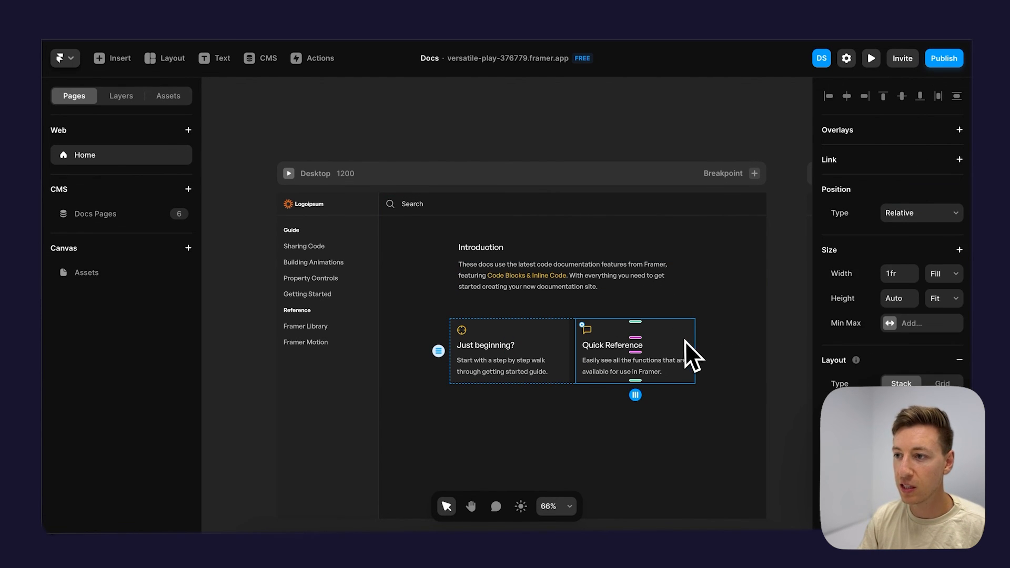
left_click(958, 160)
left_click(894, 183)
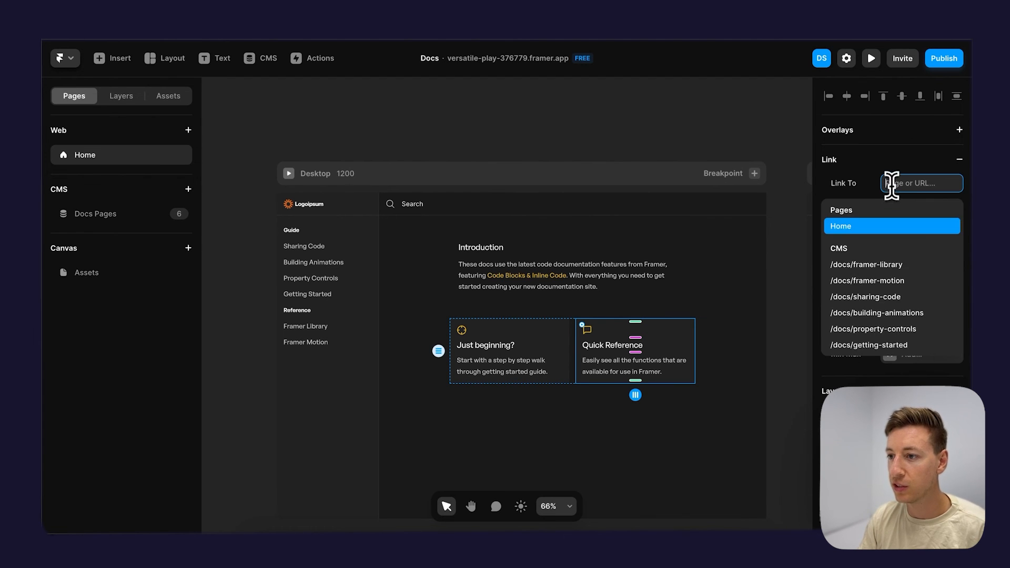
left_click(886, 295)
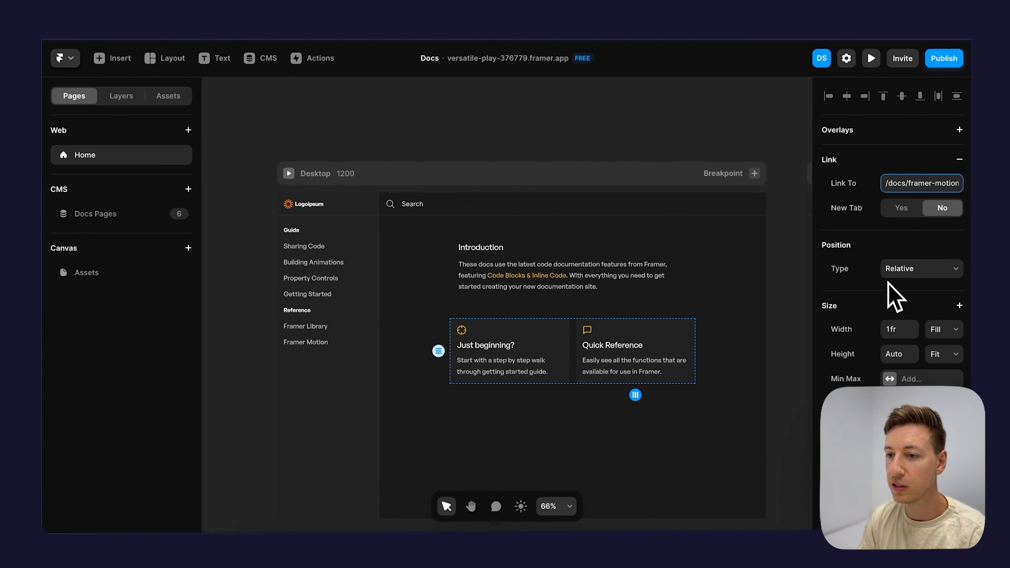
left_click(516, 147)
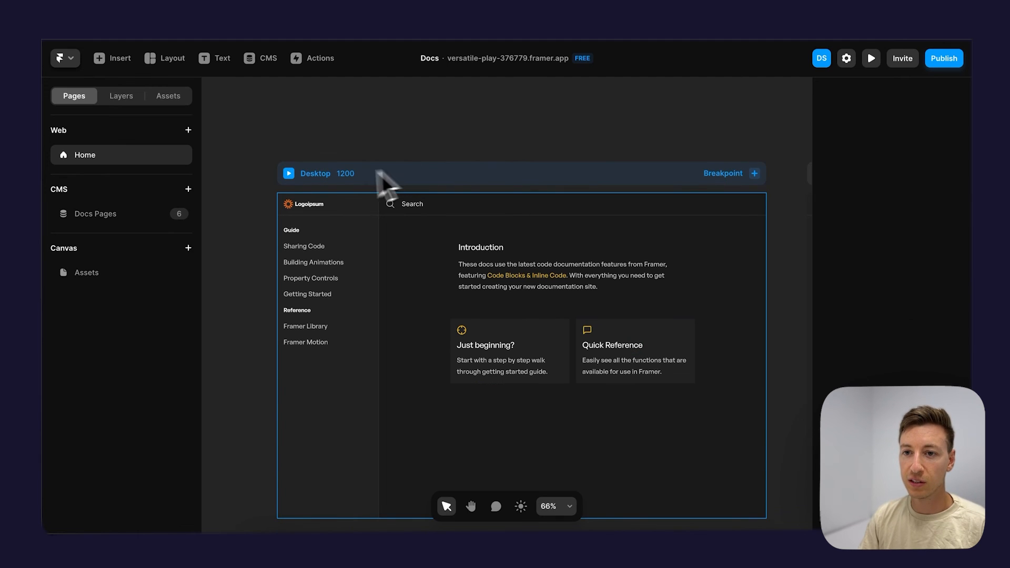
Preview the Desktop layout of the Home page and test the "Just beginning?" card's link.
left_click(288, 173)
scroll(471, 266, "down", 2)
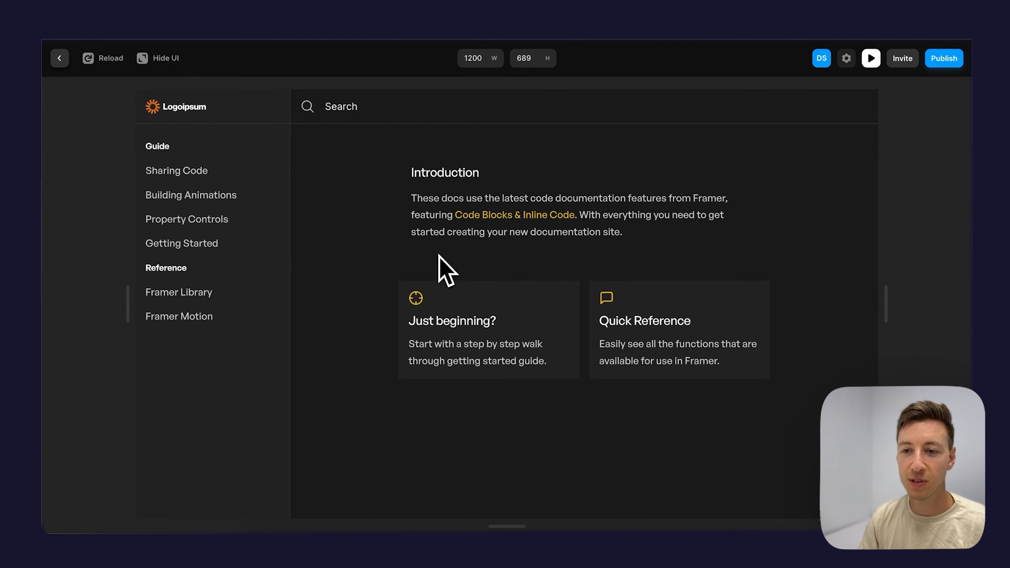
left_click(444, 295)
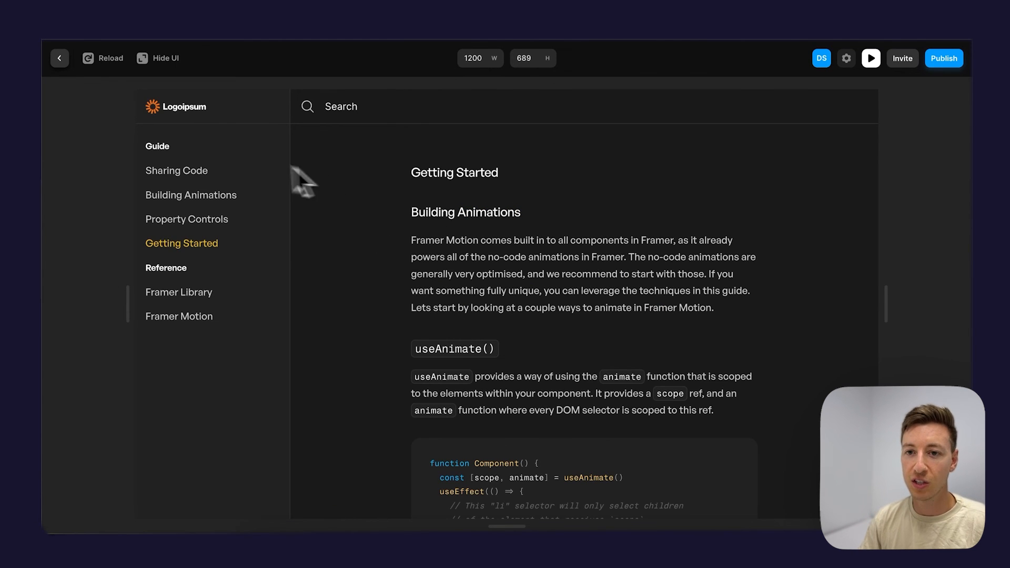